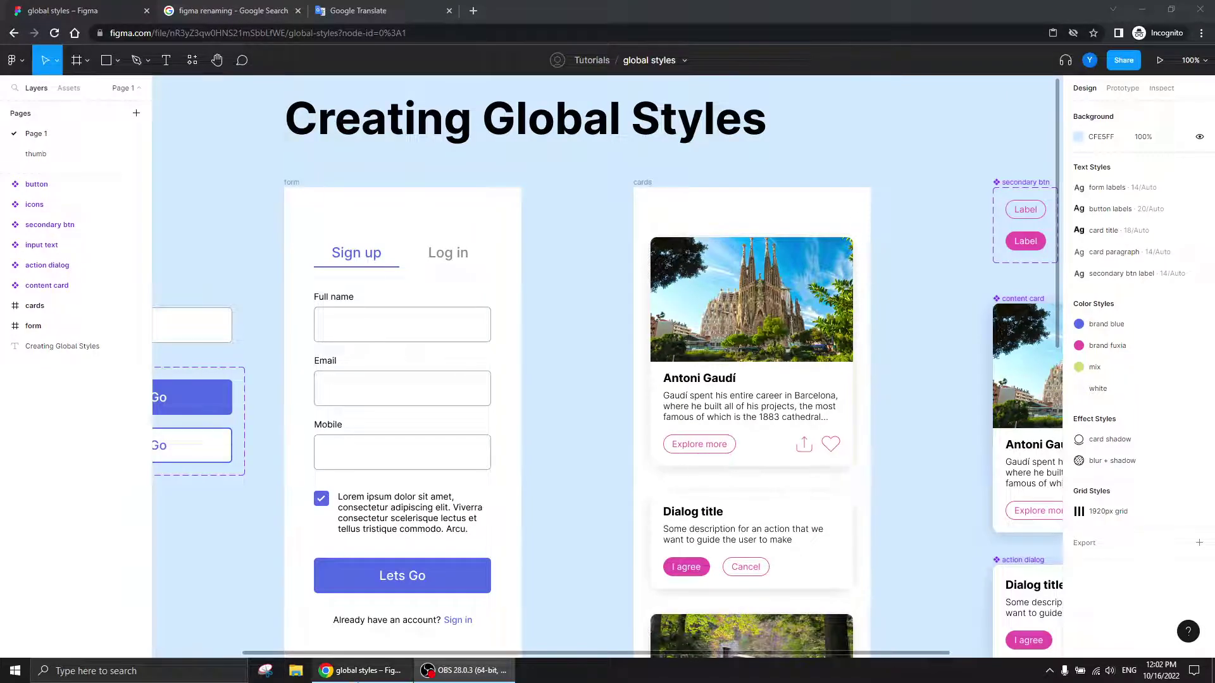
- Examine the form and cards frames together with the button, input, icon, card and dialog components placed around them
{"action": "left_click", "coordinate": [358, 671]}
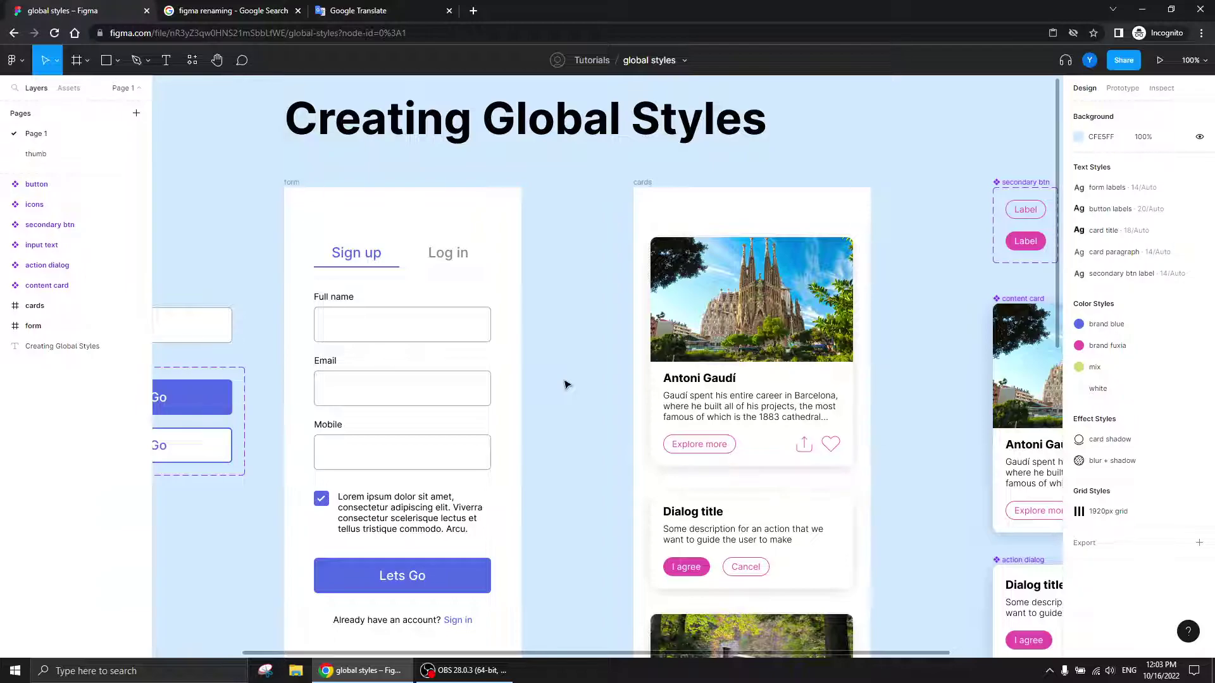
{"action": "scroll", "coordinate": [566, 384], "scroll_direction": "down", "scroll_amount": 5}
{"action": "scroll", "coordinate": [594, 412], "scroll_direction": "down", "scroll_amount": 3}
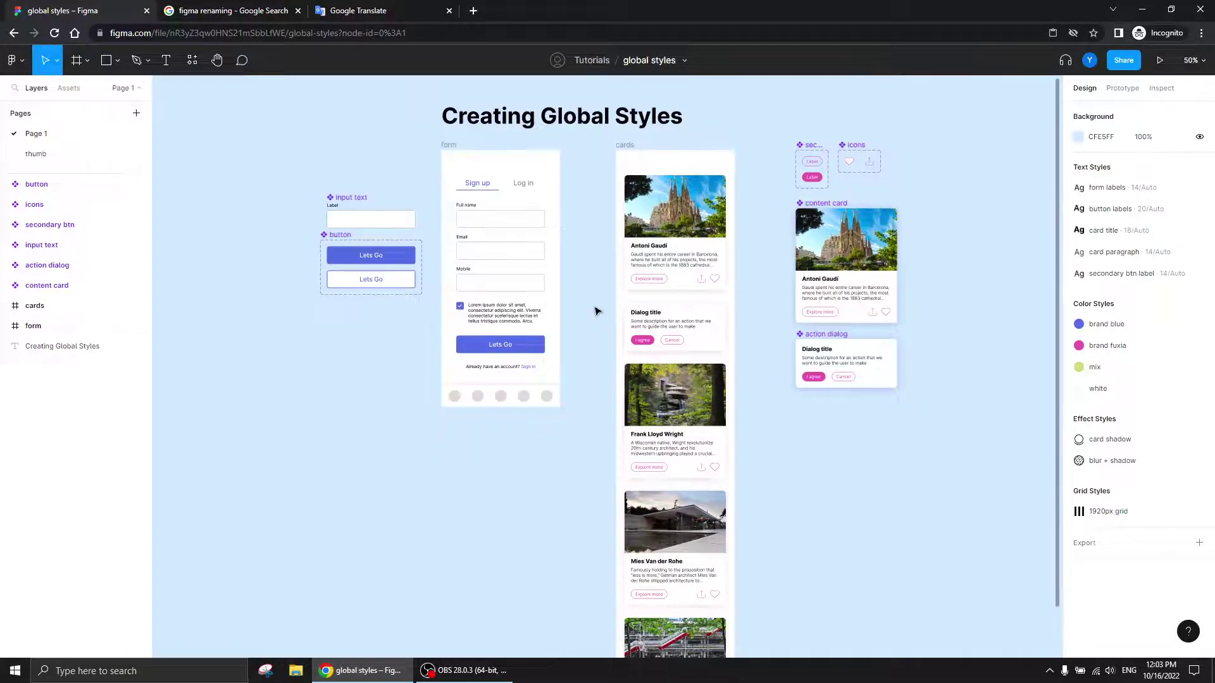
{"action": "scroll", "coordinate": [600, 318], "scroll_direction": "up", "scroll_amount": 1}
{"action": "key", "text": "shift+0"}
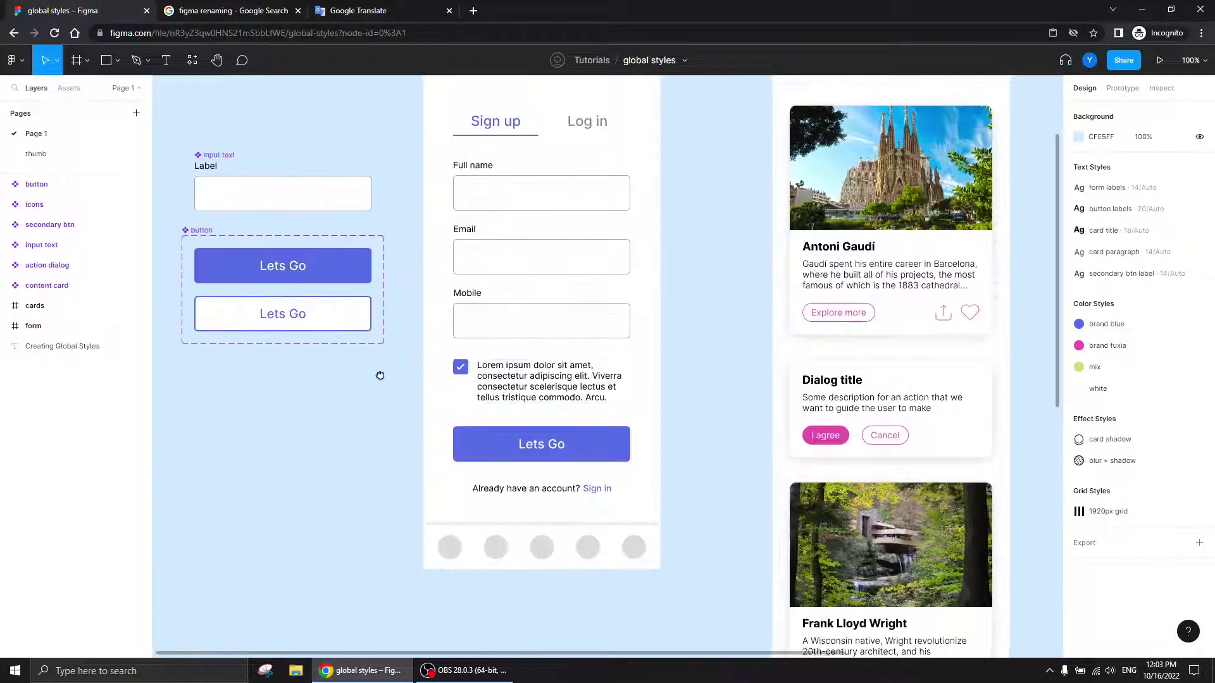
{"action": "scroll", "coordinate": [443, 399], "scroll_direction": "up", "scroll_amount": 2}
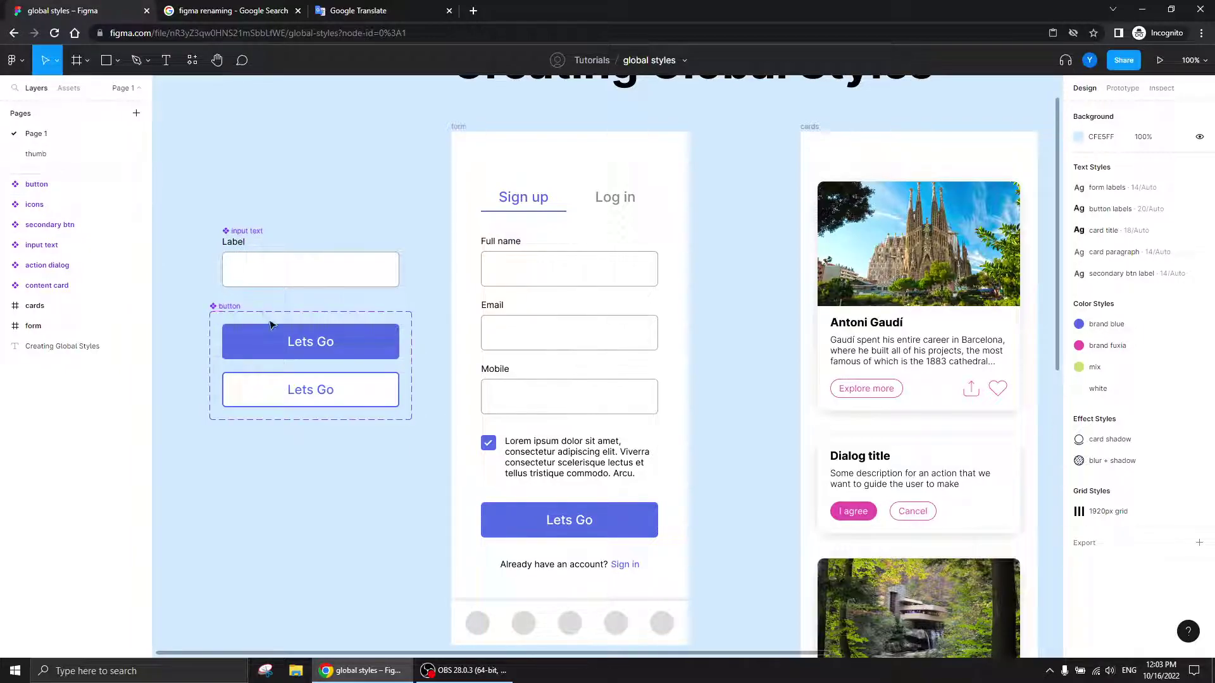
{"action": "left_click_drag", "start_coordinate": [760, 439], "coordinate": [380, 436]}
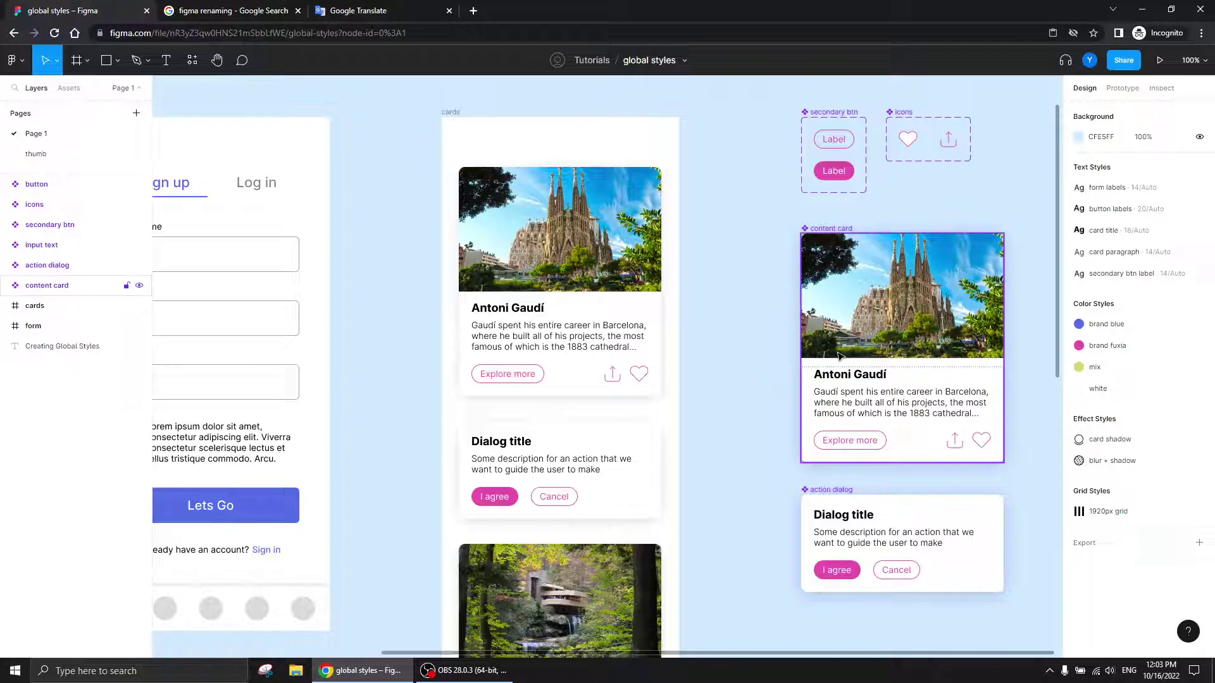
{"action": "left_click_drag", "start_coordinate": [378, 593], "coordinate": [347, 299]}
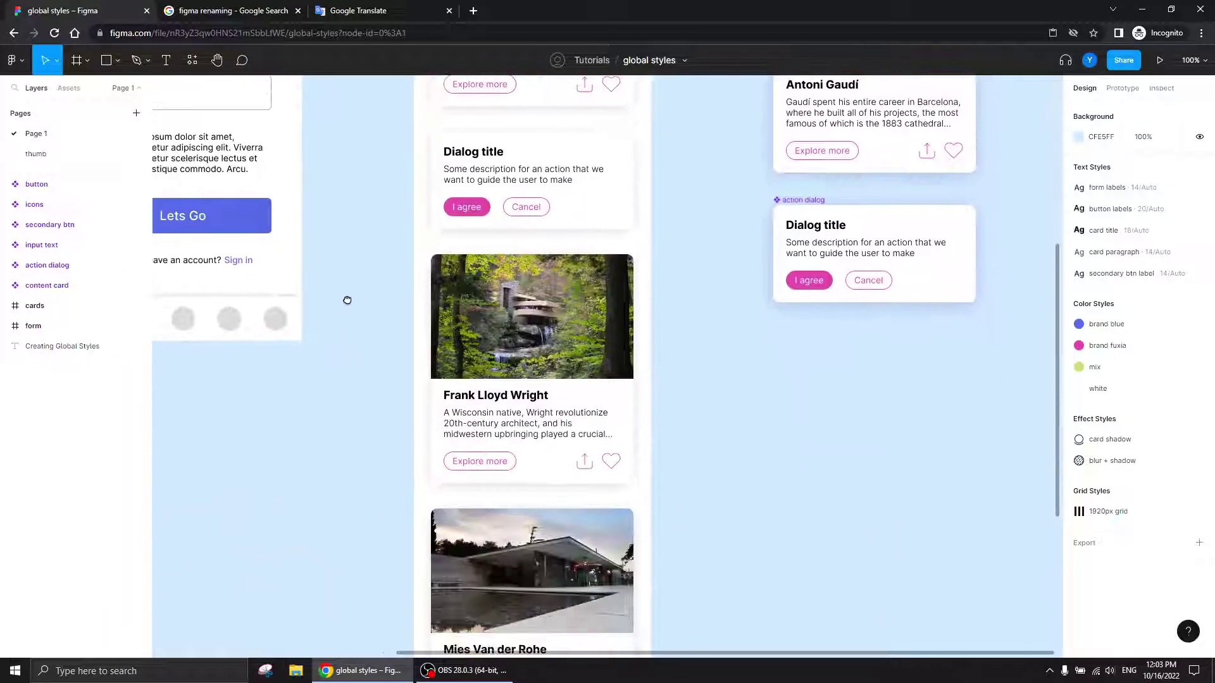
{"action": "left_click_drag", "start_coordinate": [724, 208], "coordinate": [667, 491]}
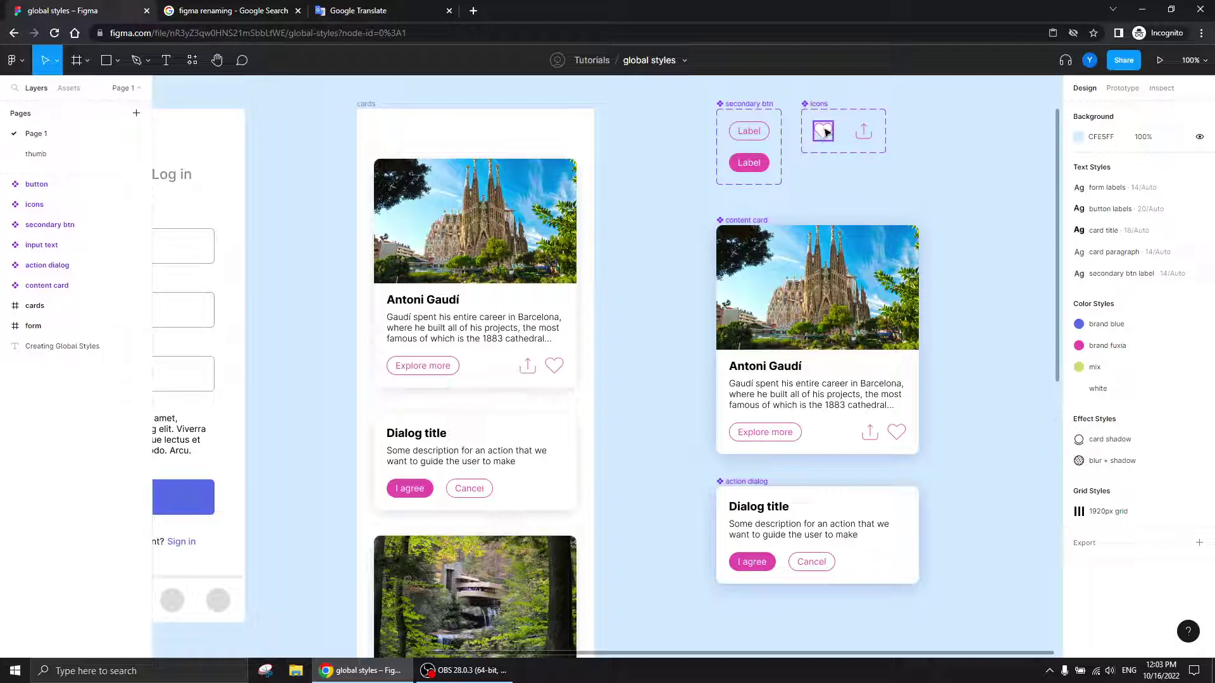
{"action": "scroll", "coordinate": [696, 398], "scroll_direction": "down", "scroll_amount": 3}
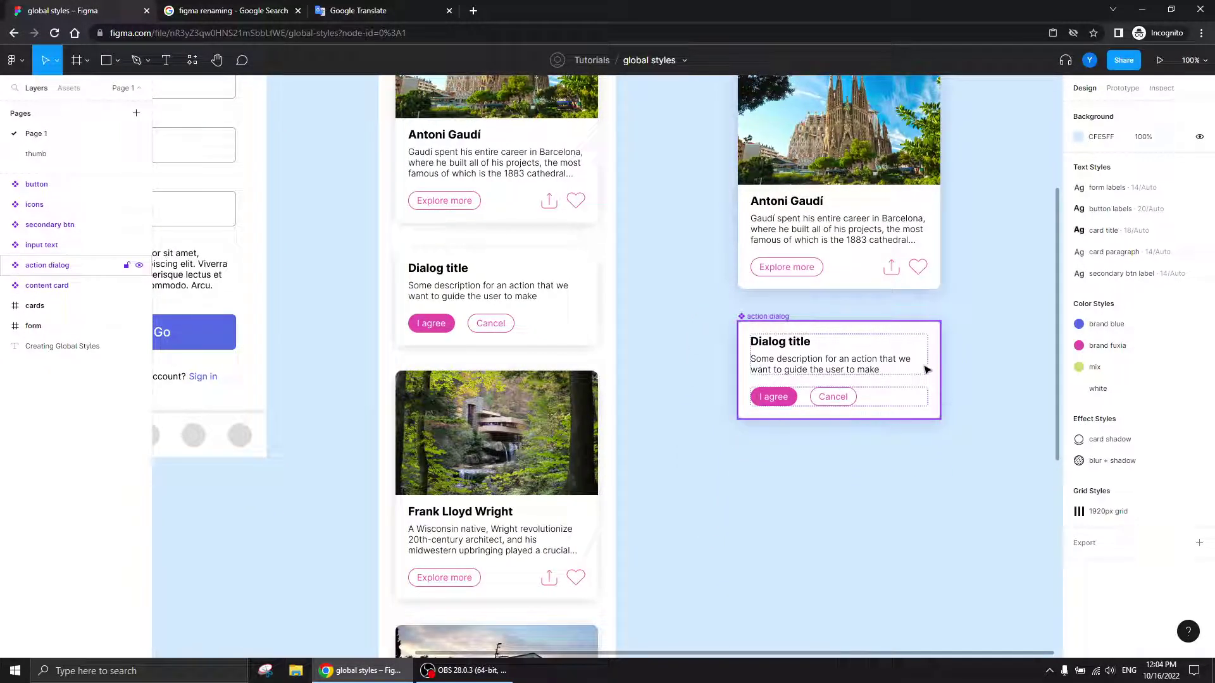
{"action": "scroll", "coordinate": [678, 409], "scroll_direction": "up", "scroll_amount": 2}
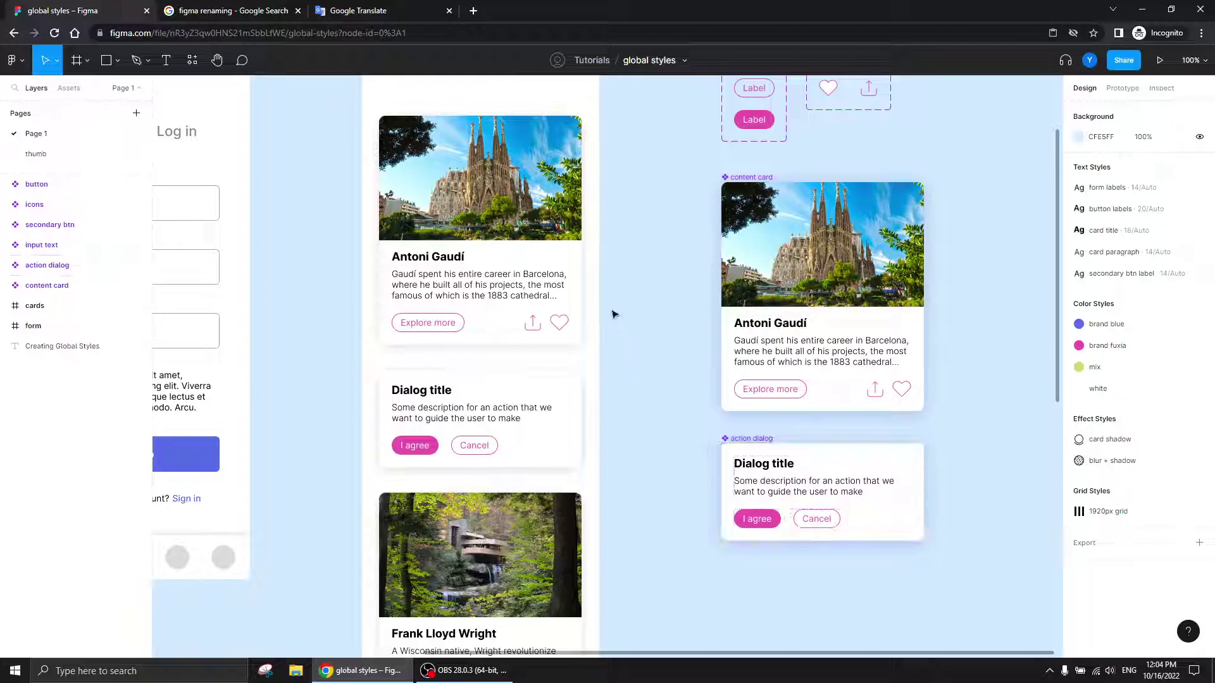
{"action": "left_click_drag", "start_coordinate": [637, 288], "coordinate": [924, 391]}
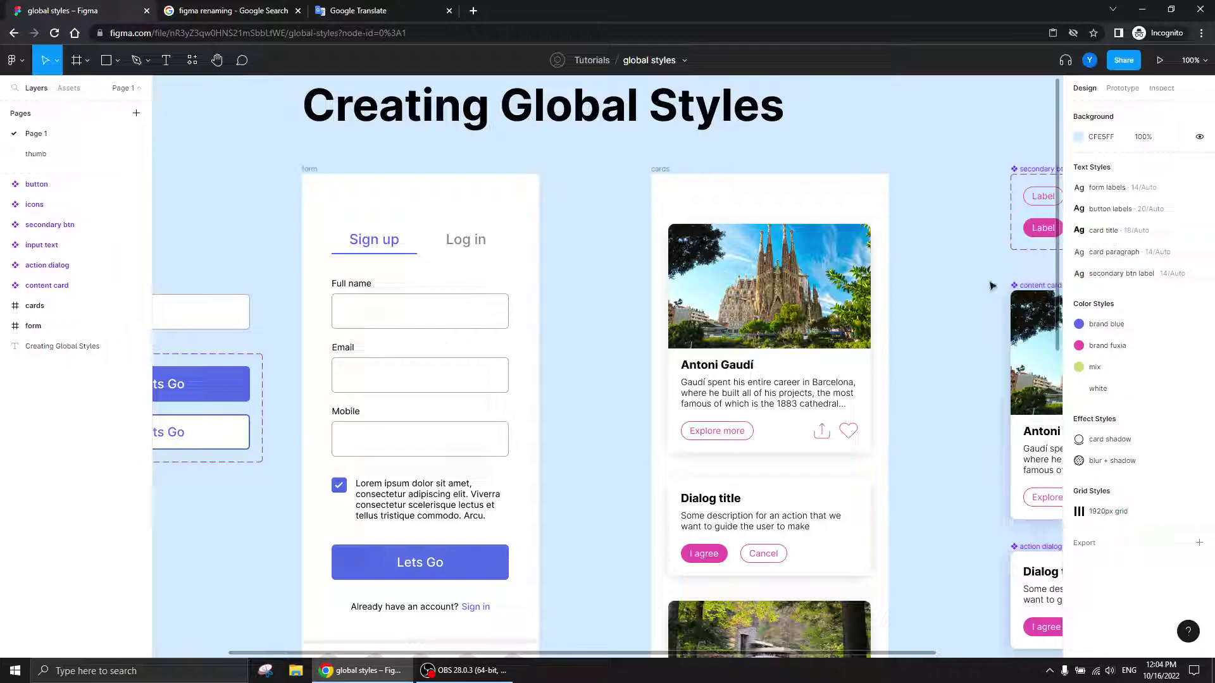
{"action": "left_click_drag", "start_coordinate": [639, 464], "coordinate": [890, 437]}
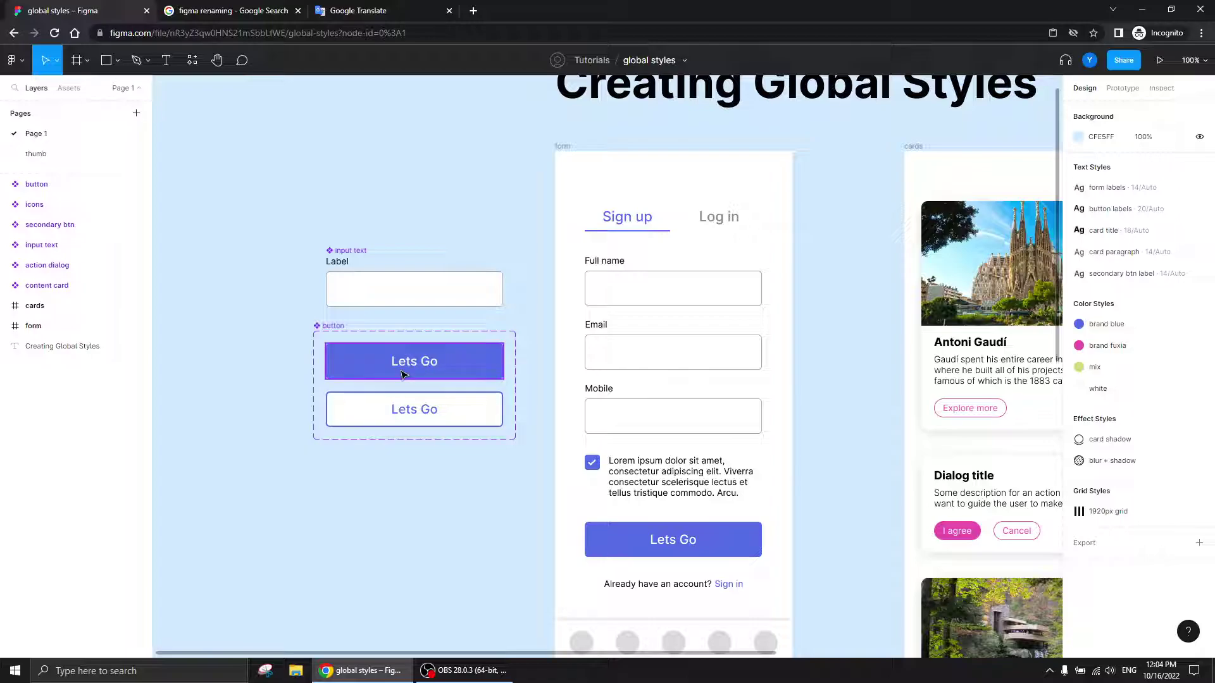
- Try overriding the label of the form's Lets Go button with "sdasdasd", and undo the change
{"action": "double_click", "coordinate": [671, 545]}
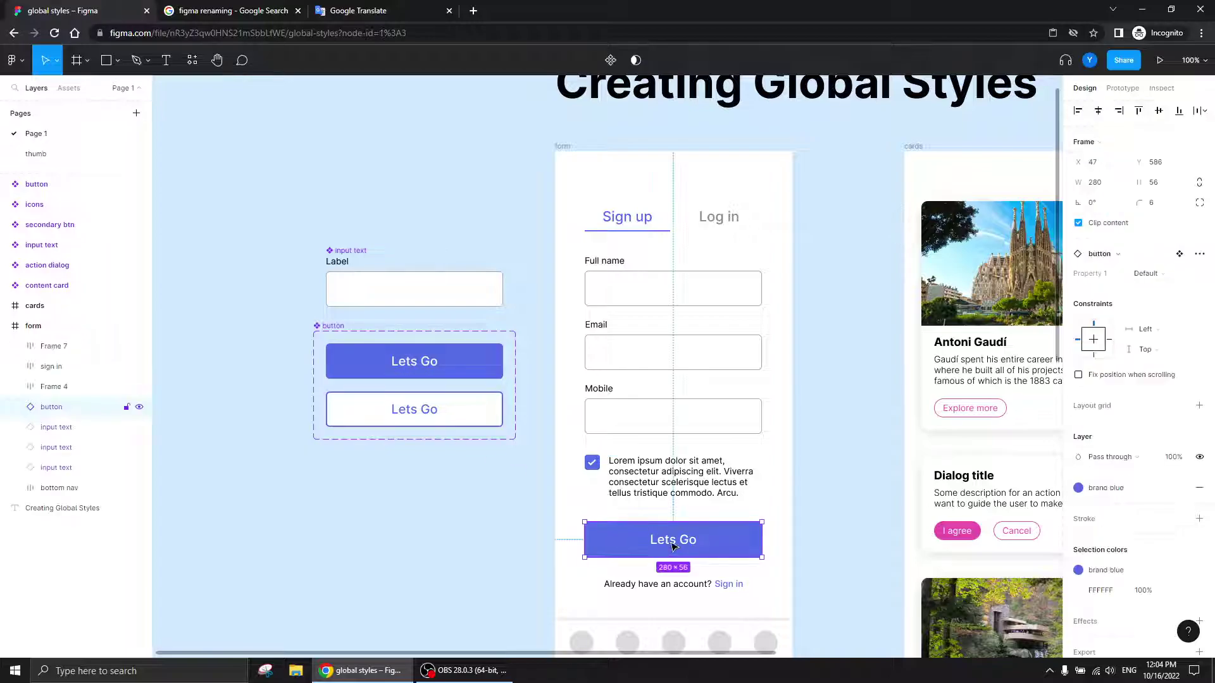
{"action": "key", "text": "Return"}
{"action": "type", "text": "sdasdasd"}
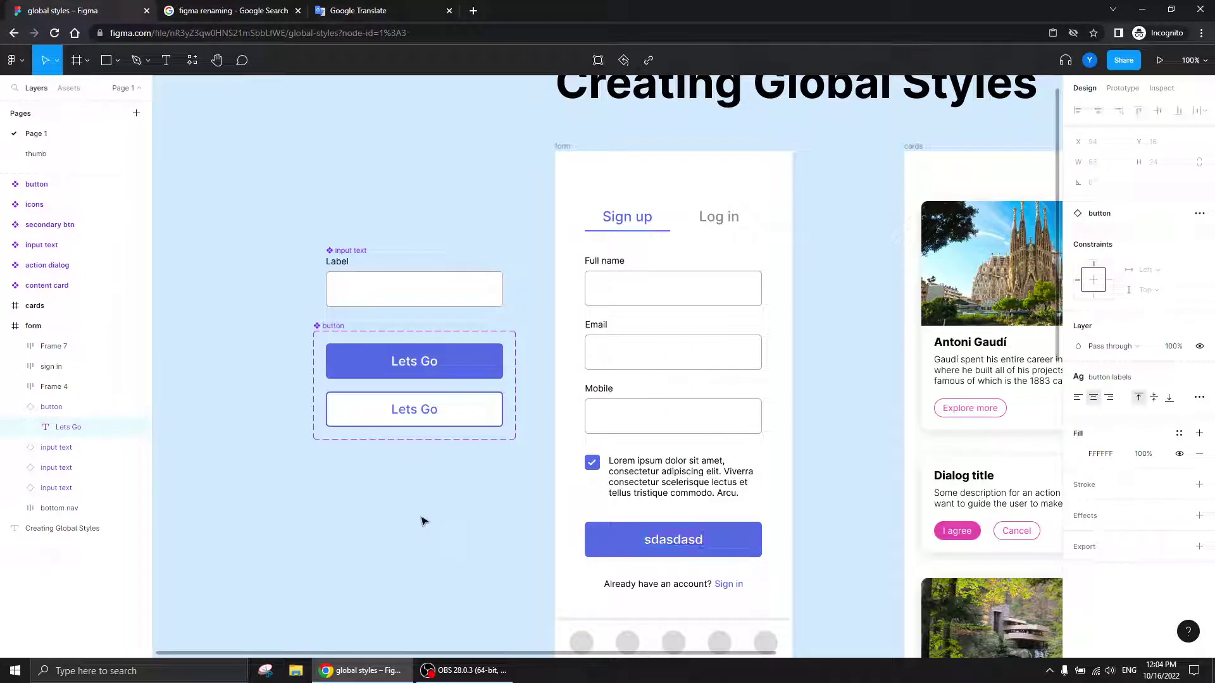
{"action": "key", "text": "ctrl+z"}
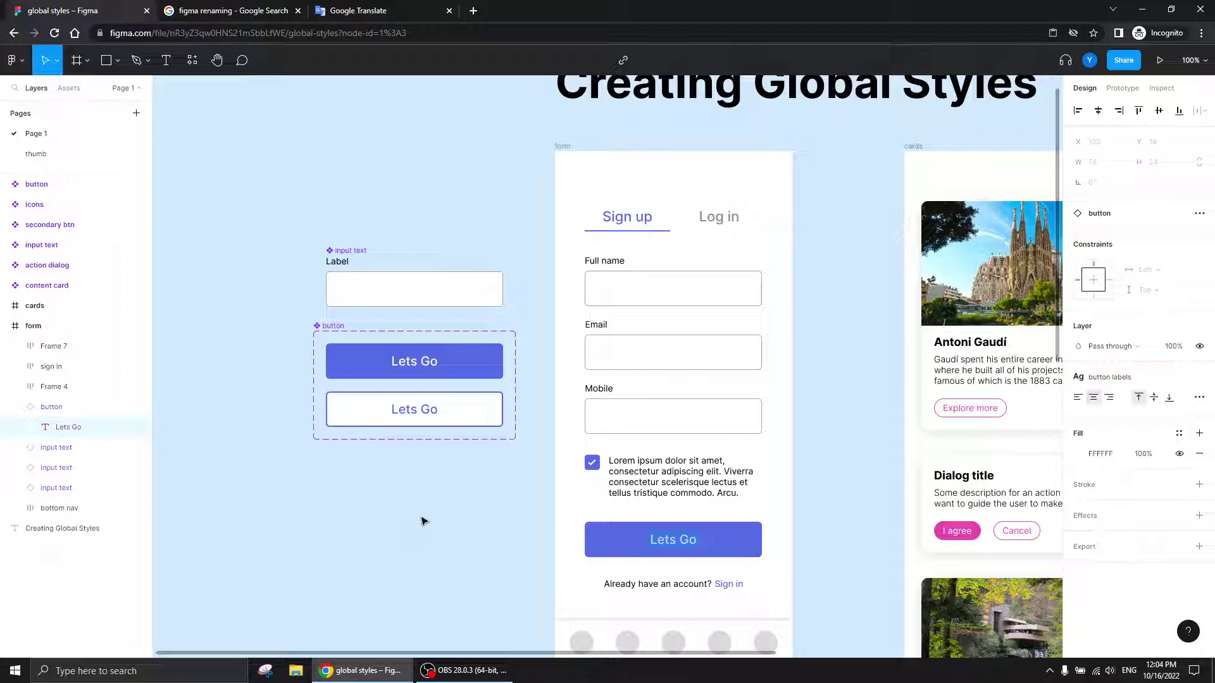
{"action": "left_click", "coordinate": [487, 523]}
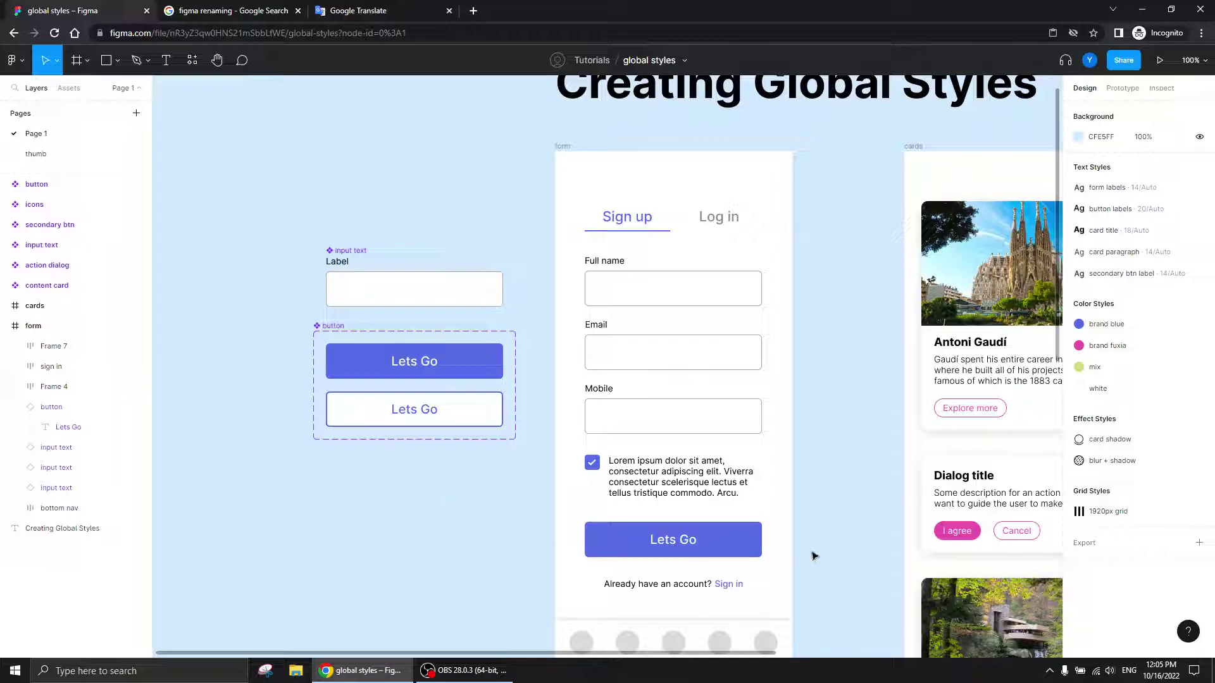
- Open the form labels text style for editing and place its settings window beside the form frame
{"action": "left_click_drag", "start_coordinate": [854, 560], "coordinate": [592, 520]}
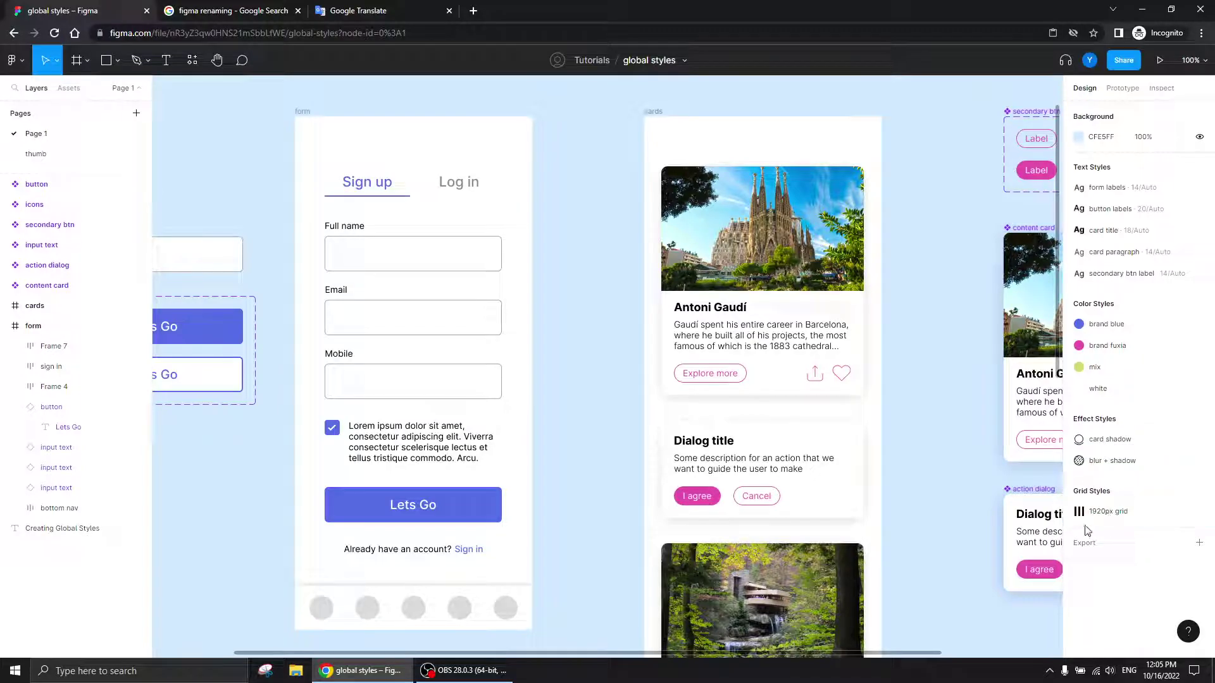
{"action": "left_click_drag", "start_coordinate": [624, 410], "coordinate": [770, 412]}
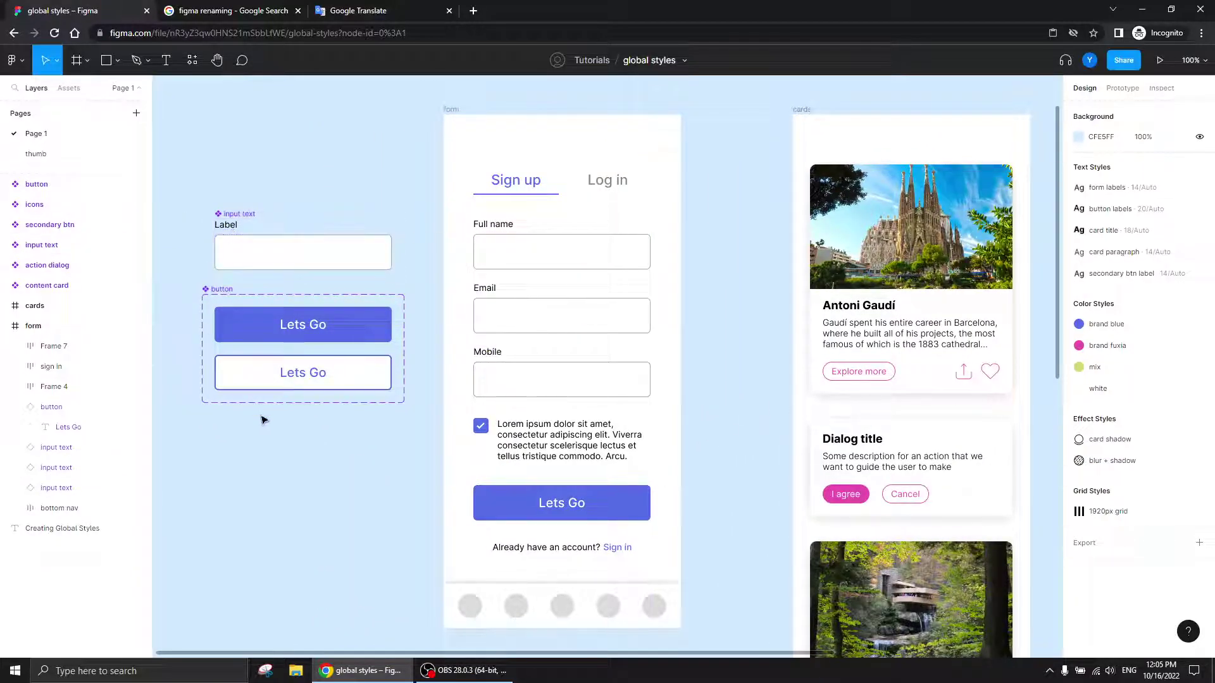
{"action": "scroll", "coordinate": [257, 413], "scroll_direction": "left", "scroll_amount": 3}
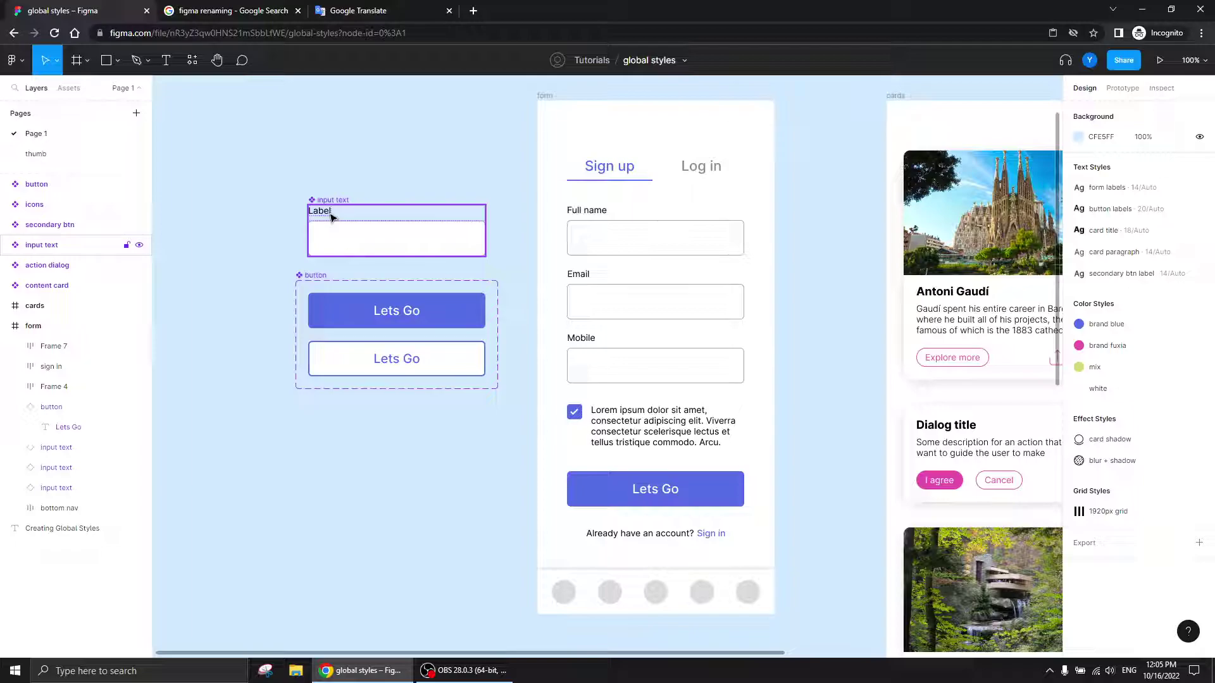
{"action": "mouse_move", "coordinate": [1121, 192]}
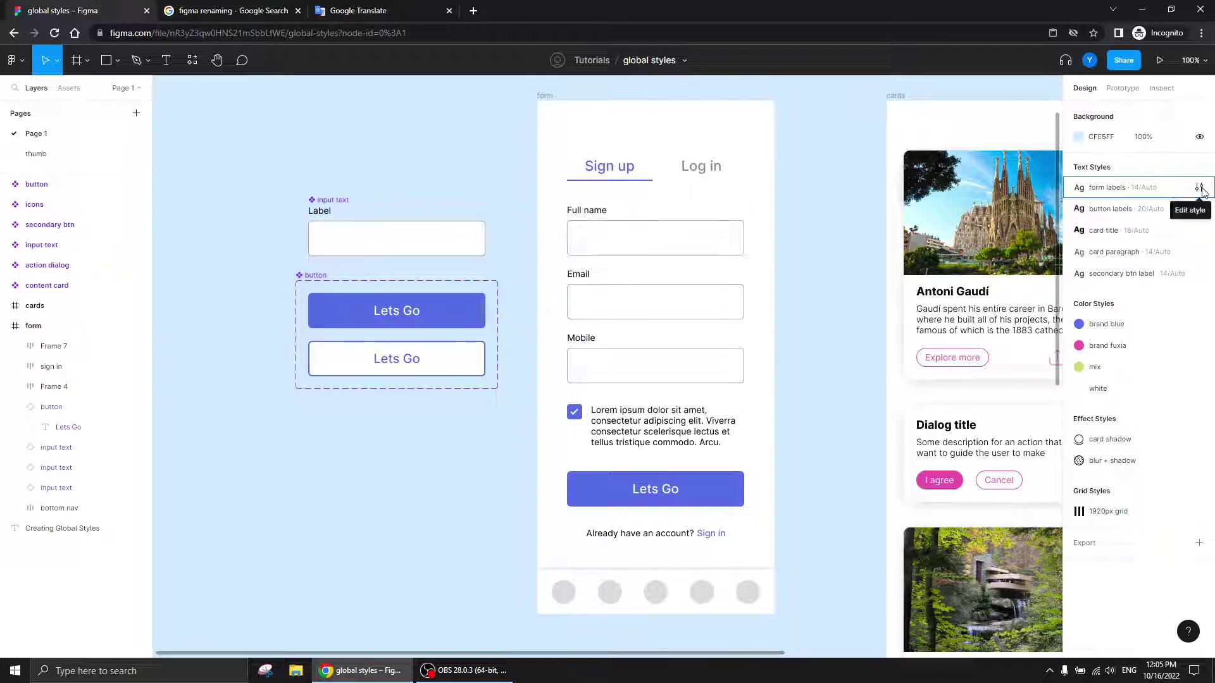
{"action": "double_click", "coordinate": [1171, 188]}
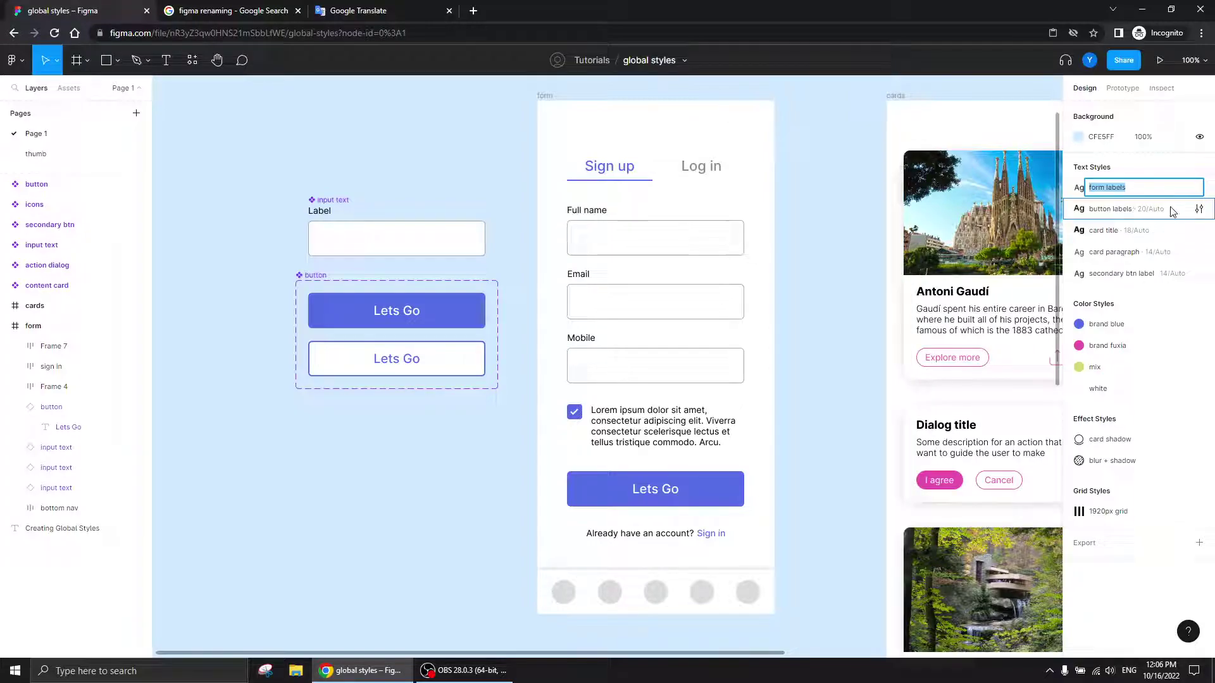
{"action": "left_click", "coordinate": [1155, 158]}
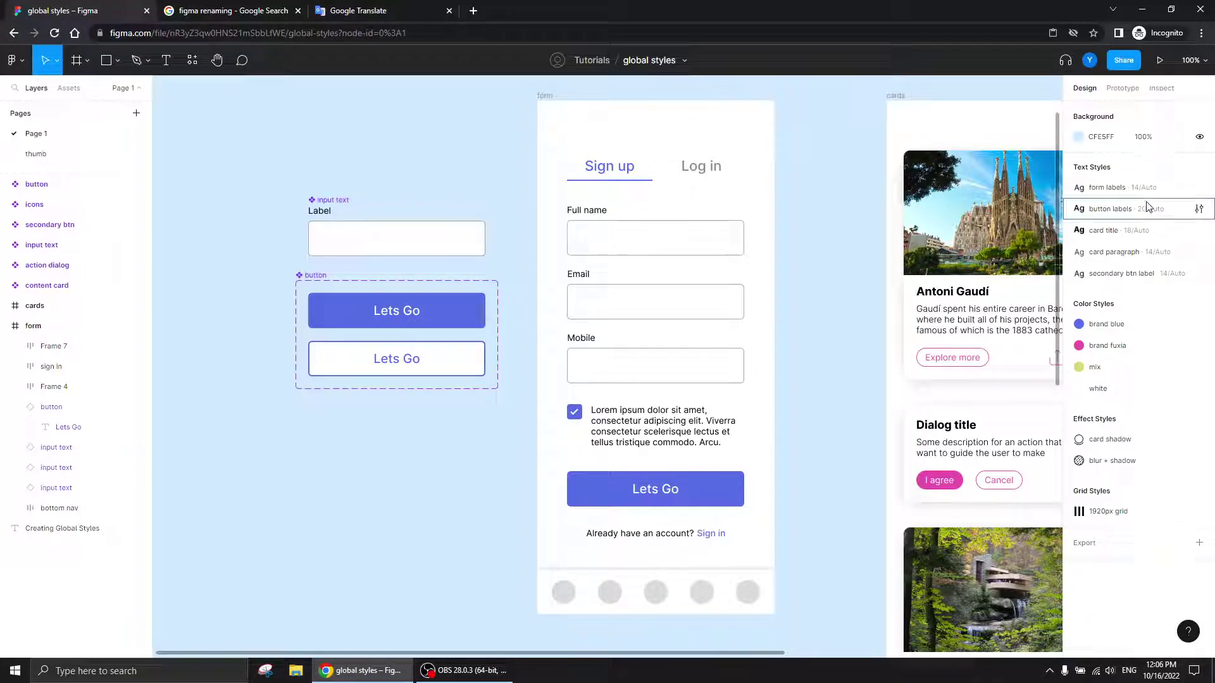
{"action": "left_click", "coordinate": [1199, 188]}
{"action": "left_click_drag", "start_coordinate": [985, 191], "coordinate": [842, 198]}
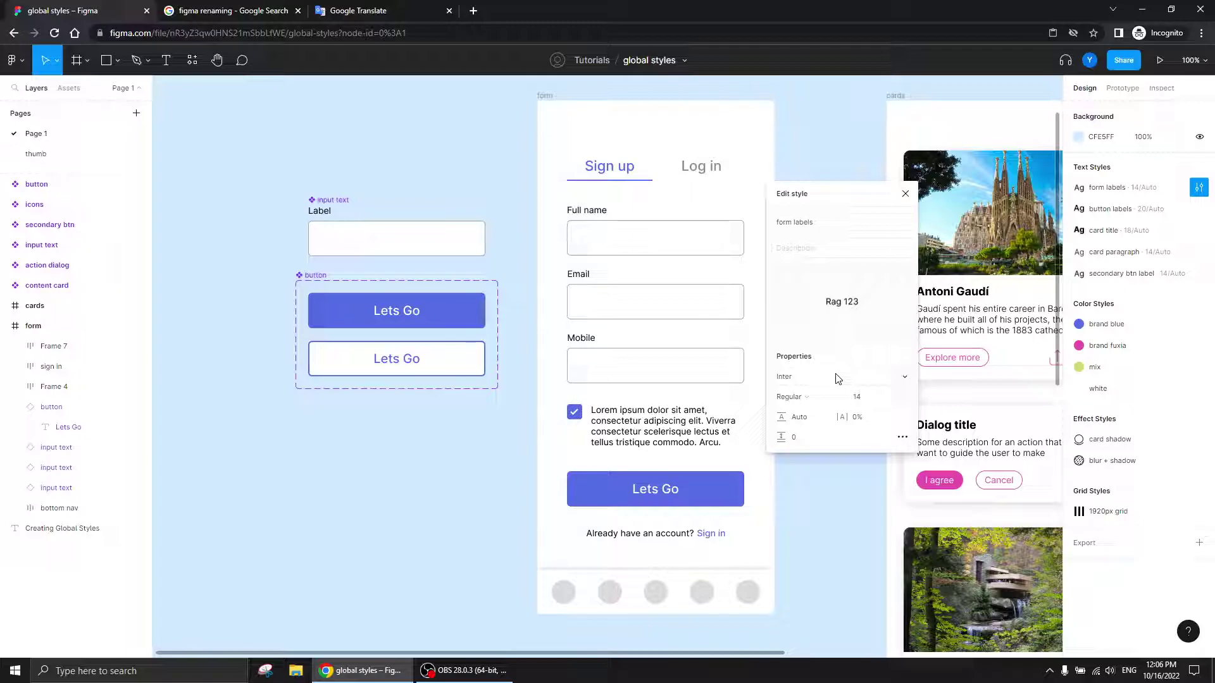
{"action": "left_click_drag", "start_coordinate": [851, 202], "coordinate": [874, 190]}
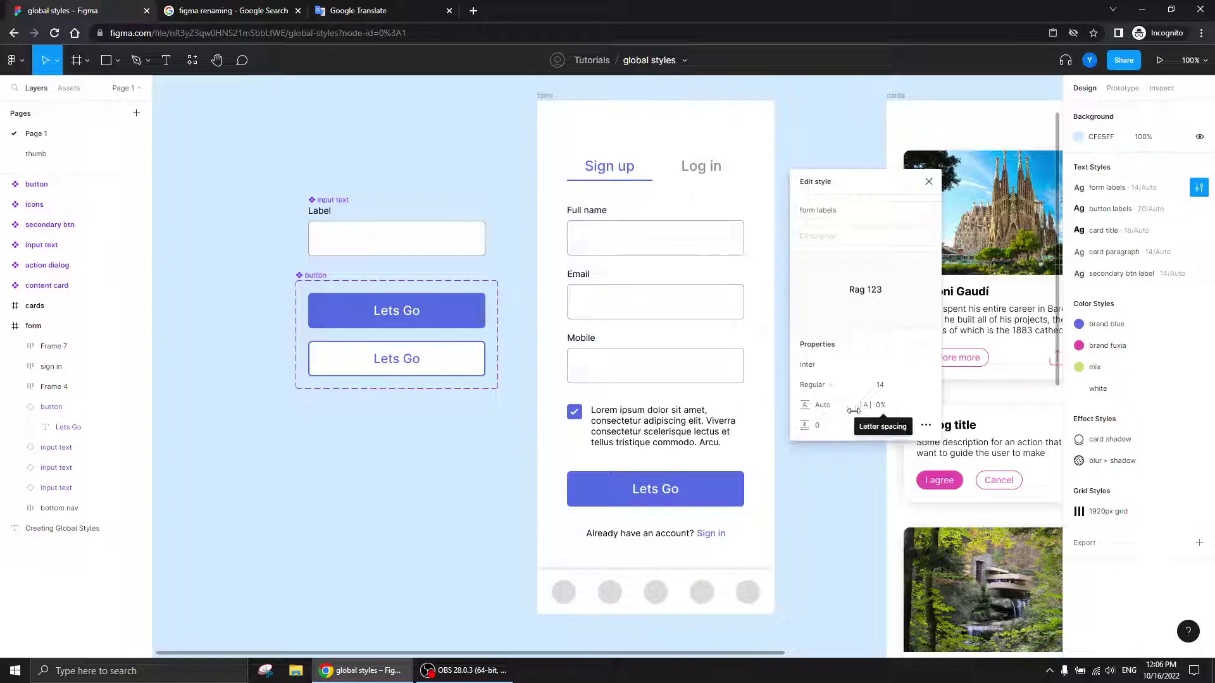
{"action": "left_click_drag", "start_coordinate": [879, 187], "coordinate": [900, 200]}
- Set the font size of the form labels text style to 15
{"action": "left_click", "coordinate": [907, 404]}
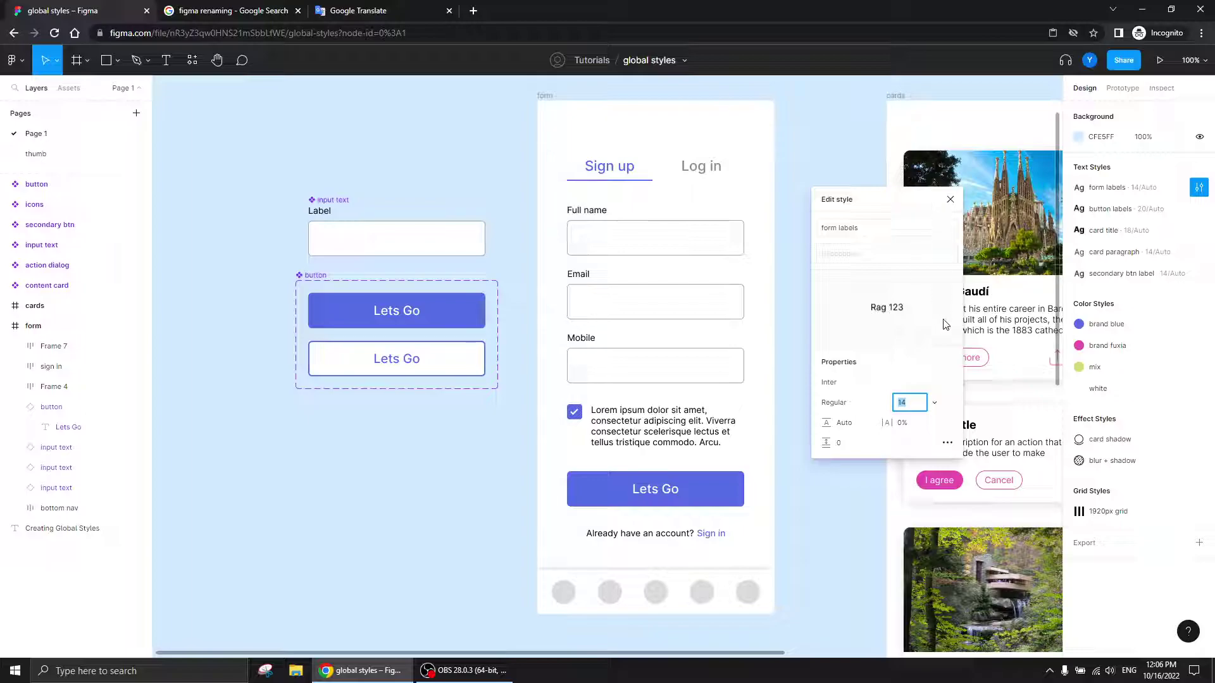
{"action": "key", "text": "Up"}
{"action": "key", "text": "Up"}
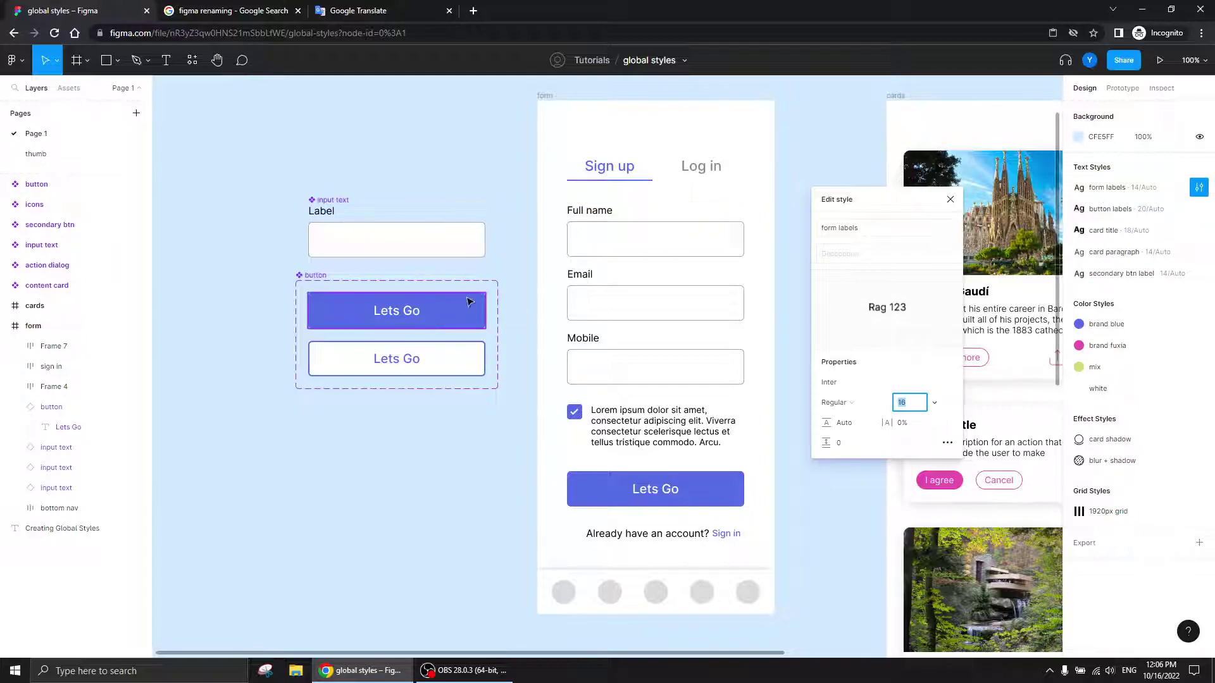
{"action": "key", "text": "Up"}
{"action": "key", "text": "Down"}
{"action": "key", "text": "Down"}
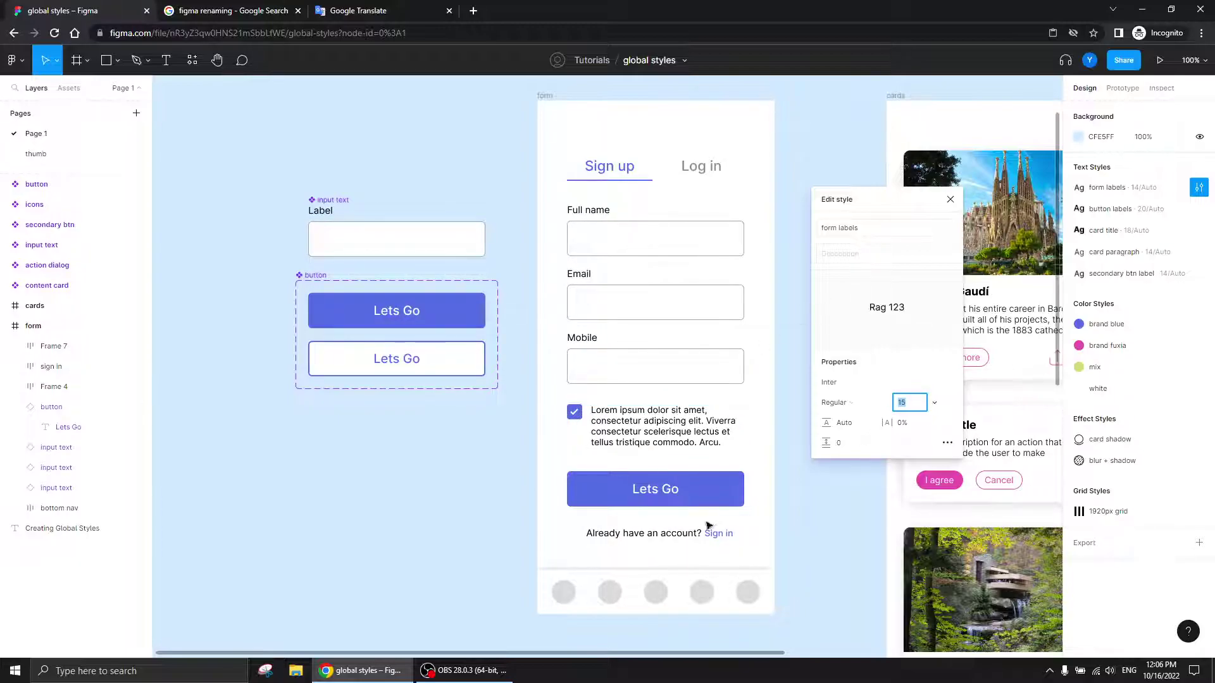
- Centre the auto layout alignment of the "Already have an account? Sign in" row and enable text baseline alignment
{"action": "left_click", "coordinate": [648, 538]}
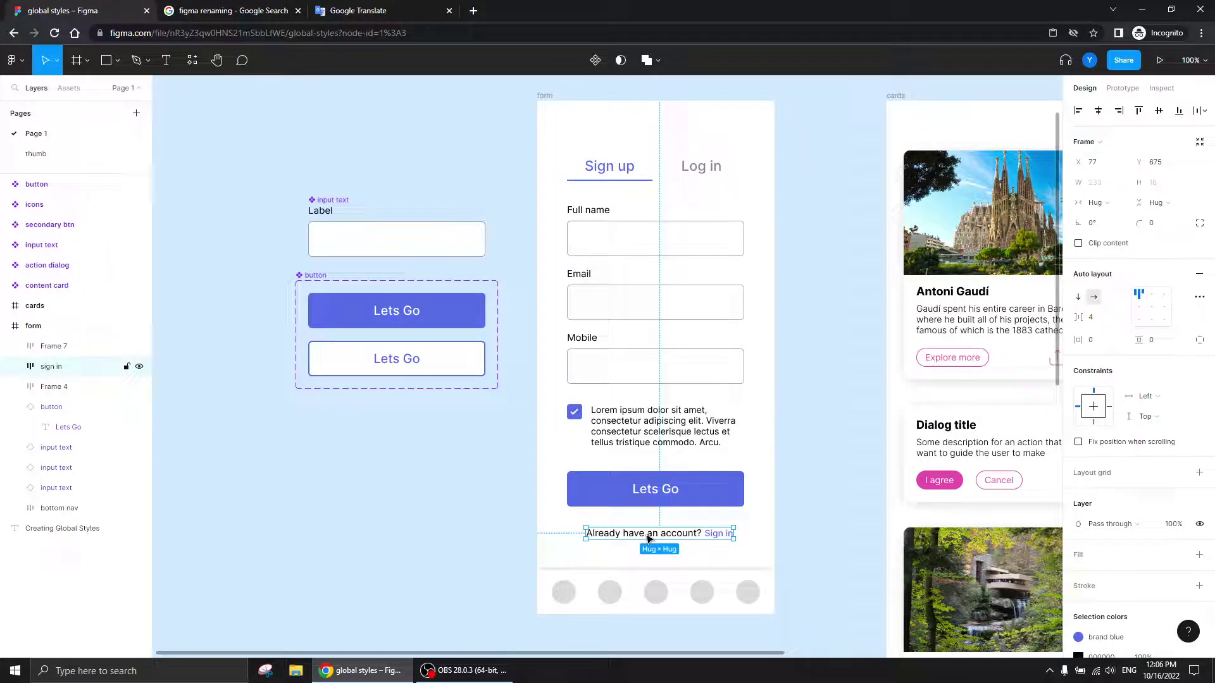
{"action": "left_click", "coordinate": [1138, 308]}
{"action": "left_click", "coordinate": [1154, 311]}
{"action": "left_click", "coordinate": [510, 548]}
{"action": "left_click", "coordinate": [652, 534]}
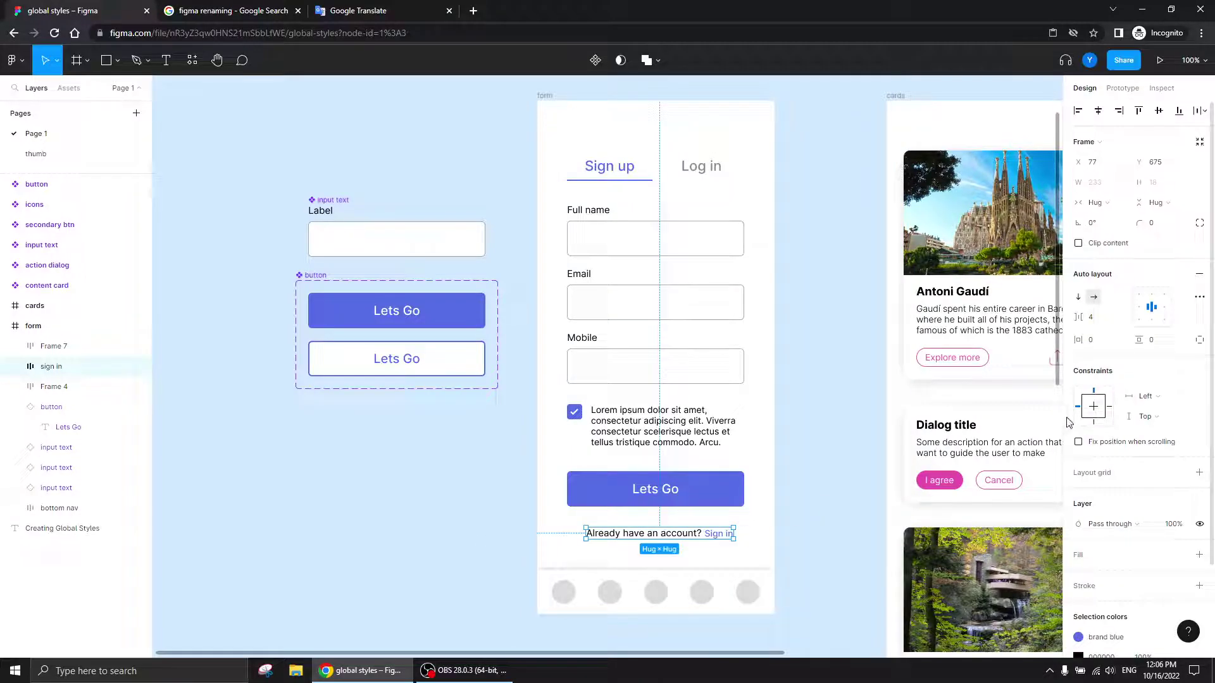
{"action": "left_click", "coordinate": [1199, 297]}
{"action": "left_click", "coordinate": [1048, 465]}
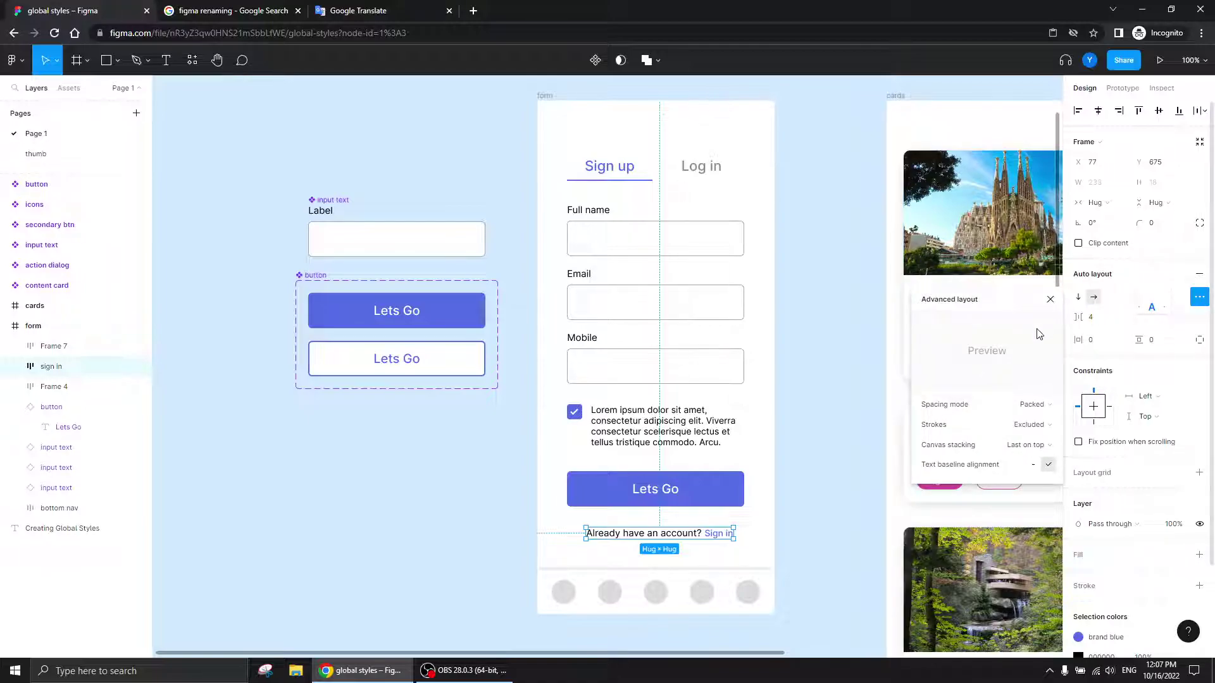
{"action": "left_click", "coordinate": [1166, 392]}
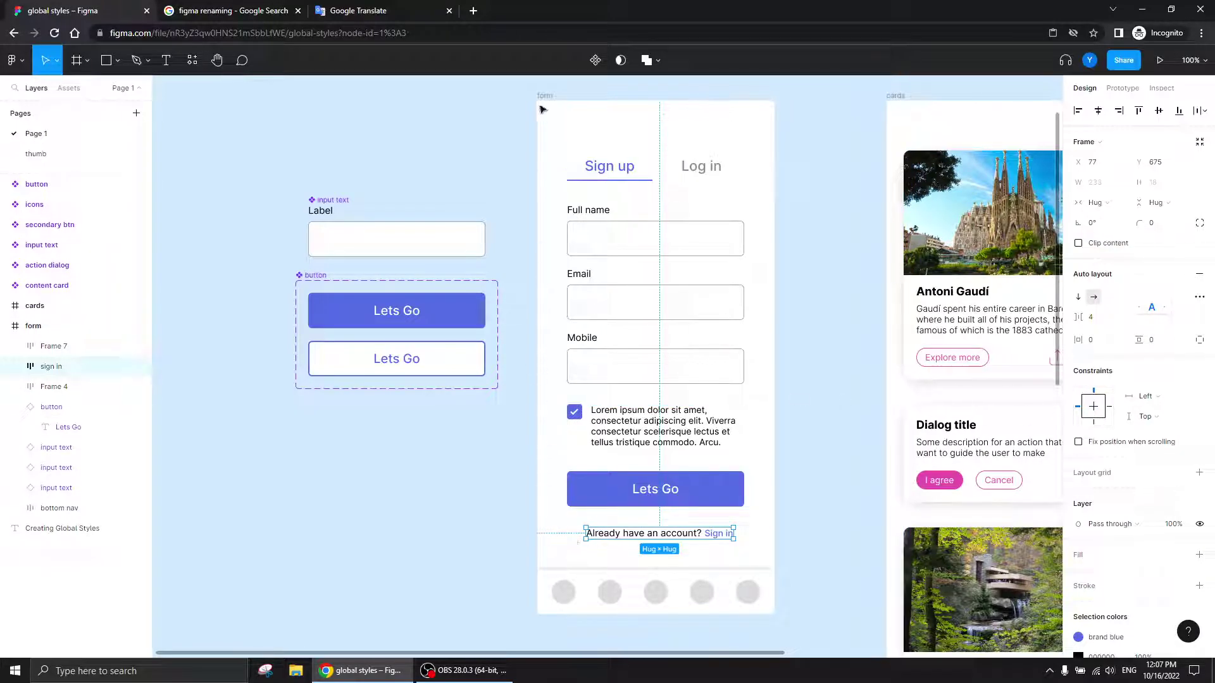
- Set the sign in row's horizontal constraint to Center and align the row to the form's horizontal centre
{"action": "left_click", "coordinate": [1093, 406]}
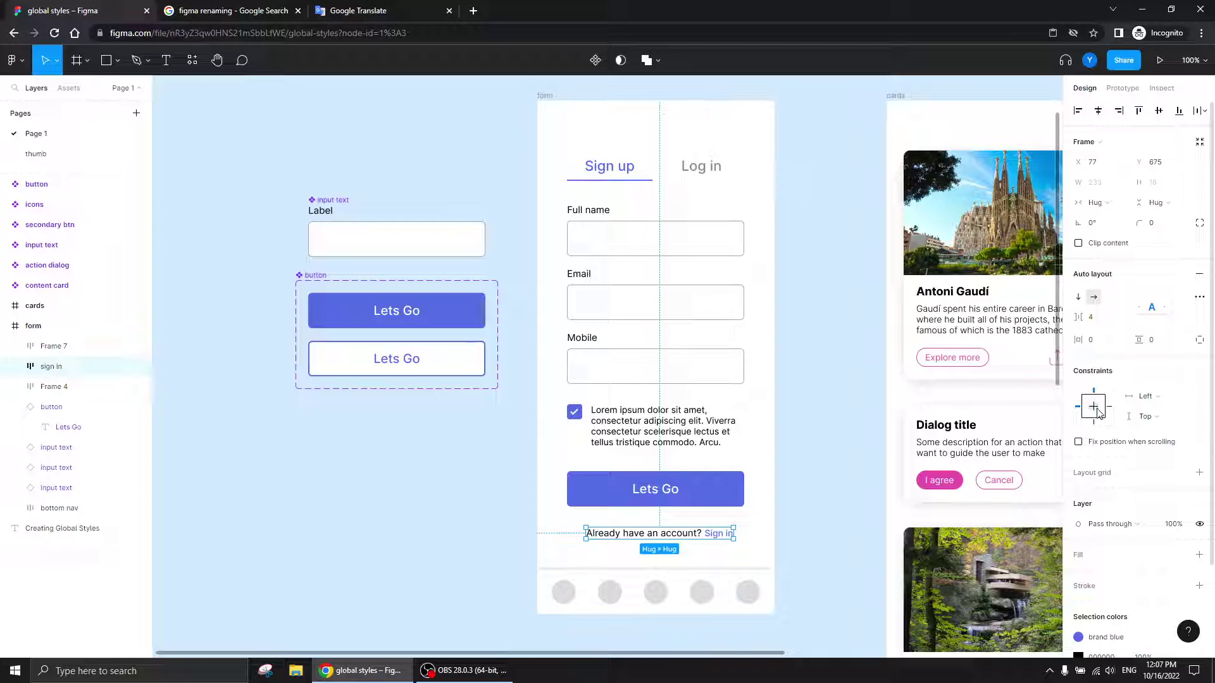
{"action": "left_click", "coordinate": [1098, 111]}
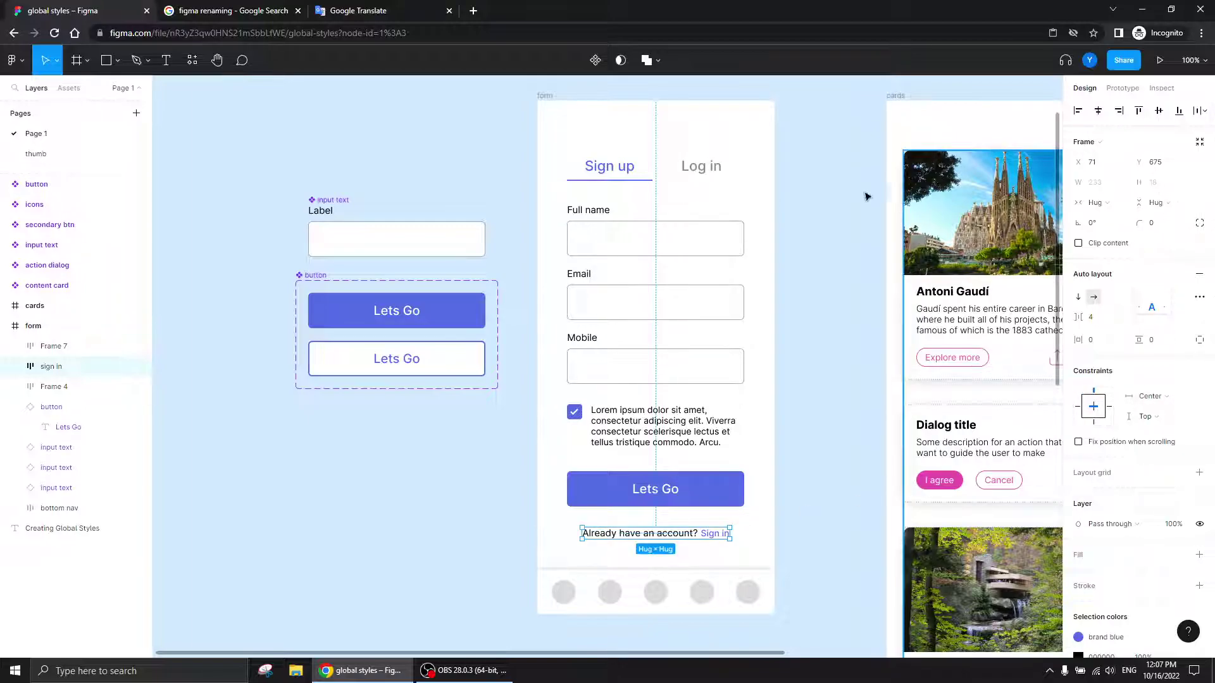
{"action": "left_click", "coordinate": [832, 183]}
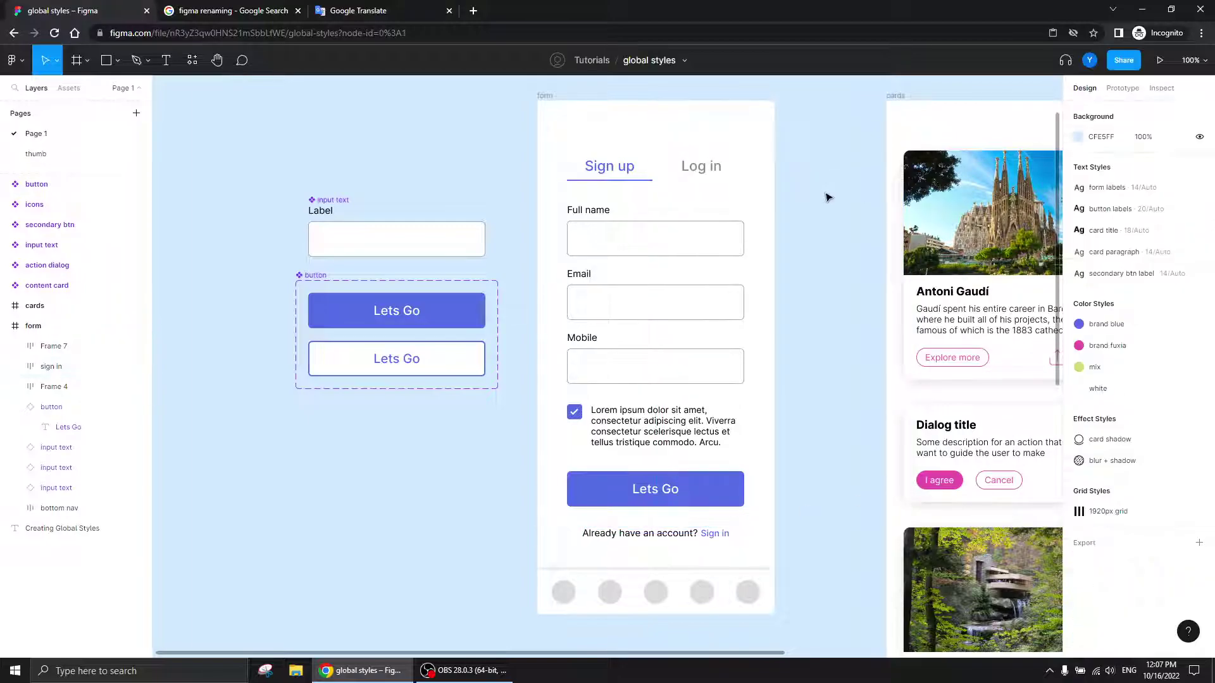
- Nudge the sign in row up to Y 668, closer to the Lets Go button
{"action": "left_click", "coordinate": [654, 538]}
{"action": "key", "text": "Up"}
{"action": "key", "text": "Up"}
{"action": "key", "text": "Up"}
{"action": "key", "text": "Up"}
{"action": "key", "text": "Up"}
{"action": "key", "text": "Up"}
{"action": "key", "text": "Up"}
{"action": "key", "text": "Up"}
{"action": "key", "text": "Down"}
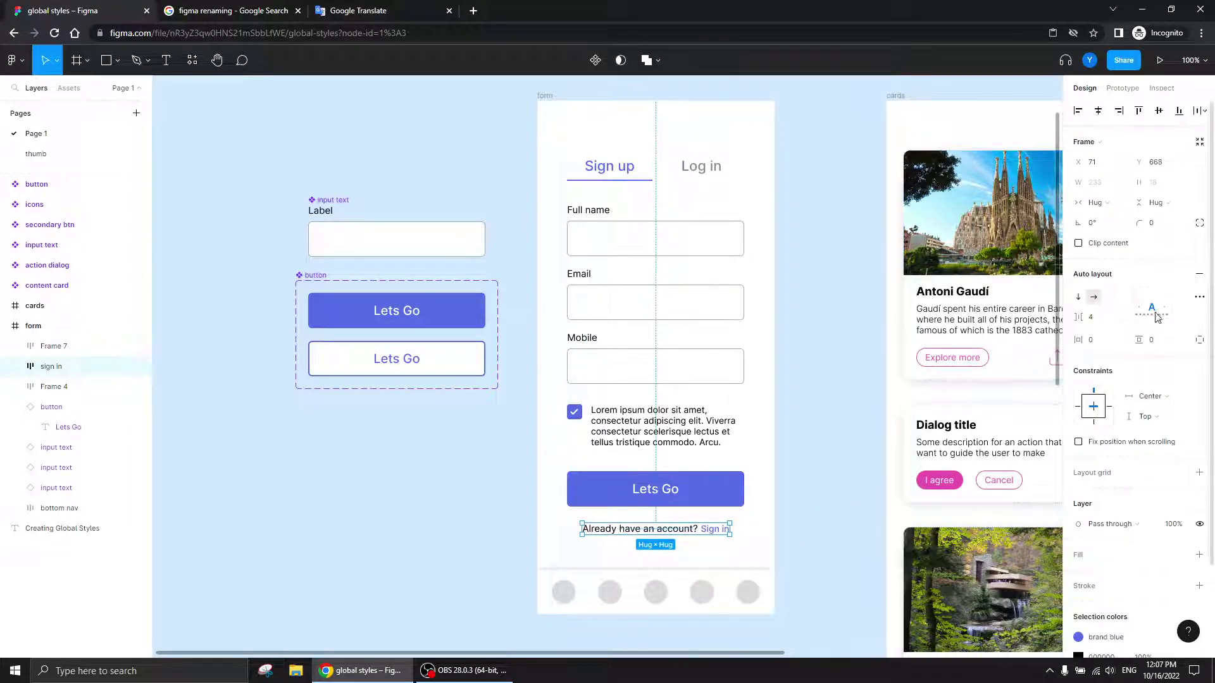
{"action": "left_click", "coordinate": [879, 279]}
{"action": "left_click", "coordinate": [659, 531]}
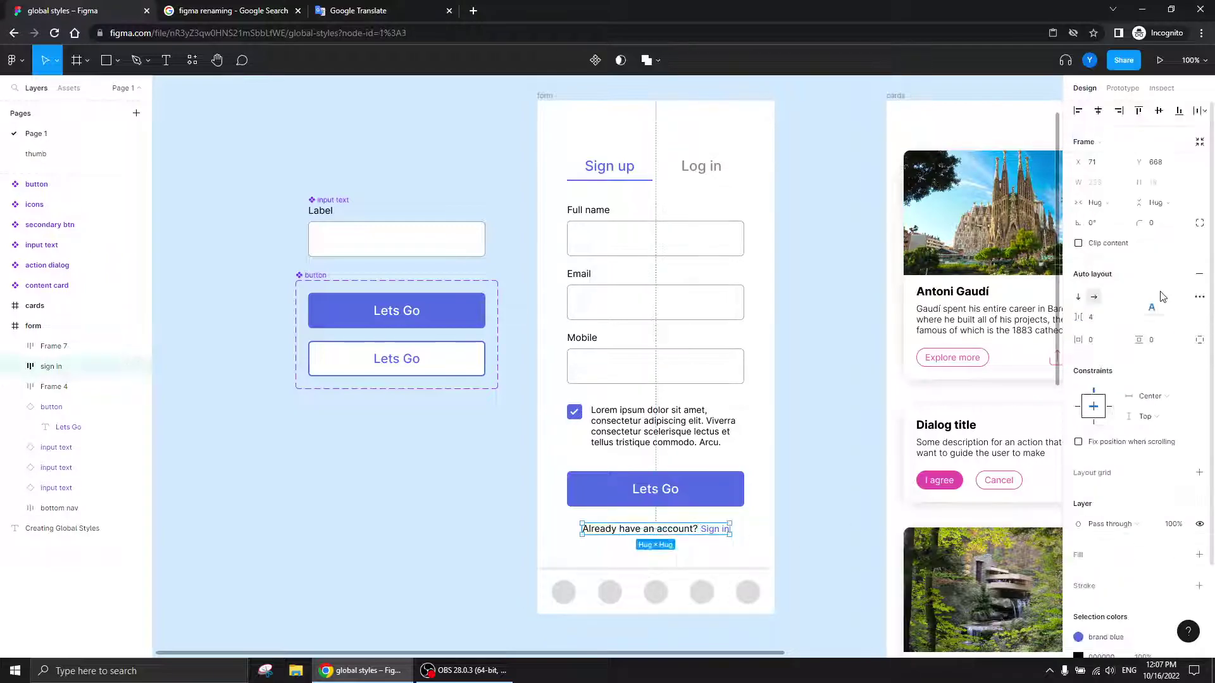
- Set the font size of the form labels text style to 14
{"action": "left_click", "coordinate": [837, 303]}
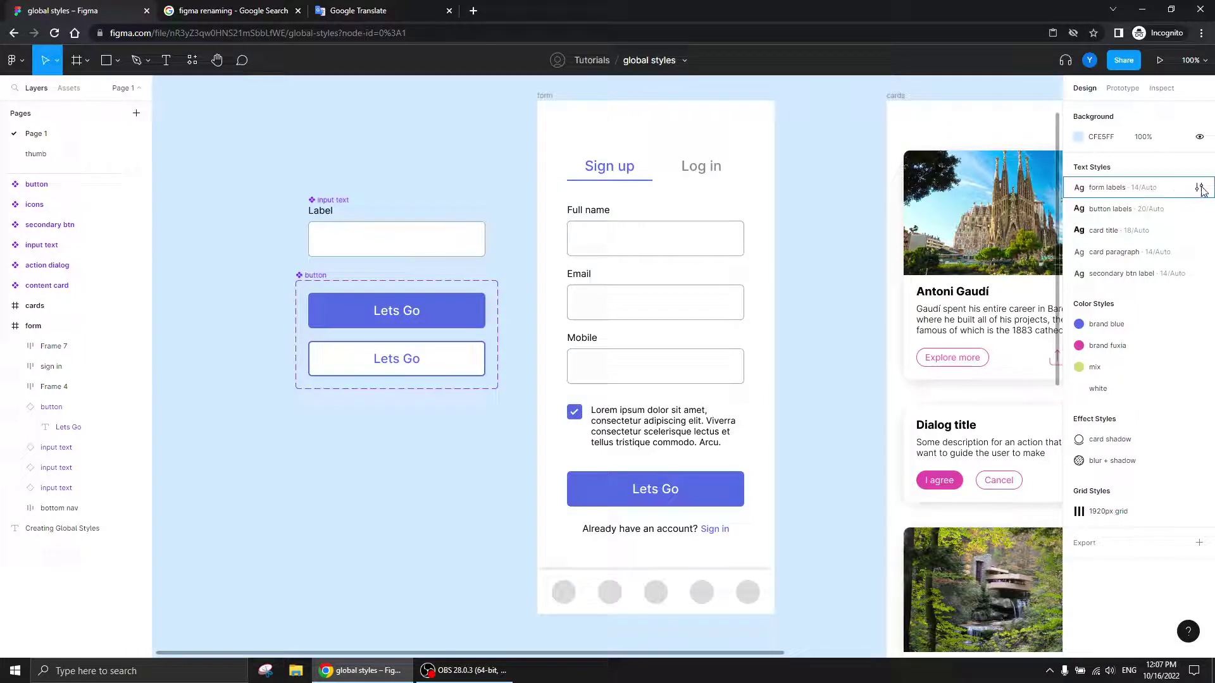
{"action": "left_click", "coordinate": [1199, 188]}
{"action": "left_click", "coordinate": [1009, 392]}
{"action": "key", "text": "Up"}
{"action": "key", "text": "Up"}
{"action": "key", "text": "Up"}
{"action": "key", "text": "Up"}
{"action": "key", "text": "Up"}
{"action": "key", "text": "Up"}
{"action": "key", "text": "Down"}
{"action": "key", "text": "Down"}
{"action": "key", "text": "Down"}
{"action": "key", "text": "Down"}
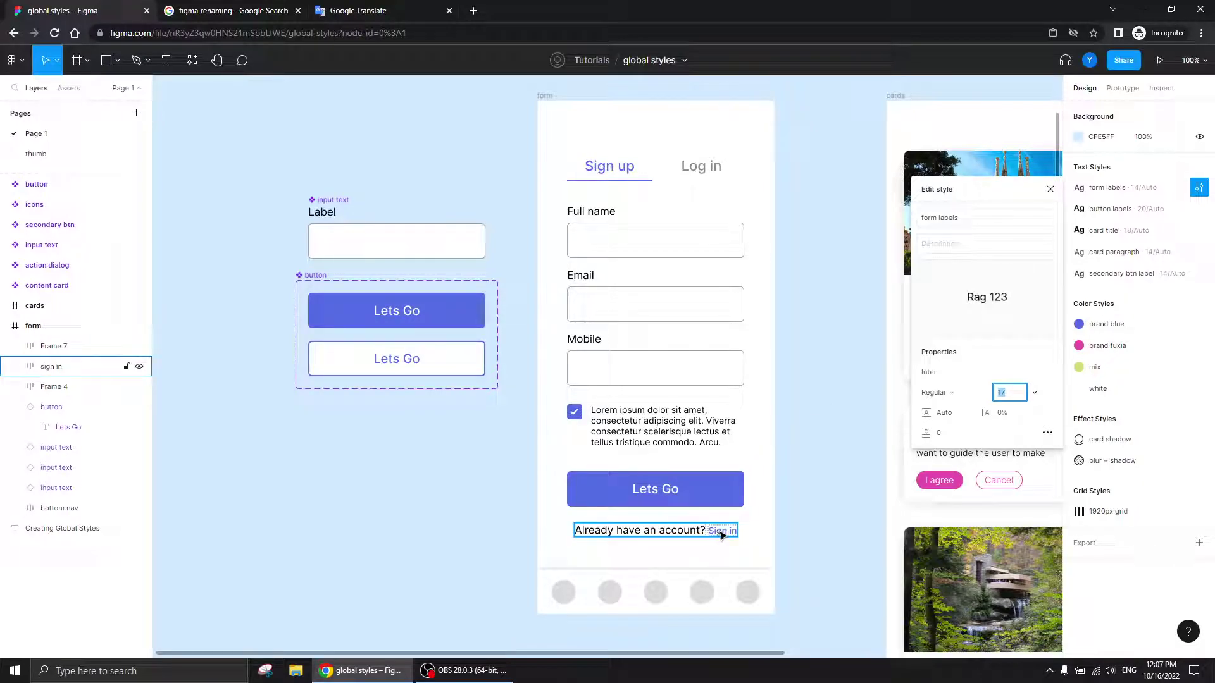
{"action": "key", "text": "Down"}
{"action": "key", "text": "Down"}
{"action": "key", "text": "Down"}
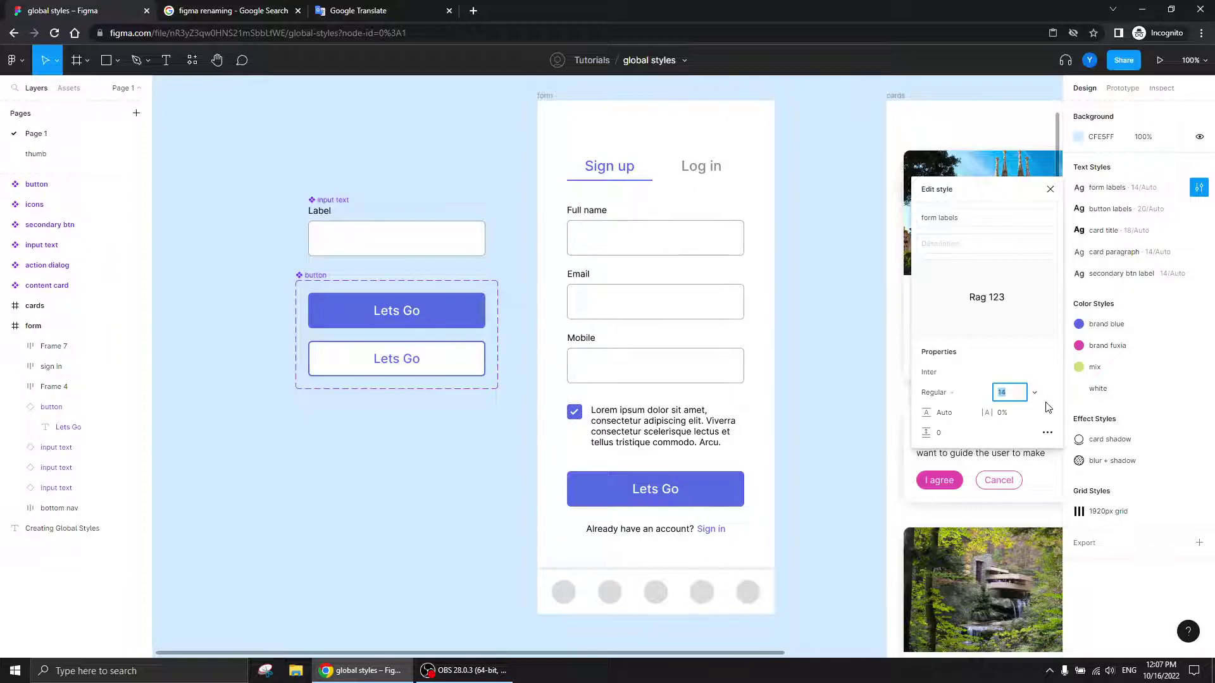
- Apply the form labels text style to the Sign in text beside "Already have an account?"
{"action": "double_click", "coordinate": [710, 530]}
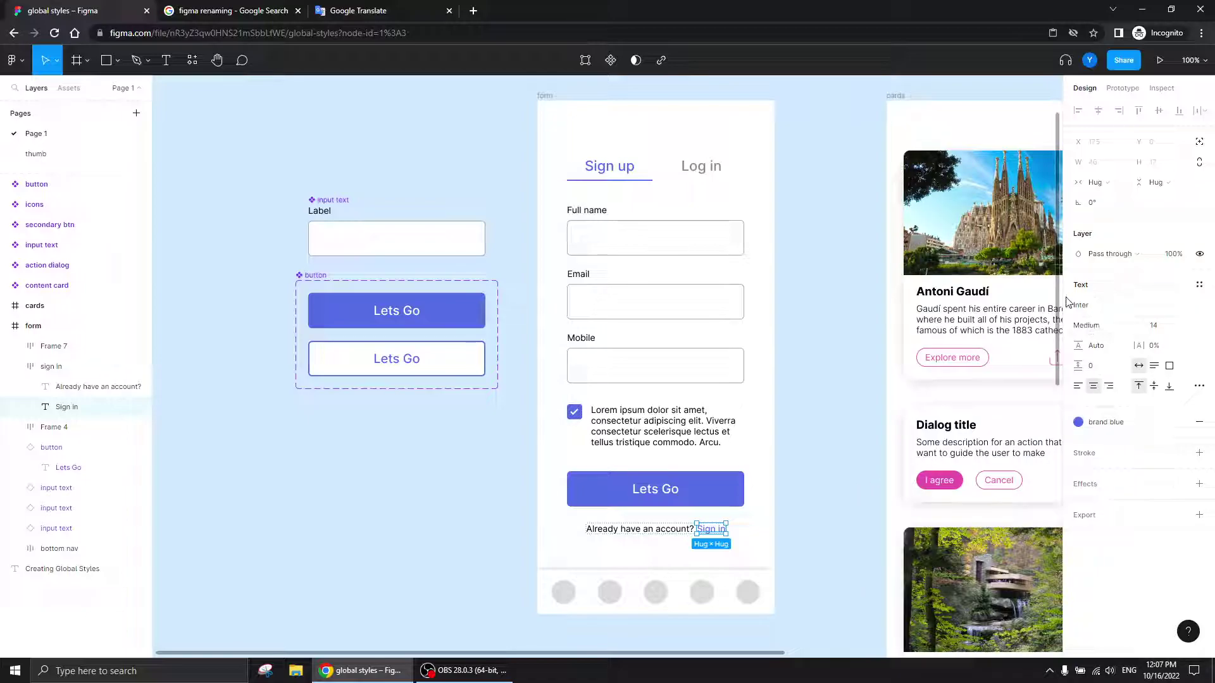
{"action": "left_click", "coordinate": [1199, 285]}
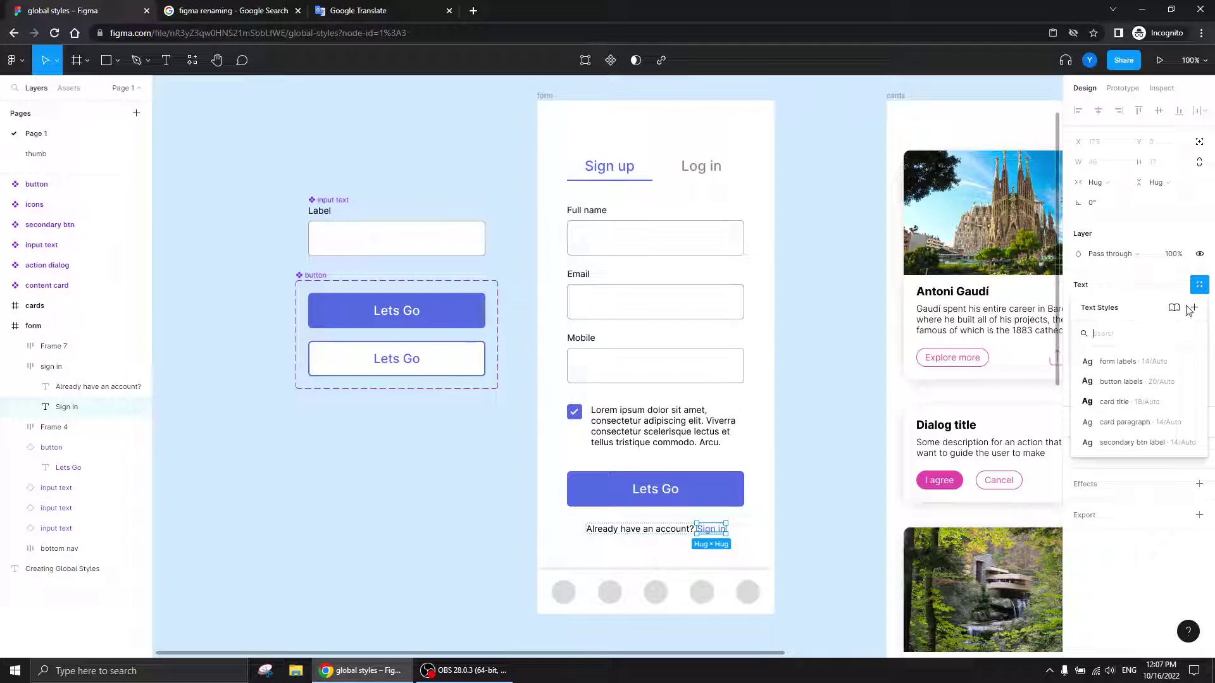
{"action": "left_click", "coordinate": [1115, 362]}
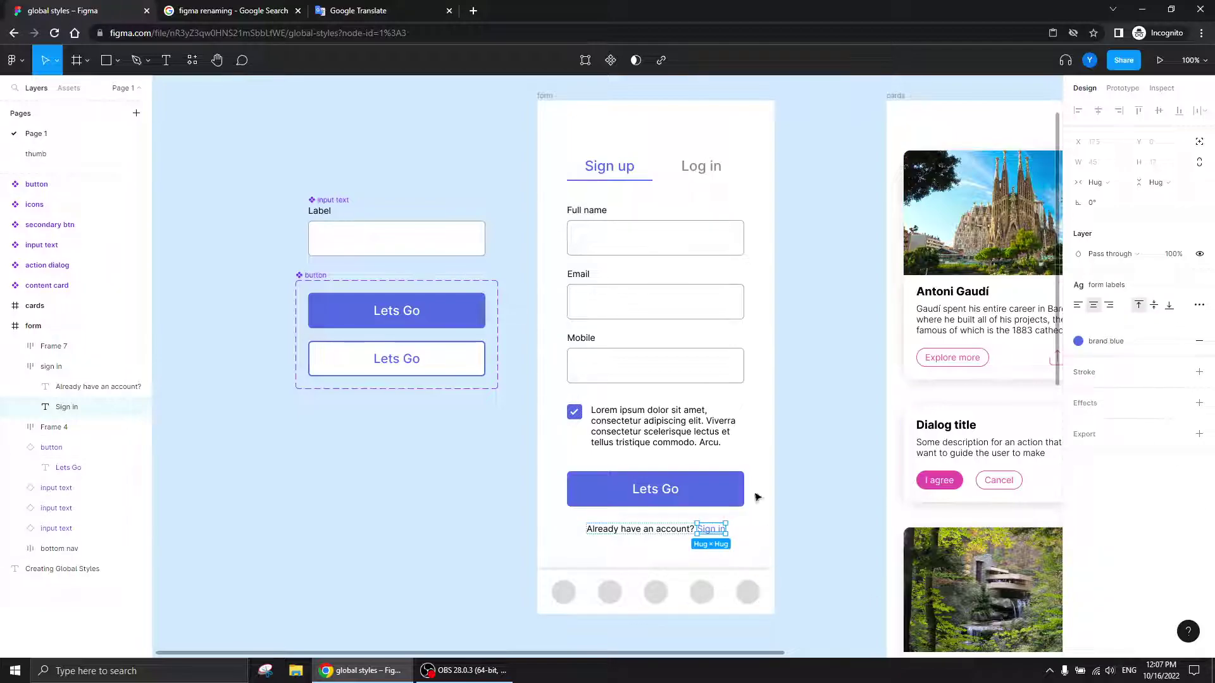
{"action": "left_click", "coordinate": [805, 488]}
{"action": "left_click", "coordinate": [639, 529]}
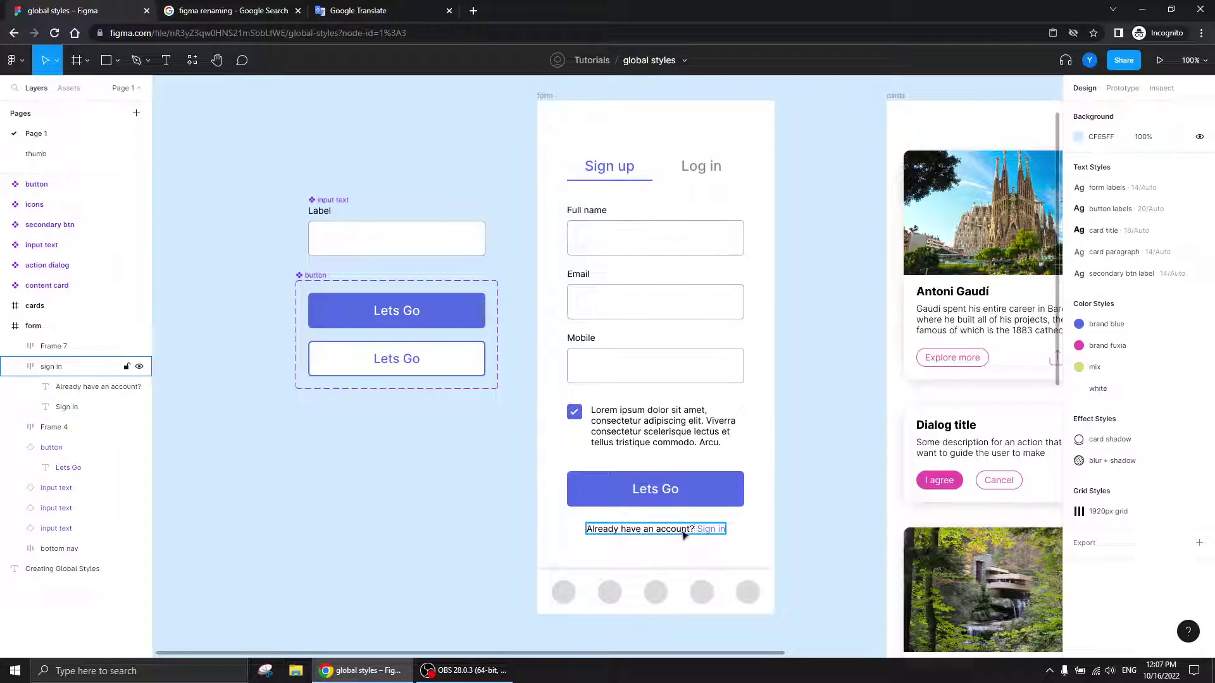
{"action": "left_click", "coordinate": [913, 379]}
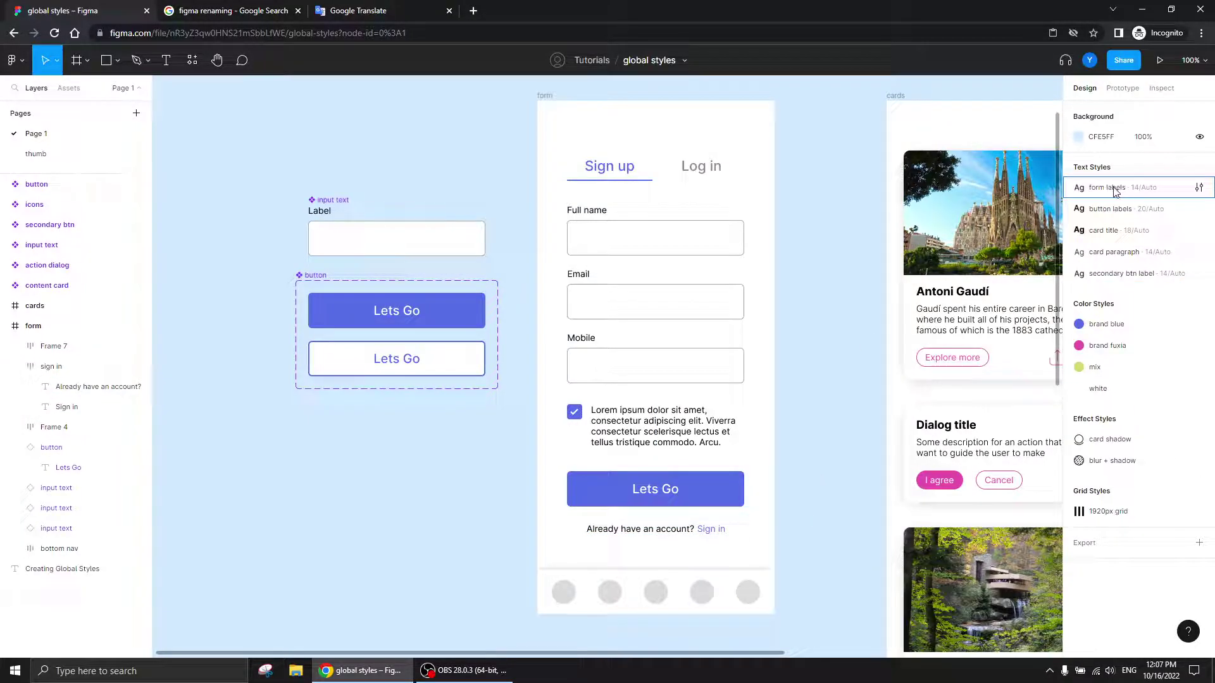
- Try a font size of 18 for the form labels text style and undo it
{"action": "left_click", "coordinate": [1198, 187]}
{"action": "left_click", "coordinate": [1009, 395]}
{"action": "type", "text": "18"}
{"action": "key", "text": "Return"}
{"action": "key", "text": "ctrl+z"}
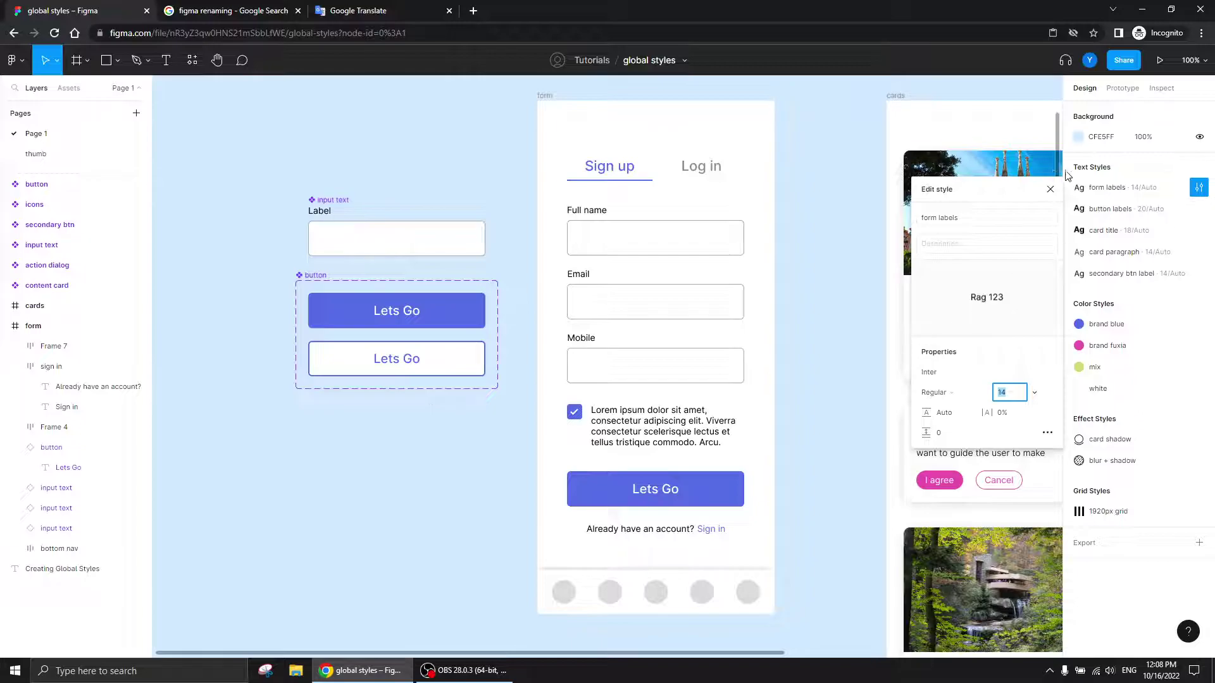
{"action": "left_click", "coordinate": [1050, 190]}
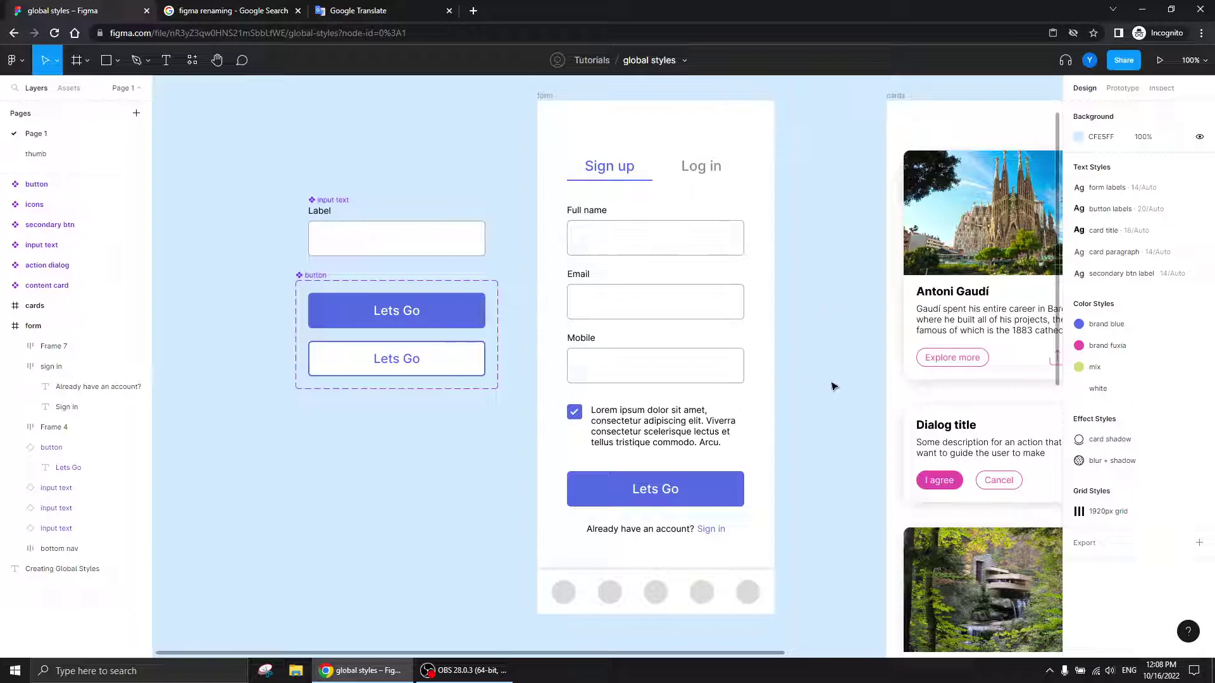
- Check which text style the title of the content card component uses
{"action": "scroll", "coordinate": [822, 384], "scroll_direction": "right", "scroll_amount": 3}
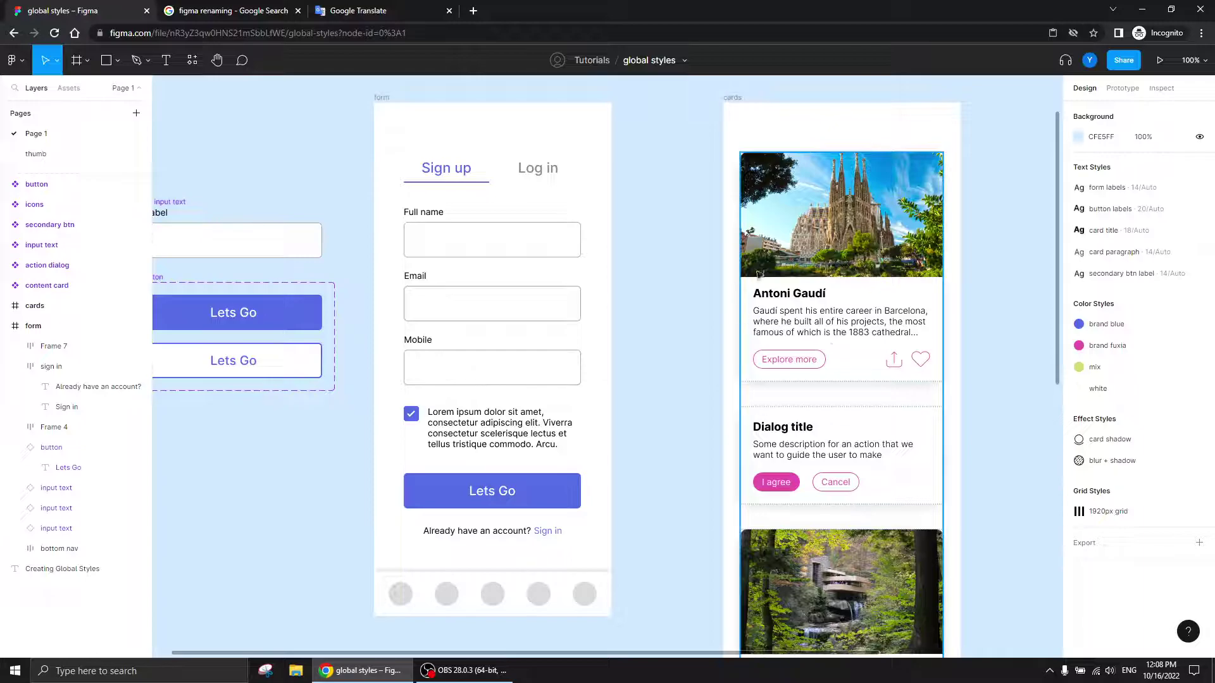
{"action": "scroll", "coordinate": [633, 506], "scroll_direction": "right", "scroll_amount": 4}
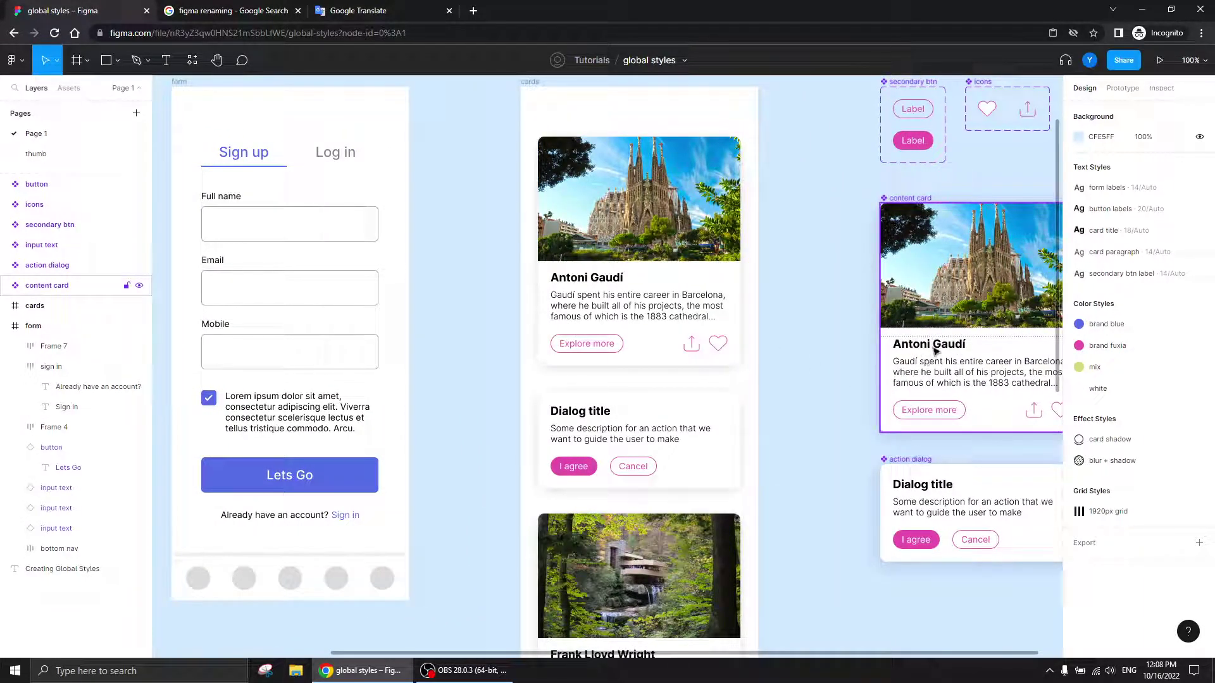
{"action": "scroll", "coordinate": [935, 351], "scroll_direction": "right", "scroll_amount": 4}
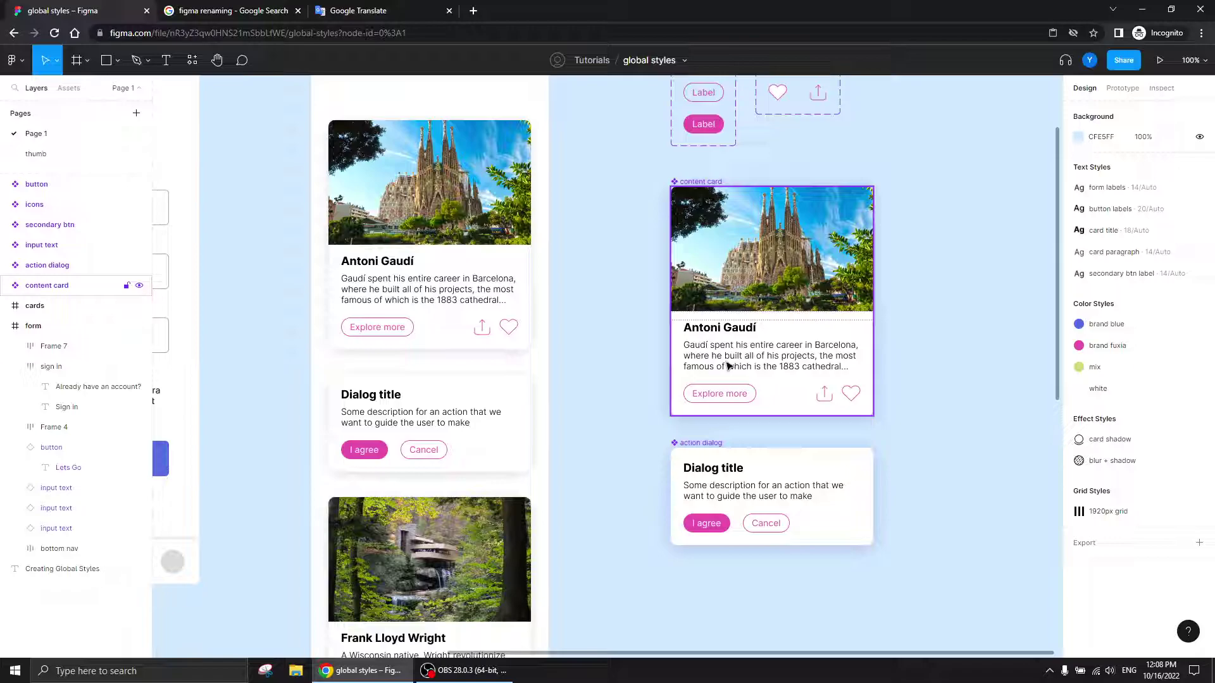
{"action": "double_click", "coordinate": [703, 334]}
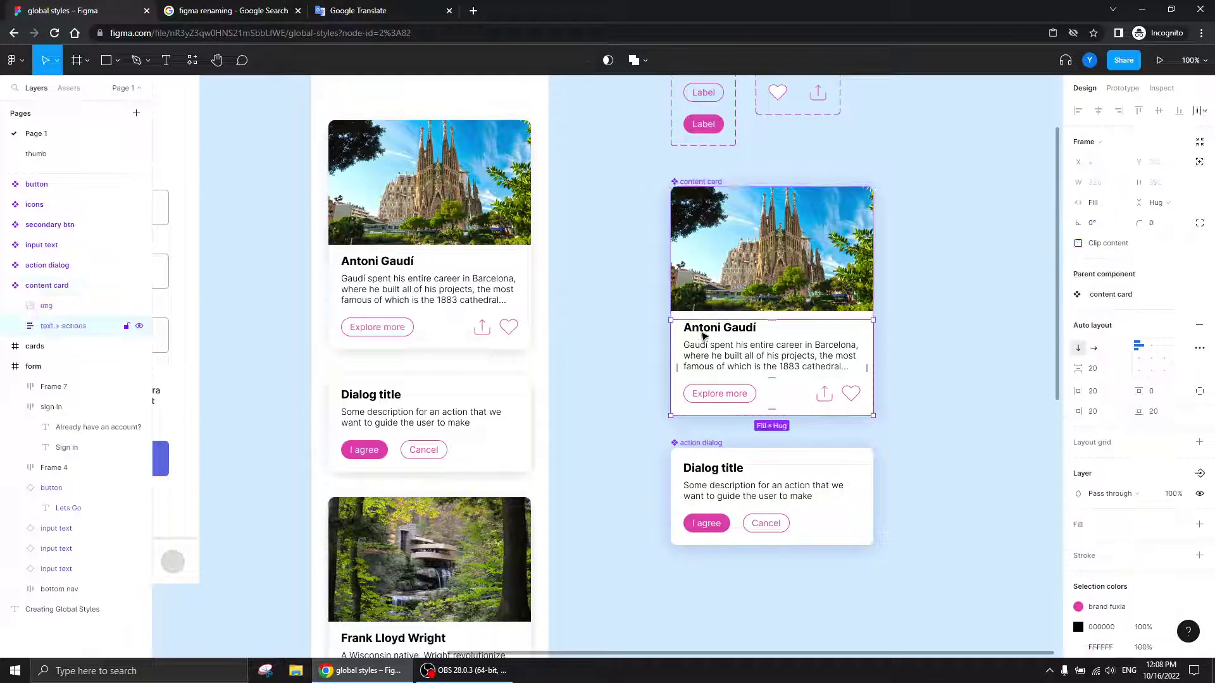
{"action": "double_click", "coordinate": [704, 336]}
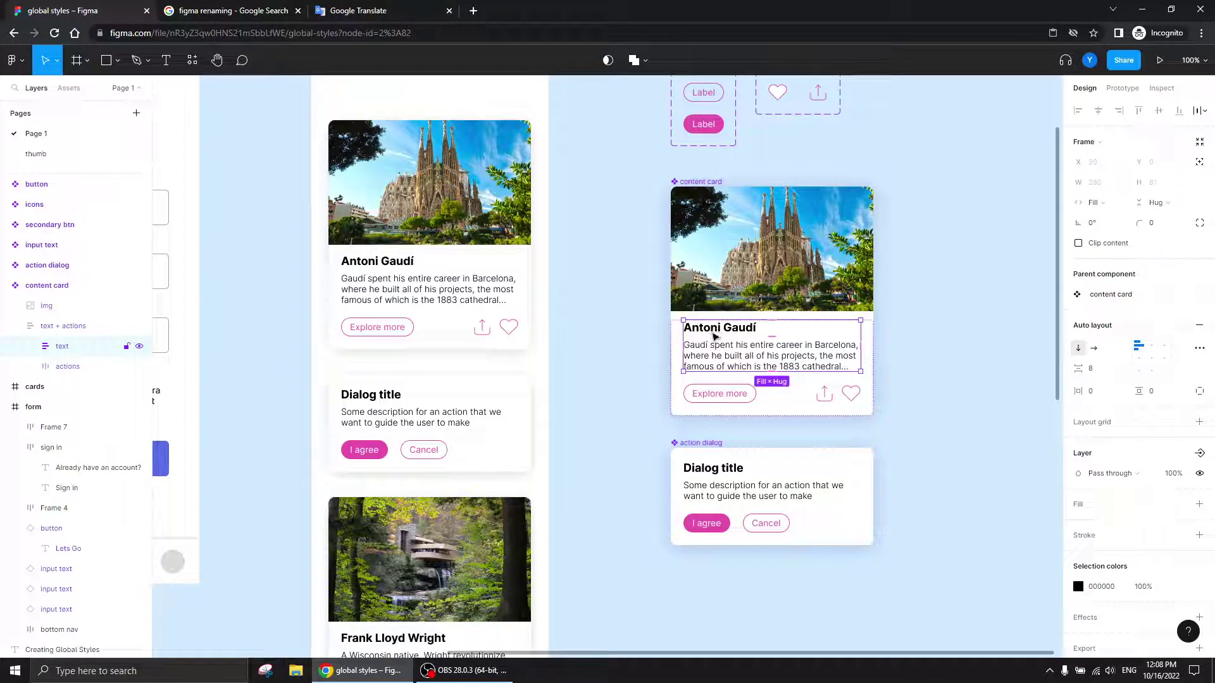
{"action": "double_click", "coordinate": [709, 330]}
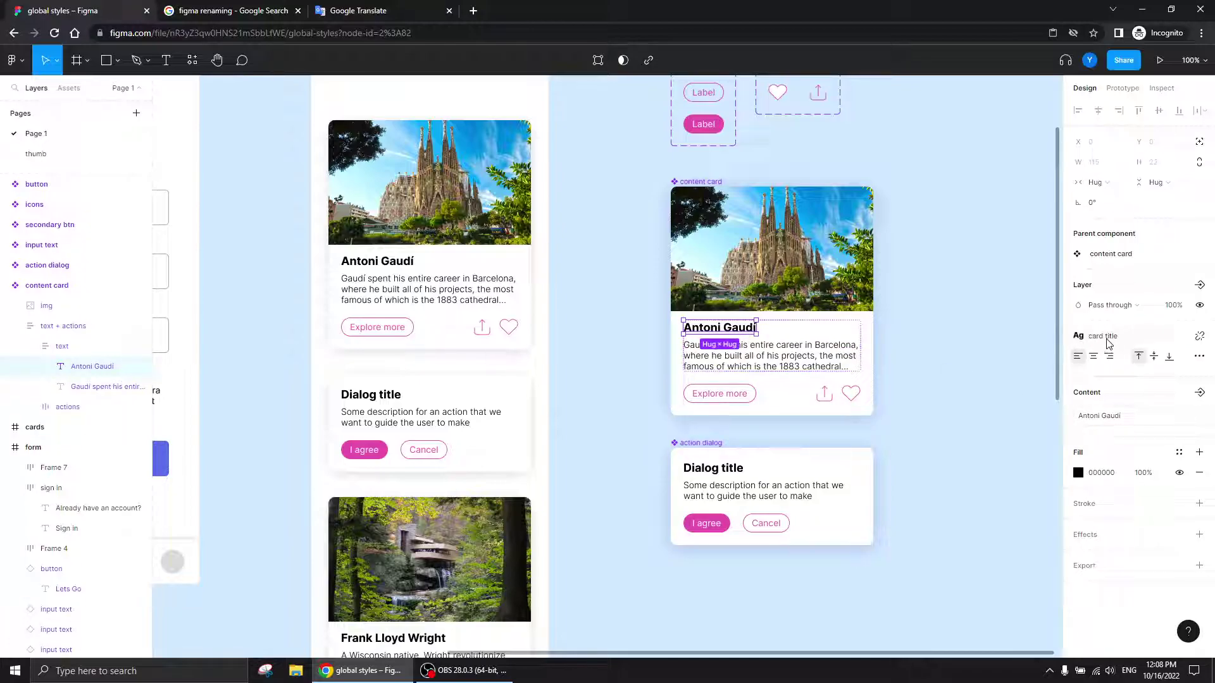
{"action": "left_click", "coordinate": [965, 404]}
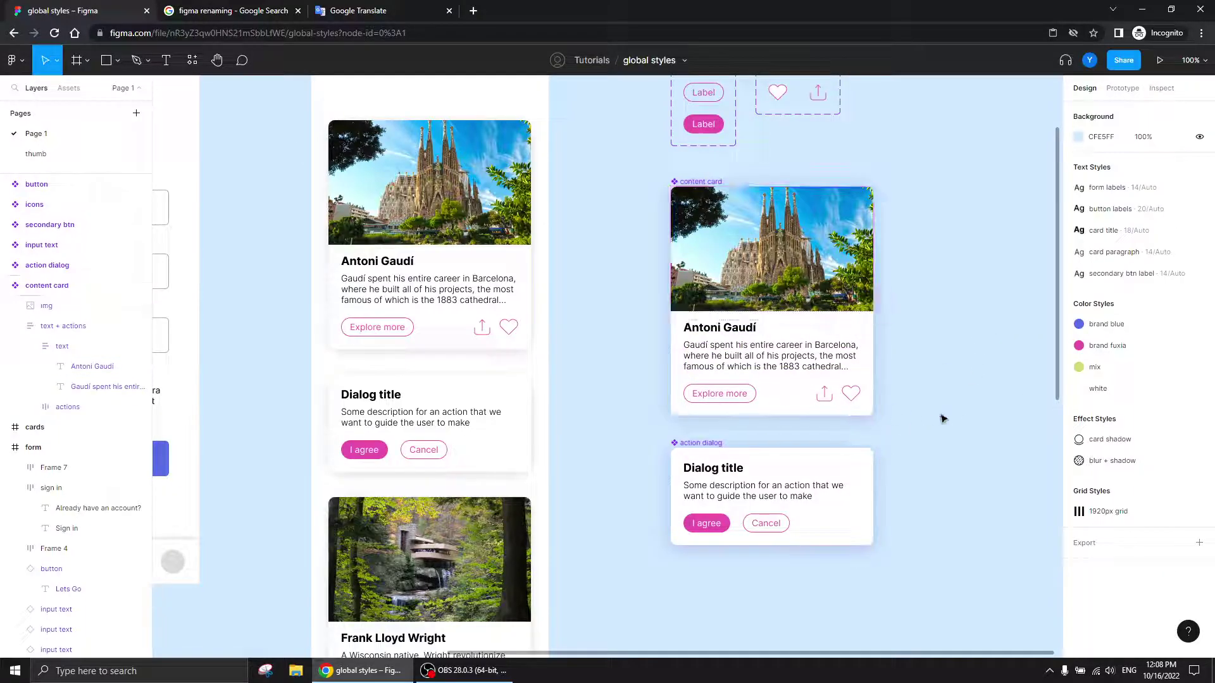
{"action": "left_click", "coordinate": [773, 347]}
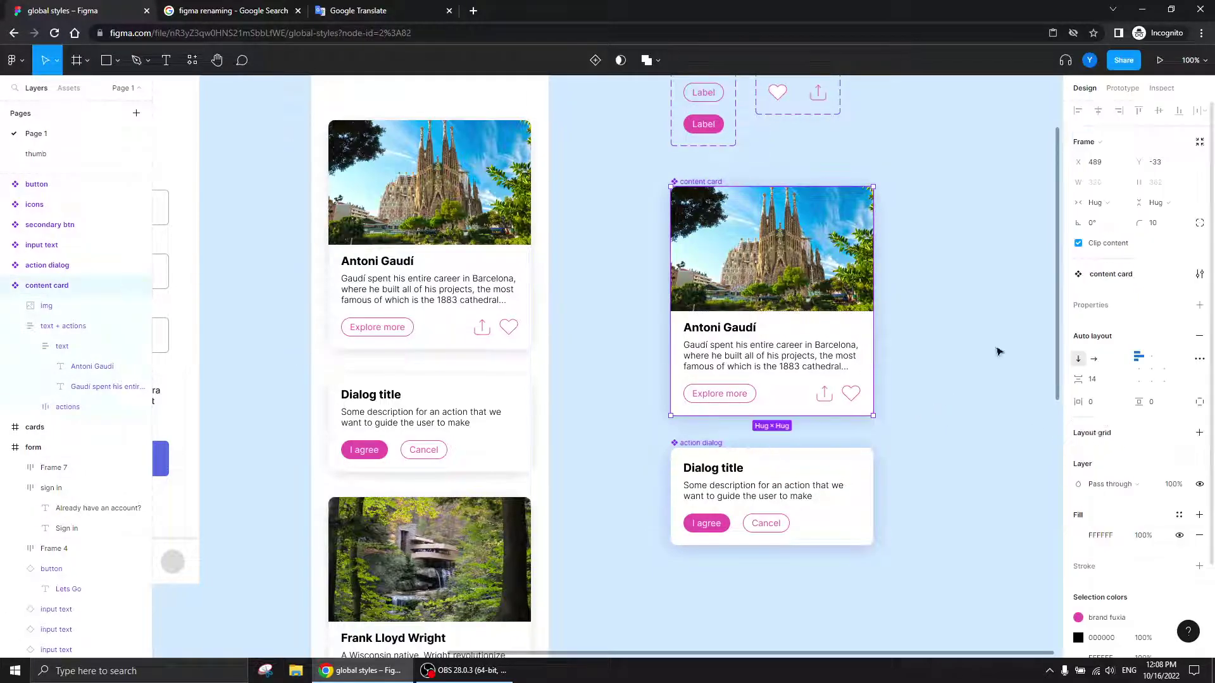
{"action": "left_click", "coordinate": [1029, 368]}
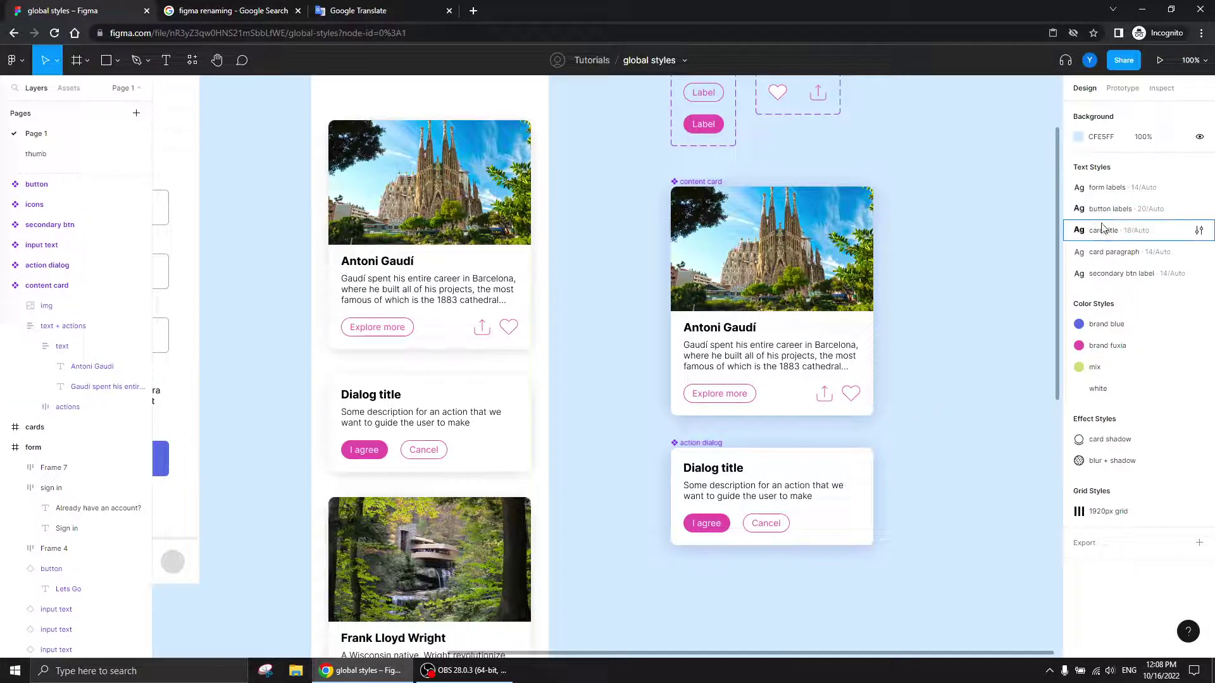
- Try a font size of 22 for the card title text style and restore it to 18
{"action": "left_click", "coordinate": [1198, 230]}
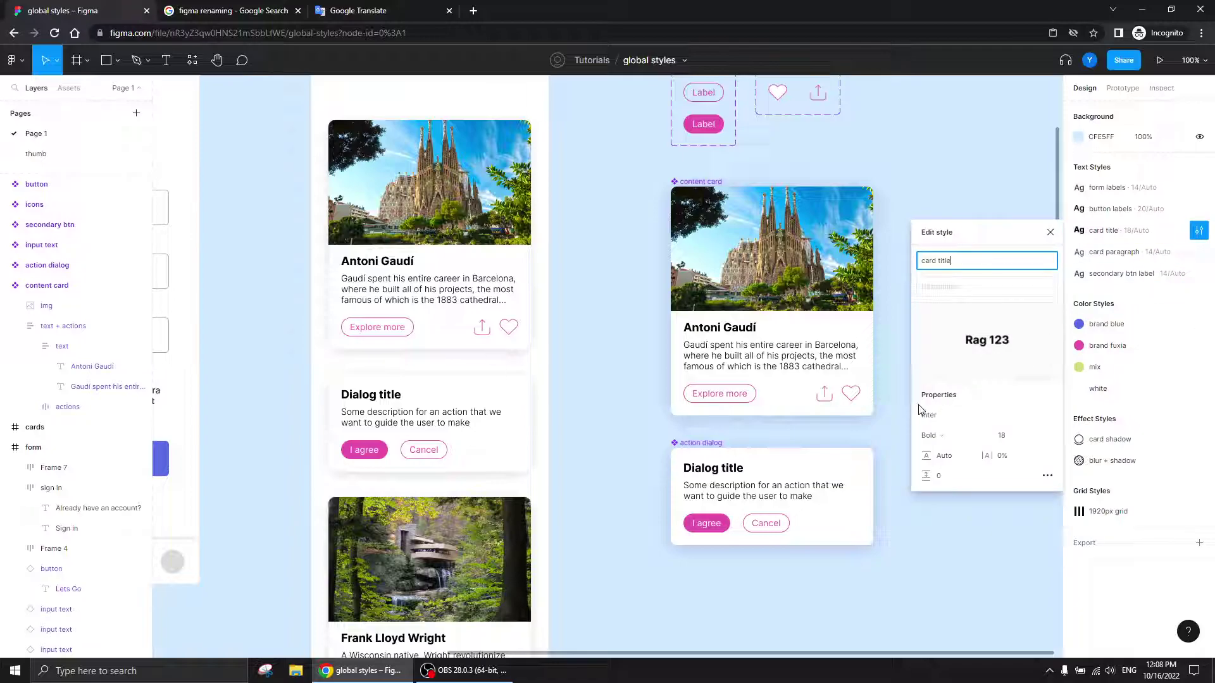
{"action": "left_click", "coordinate": [1001, 437]}
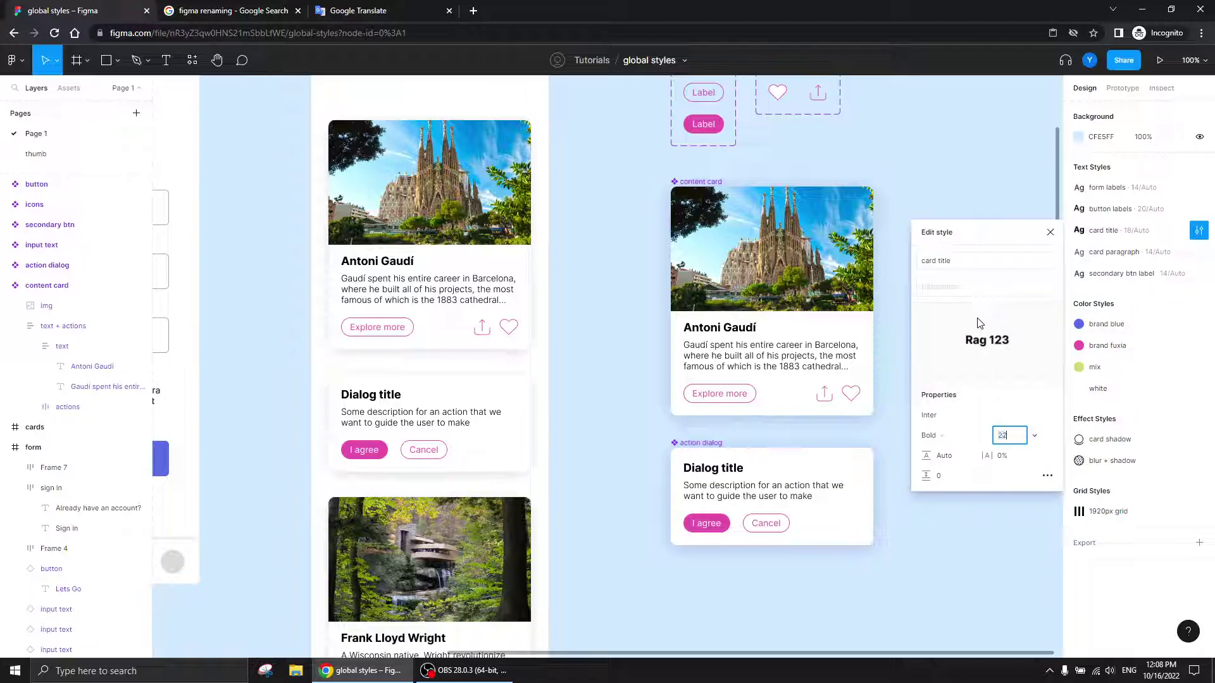
{"action": "key", "text": "Return"}
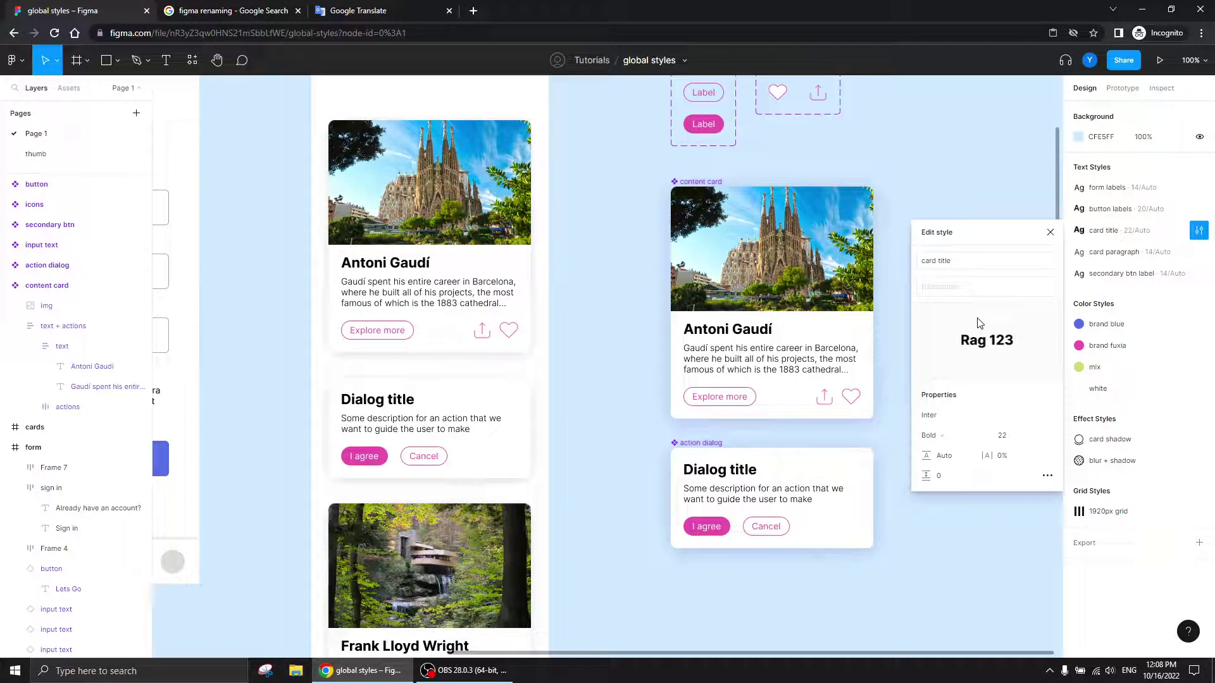
{"action": "left_click", "coordinate": [1005, 437]}
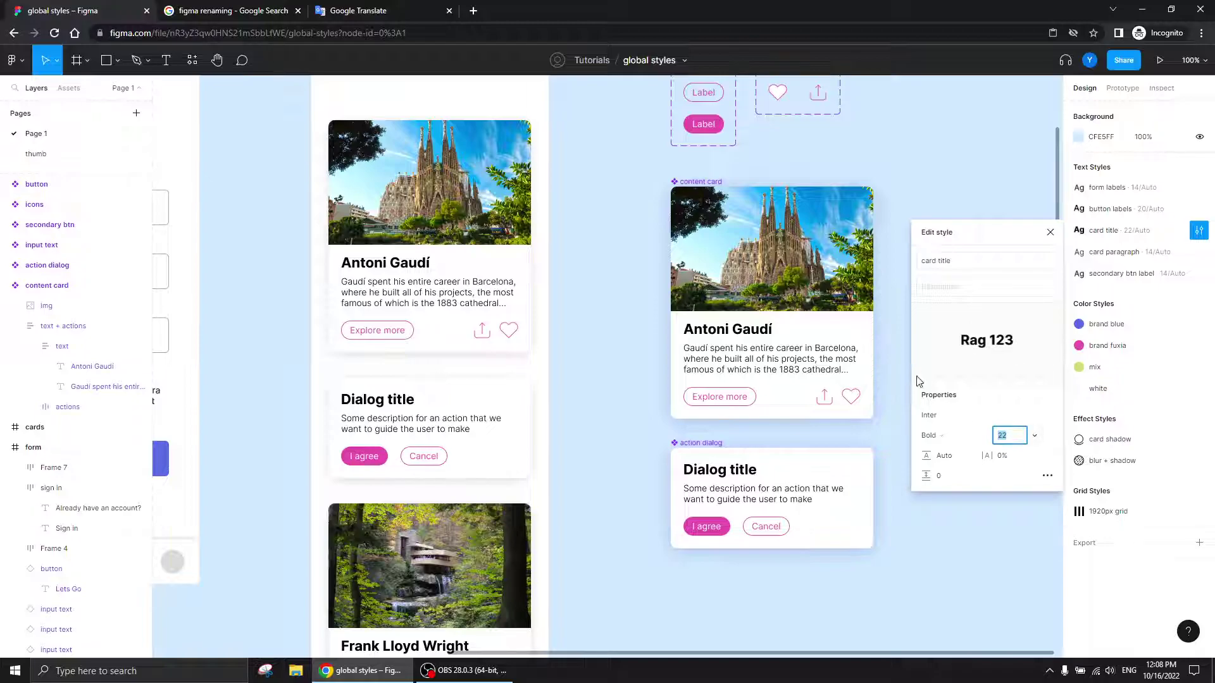
{"action": "key", "text": "Return"}
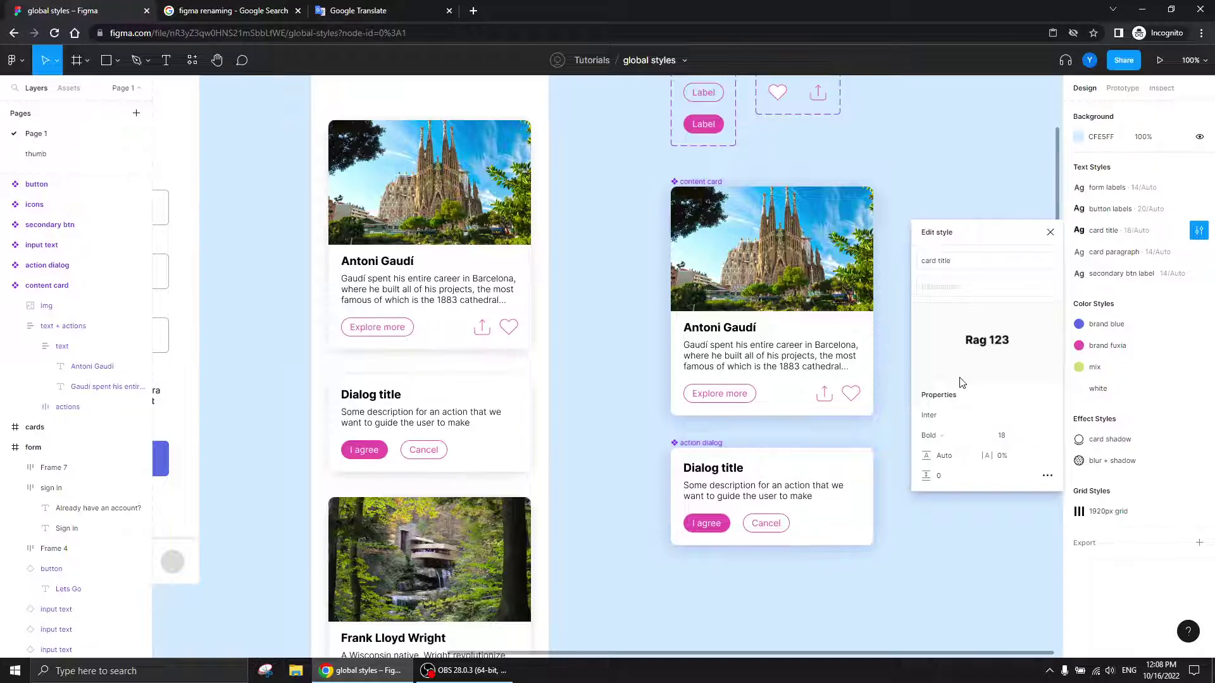
{"action": "left_click", "coordinate": [1050, 234]}
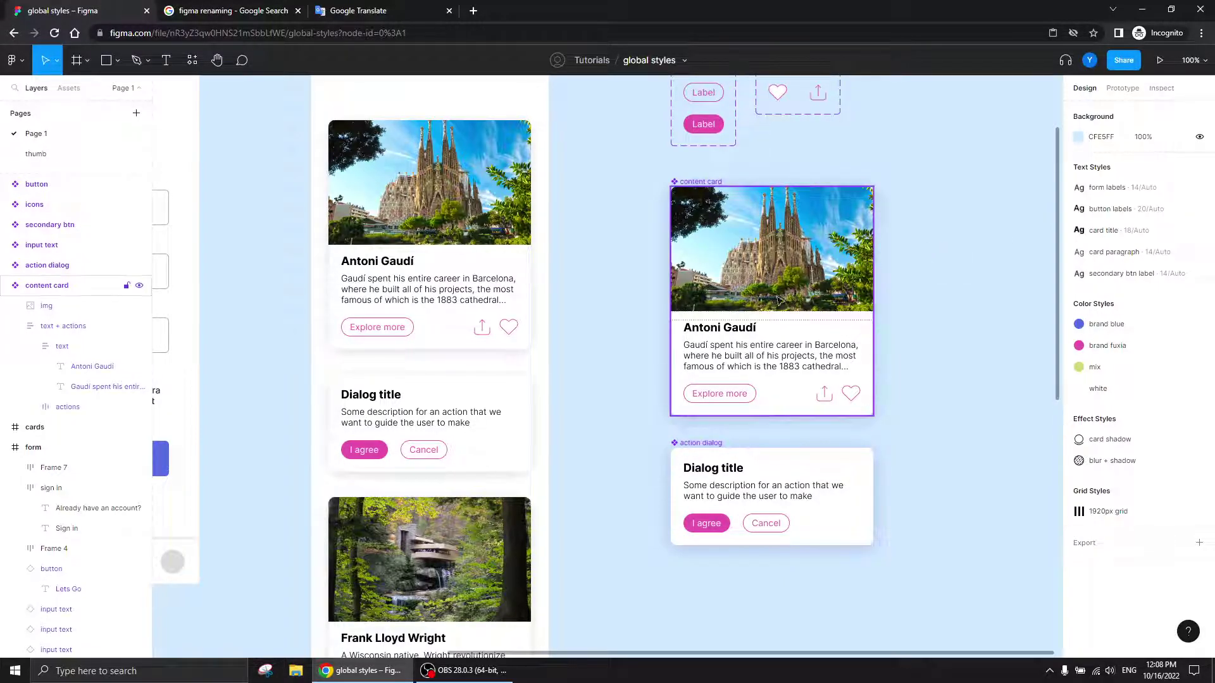
{"action": "left_click_drag", "start_coordinate": [651, 325], "coordinate": [715, 365]}
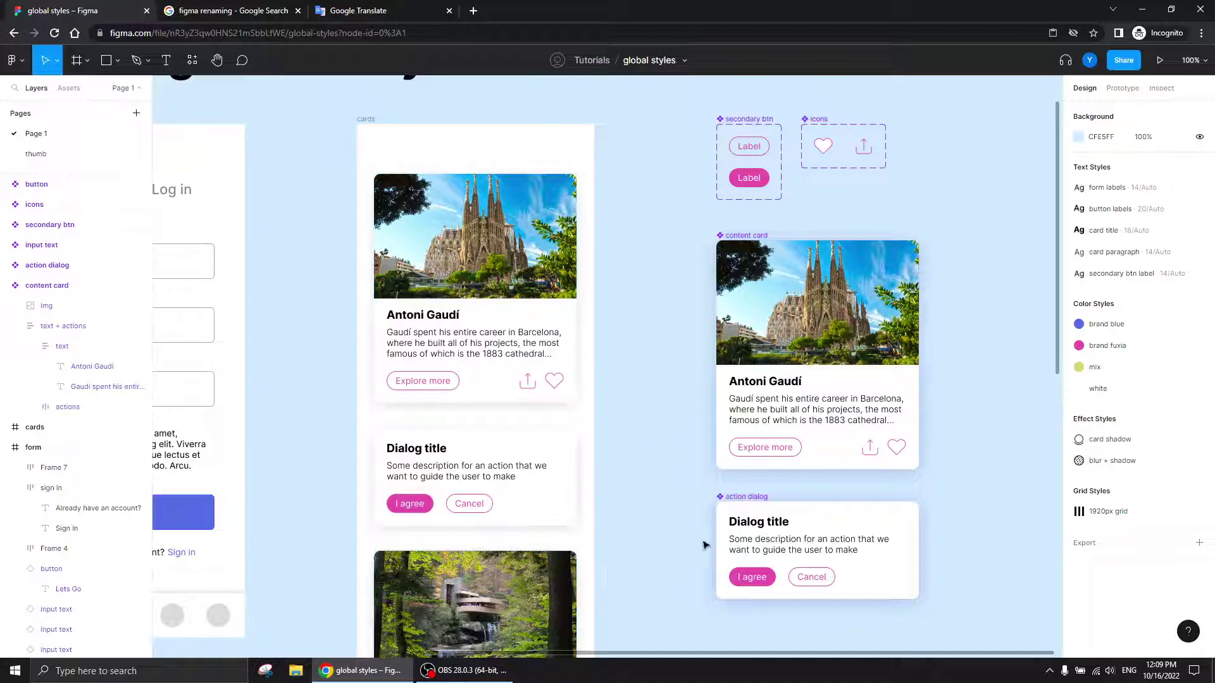
{"action": "left_click", "coordinate": [1199, 346]}
{"action": "left_click_drag", "start_coordinate": [1009, 347], "coordinate": [1033, 195]}
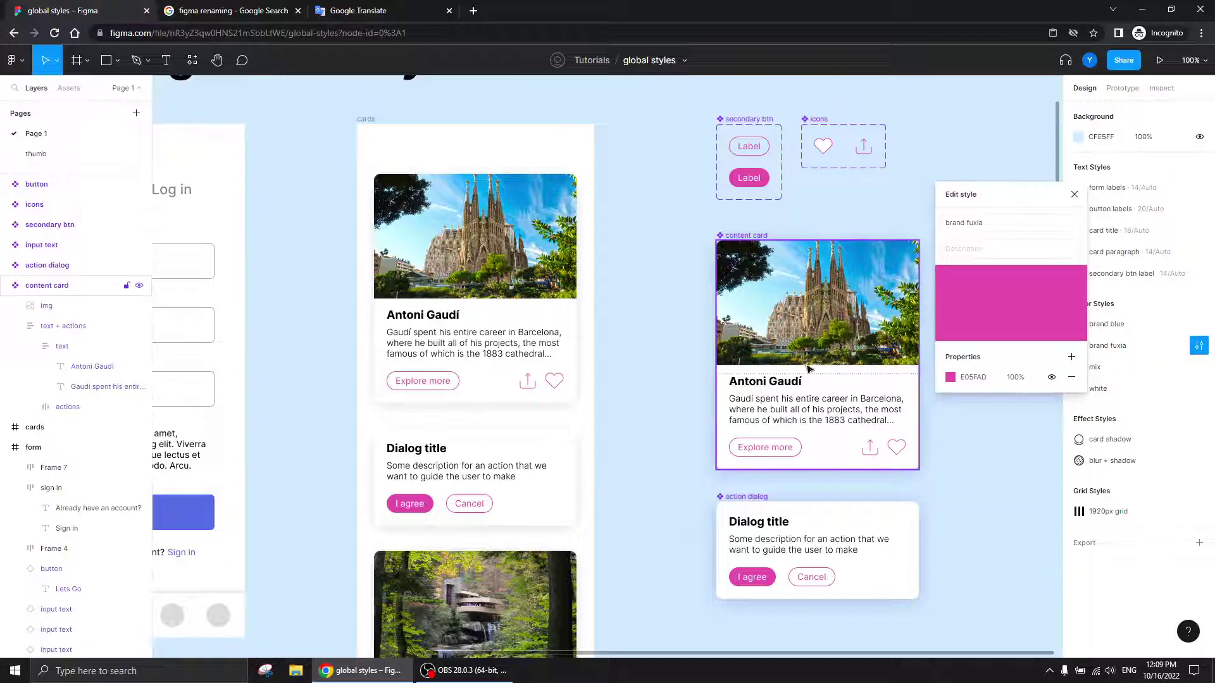
{"action": "scroll", "coordinate": [808, 367], "scroll_direction": "right", "scroll_amount": 5}
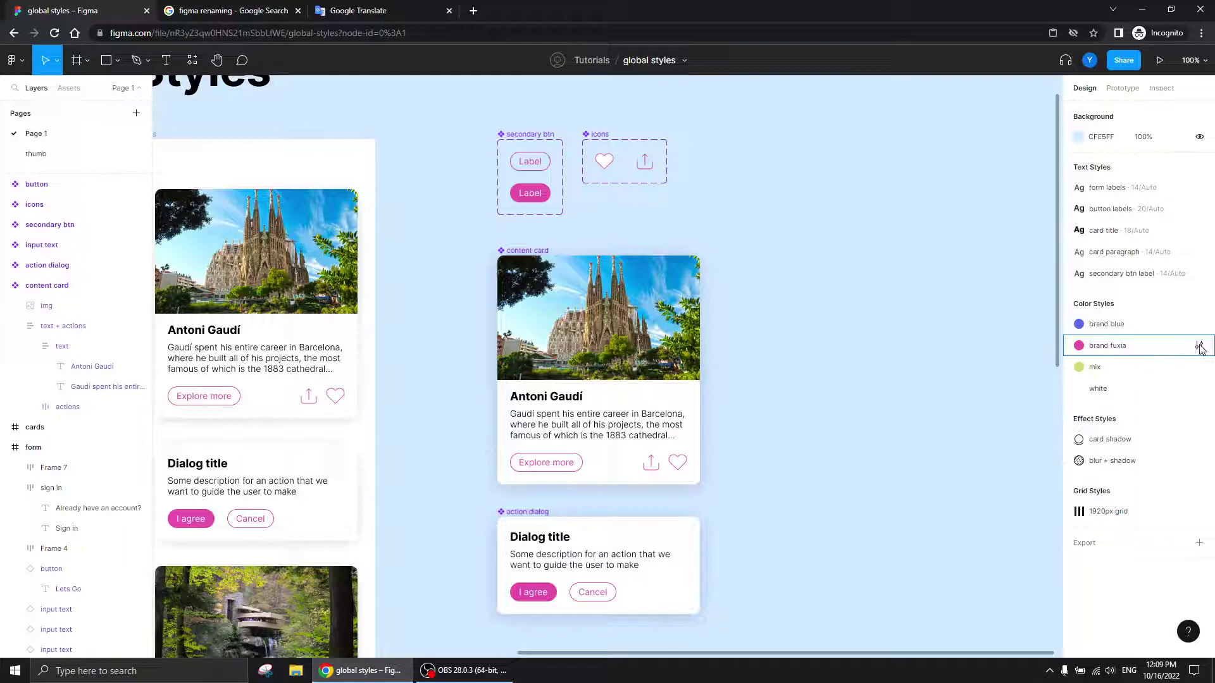
{"action": "left_click", "coordinate": [1200, 348]}
{"action": "left_click_drag", "start_coordinate": [985, 338], "coordinate": [910, 253]}
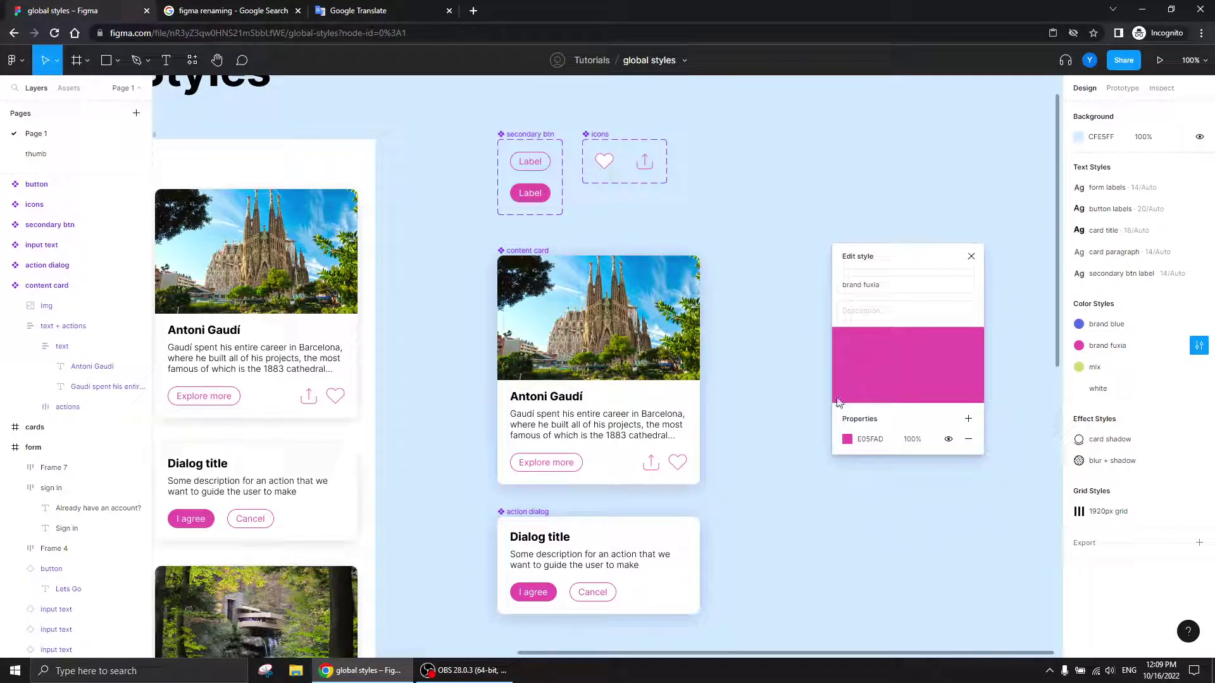
{"action": "left_click", "coordinate": [846, 441]}
{"action": "left_click_drag", "start_coordinate": [761, 329], "coordinate": [893, 237]}
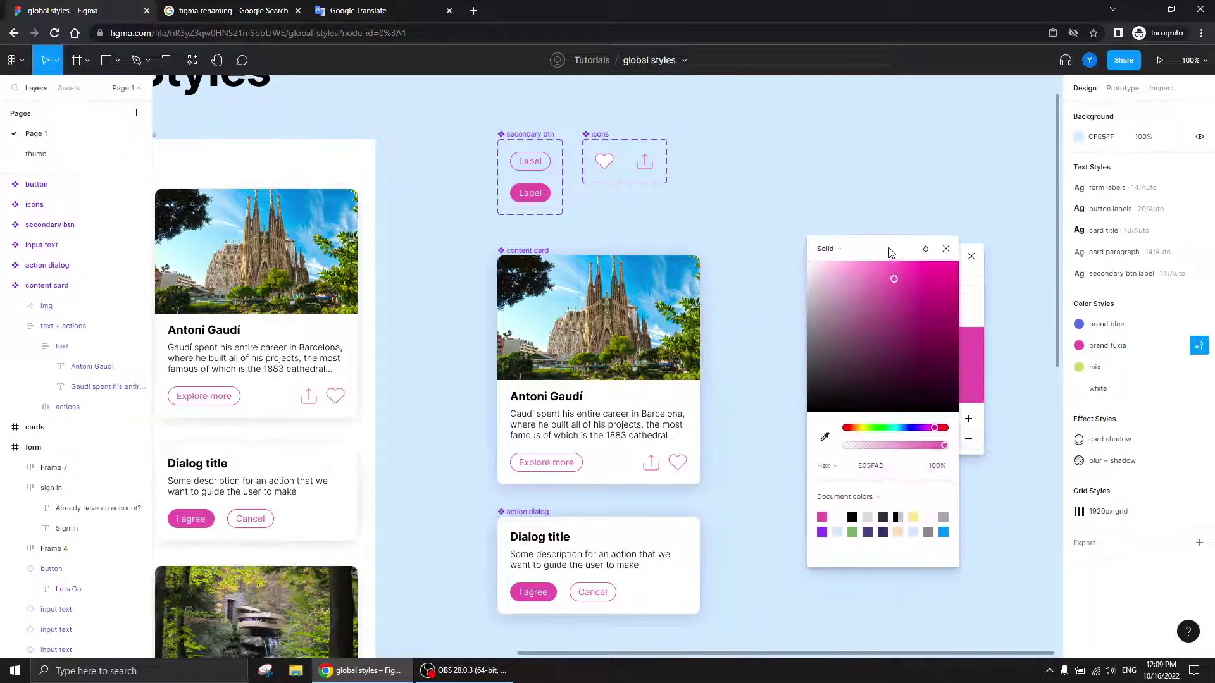
{"action": "left_click", "coordinate": [400, 424]}
{"action": "scroll", "coordinate": [443, 392], "scroll_direction": "left", "scroll_amount": 4}
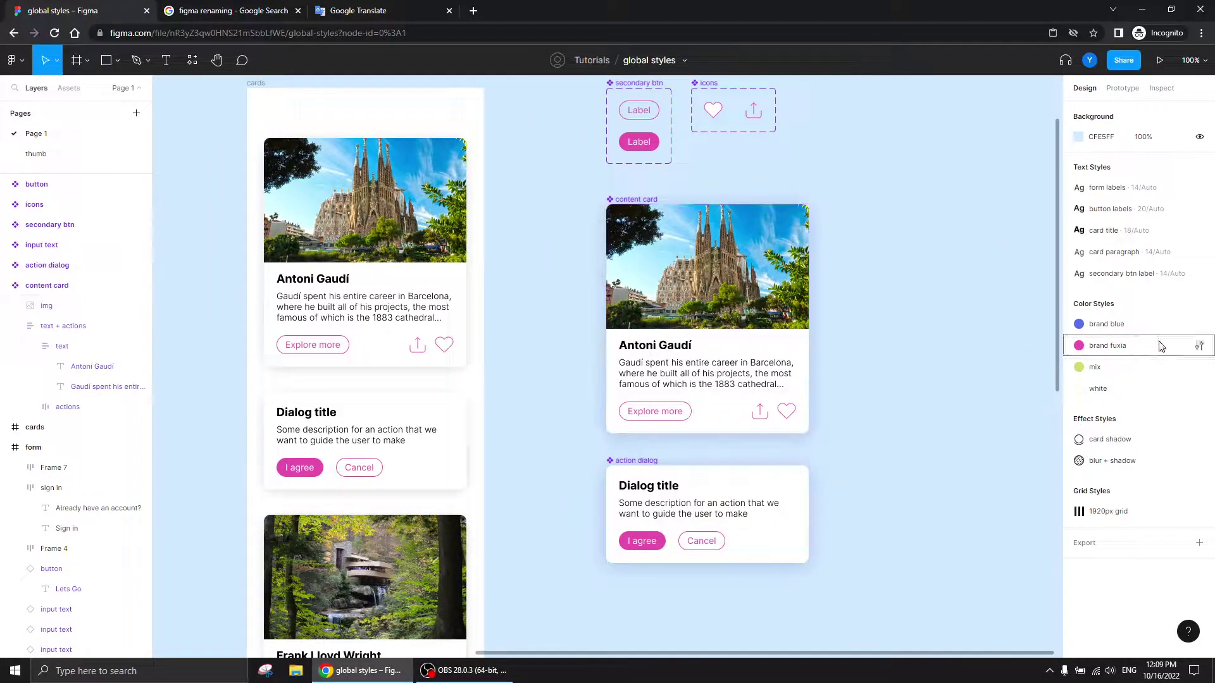
- Shift the hue of the brand fuxia color style to a blue-violet, 6A5FE0
{"action": "left_click", "coordinate": [1200, 348]}
{"action": "left_click_drag", "start_coordinate": [996, 349], "coordinate": [954, 157]}
{"action": "left_click", "coordinate": [890, 342]}
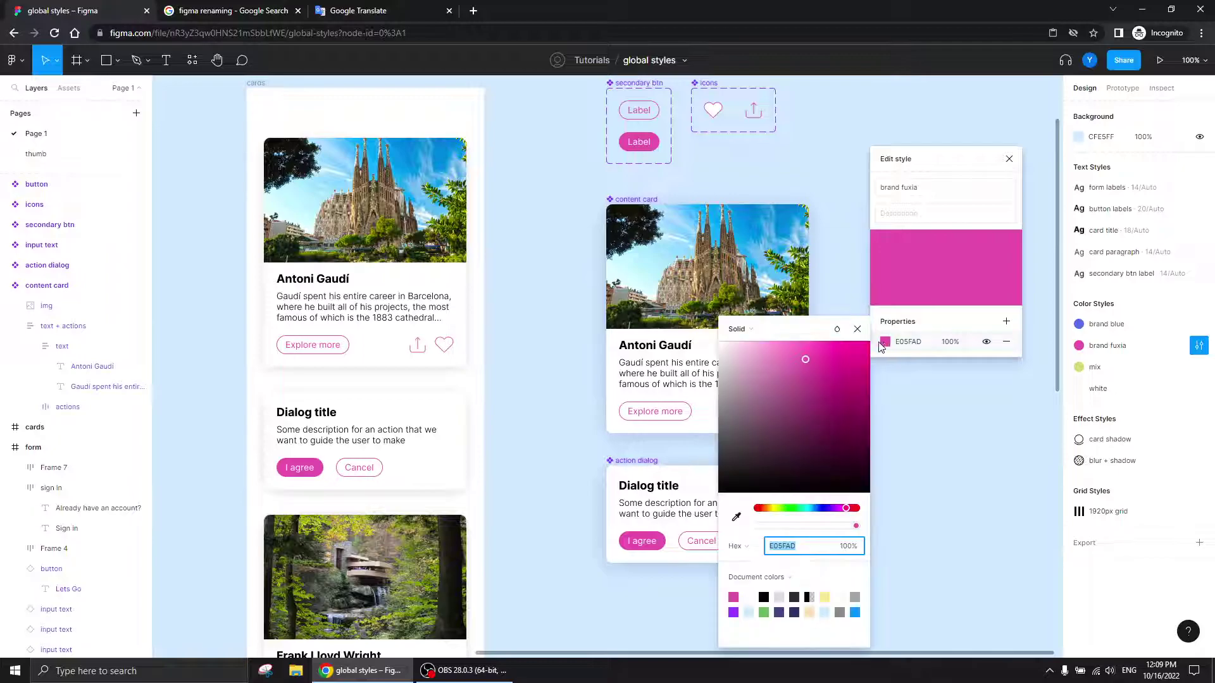
{"action": "left_click_drag", "start_coordinate": [806, 325], "coordinate": [911, 246]}
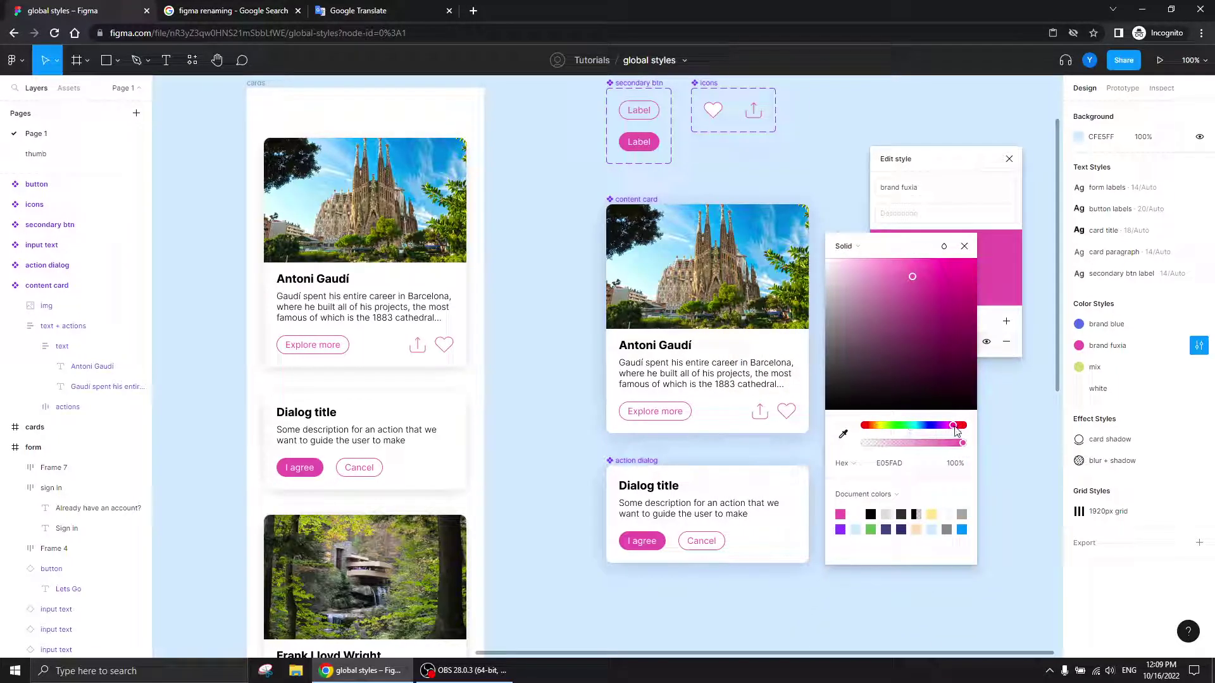
{"action": "mouse_move", "coordinate": [954, 429]}
{"action": "left_mouse_down"}
{"action": "mouse_move", "coordinate": [914, 430]}
{"action": "mouse_move", "coordinate": [934, 428]}
{"action": "left_mouse_up"}
{"action": "left_click_drag", "start_coordinate": [928, 428], "coordinate": [931, 430]}
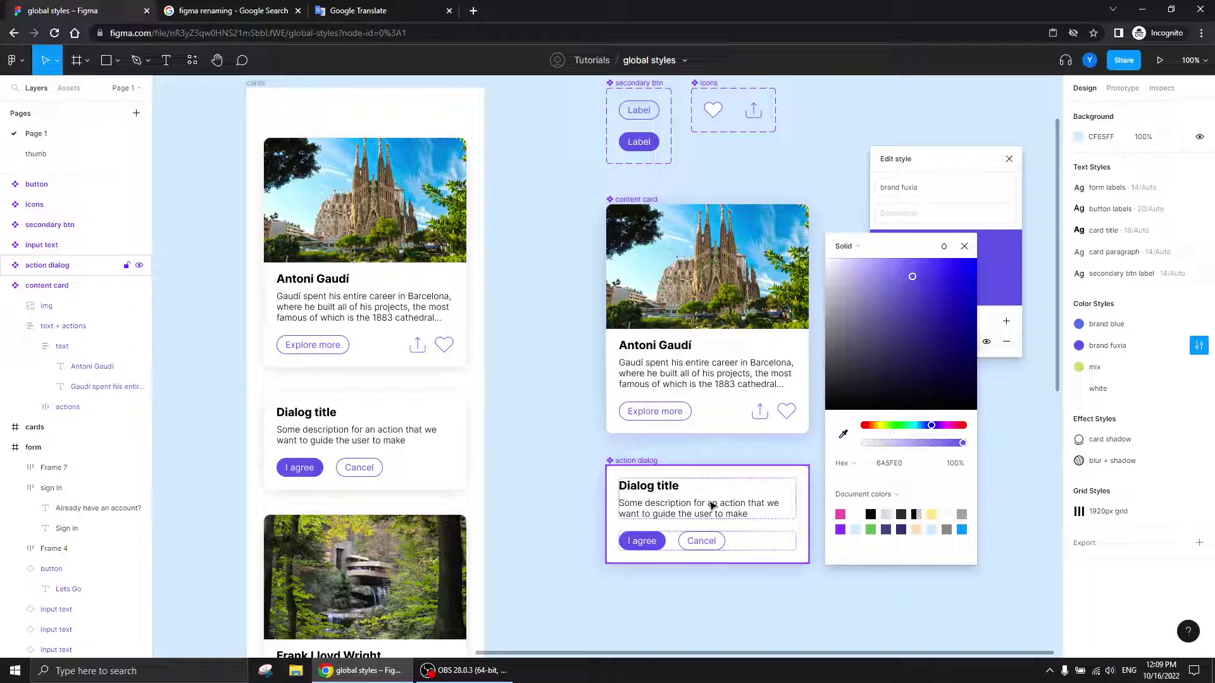
{"action": "left_click", "coordinate": [561, 534]}
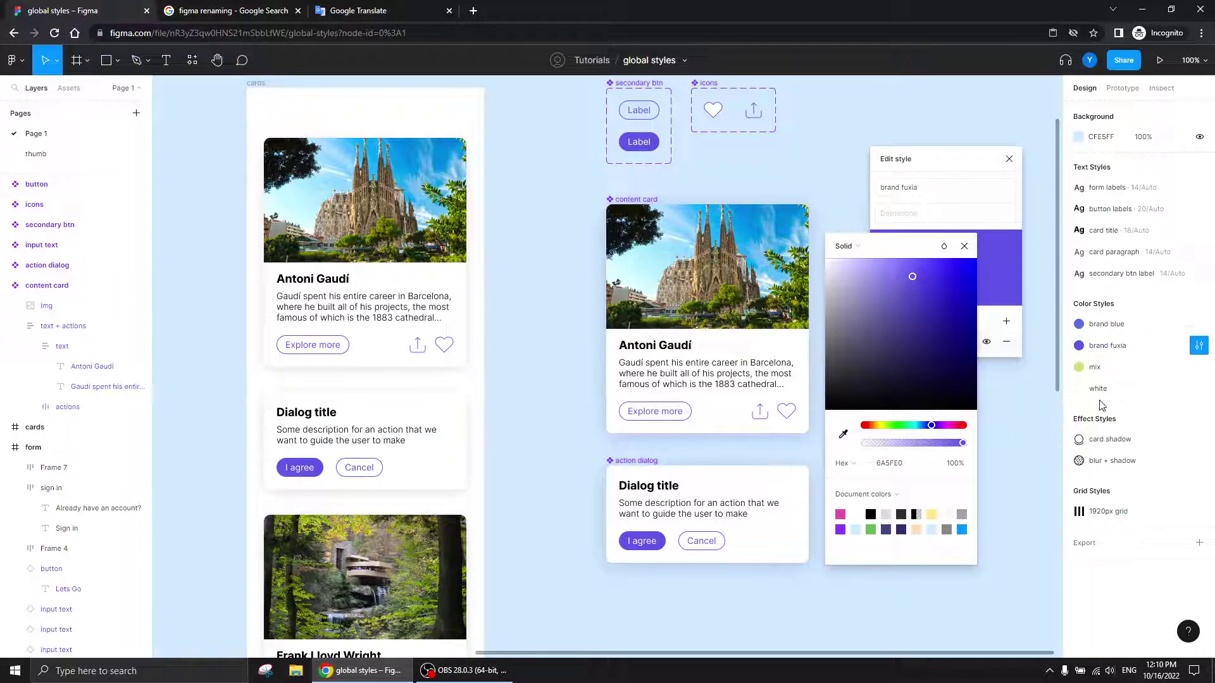
- Undo the last color change of the brand fuxia style and close its style editor
{"action": "left_click", "coordinate": [964, 246]}
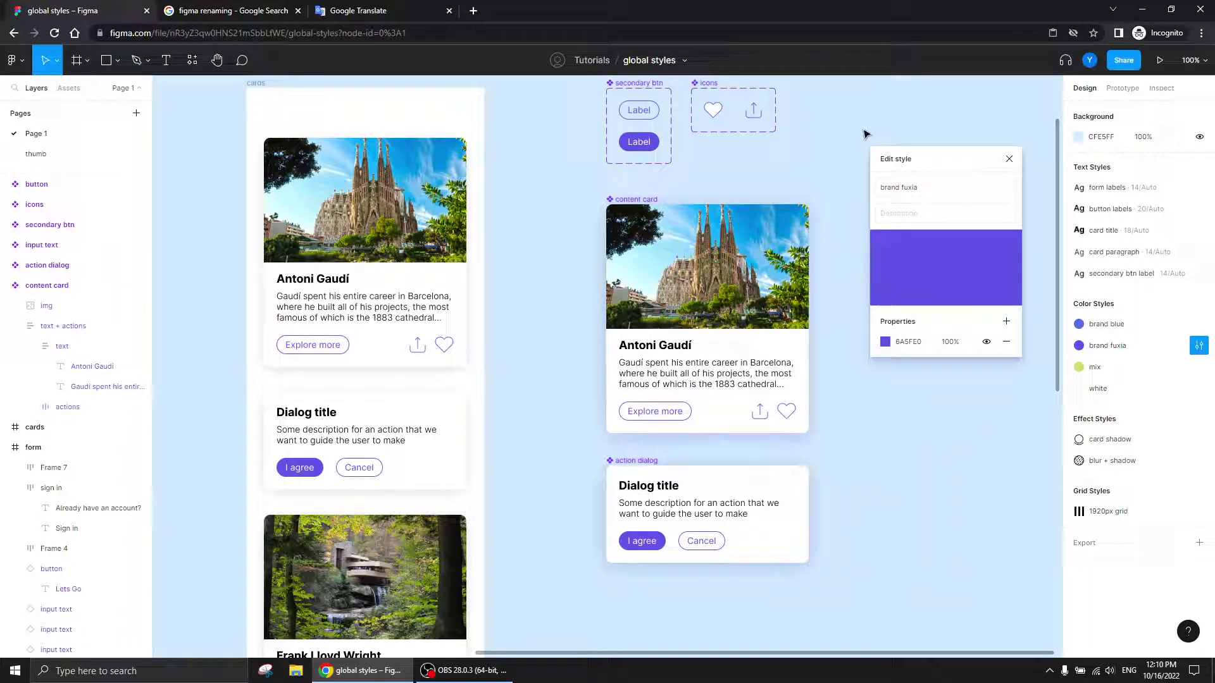
{"action": "key", "text": "ctrl+z"}
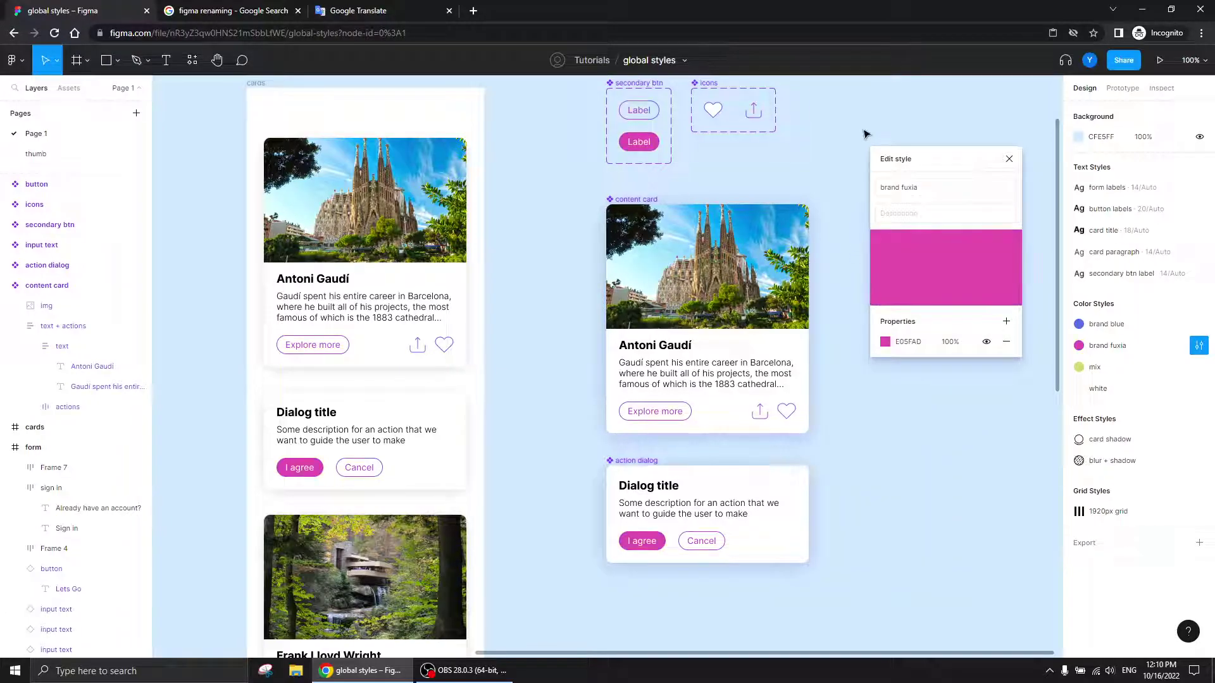
{"action": "left_click", "coordinate": [1008, 159]}
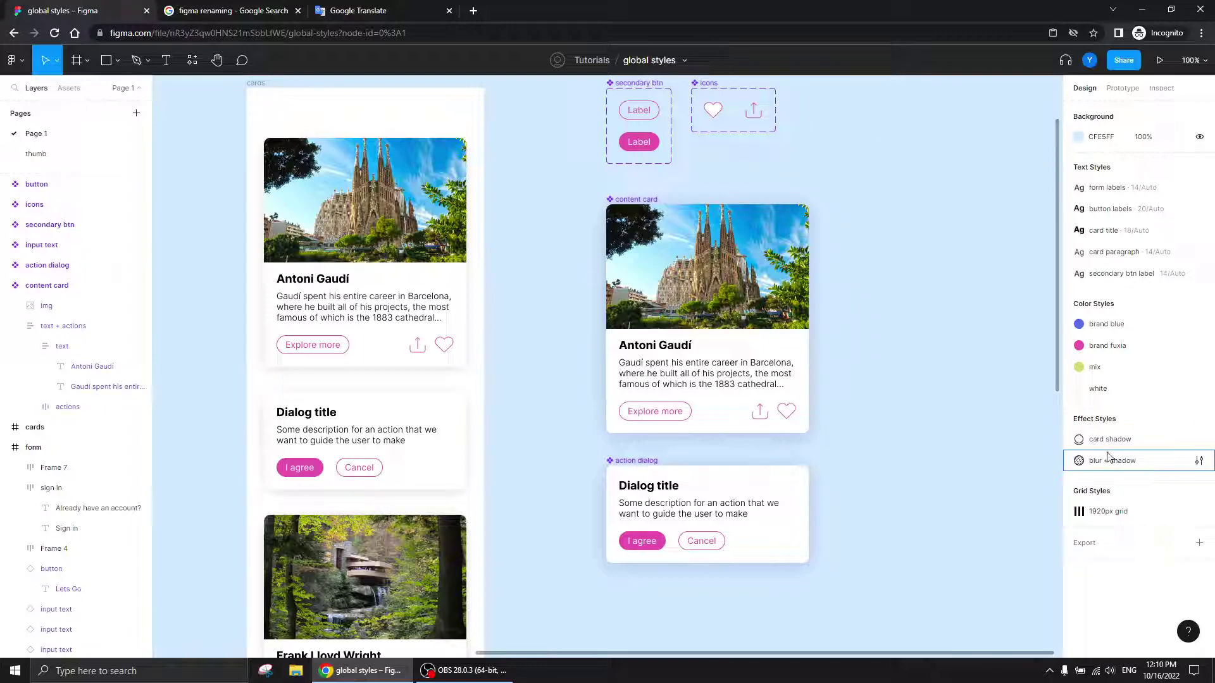
- Draw a frame of about 240 × 237 beside the content card and apply the card shadow effect style to it
{"action": "scroll", "coordinate": [767, 452], "scroll_direction": "right", "scroll_amount": 4}
{"action": "left_click", "coordinate": [77, 60]}
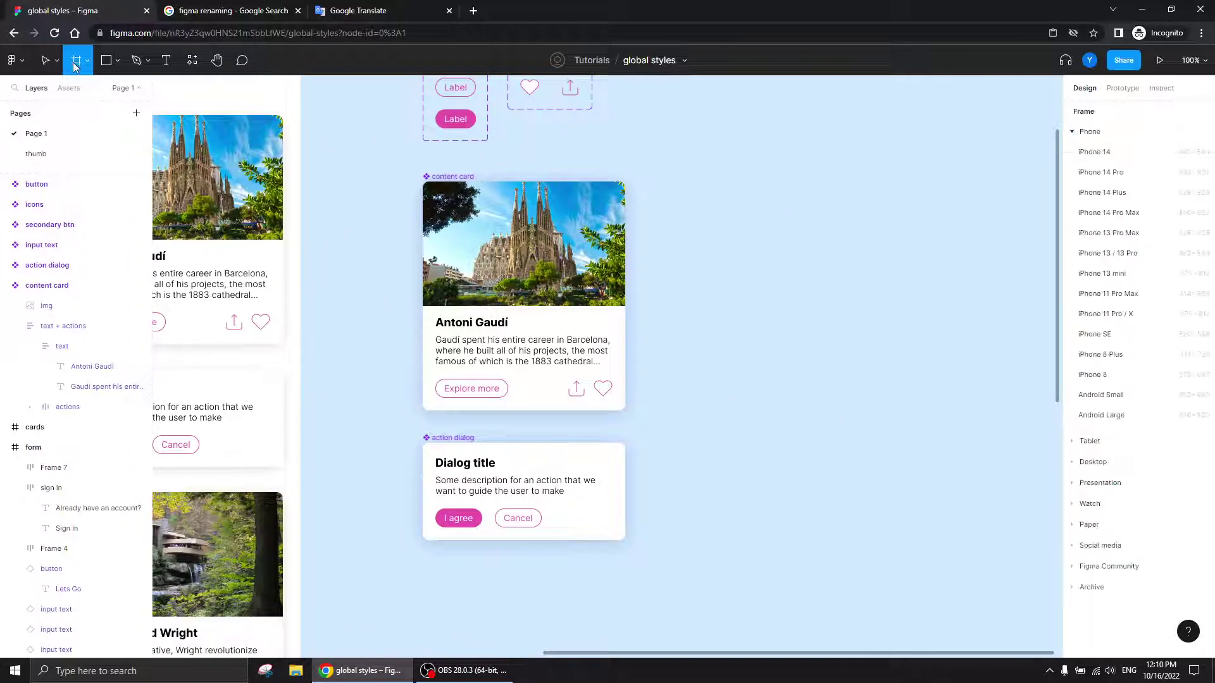
{"action": "left_click_drag", "start_coordinate": [928, 222], "coordinate": [776, 372]}
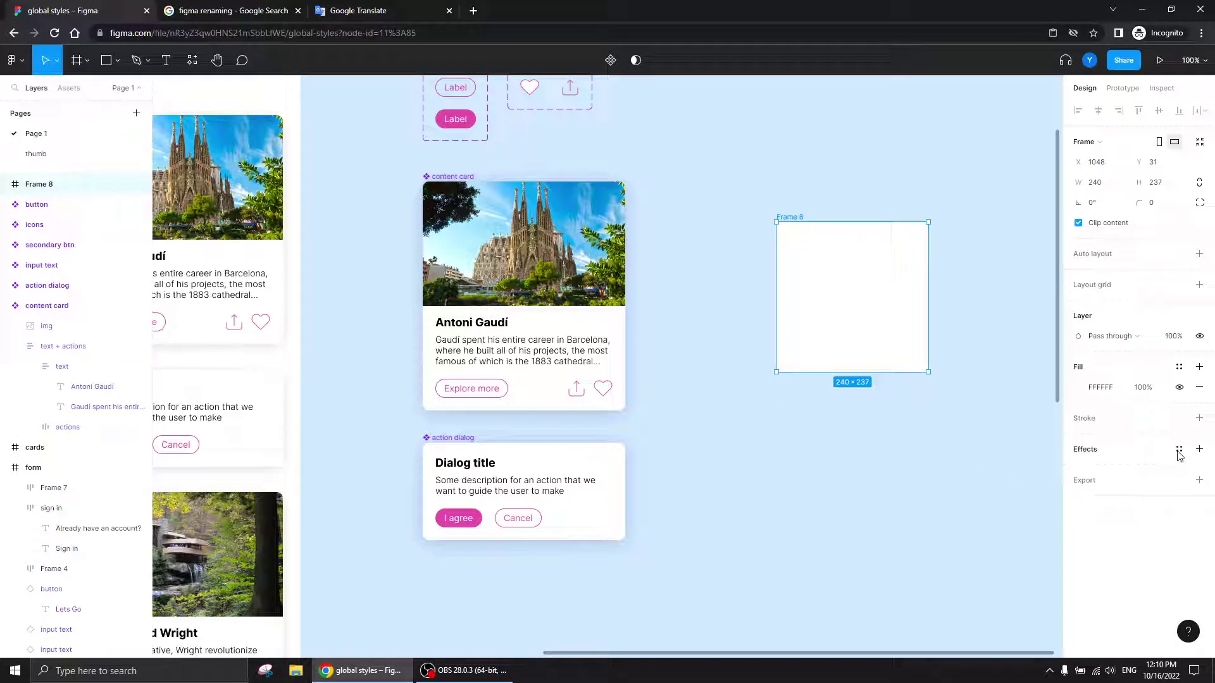
{"action": "left_click", "coordinate": [1179, 451]}
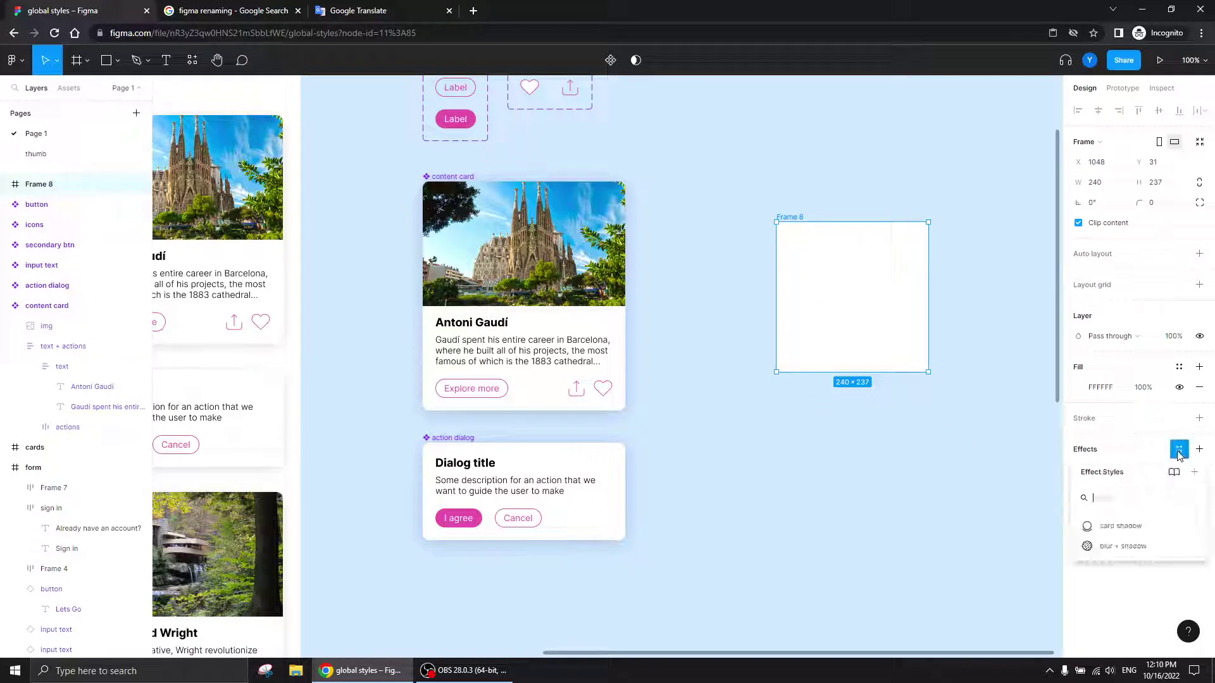
{"action": "left_click", "coordinate": [1120, 527]}
{"action": "left_click", "coordinate": [844, 459]}
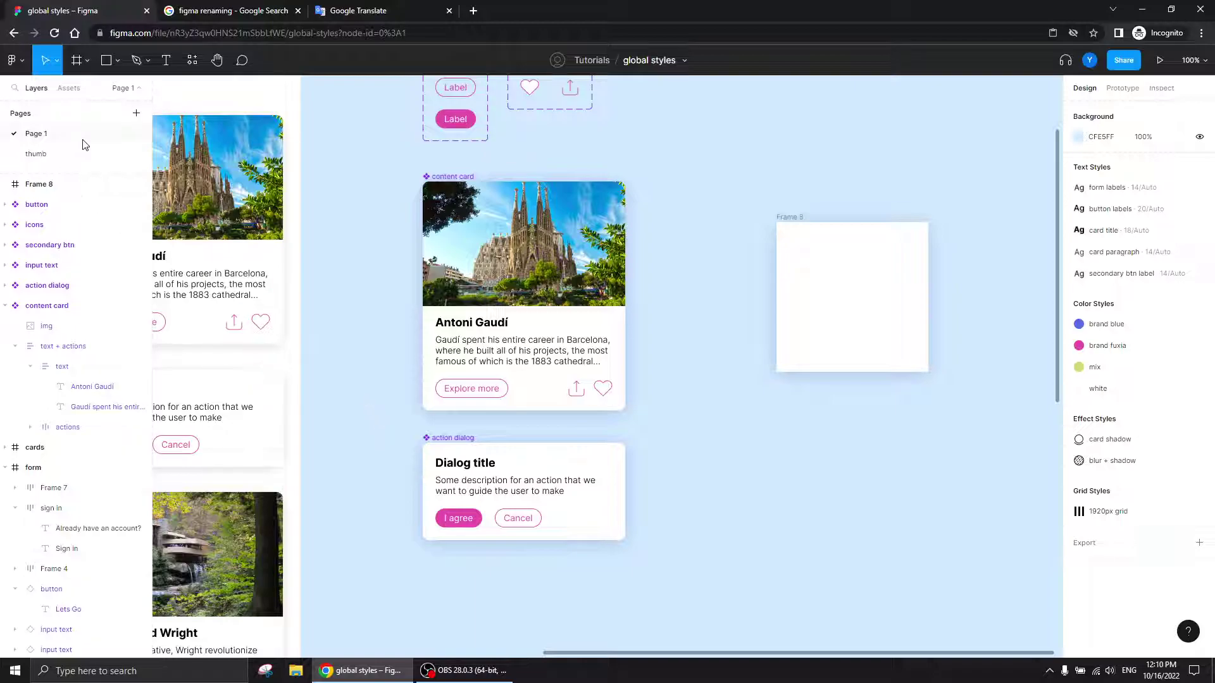
- Add a new page to the file and name it styles
{"action": "left_click", "coordinate": [136, 113]}
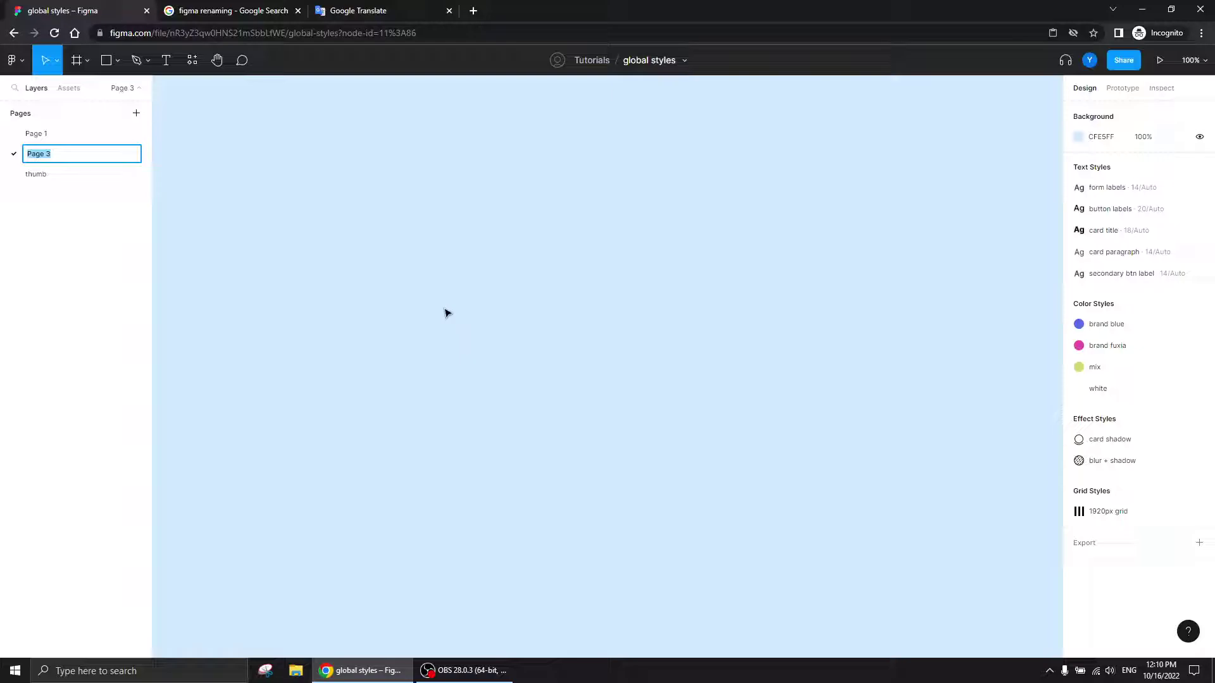
{"action": "type", "text": "styles"}
{"action": "key", "text": "Return"}
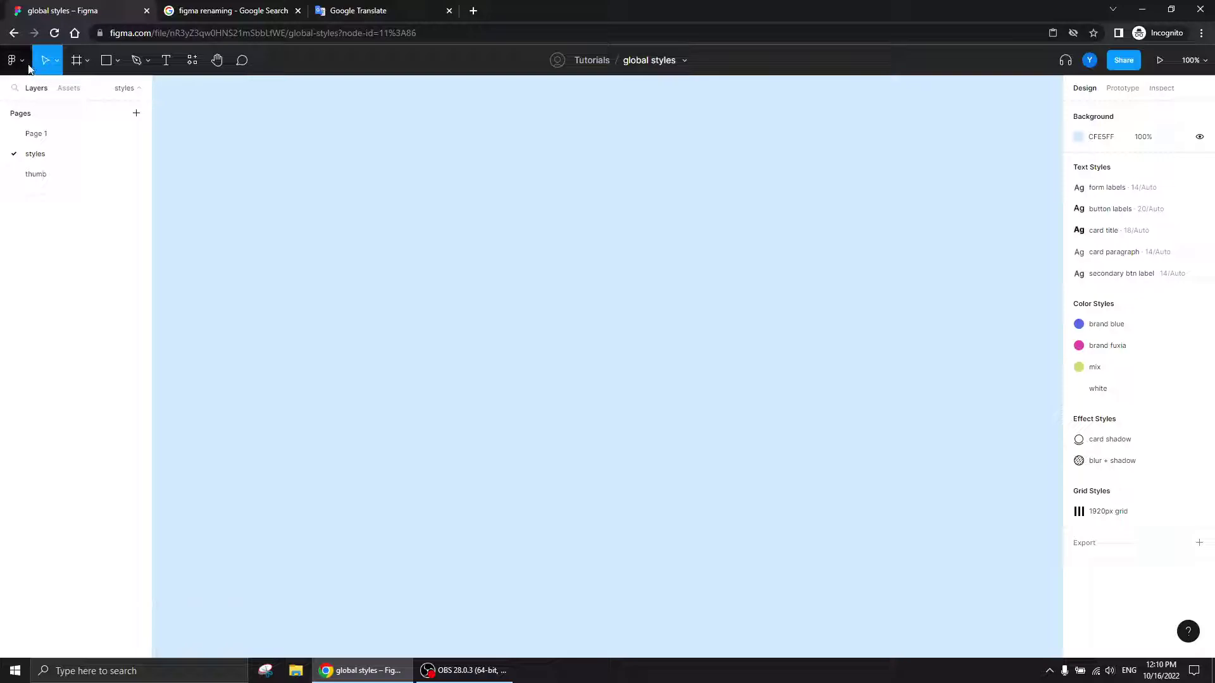
- Draw a frame on the styles page and set its size to 260 wide by 60 high
{"action": "left_click", "coordinate": [76, 60]}
{"action": "left_click_drag", "start_coordinate": [644, 217], "coordinate": [484, 265]}
{"action": "left_click", "coordinate": [1153, 182]}
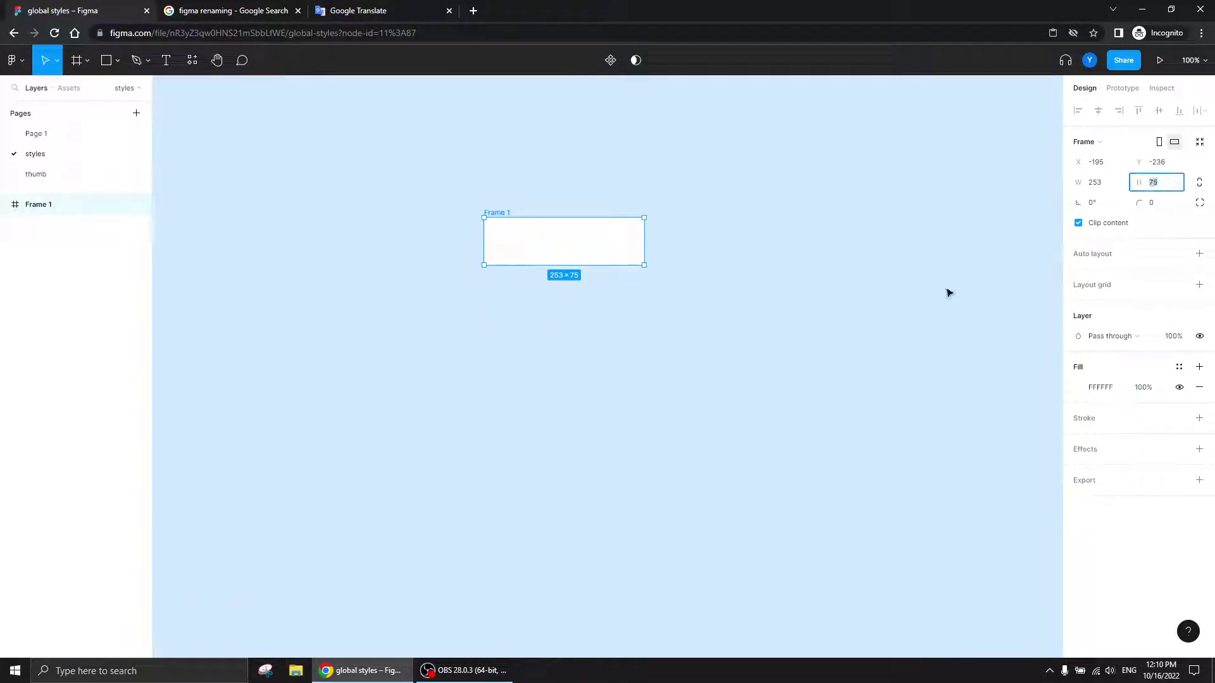
{"action": "type", "text": "60"}
{"action": "key", "text": "Return"}
{"action": "key", "text": "shift+Tab"}
{"action": "type", "text": "240"}
{"action": "key", "text": "Return"}
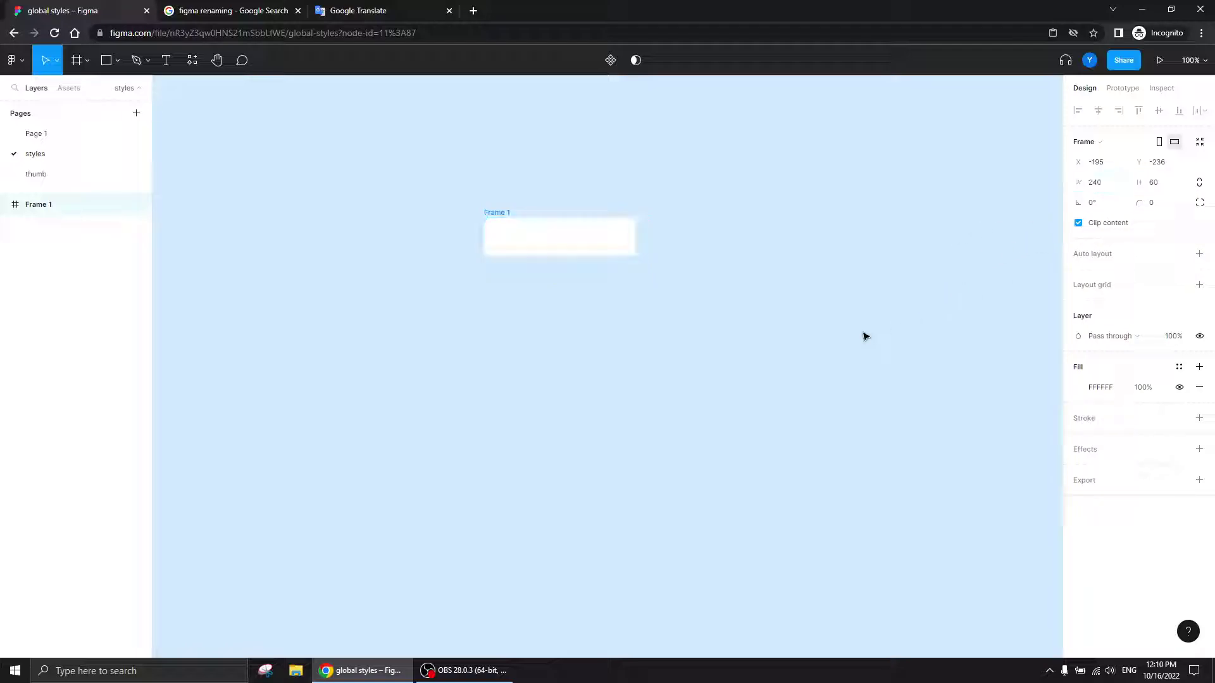
{"action": "left_click", "coordinate": [1099, 184]}
{"action": "type", "text": "260"}
{"action": "key", "text": "Return"}
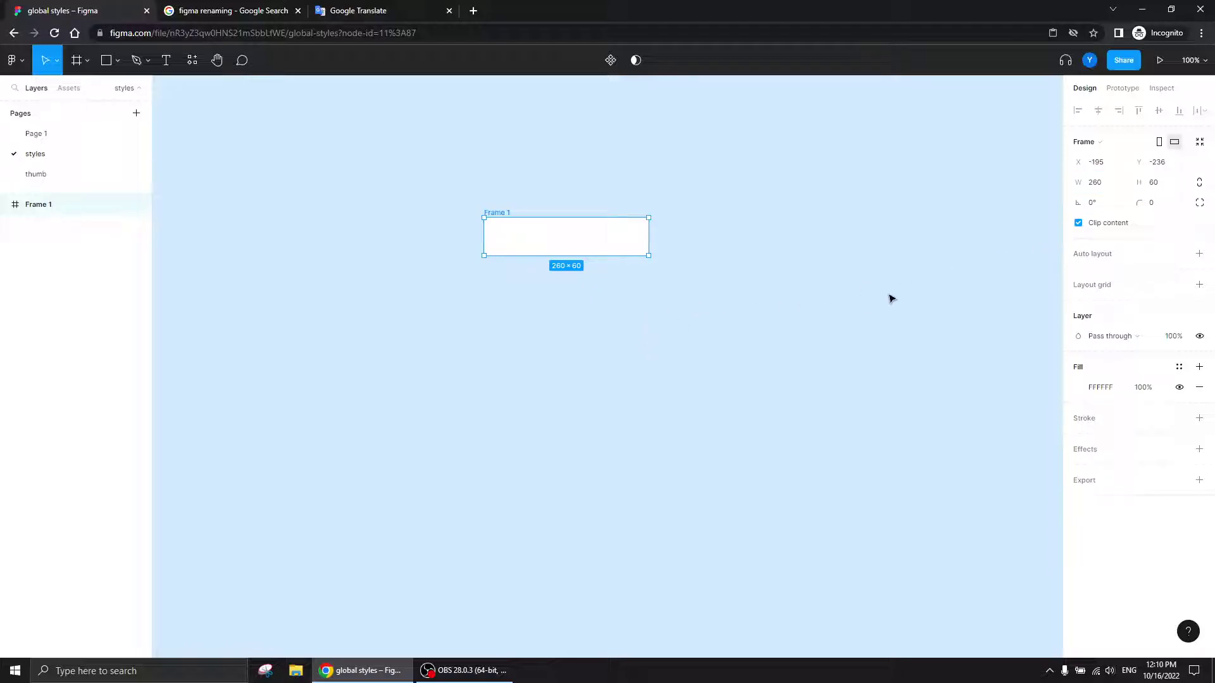
- Add a text layer reading "text" inside the new frame
{"action": "scroll", "coordinate": [483, 371], "scroll_direction": "up", "scroll_amount": 1}
{"action": "scroll", "coordinate": [491, 382], "scroll_direction": "up", "scroll_amount": 3}
{"action": "left_click_drag", "start_coordinate": [427, 356], "coordinate": [355, 223]}
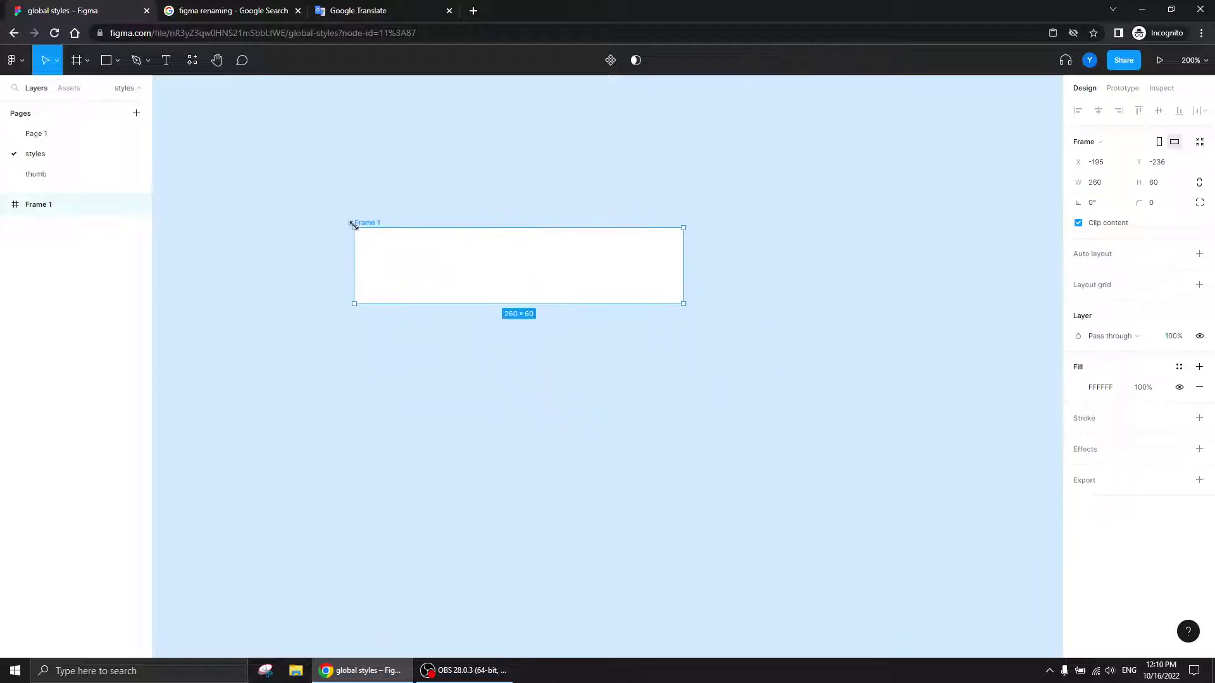
{"action": "key", "text": "t"}
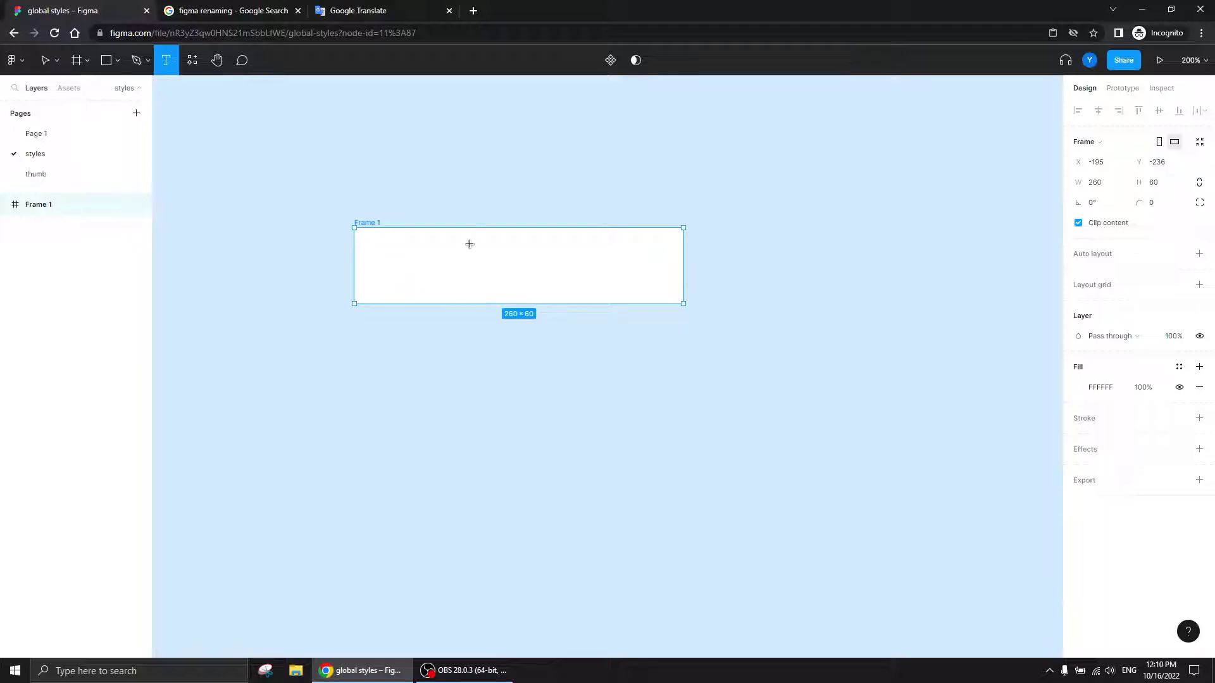
{"action": "left_click", "coordinate": [471, 247]}
{"action": "type", "text": "text"}
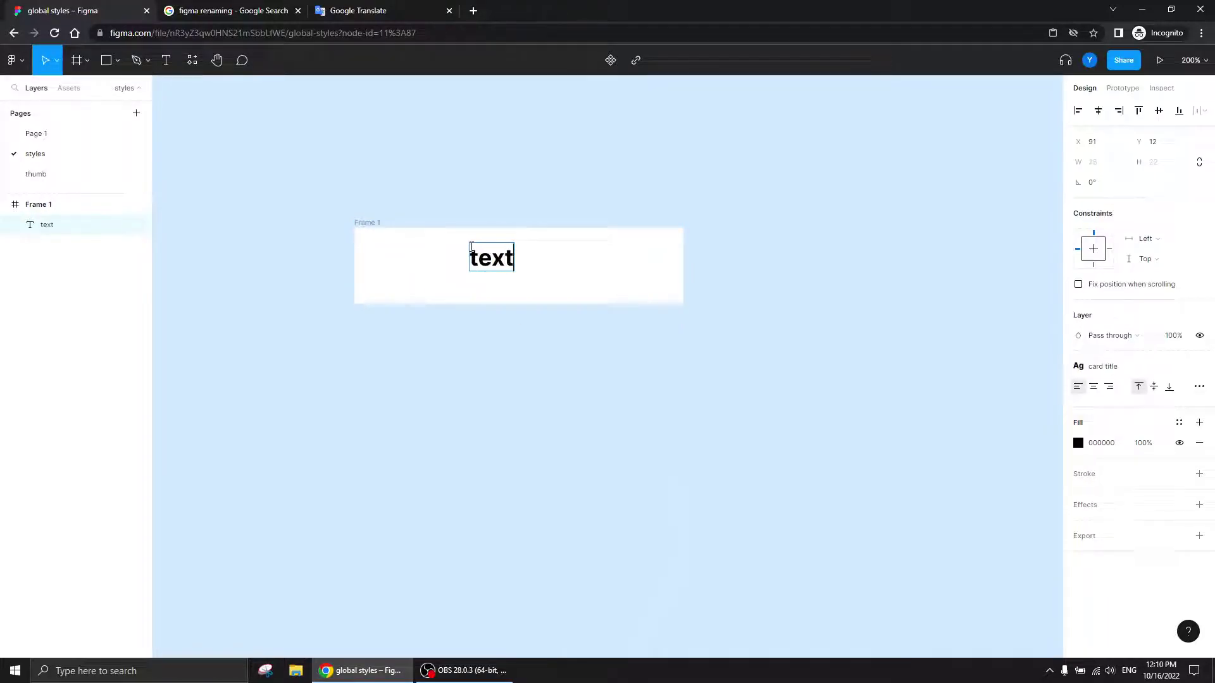
{"action": "key", "text": "Escape"}
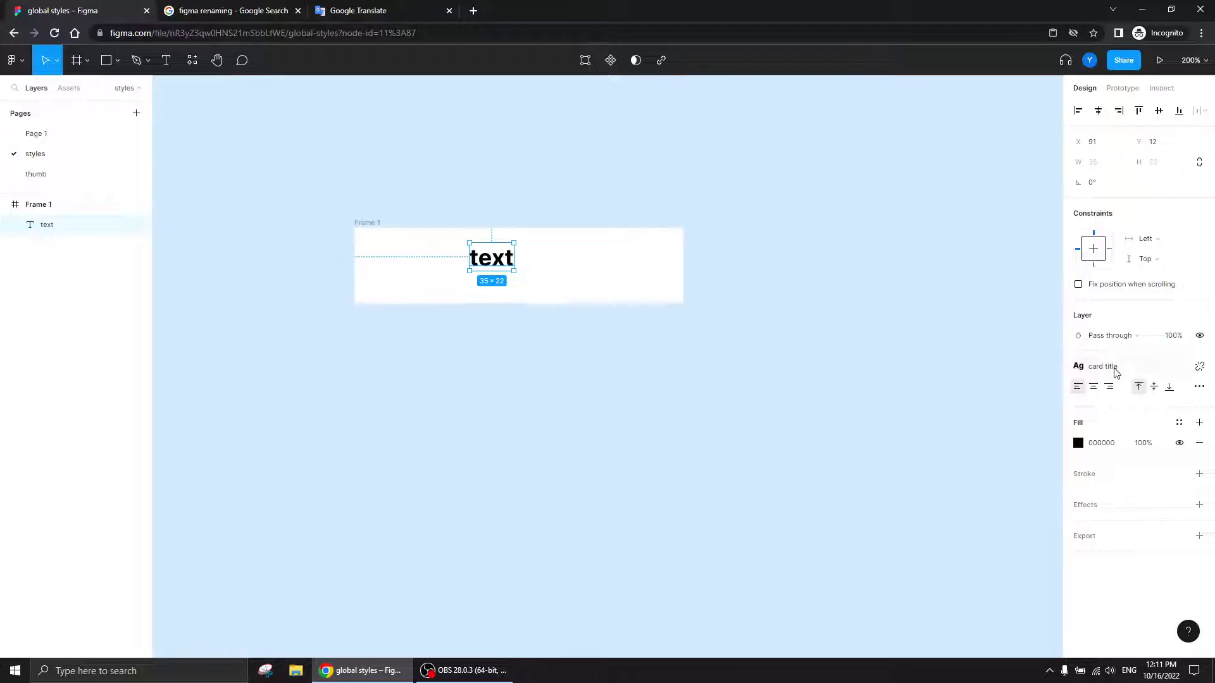
- Detach the card title style from the text layer and apply the form labels text style instead
{"action": "left_click", "coordinate": [1200, 369]}
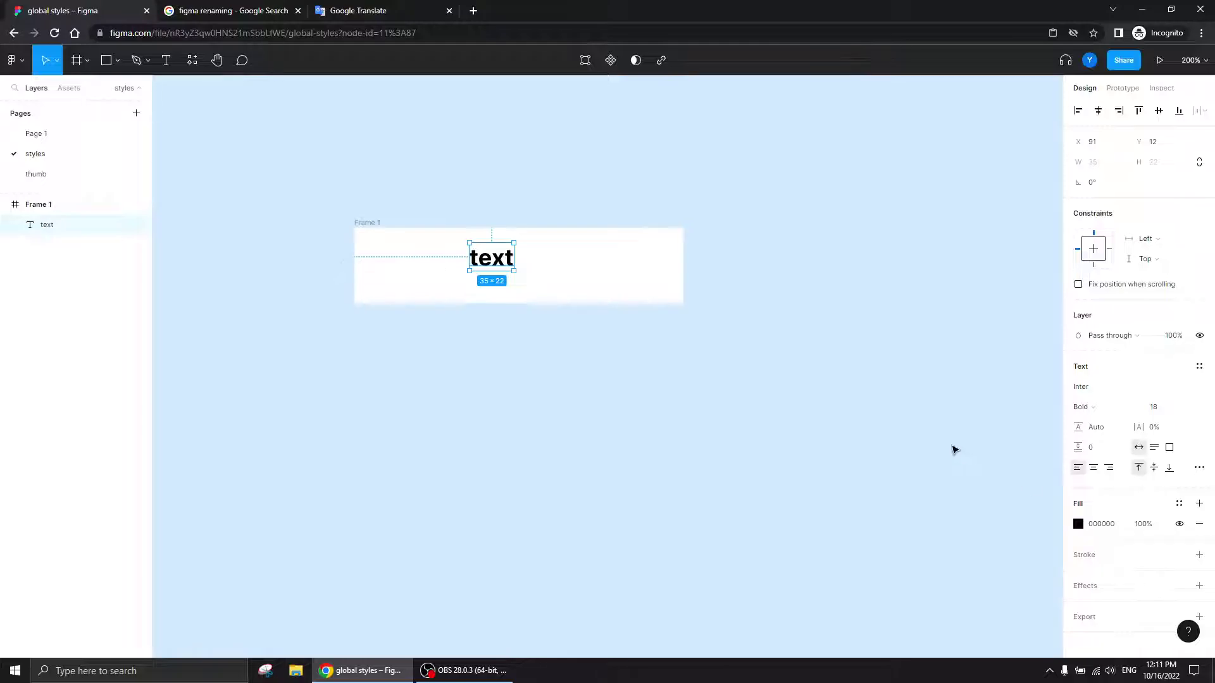
{"action": "left_click", "coordinate": [1200, 369]}
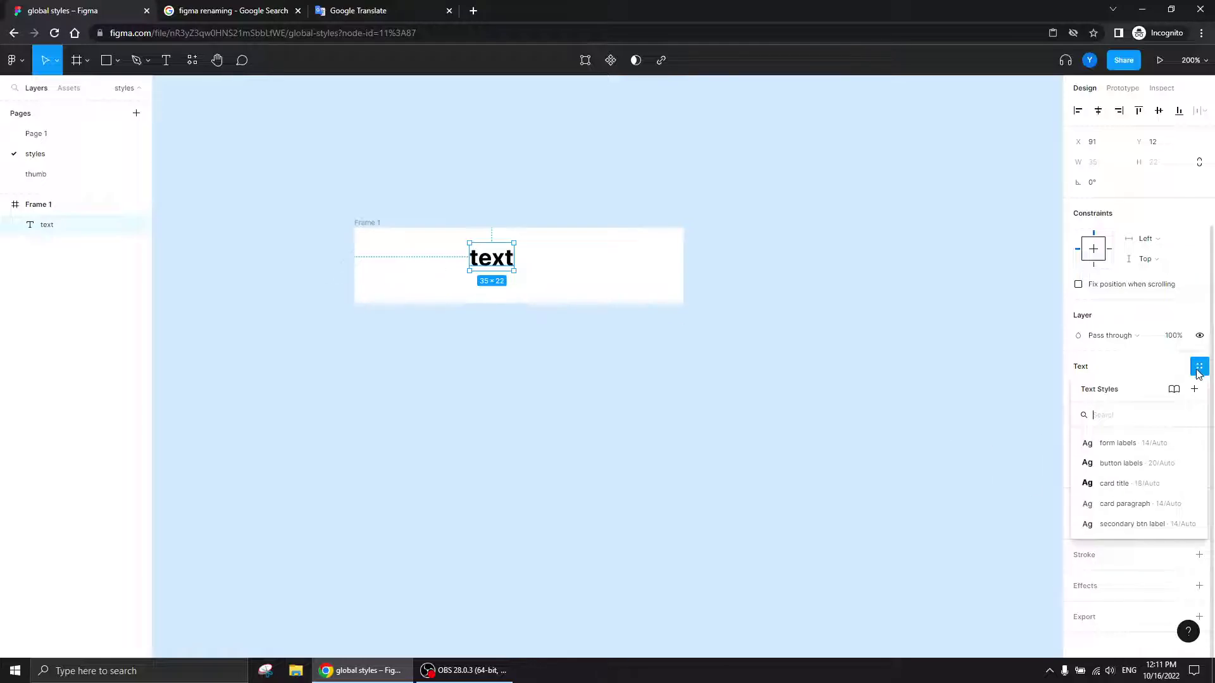
{"action": "left_click", "coordinate": [1133, 447]}
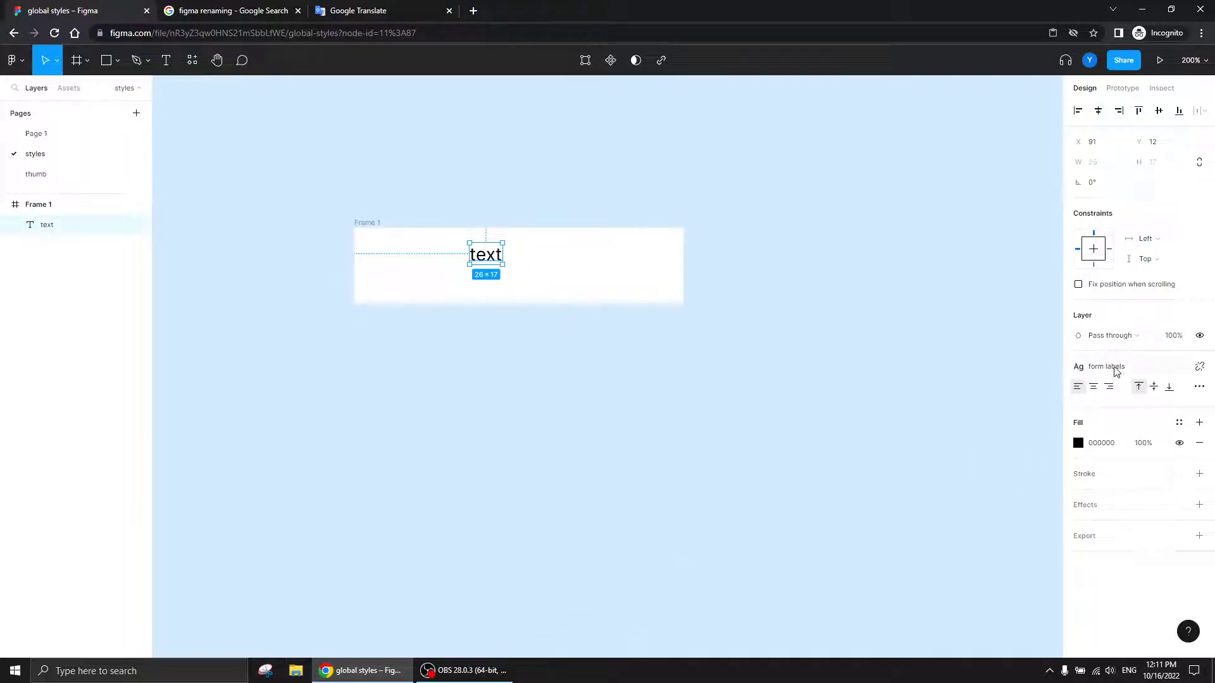
{"action": "left_click", "coordinate": [1113, 368]}
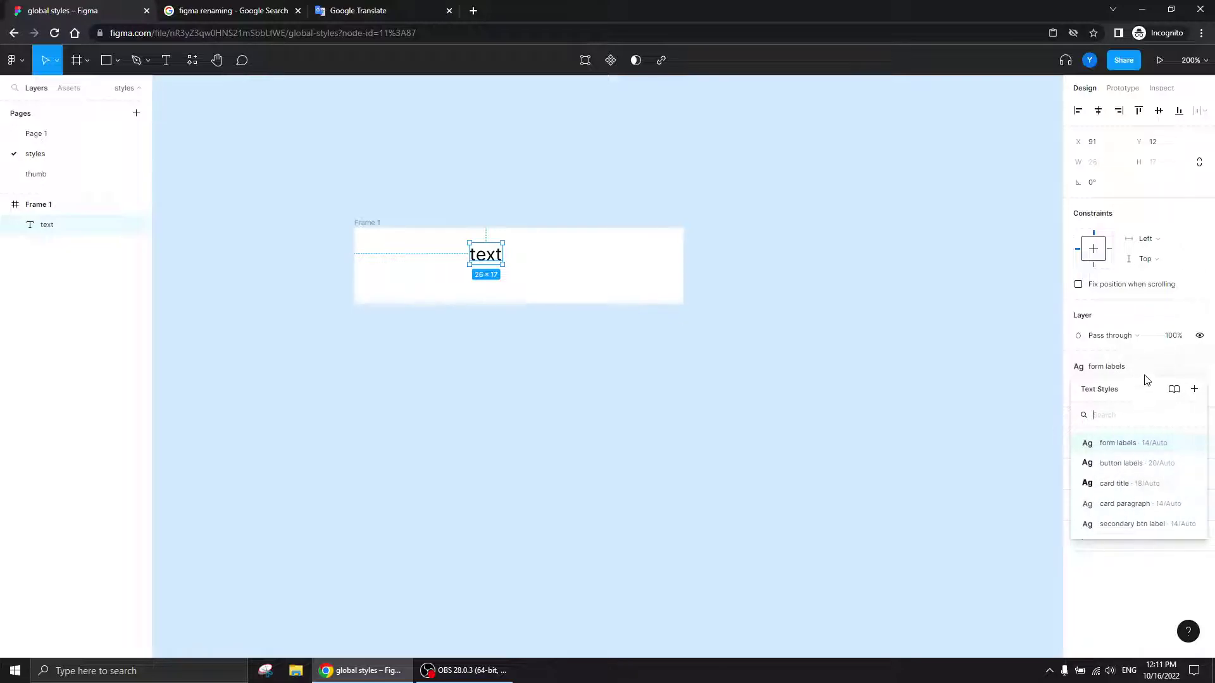
{"action": "left_click", "coordinate": [1155, 352]}
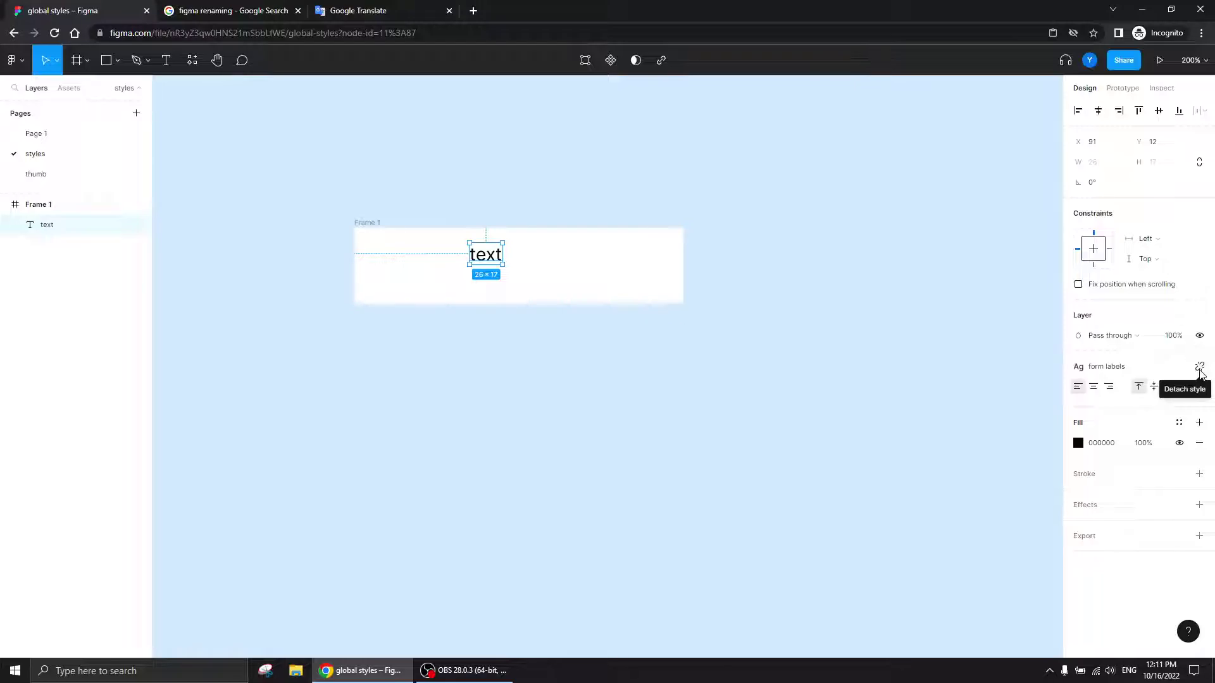
- Detach the form labels style from the text layer and set its font size to 22
{"action": "left_click", "coordinate": [1200, 369]}
{"action": "left_click", "coordinate": [1150, 408]}
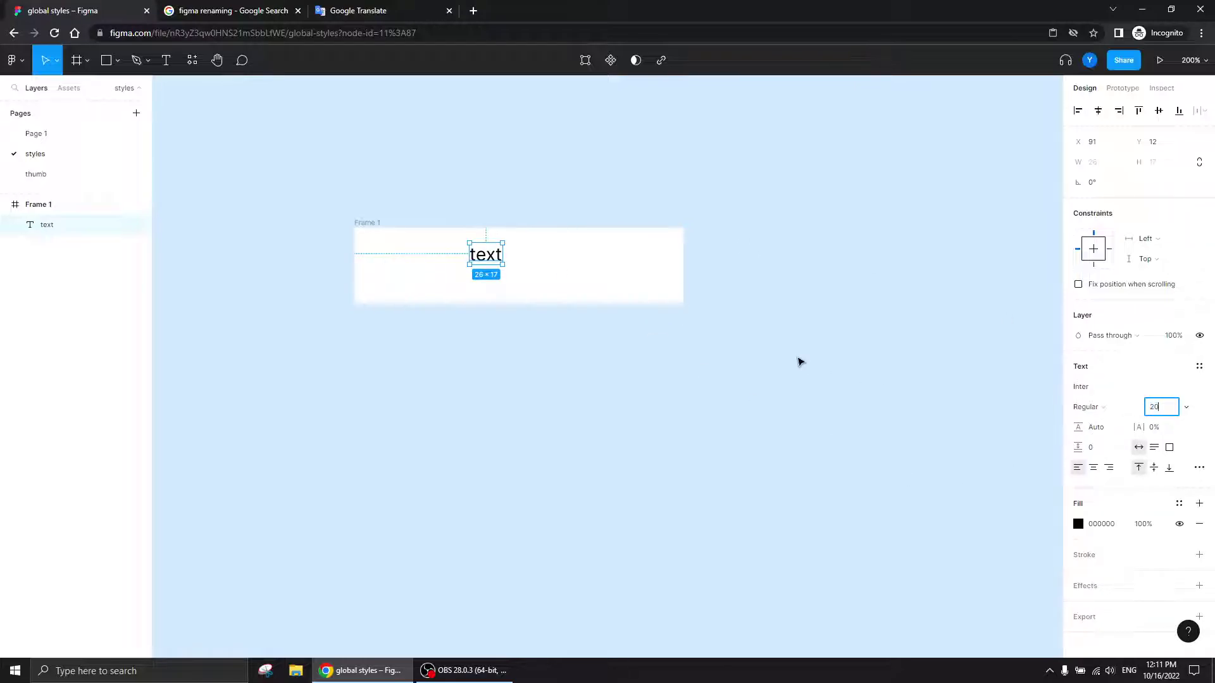
{"action": "key", "text": "Return"}
{"action": "key", "text": "Up"}
{"action": "key", "text": "Up"}
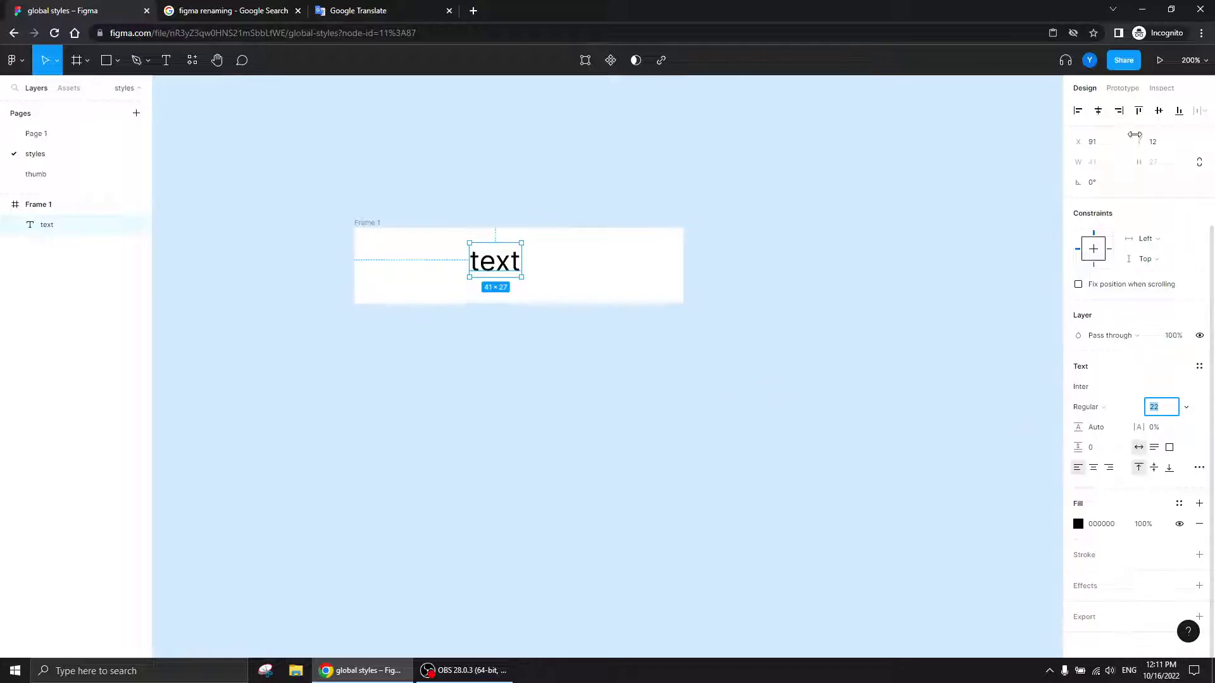
- Center the text layer horizontally and vertically in its frame and check the list of available text styles
{"action": "left_click", "coordinate": [1098, 111]}
{"action": "left_click", "coordinate": [1159, 112]}
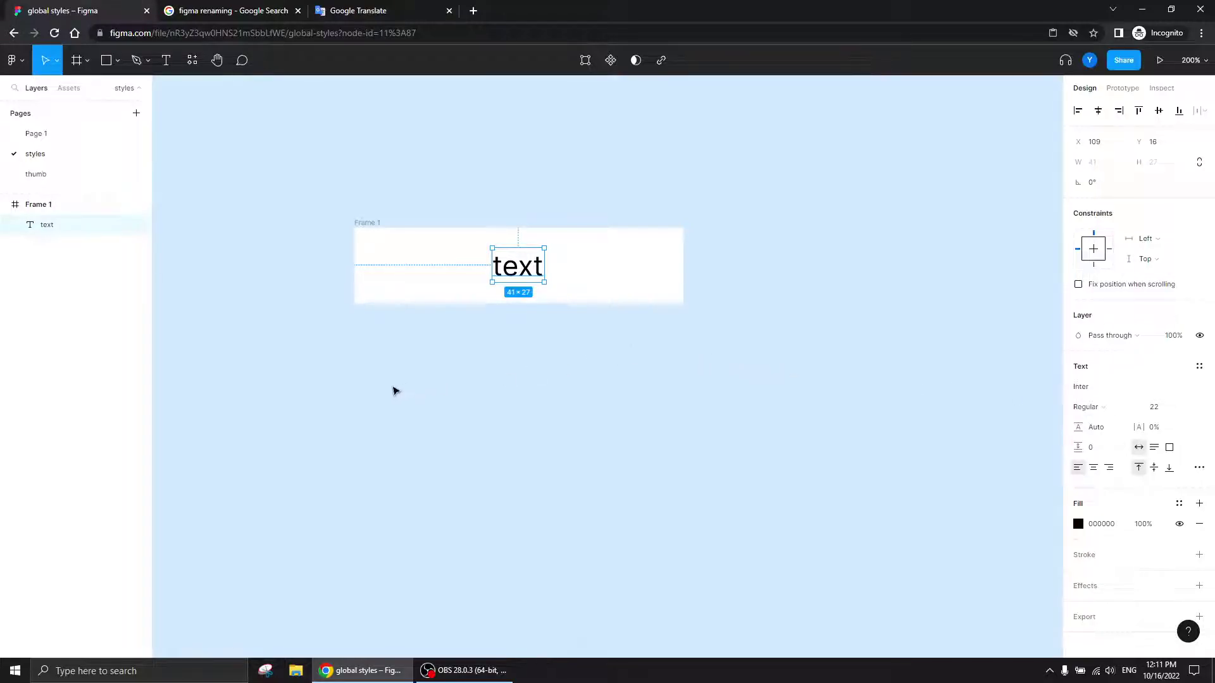
{"action": "left_click", "coordinate": [1199, 368]}
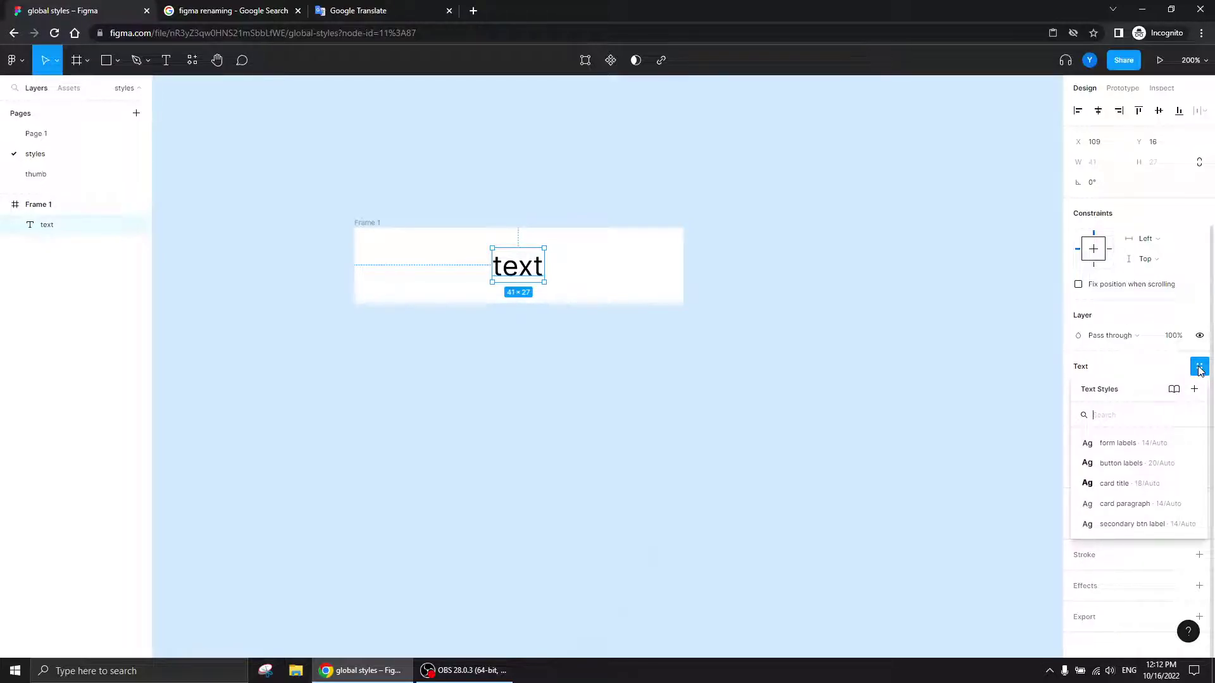
{"action": "left_click", "coordinate": [941, 323]}
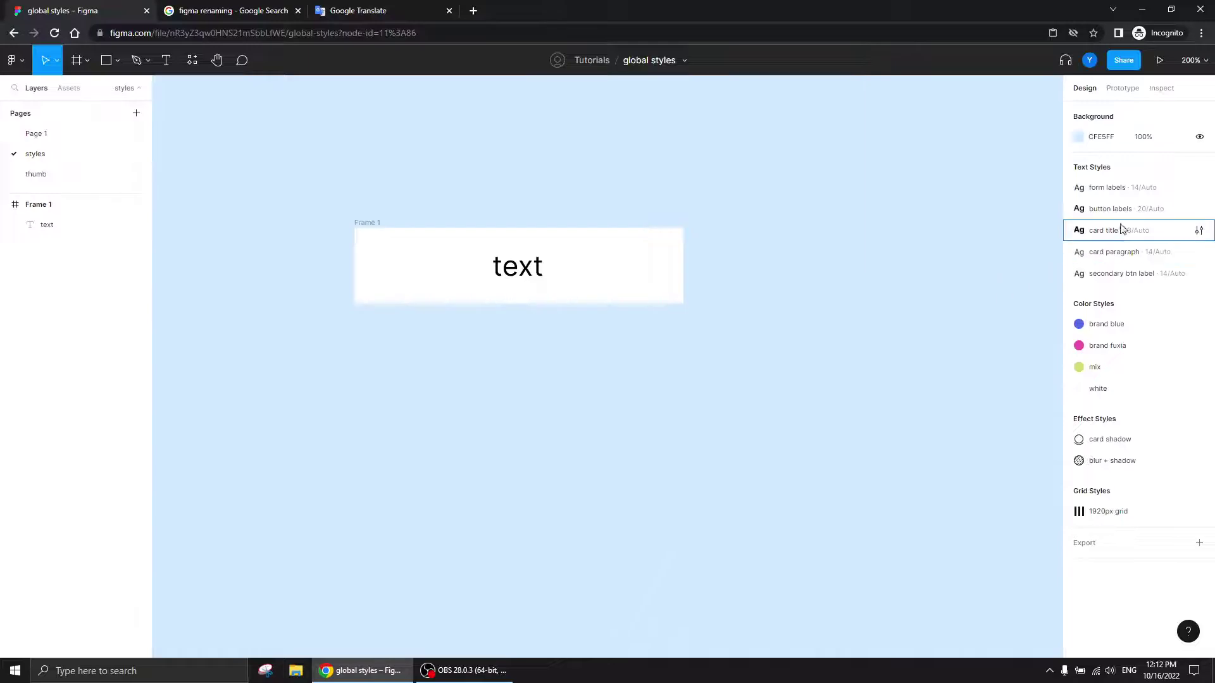
- Delete all five text styles, from form labels to secondary btn label
{"action": "right_click", "coordinate": [1136, 191]}
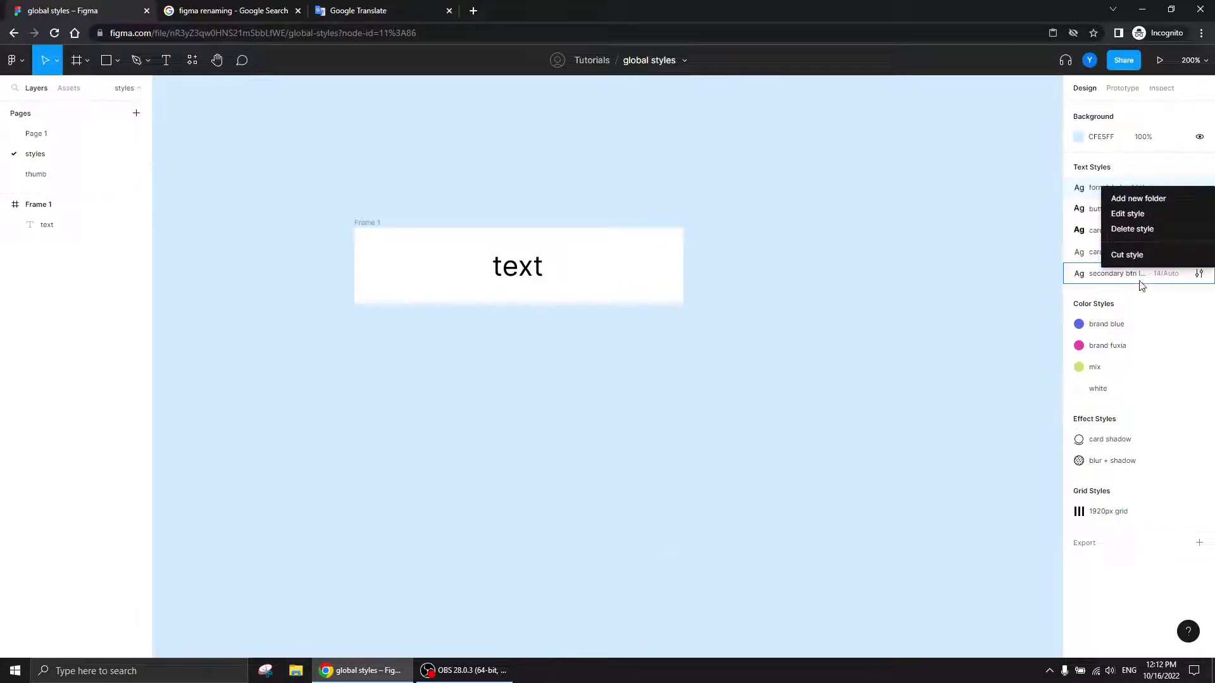
{"action": "left_click", "coordinate": [960, 250]}
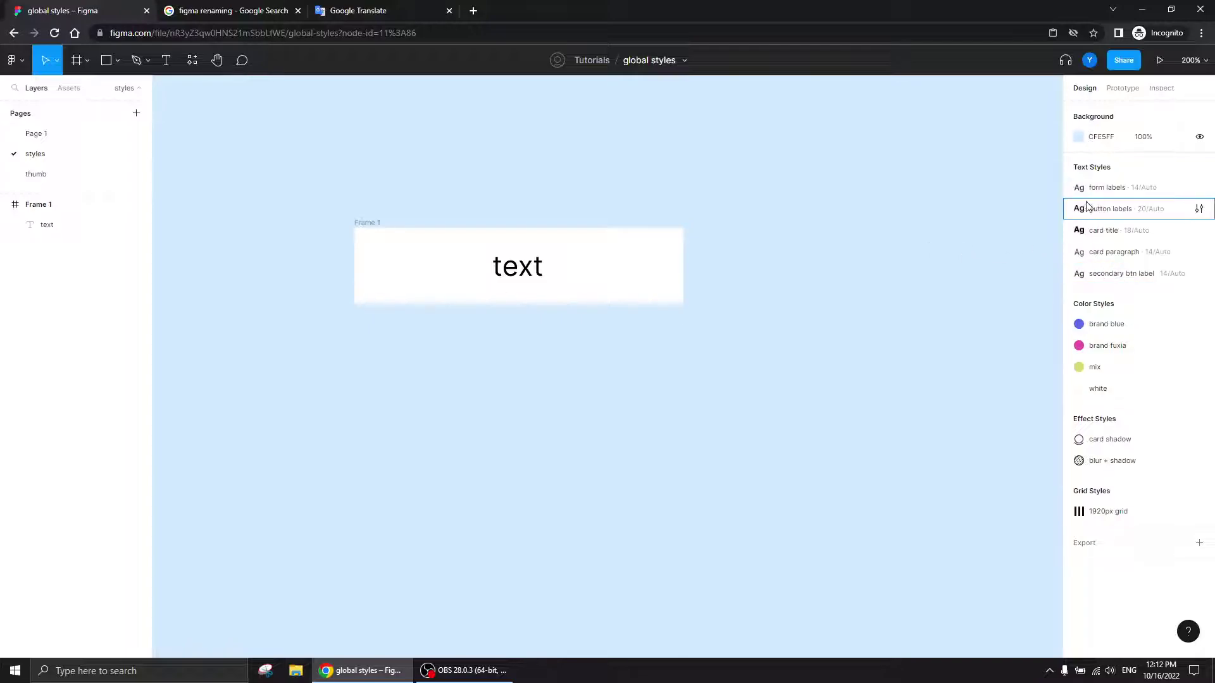
{"action": "left_click", "coordinate": [1105, 274], "text": "shift"}
{"action": "right_click", "coordinate": [1110, 243]}
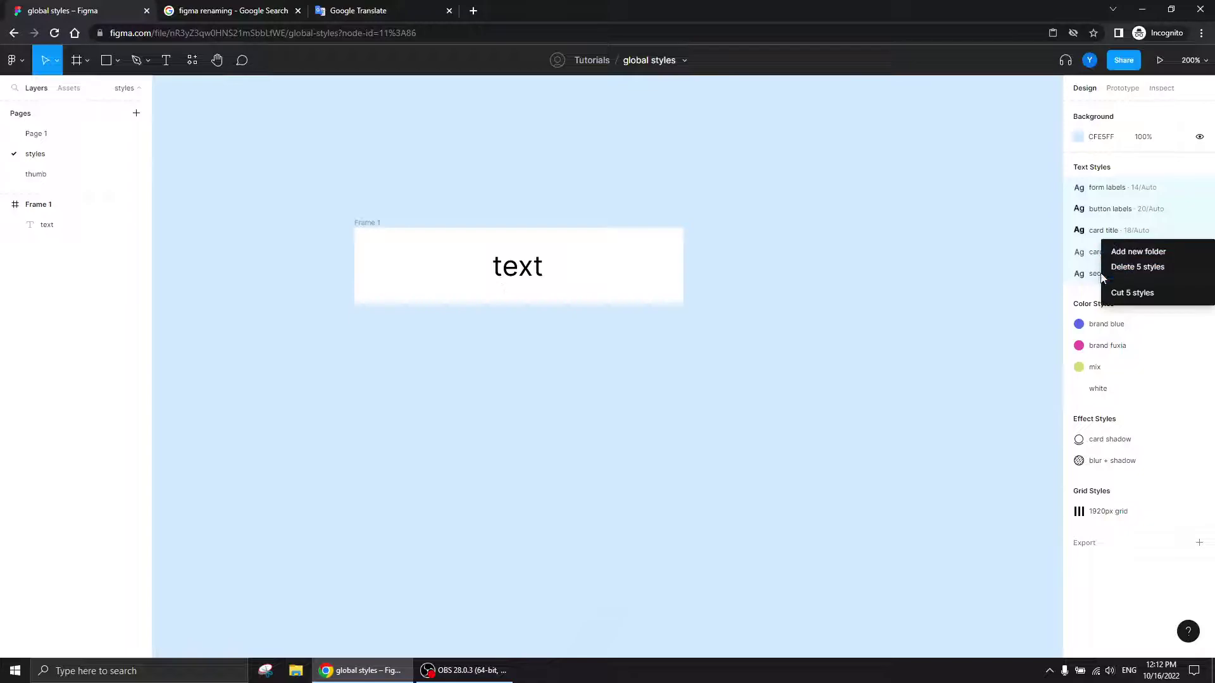
{"action": "left_click", "coordinate": [1124, 267]}
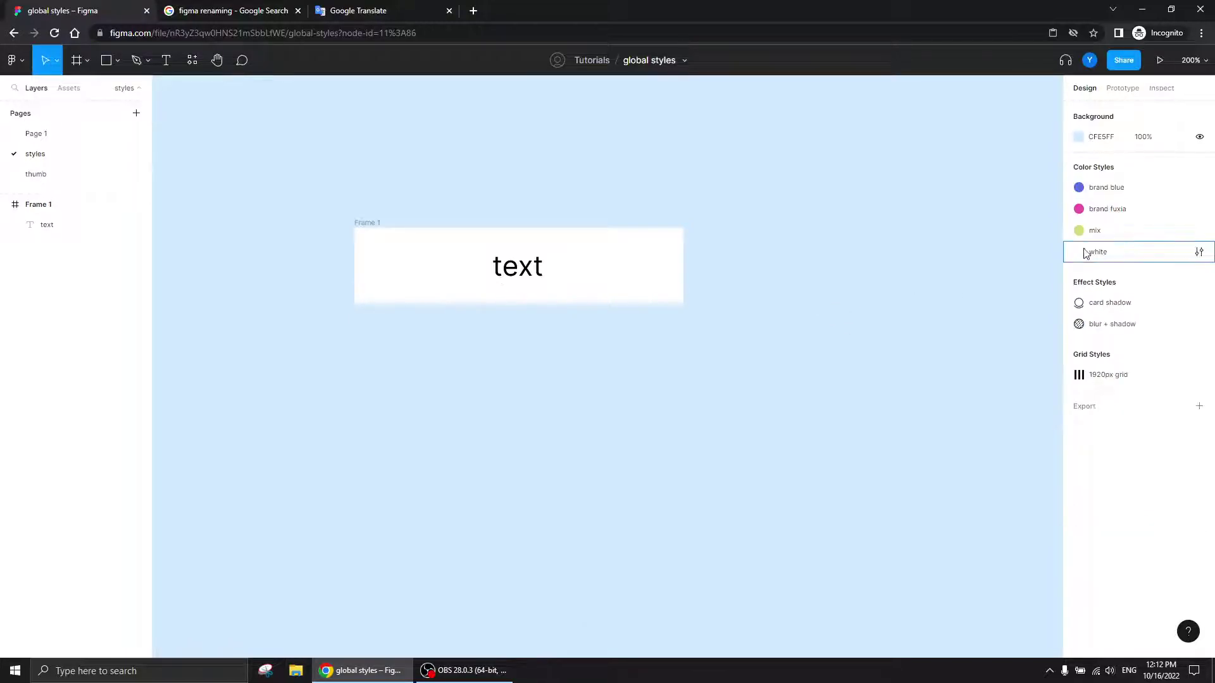
- Delete all four color styles: brand blue, brand fuxia, mix and white
{"action": "left_click", "coordinate": [1126, 256], "text": "shift"}
{"action": "right_click", "coordinate": [1126, 254]}
{"action": "left_click", "coordinate": [1133, 279]}
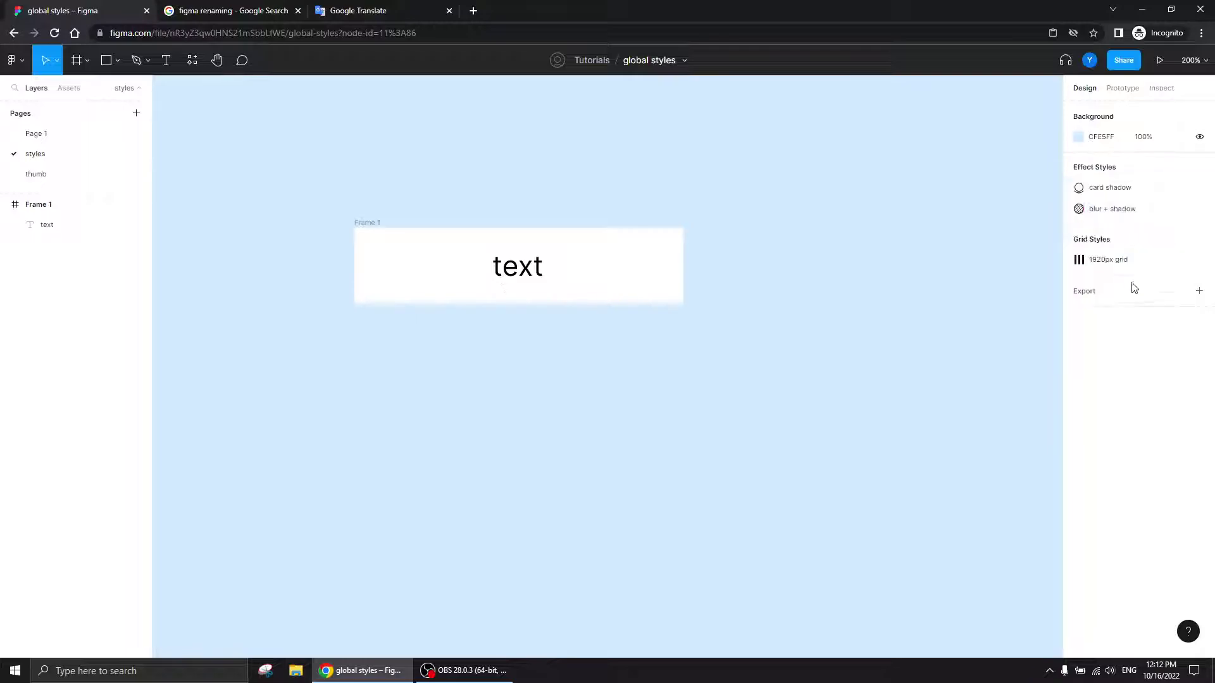
- Delete the card shadow and blur + shadow effect styles and the 1920px grid style
{"action": "left_click", "coordinate": [1122, 189]}
{"action": "left_click", "coordinate": [1126, 211], "text": "shift"}
{"action": "right_click", "coordinate": [1115, 209]}
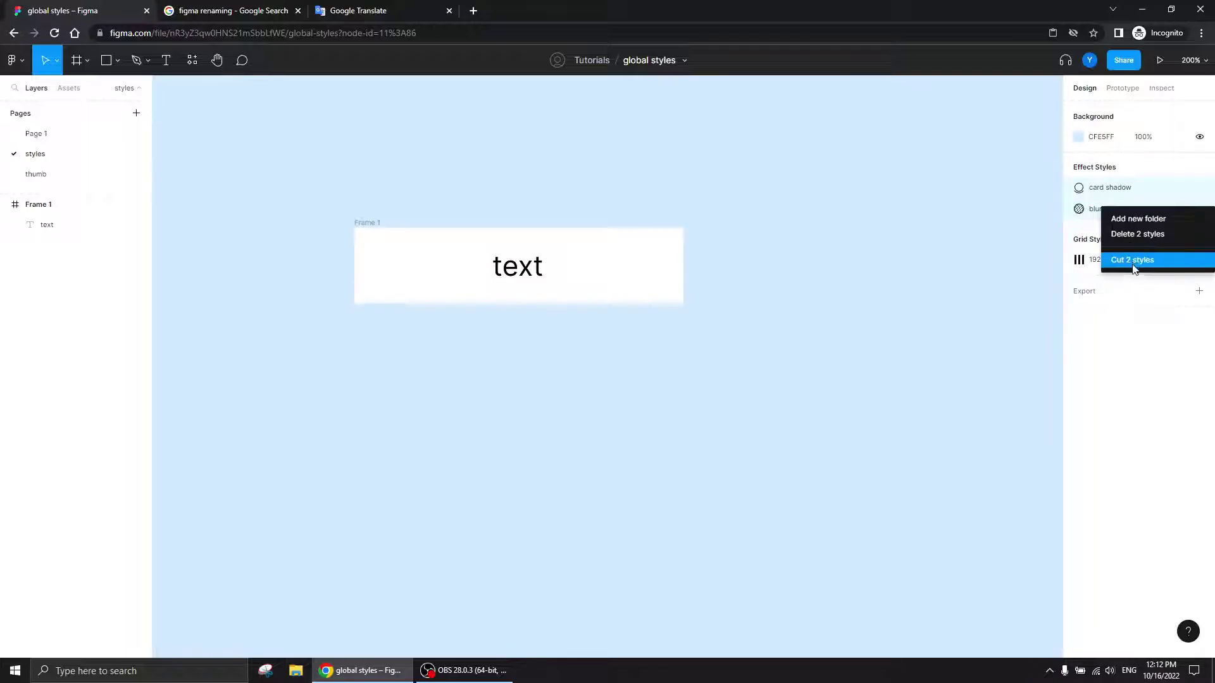
{"action": "left_click", "coordinate": [1137, 232]}
{"action": "right_click", "coordinate": [1116, 191]}
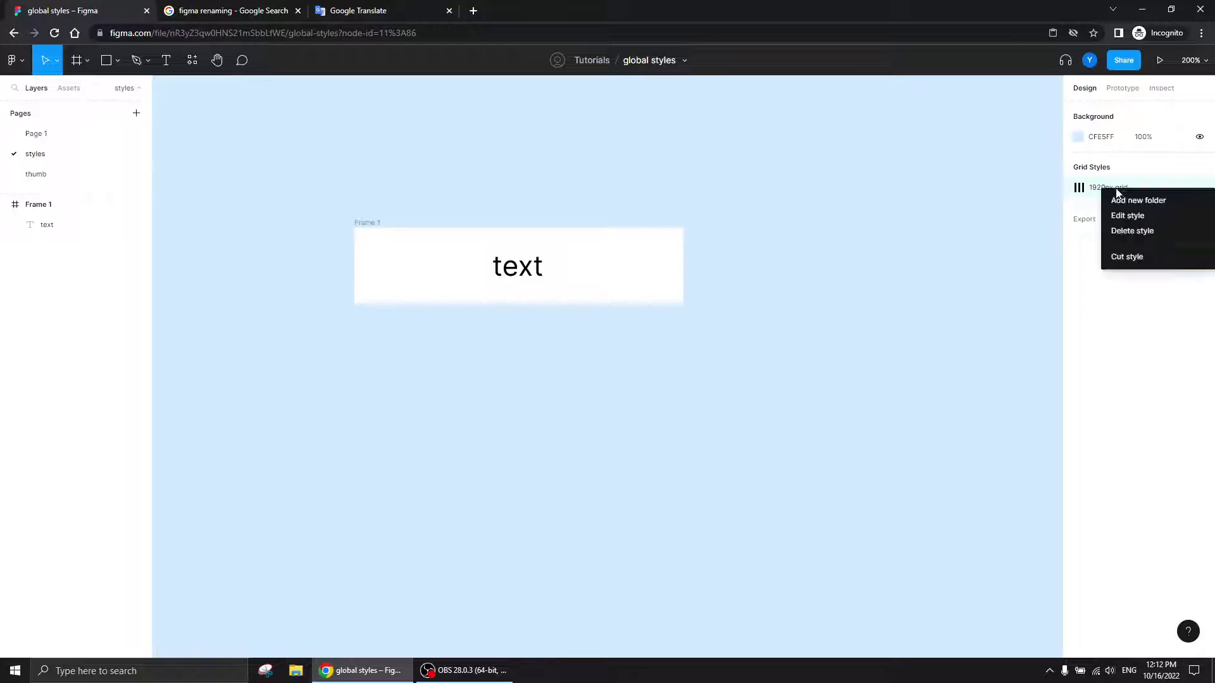
{"action": "left_click", "coordinate": [1129, 231]}
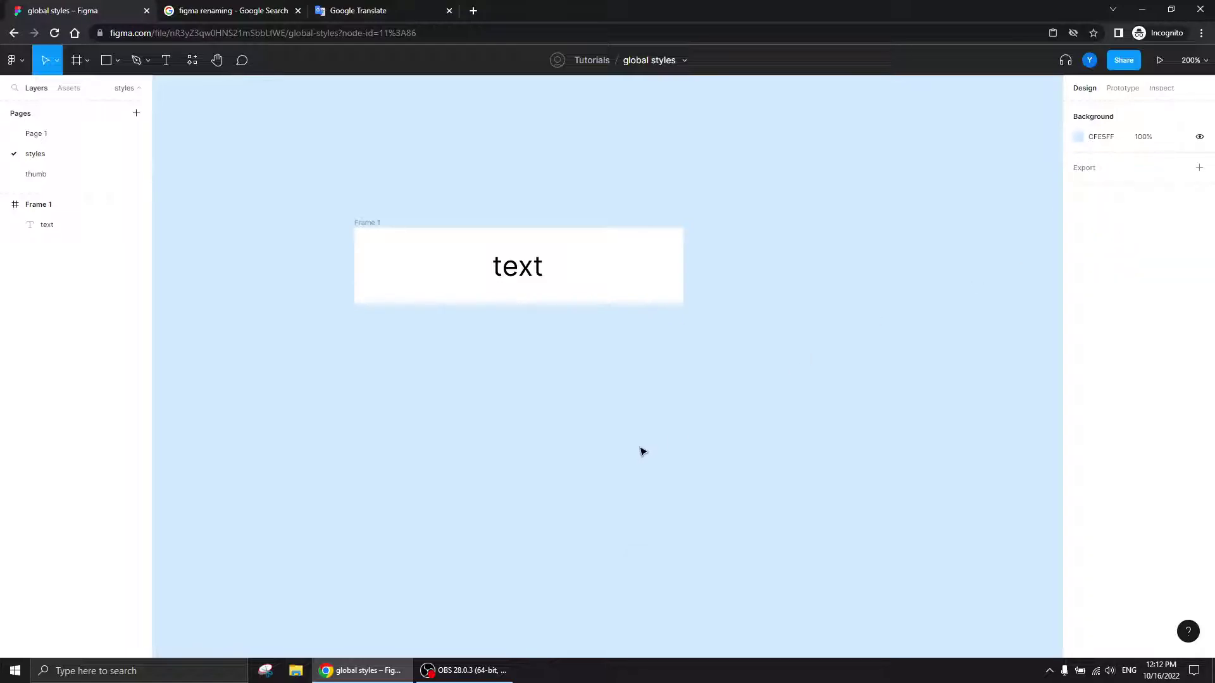
- Turn the frame around the text layer into a component and rename it button
{"action": "left_click_drag", "start_coordinate": [487, 419], "coordinate": [590, 480]}
{"action": "left_click", "coordinate": [637, 334]}
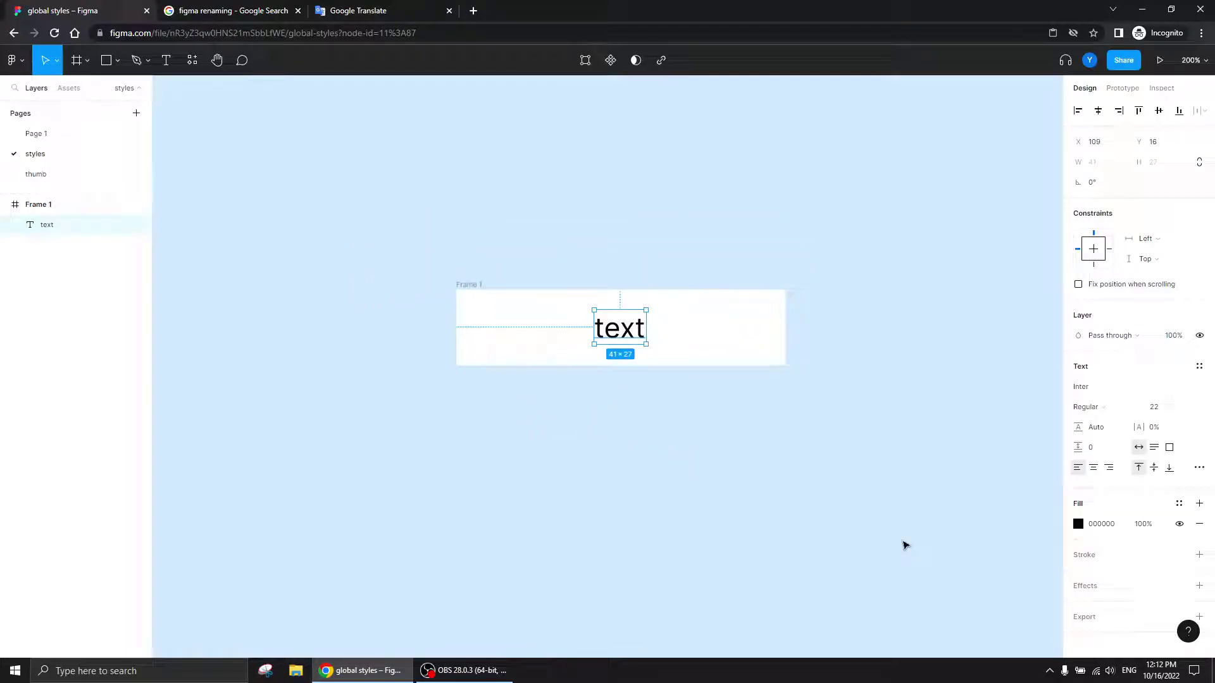
{"action": "left_click_drag", "start_coordinate": [890, 471], "coordinate": [815, 377]}
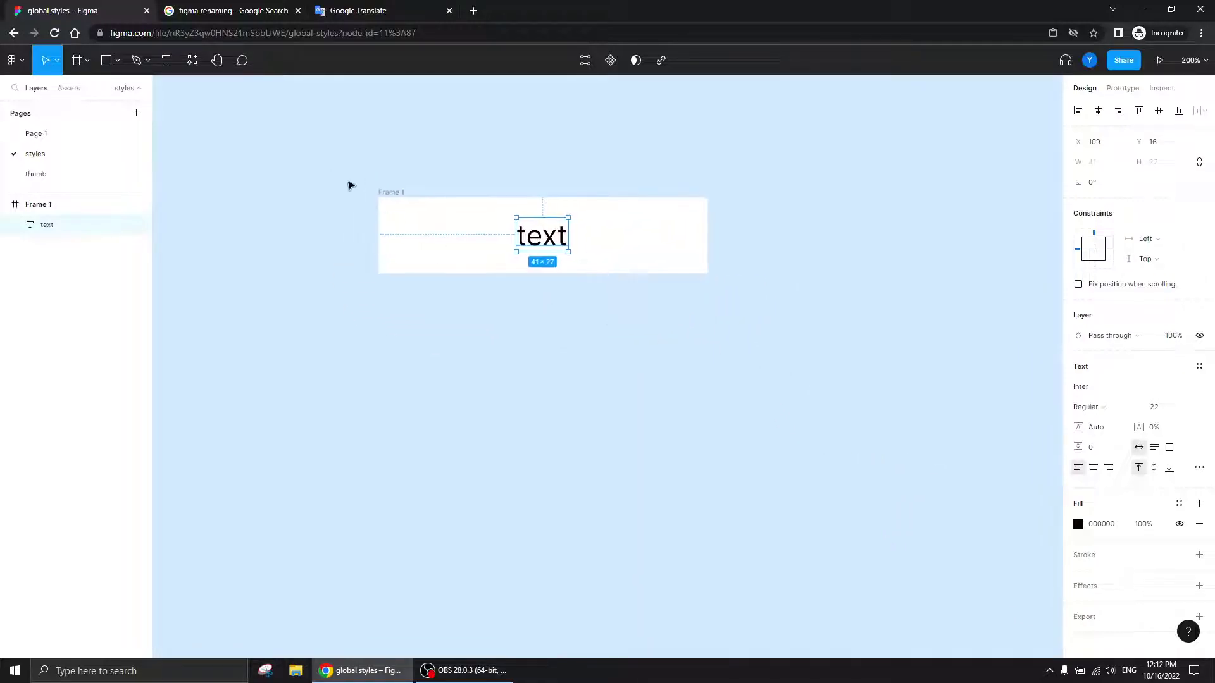
{"action": "left_click", "coordinate": [398, 192]}
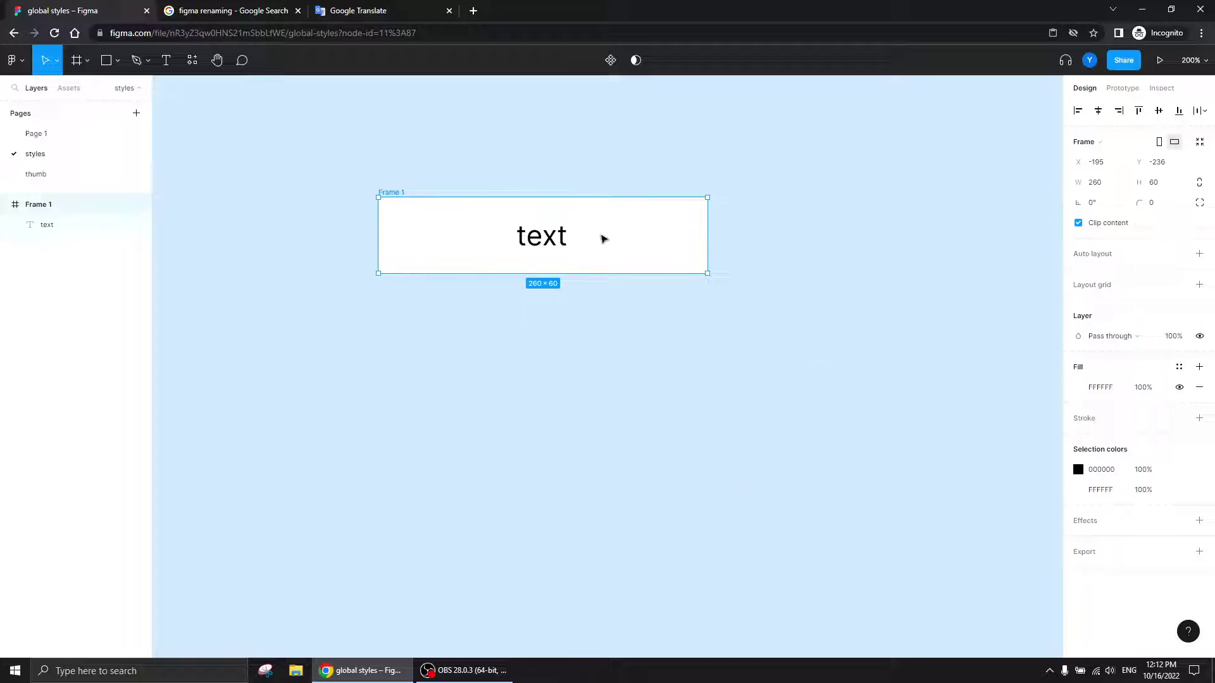
{"action": "left_click", "coordinate": [611, 60]}
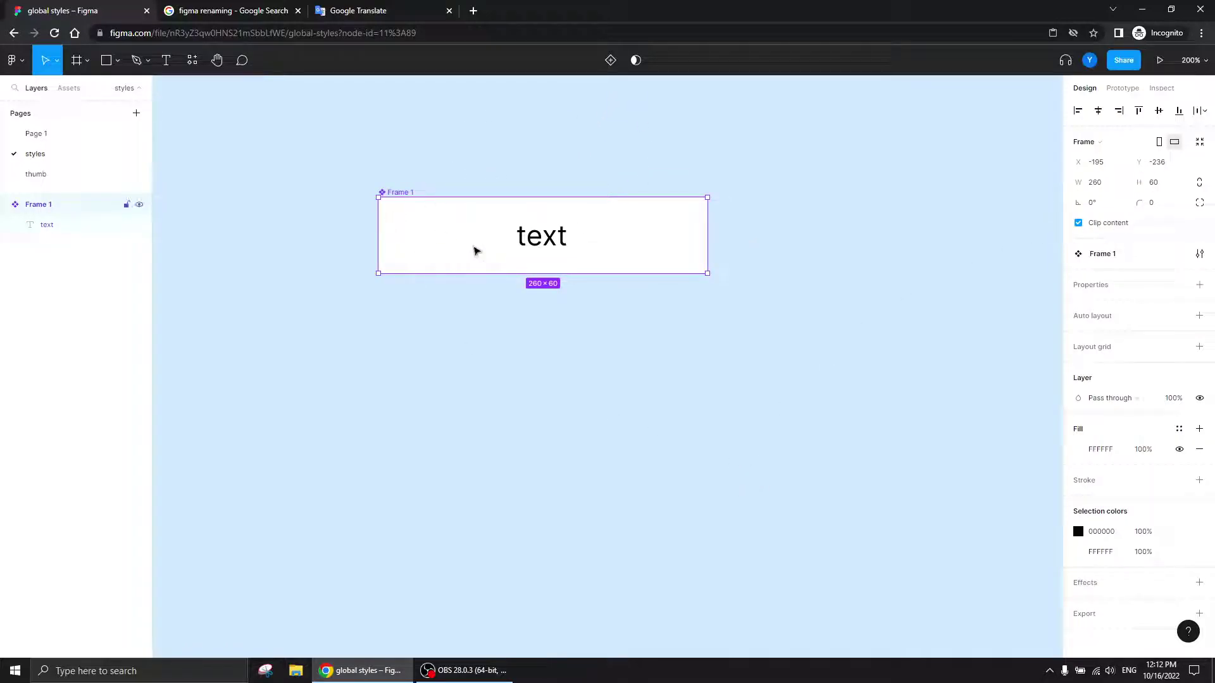
{"action": "double_click", "coordinate": [27, 207]}
{"action": "type", "text": "button"}
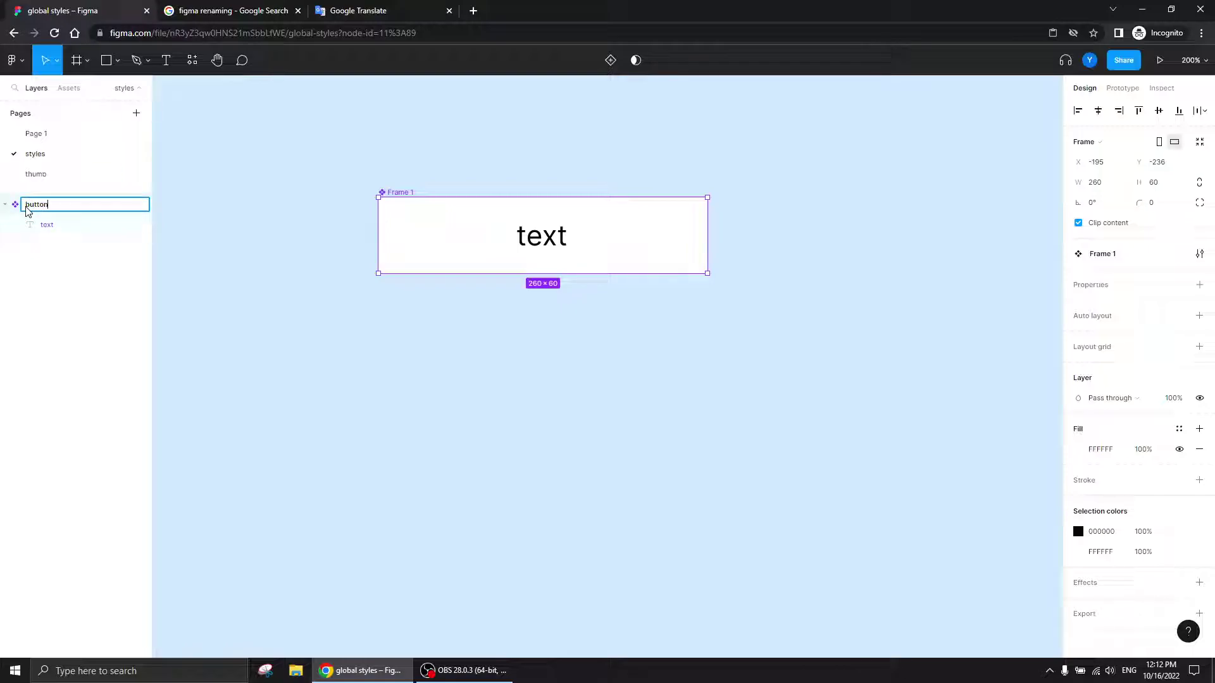
{"action": "key", "text": "Return"}
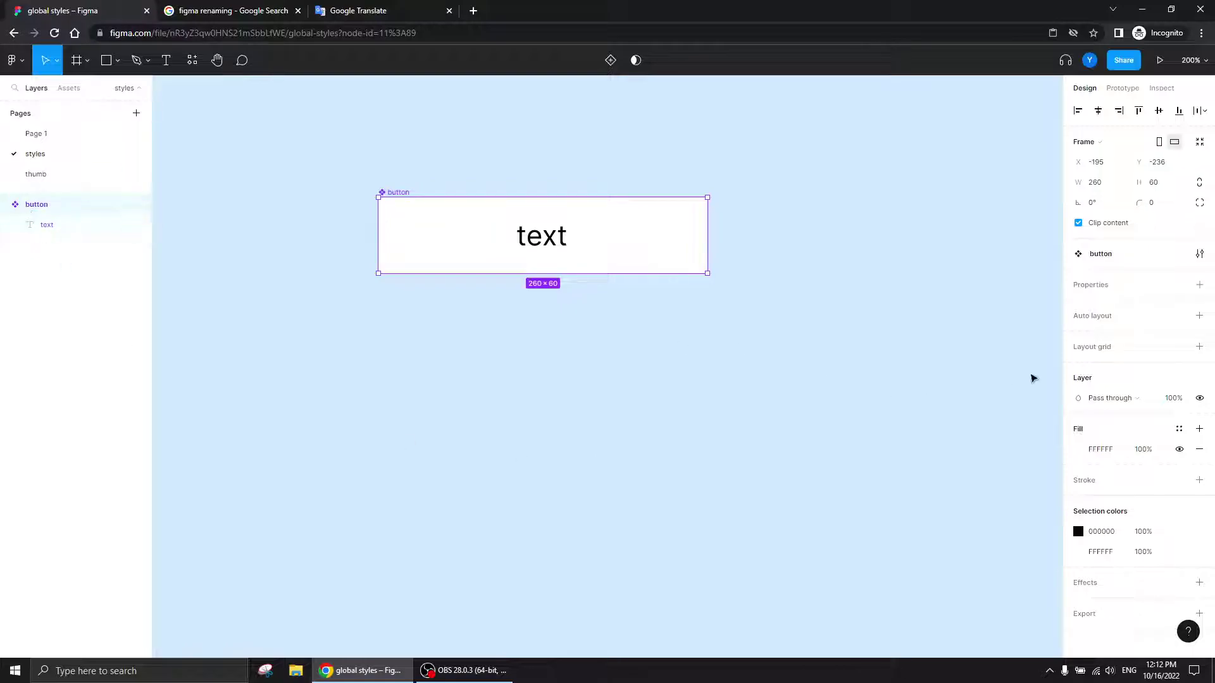
{"action": "left_click", "coordinate": [1153, 183]}
{"action": "type", "text": "6"}
{"action": "key", "text": "Return"}
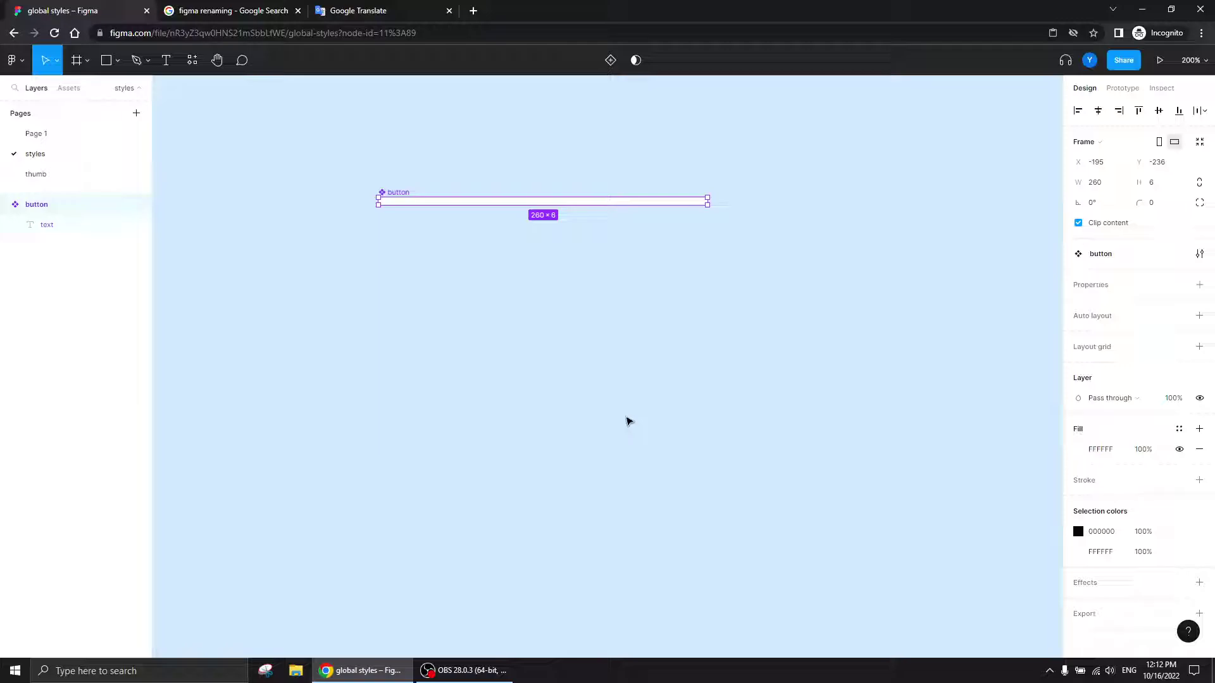
{"action": "key", "text": "ctrl+z"}
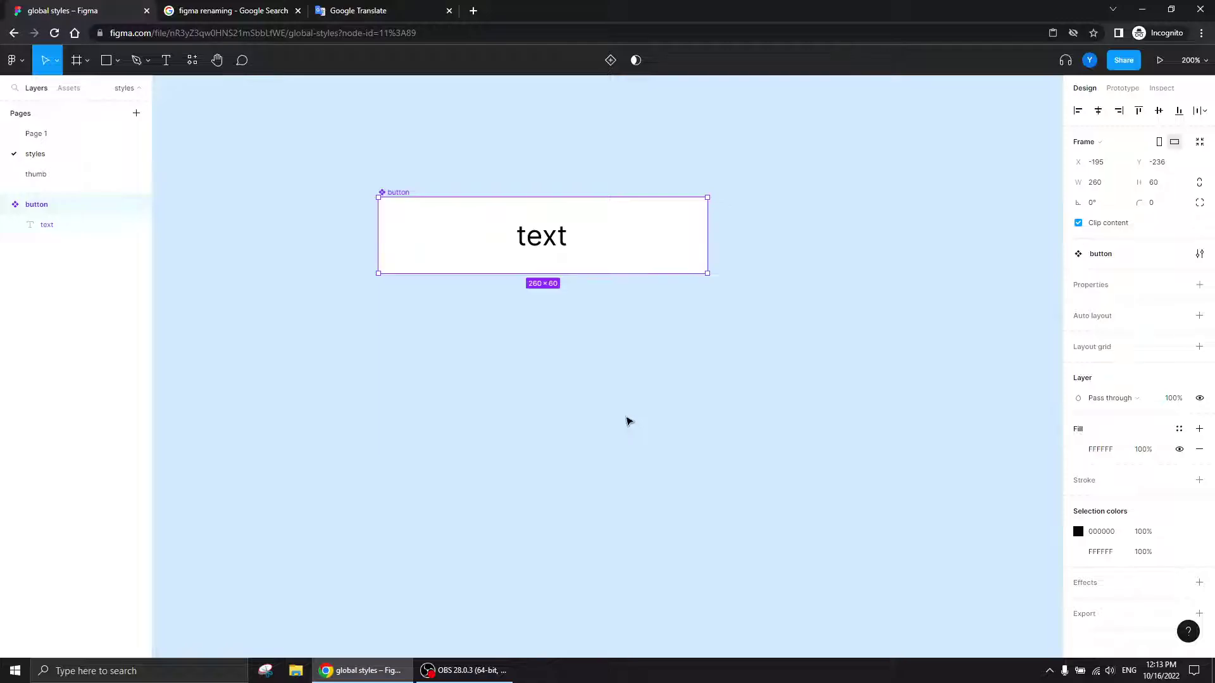
- Set the button component's corner radius to 6
{"action": "left_click", "coordinate": [1155, 203]}
{"action": "key", "text": "Return"}
- Create a text style named button label from the text layer inside the button component
{"action": "double_click", "coordinate": [553, 237]}
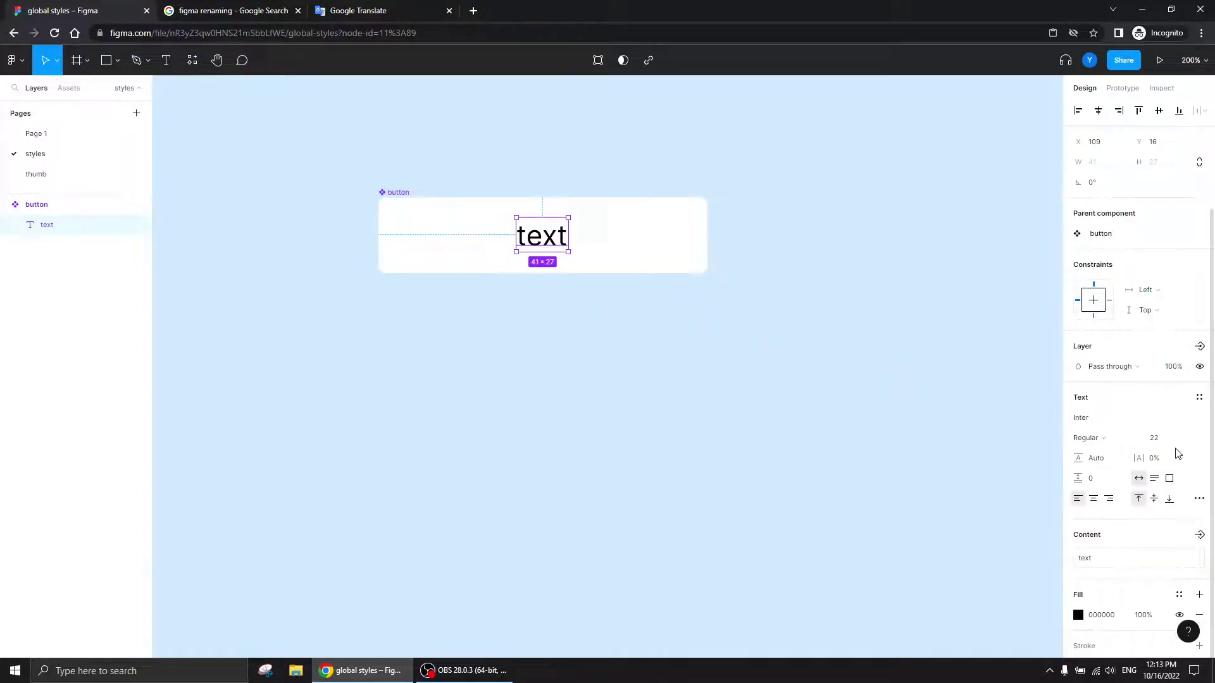
{"action": "left_click", "coordinate": [1198, 397]}
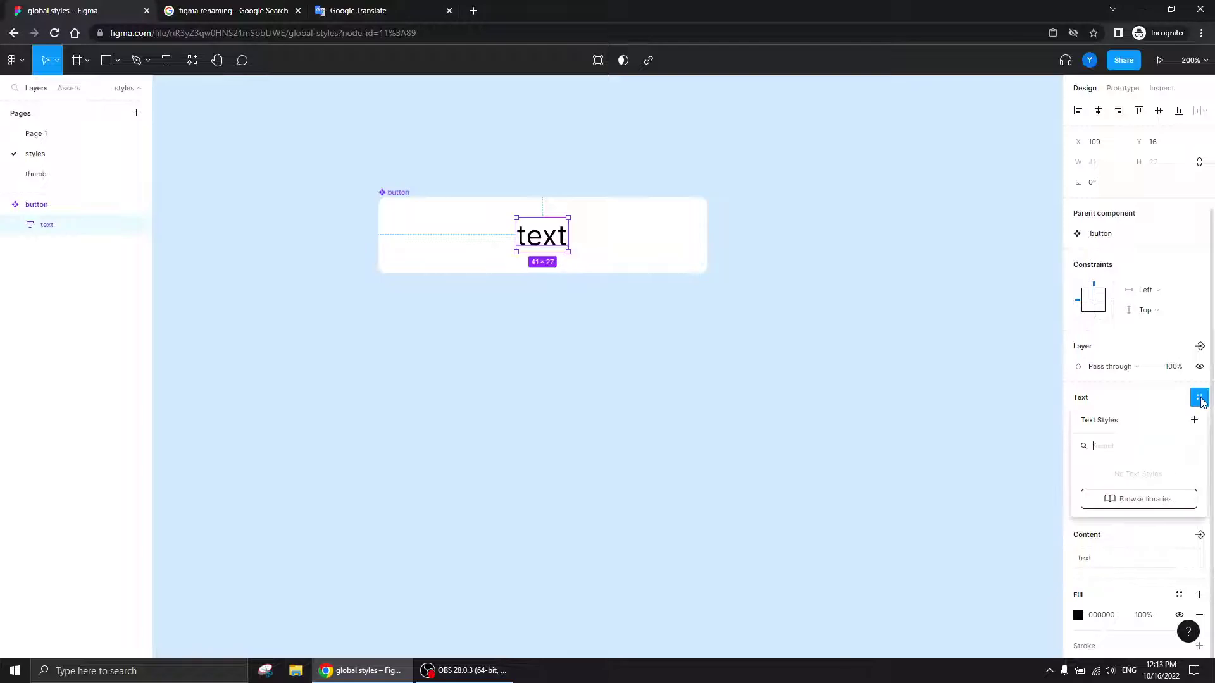
{"action": "left_click", "coordinate": [1159, 398]}
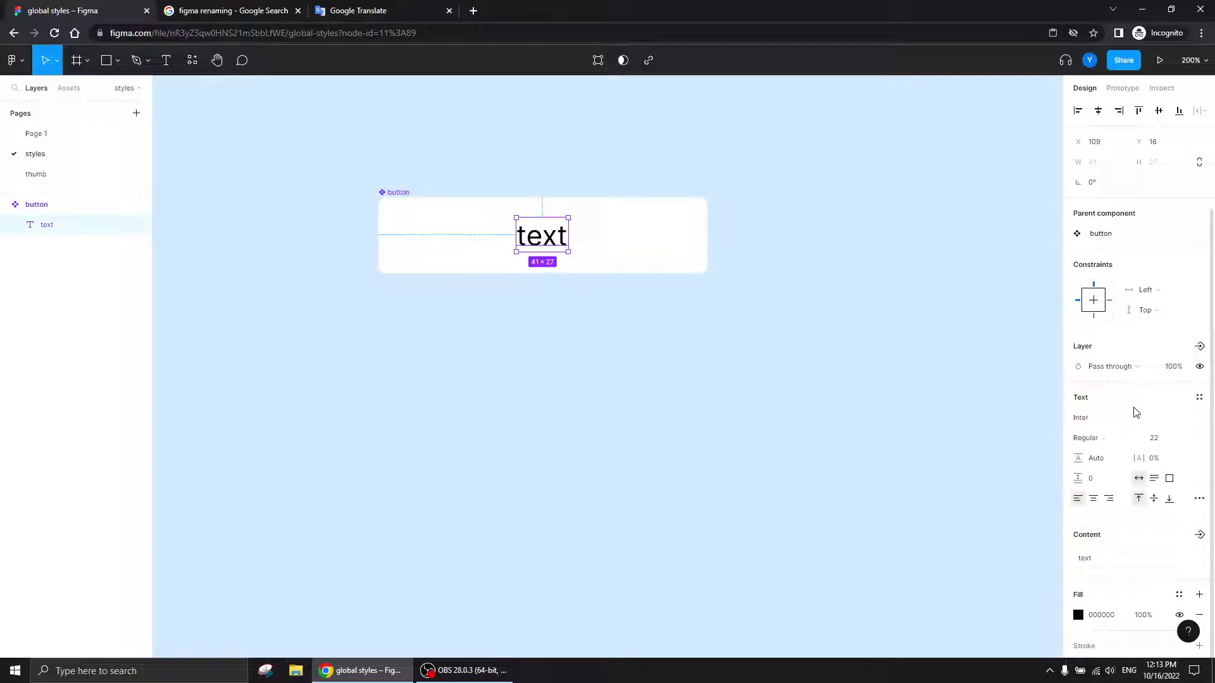
{"action": "scroll", "coordinate": [1135, 355], "scroll_direction": "down", "scroll_amount": 2}
{"action": "scroll", "coordinate": [1132, 346], "scroll_direction": "down", "scroll_amount": 1}
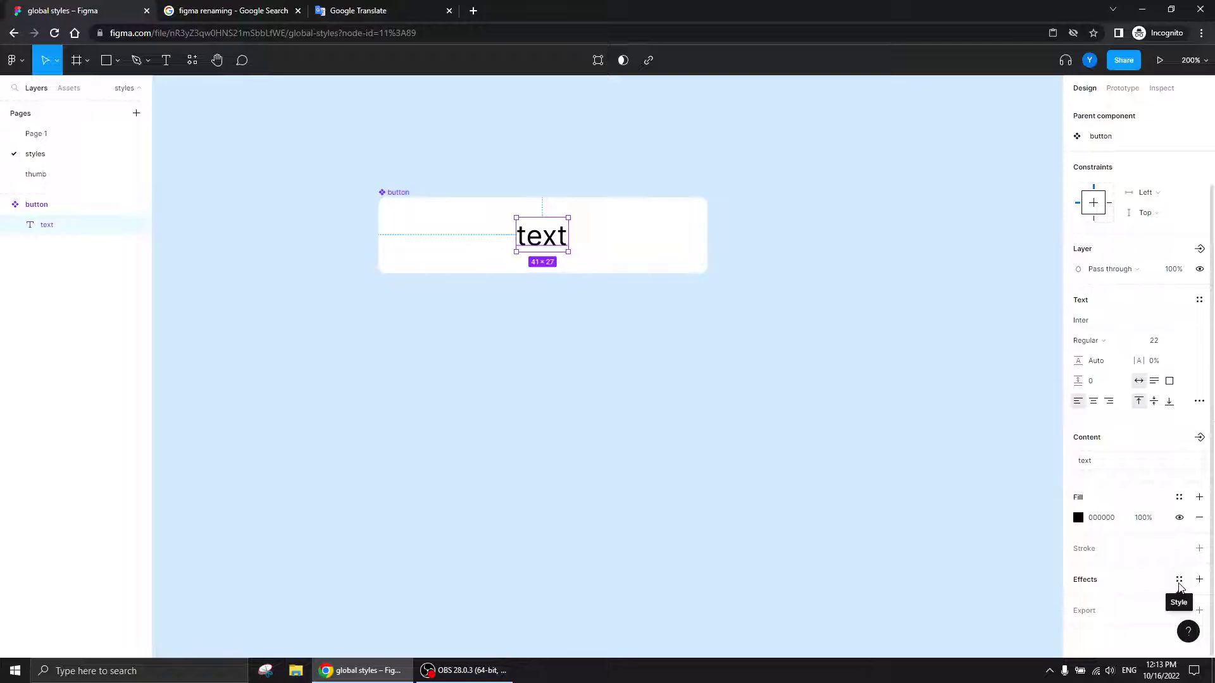
{"action": "scroll", "coordinate": [1153, 339], "scroll_direction": "up", "scroll_amount": 1}
{"action": "scroll", "coordinate": [1152, 339], "scroll_direction": "up", "scroll_amount": 1}
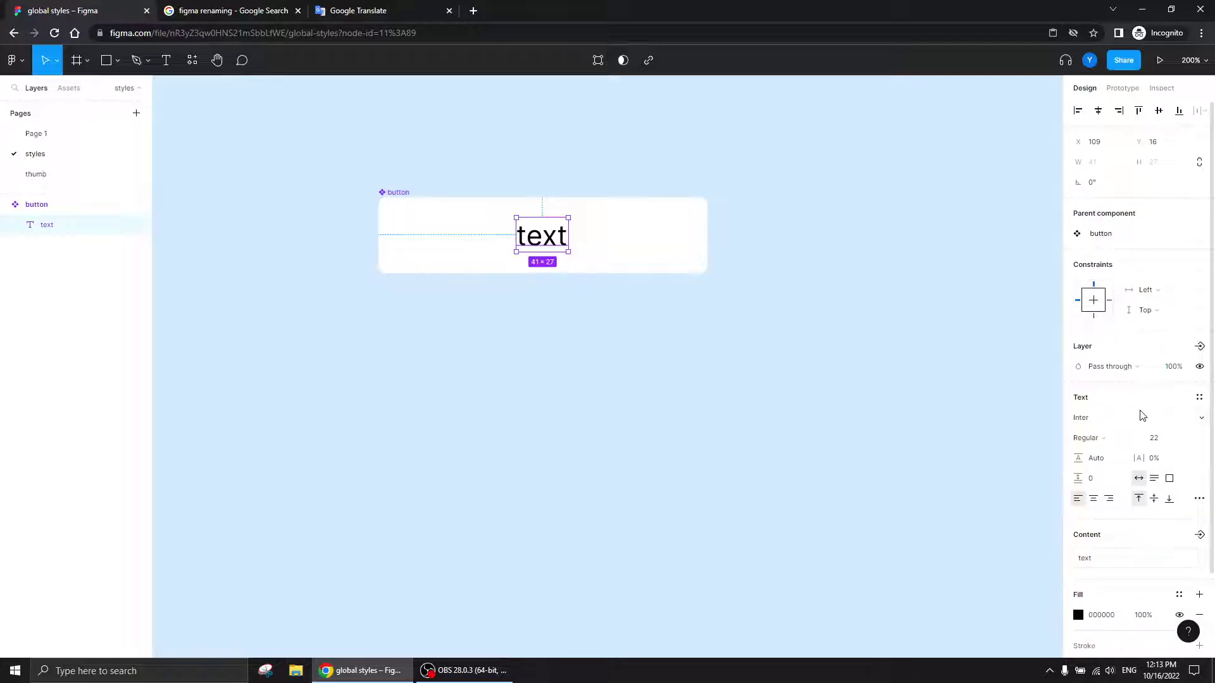
{"action": "left_click", "coordinate": [1199, 397]}
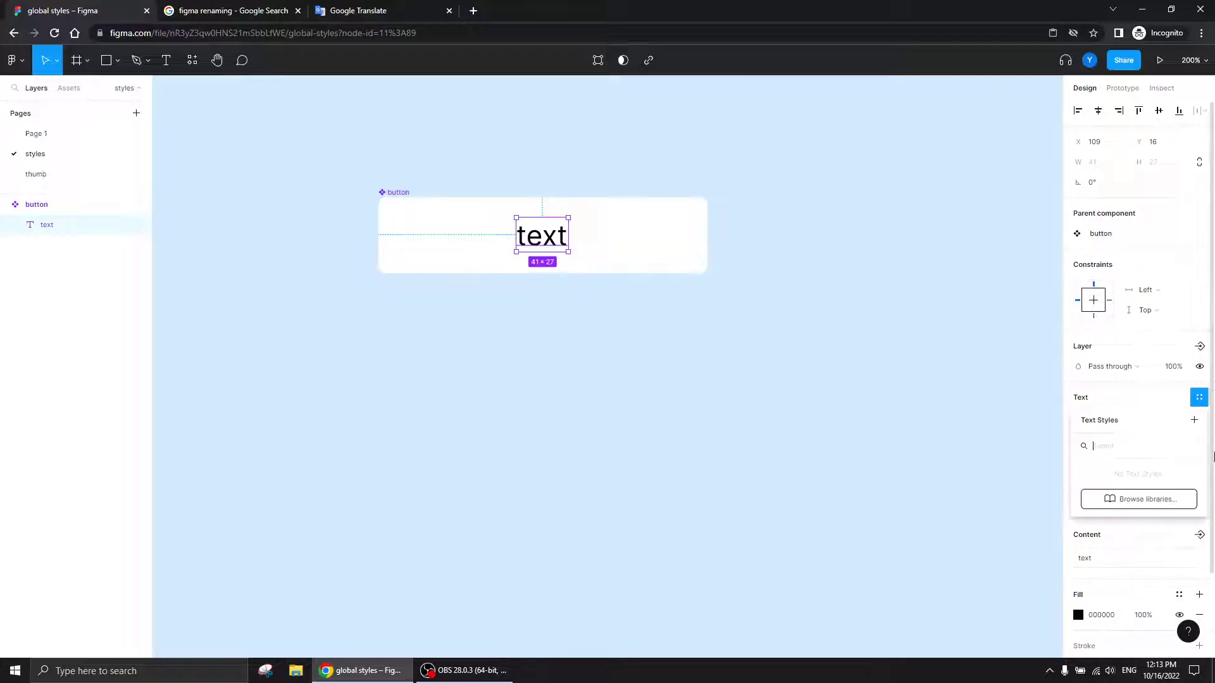
{"action": "left_click", "coordinate": [1195, 422]}
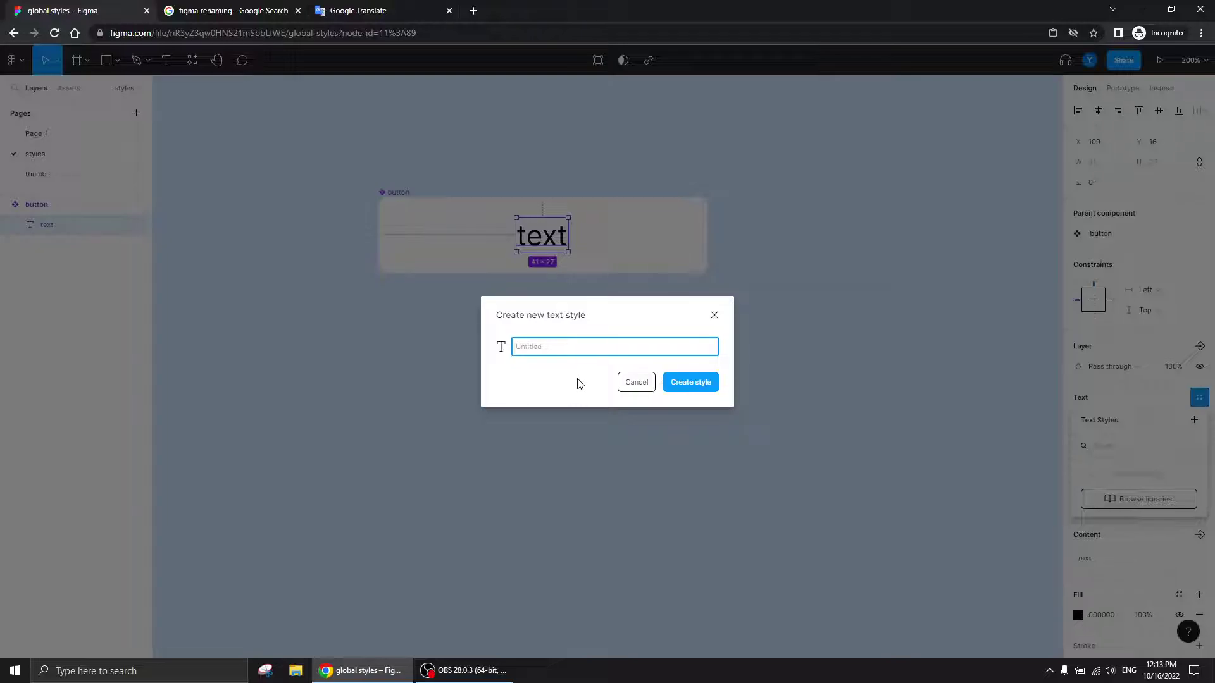
{"action": "type", "text": "button label"}
{"action": "key", "text": "Return"}
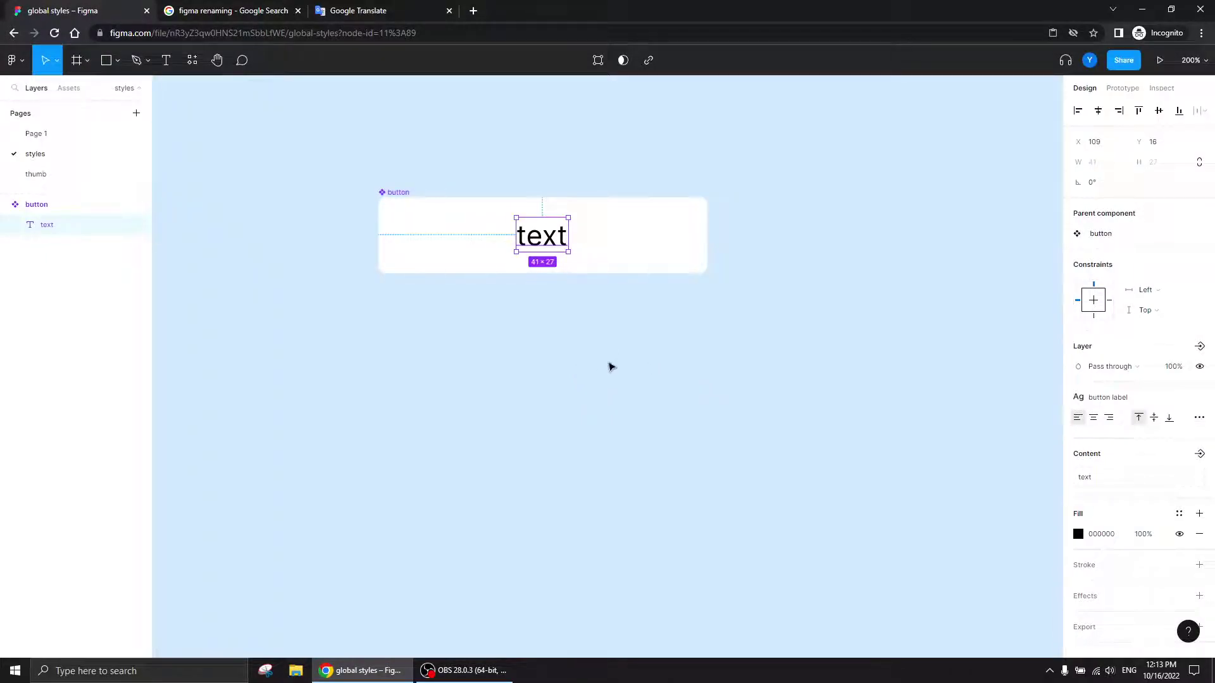
- Create a color style named white from the button component's fill
{"action": "left_click", "coordinate": [397, 193]}
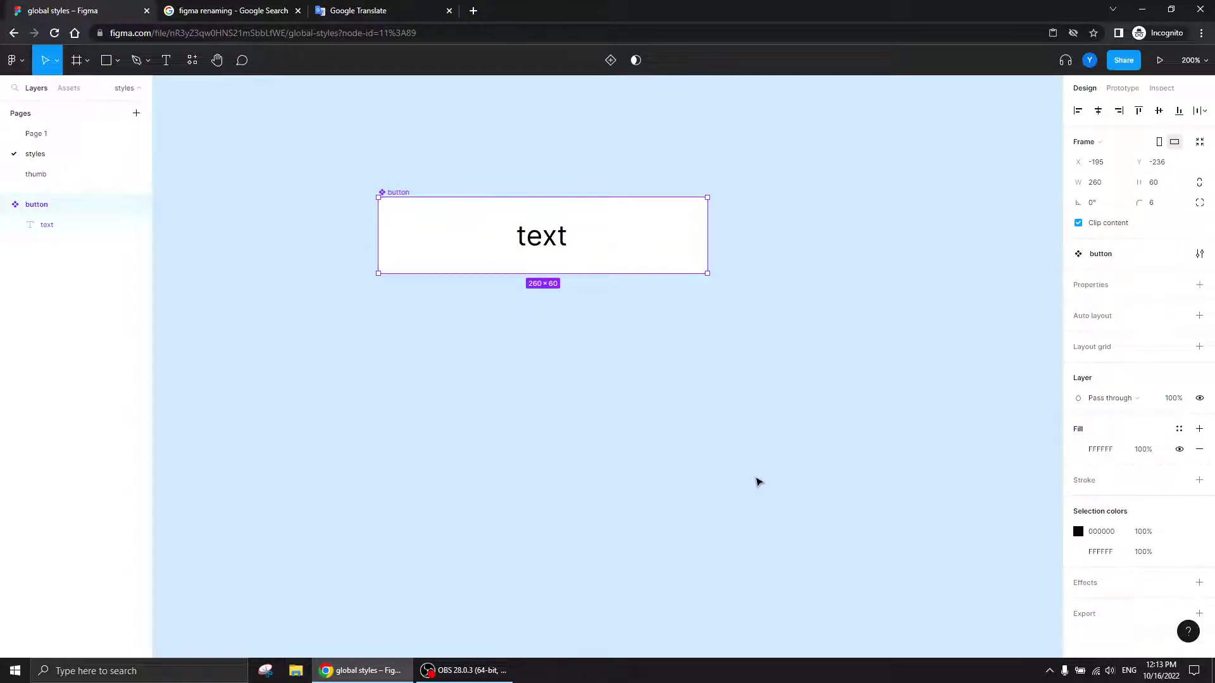
{"action": "left_click", "coordinate": [1180, 430]}
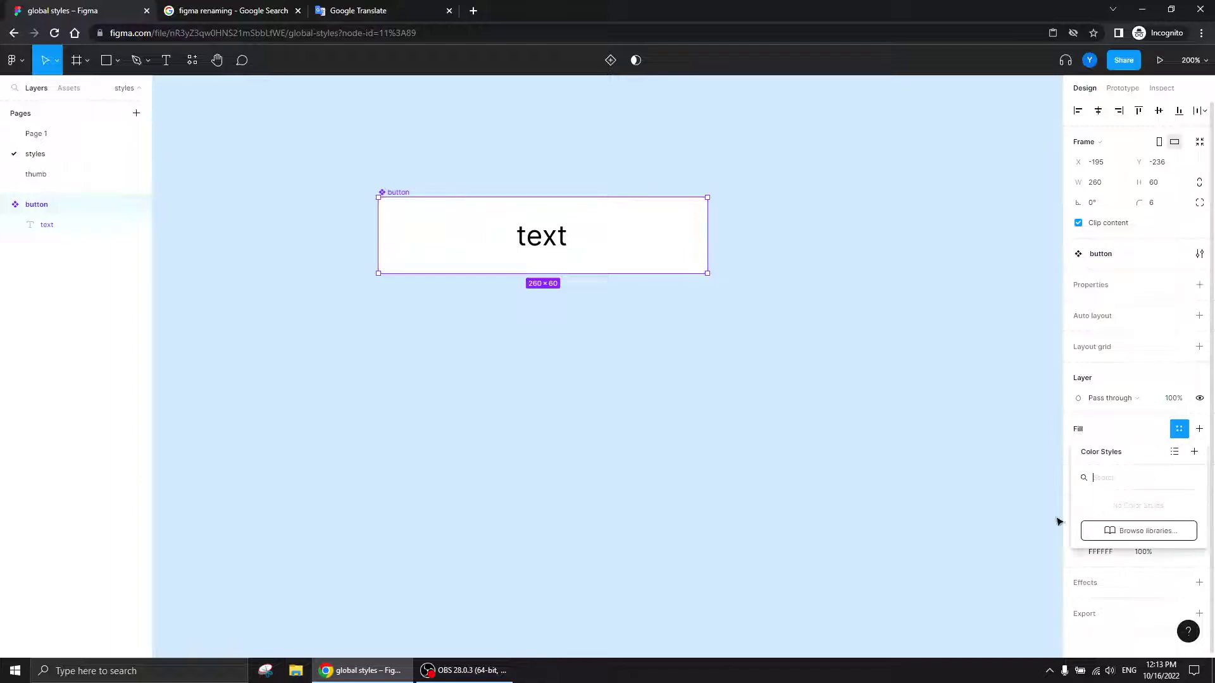
{"action": "type", "text": "white"}
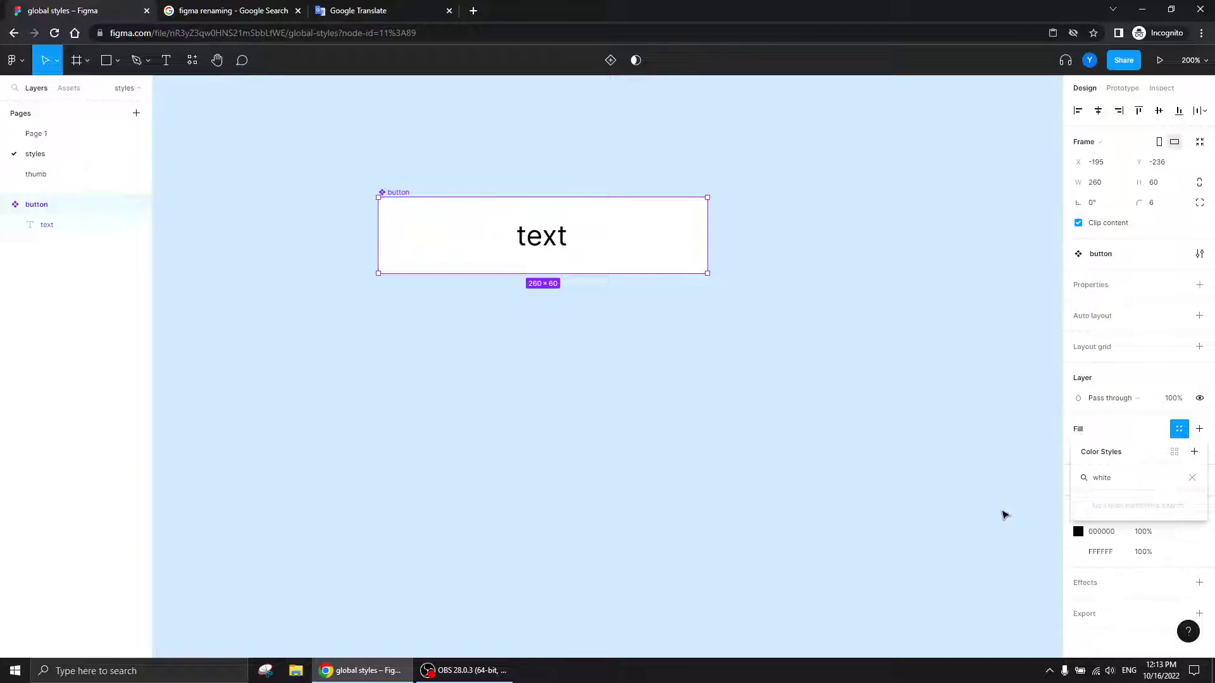
{"action": "double_click", "coordinate": [1107, 479]}
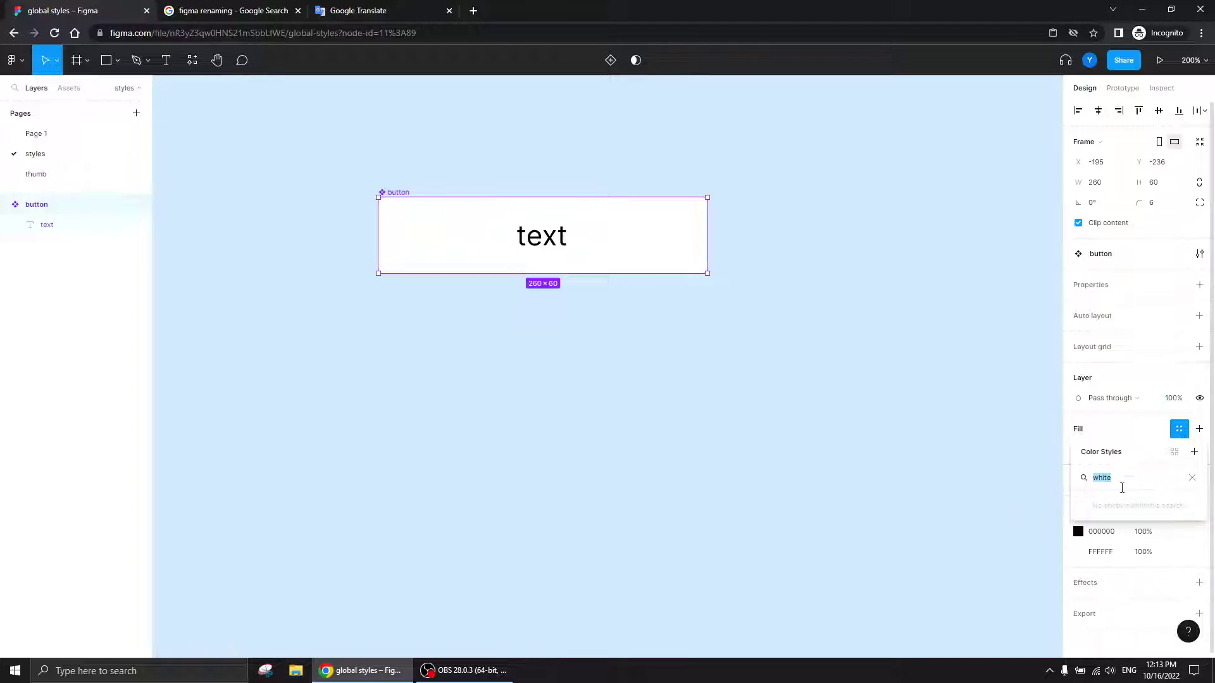
{"action": "left_click", "coordinate": [1191, 477]}
{"action": "left_click", "coordinate": [1193, 453]}
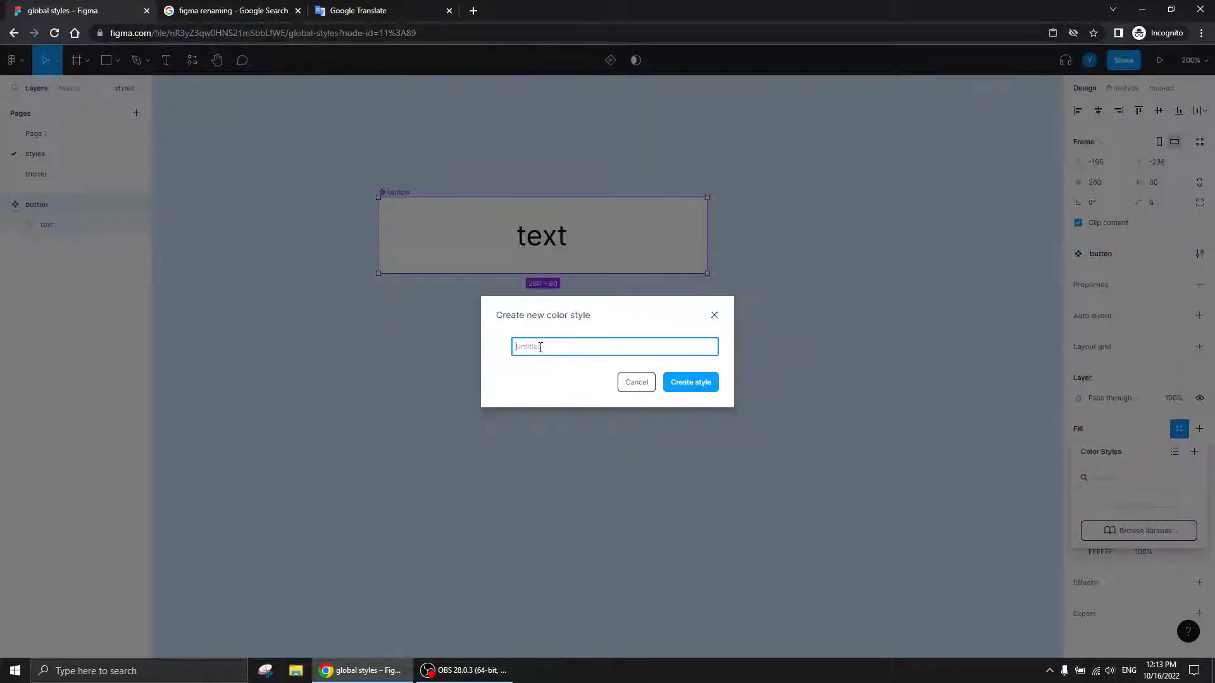
{"action": "type", "text": "white"}
{"action": "key", "text": "Return"}
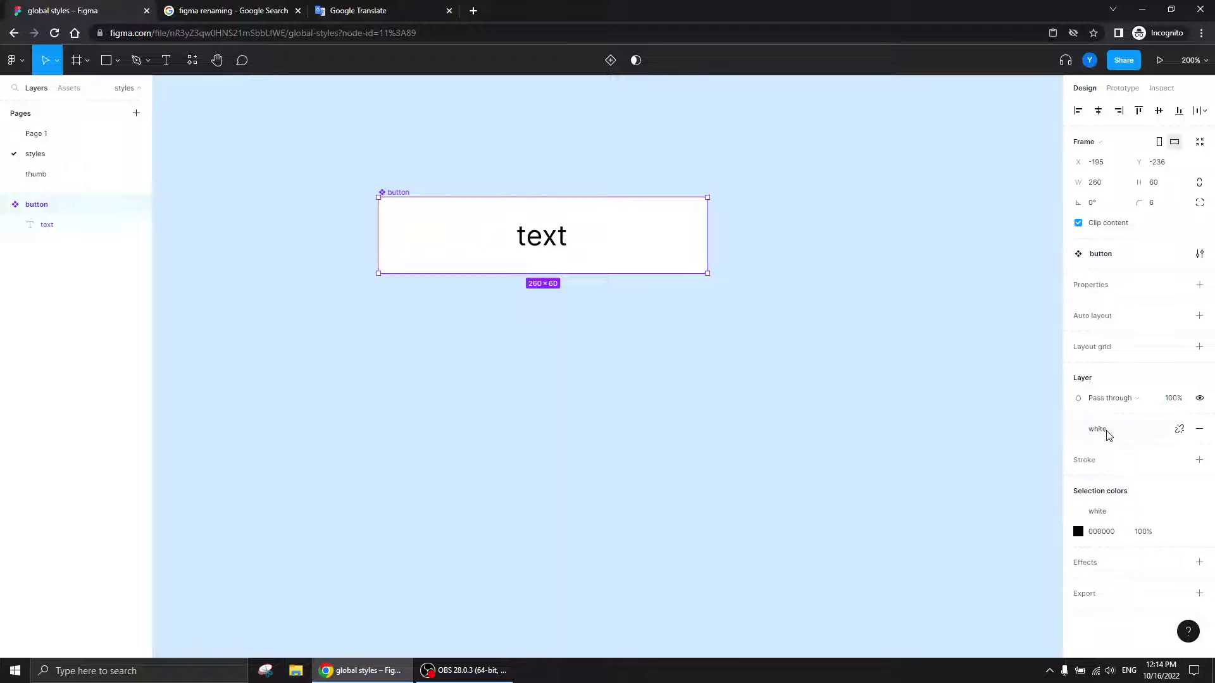
- Detach the white color style from the button component's fill
{"action": "left_click", "coordinate": [499, 361]}
{"action": "left_click", "coordinate": [407, 201]}
{"action": "left_click", "coordinate": [1178, 429]}
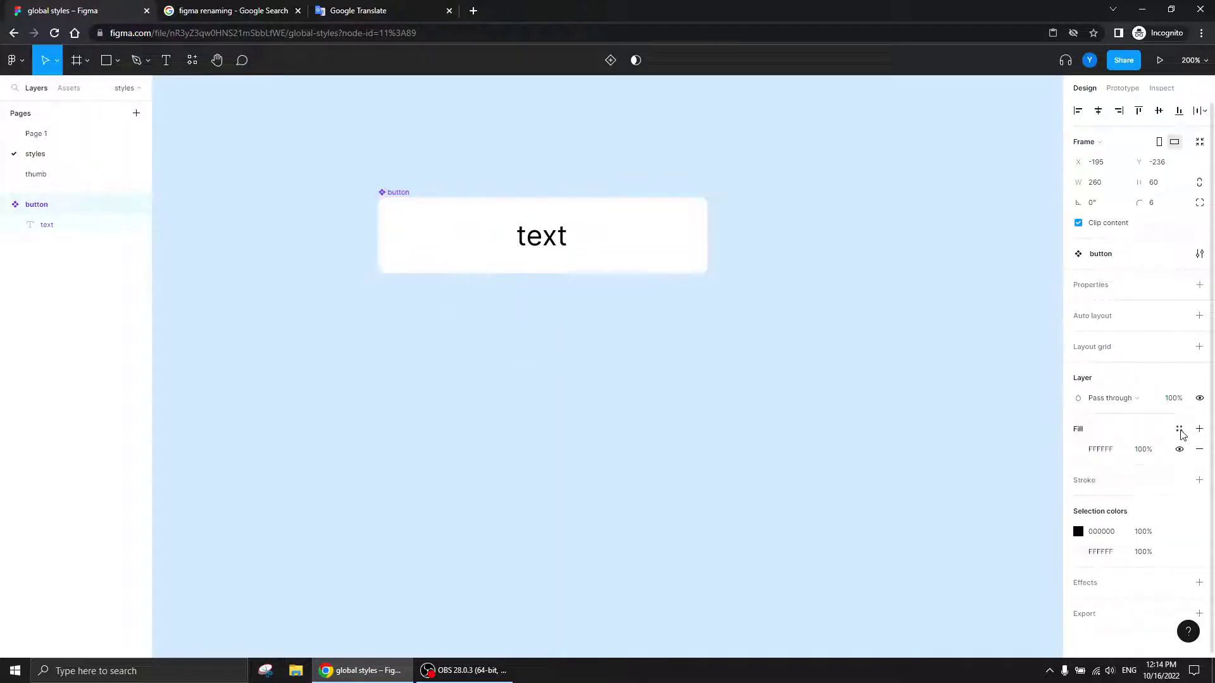
- Change the button component's solid fill to the light orange FFB885
{"action": "left_click", "coordinate": [1079, 450]}
{"action": "left_click_drag", "start_coordinate": [968, 332], "coordinate": [920, 177]}
{"action": "left_click", "coordinate": [933, 356]}
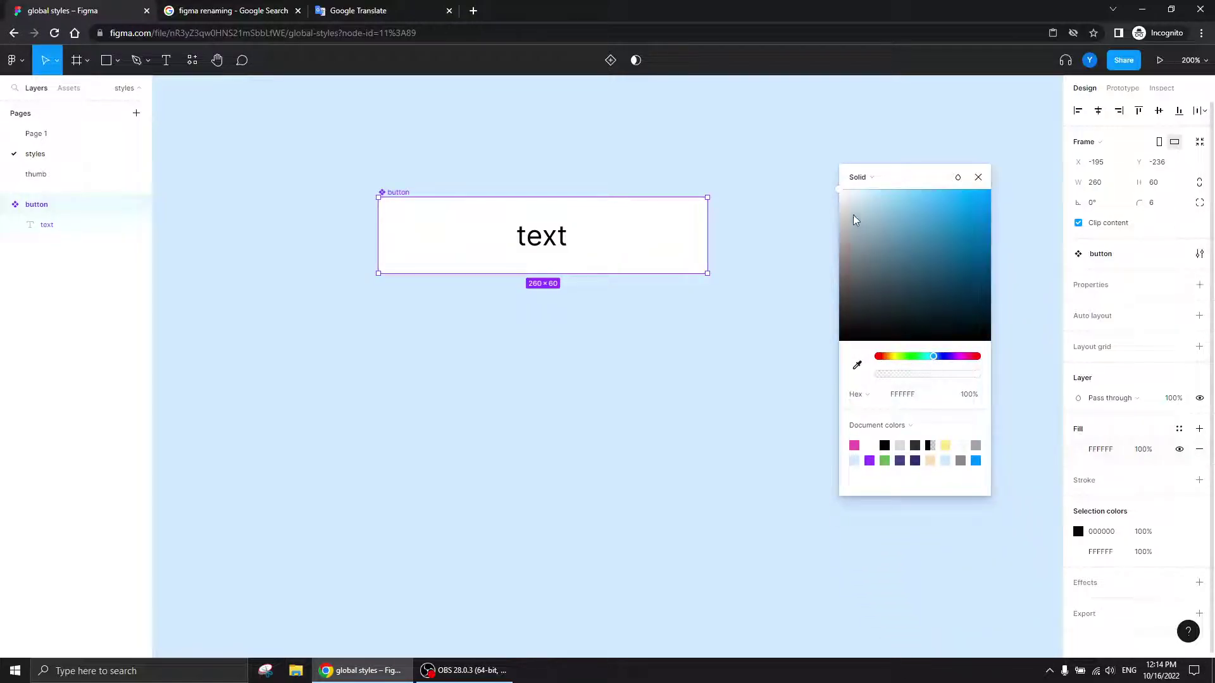
{"action": "left_click_drag", "start_coordinate": [841, 190], "coordinate": [871, 174]}
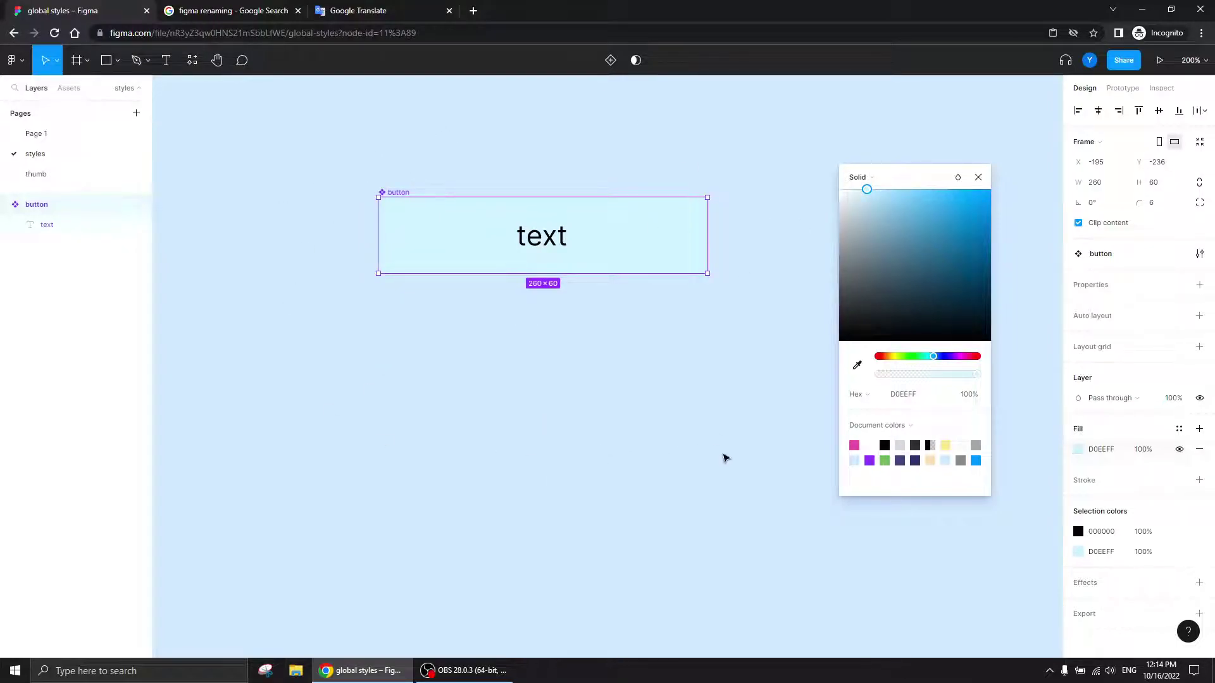
{"action": "left_click_drag", "start_coordinate": [933, 356], "coordinate": [885, 361]}
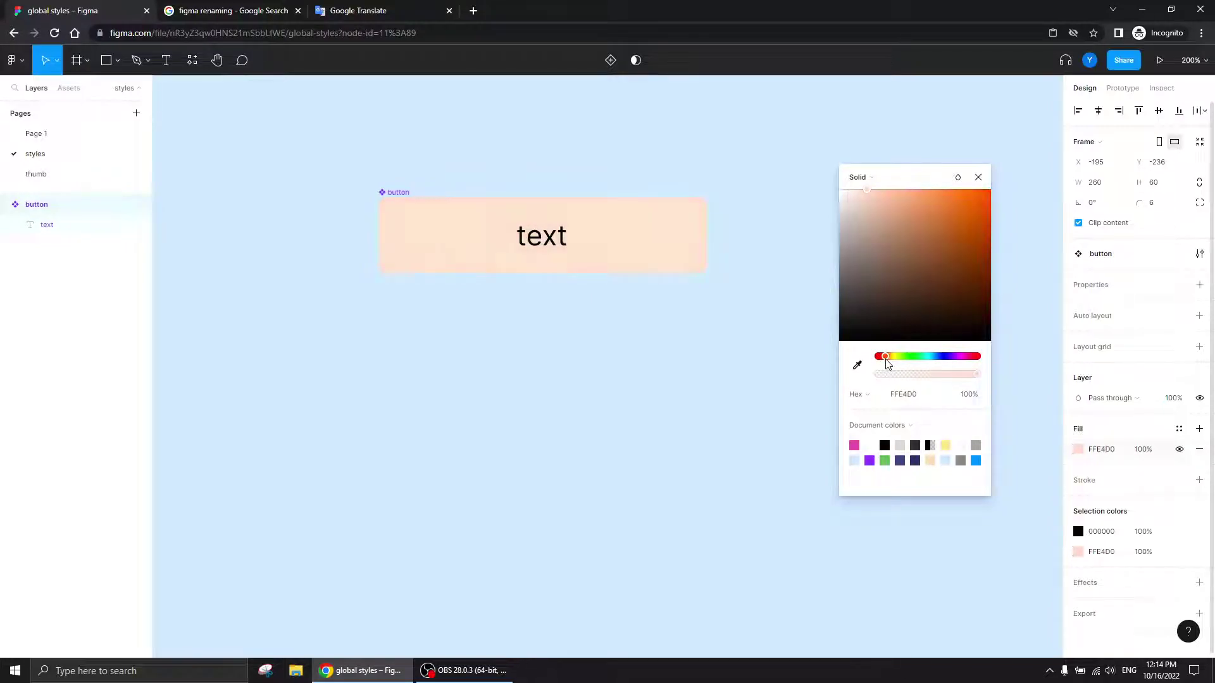
{"action": "left_click_drag", "start_coordinate": [868, 191], "coordinate": [912, 180]}
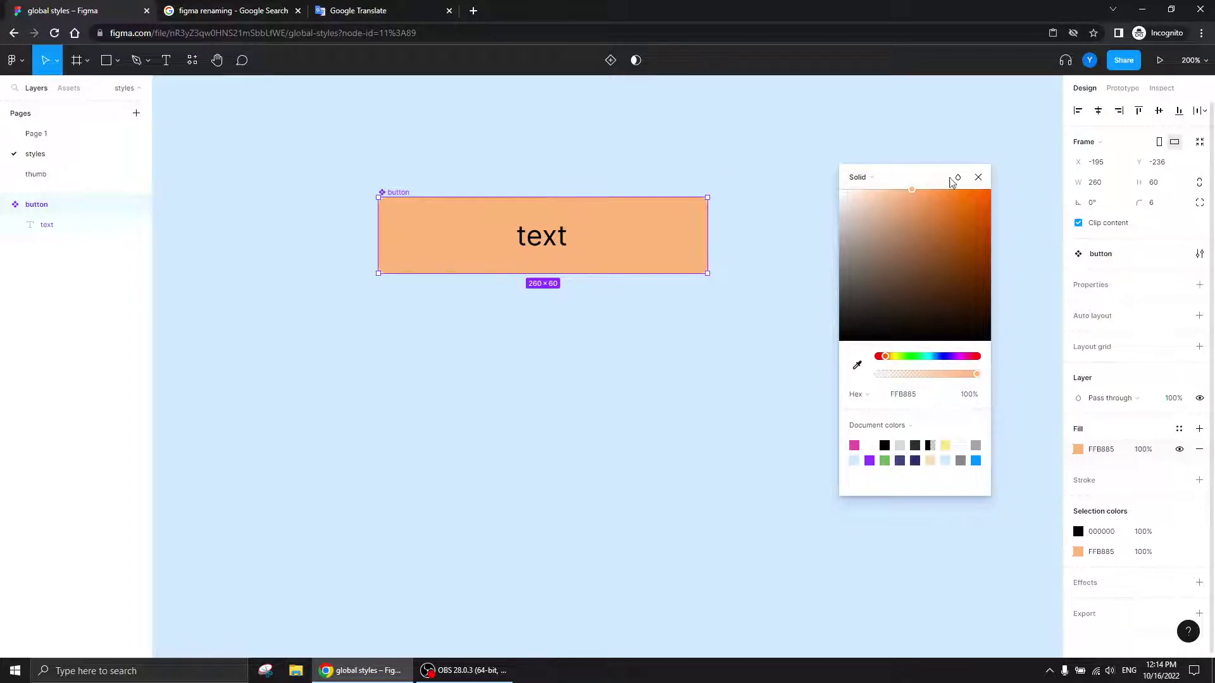
{"action": "left_click", "coordinate": [978, 180]}
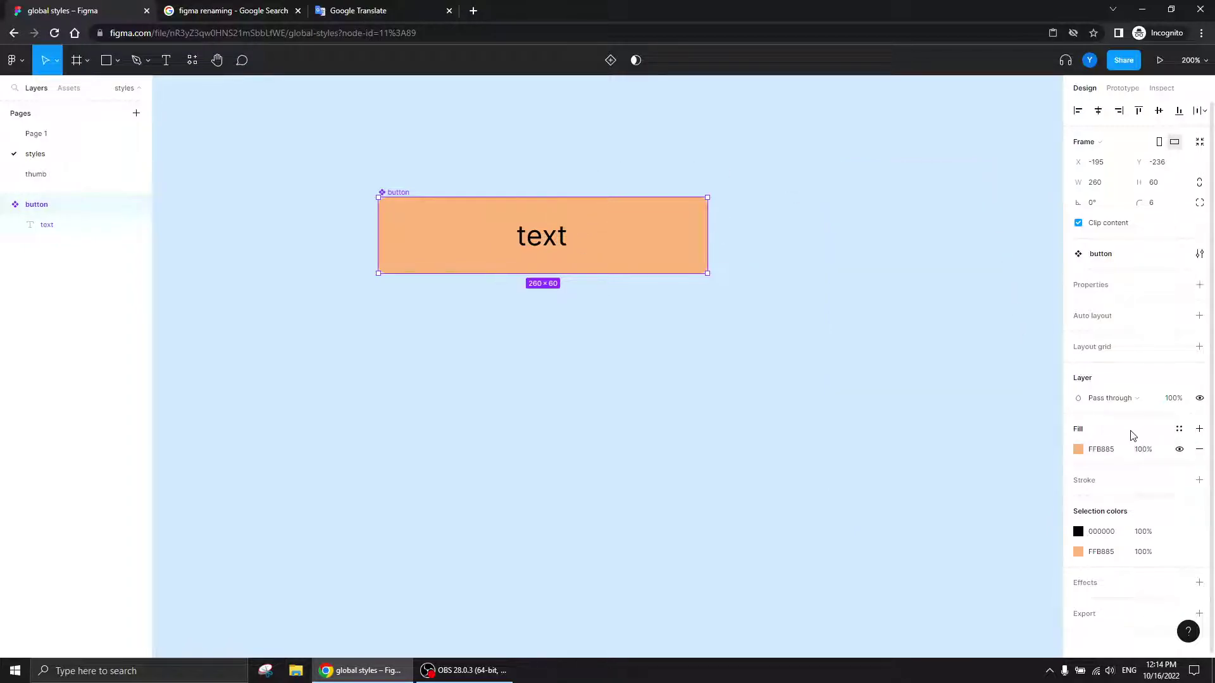
- Create a color style named orange from the button component's current fill
{"action": "left_click", "coordinate": [1179, 431]}
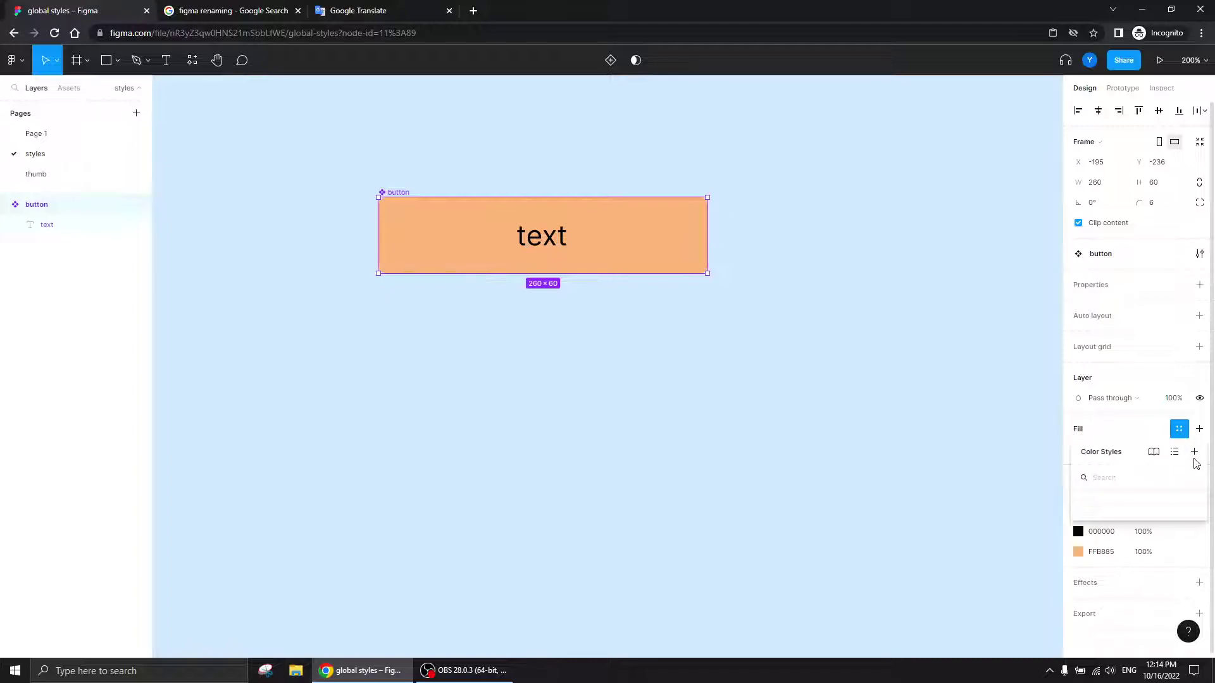
{"action": "left_click", "coordinate": [1194, 453]}
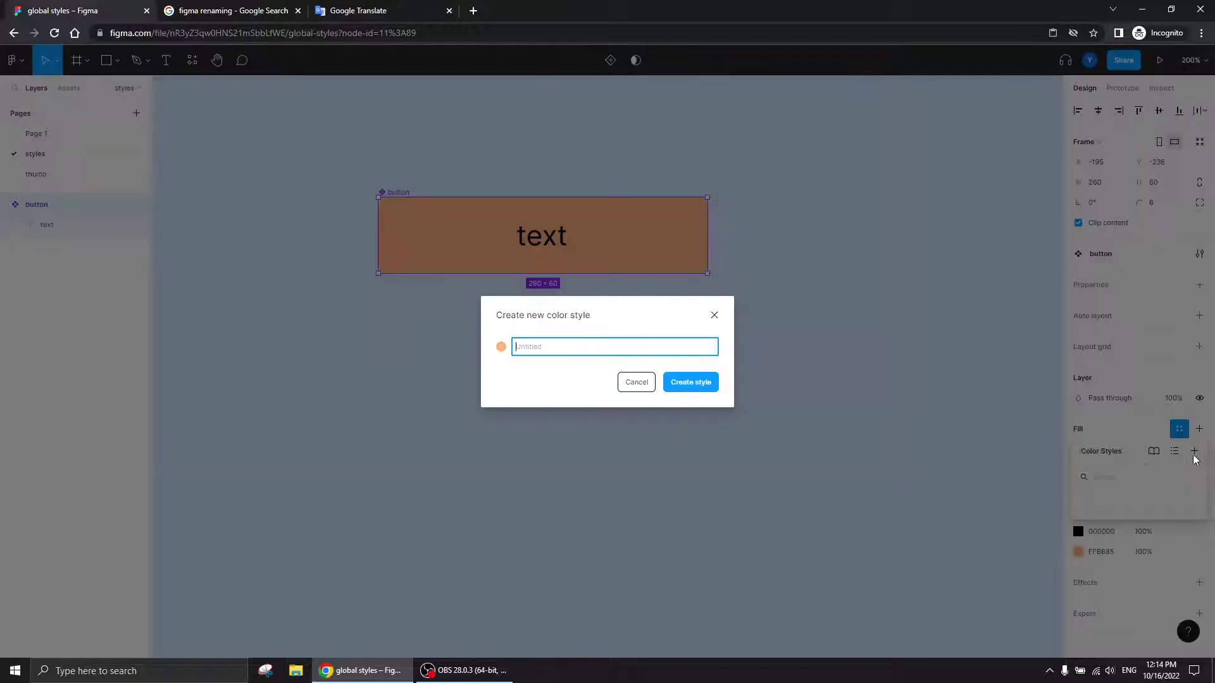
{"action": "type", "text": "orange"}
{"action": "left_click", "coordinate": [696, 381]}
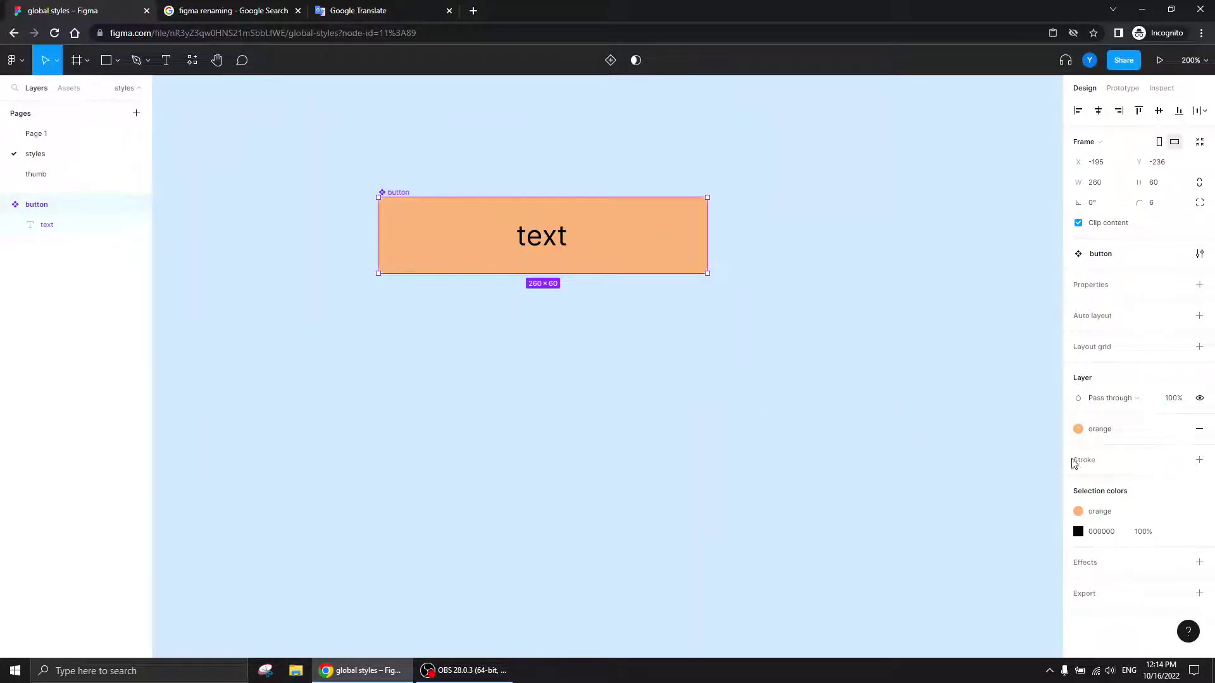
- Switch the button's fill to the white color style and back to orange, and detach the orange style
{"action": "left_click", "coordinate": [1099, 431]}
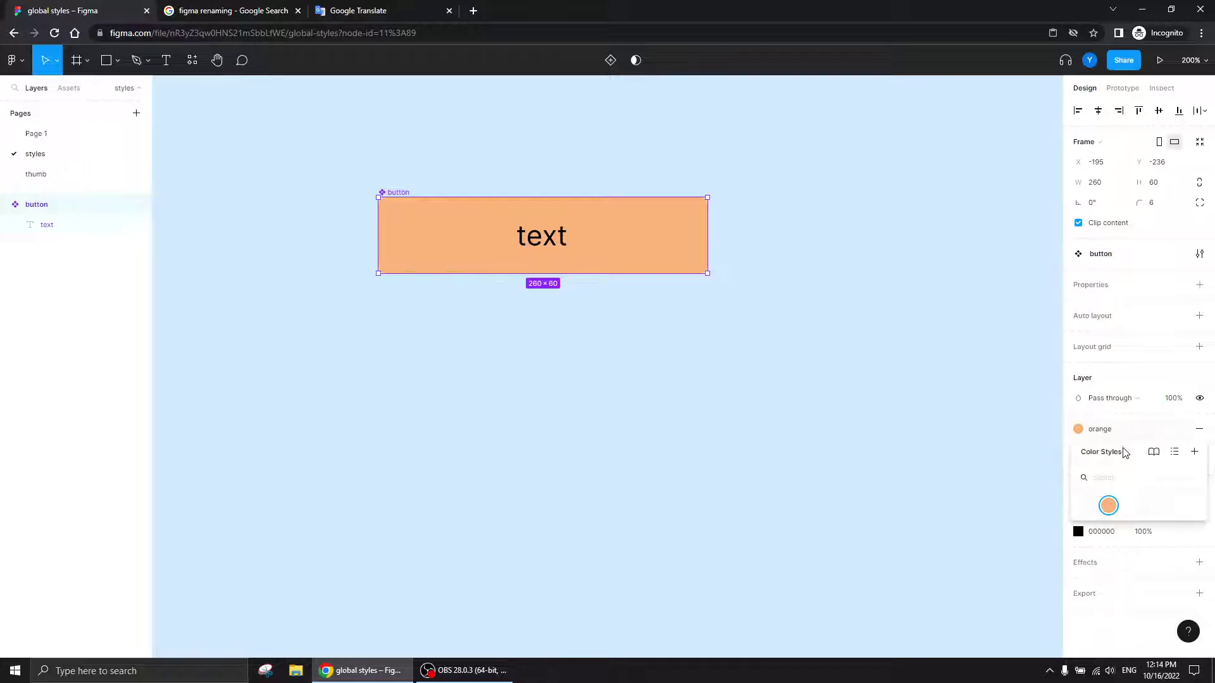
{"action": "left_click", "coordinate": [1087, 506]}
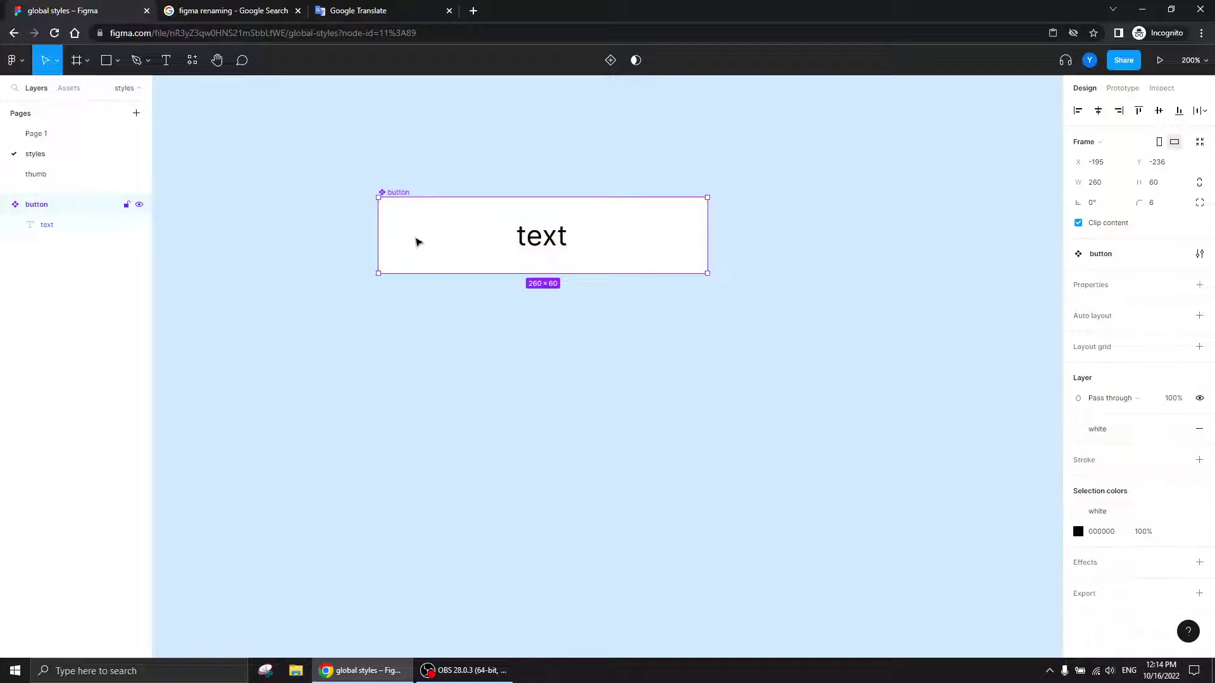
{"action": "left_click", "coordinate": [1125, 435]}
{"action": "left_click", "coordinate": [1104, 506]}
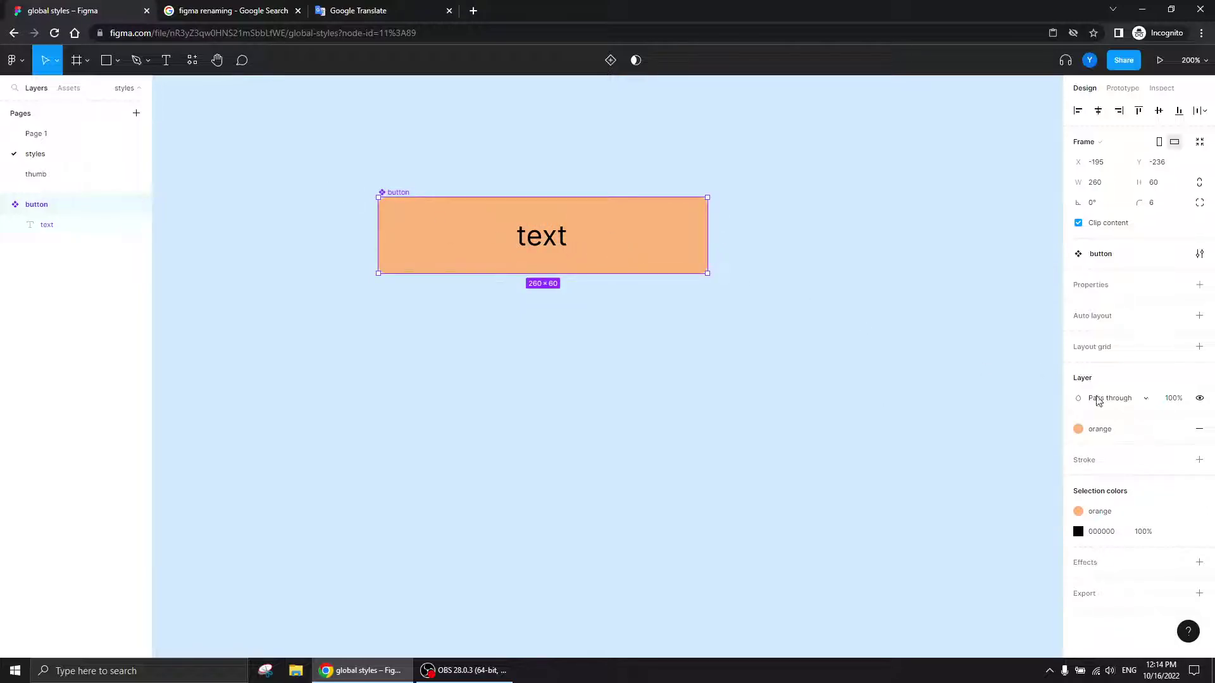
{"action": "left_click", "coordinate": [1179, 430]}
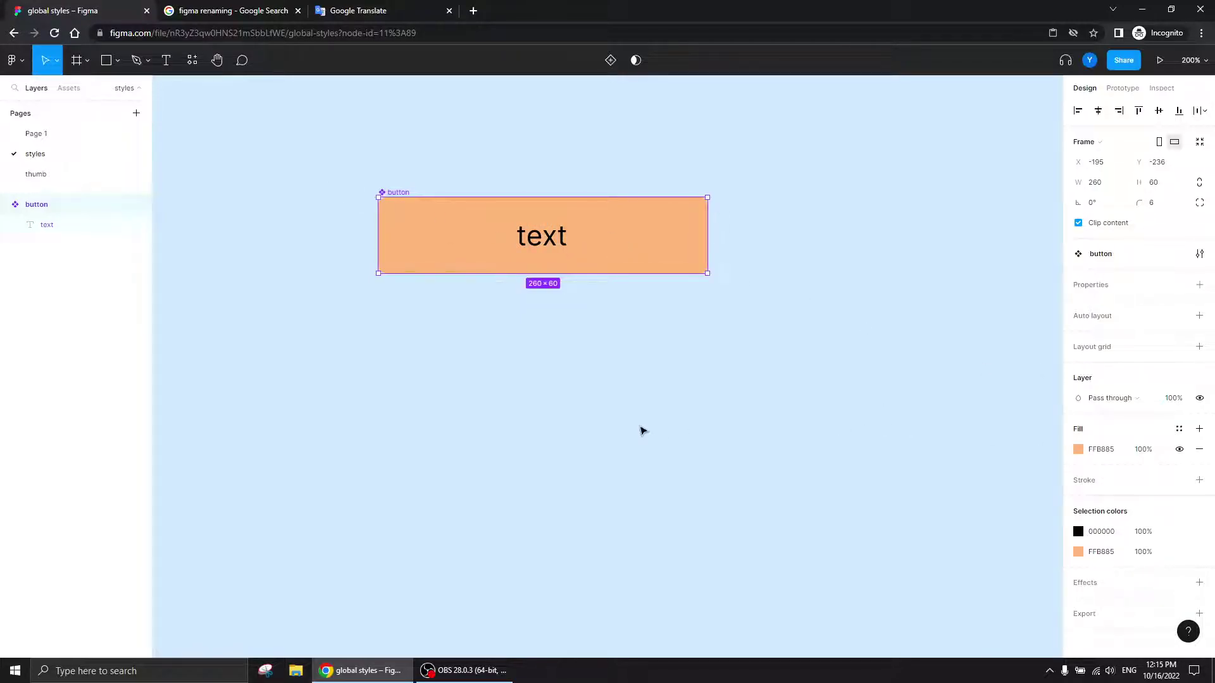
- Change the button component's detached orange fill to white
{"action": "left_click", "coordinate": [1078, 449]}
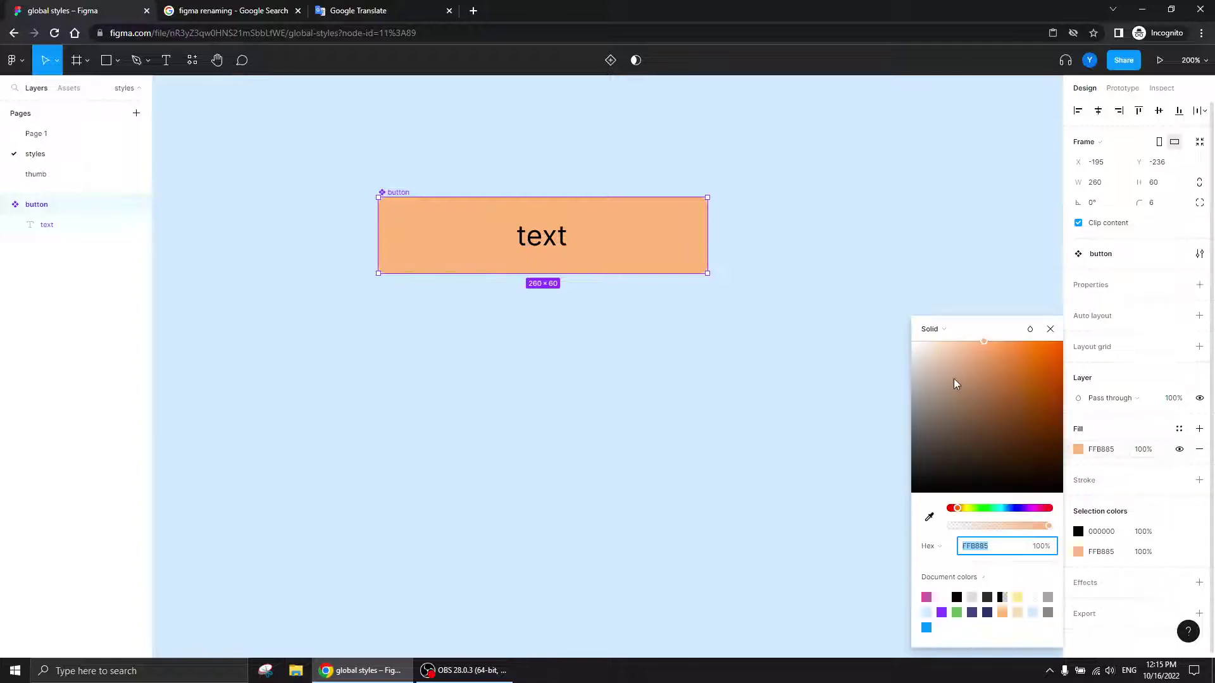
{"action": "left_click_drag", "start_coordinate": [955, 384], "coordinate": [824, 285]}
{"action": "left_click", "coordinate": [814, 265]}
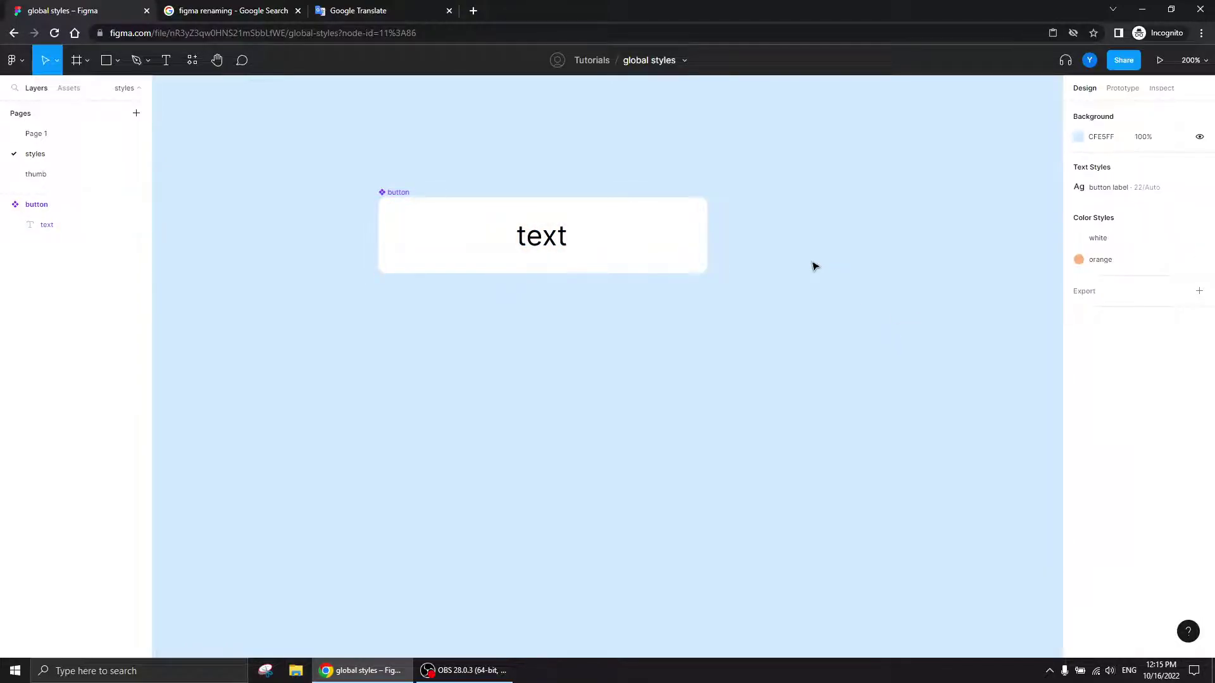
- Undo the white fill change and the detaching of the orange color style on the button component
{"action": "key", "text": "ctrl+z"}
{"action": "key", "text": "ctrl+z"}
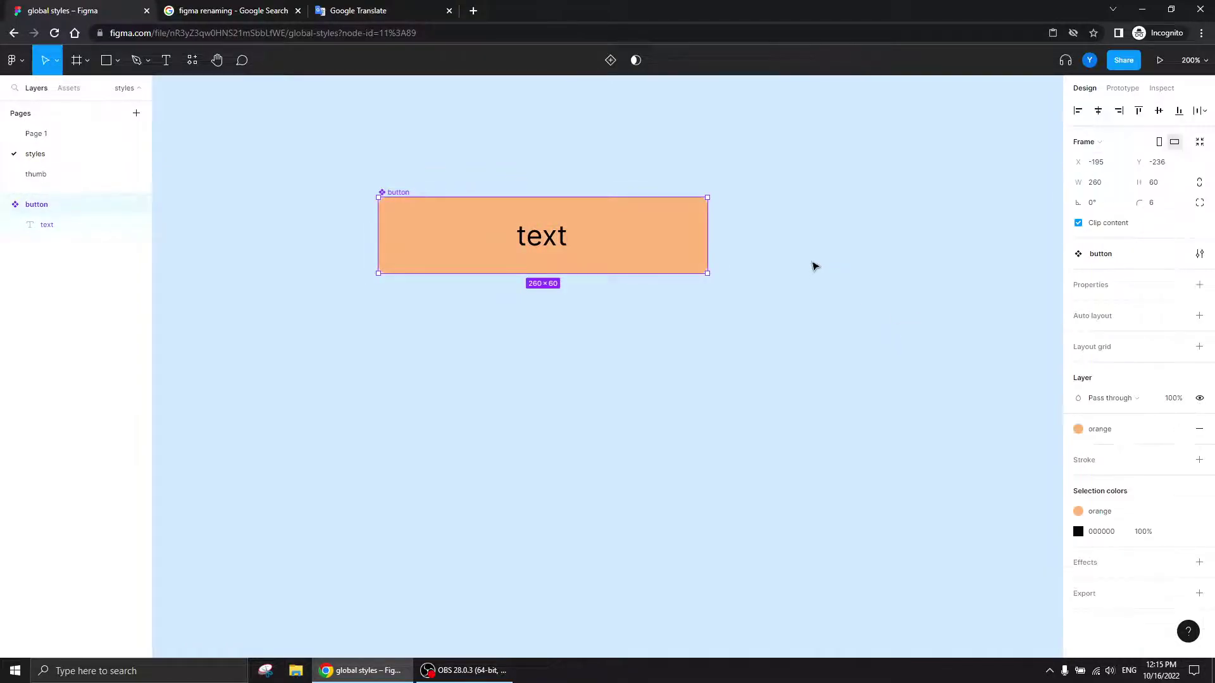
{"action": "left_click", "coordinate": [799, 325]}
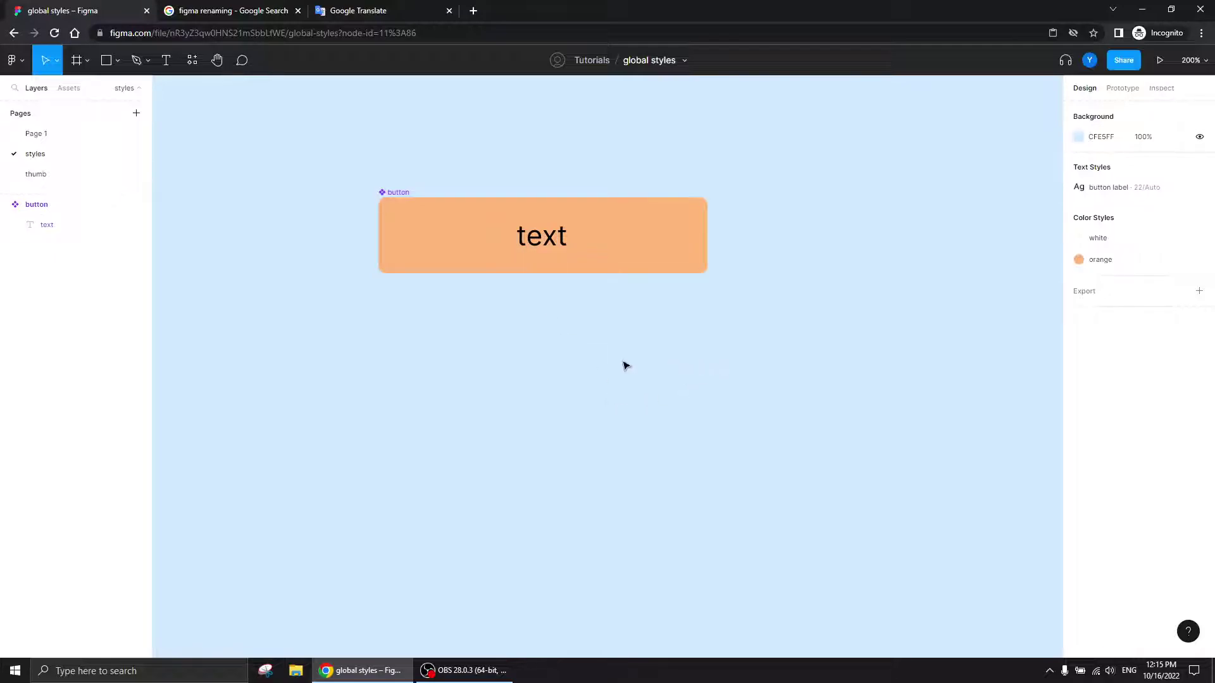
- Draw a frame about 282 × 309 beside the button component and a rectangle about 271 × 191 across its upper part
{"action": "key", "text": "f"}
{"action": "left_click_drag", "start_coordinate": [1019, 174], "coordinate": [750, 470]}
{"action": "scroll", "coordinate": [735, 477], "scroll_direction": "right", "scroll_amount": 5}
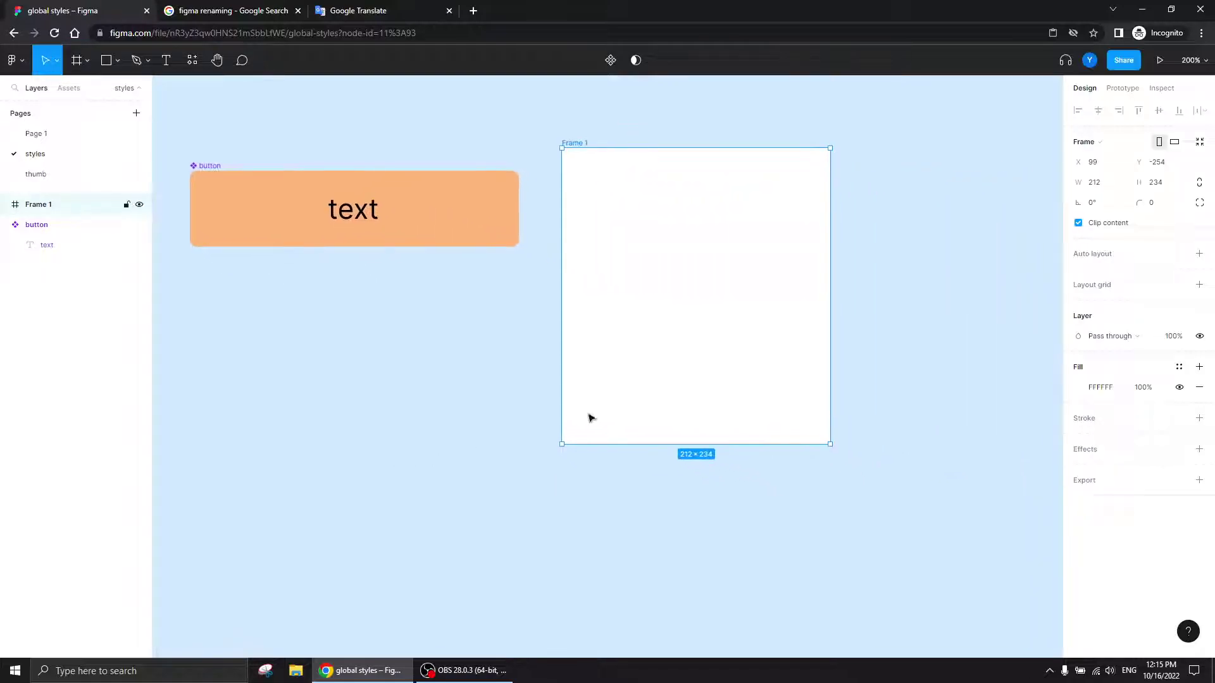
{"action": "left_click_drag", "start_coordinate": [827, 449], "coordinate": [919, 539]}
{"action": "left_click", "coordinate": [106, 62]}
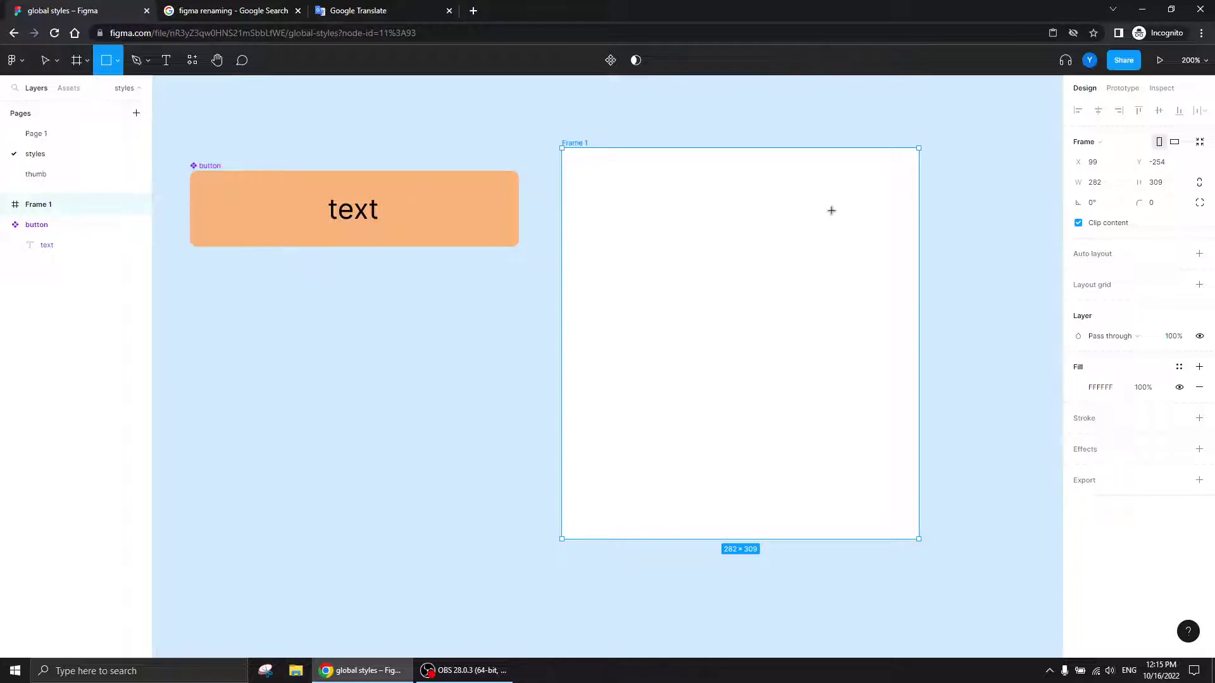
{"action": "left_click_drag", "start_coordinate": [911, 157], "coordinate": [568, 398]}
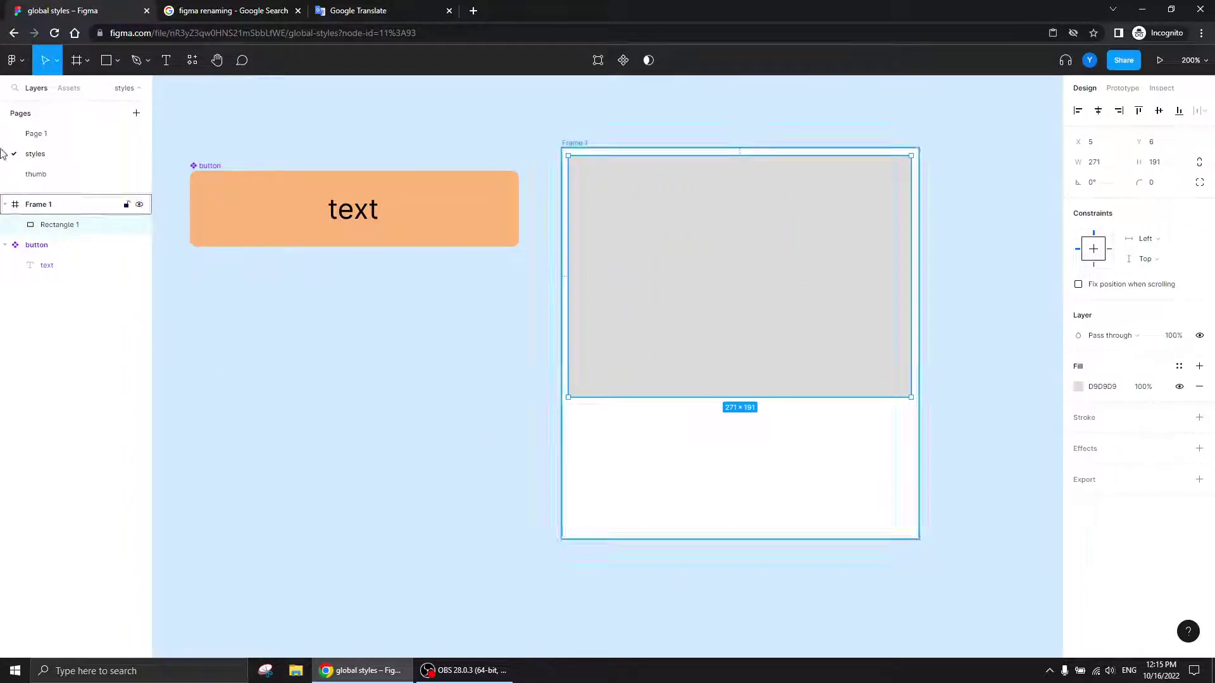
- Add a text layer reading Title in the frame, below the gray rectangle
{"action": "left_click", "coordinate": [166, 60]}
{"action": "left_click", "coordinate": [575, 424]}
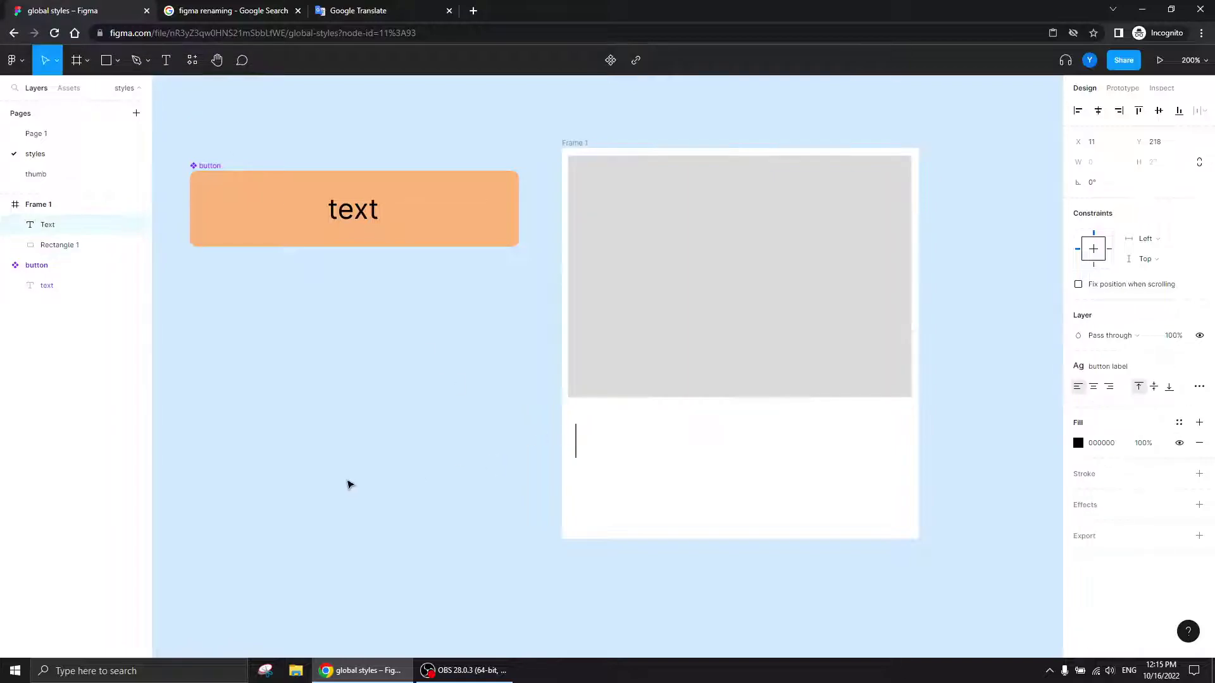
{"action": "type", "text": "Title"}
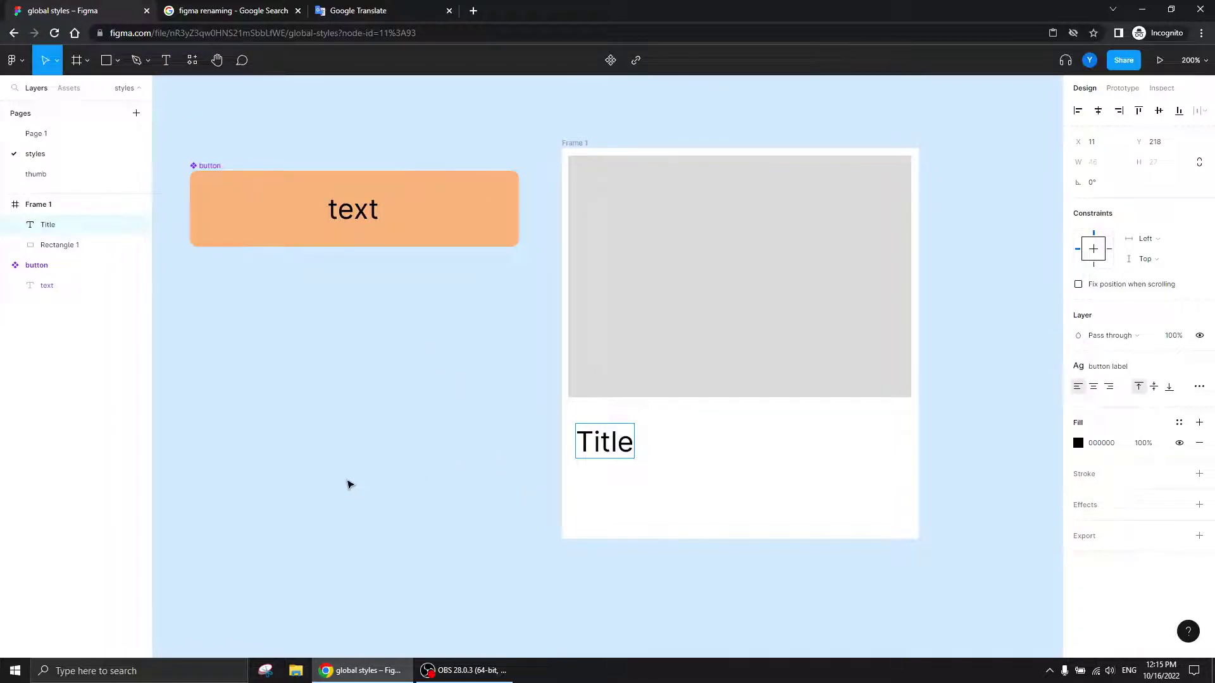
{"action": "key", "text": "Escape"}
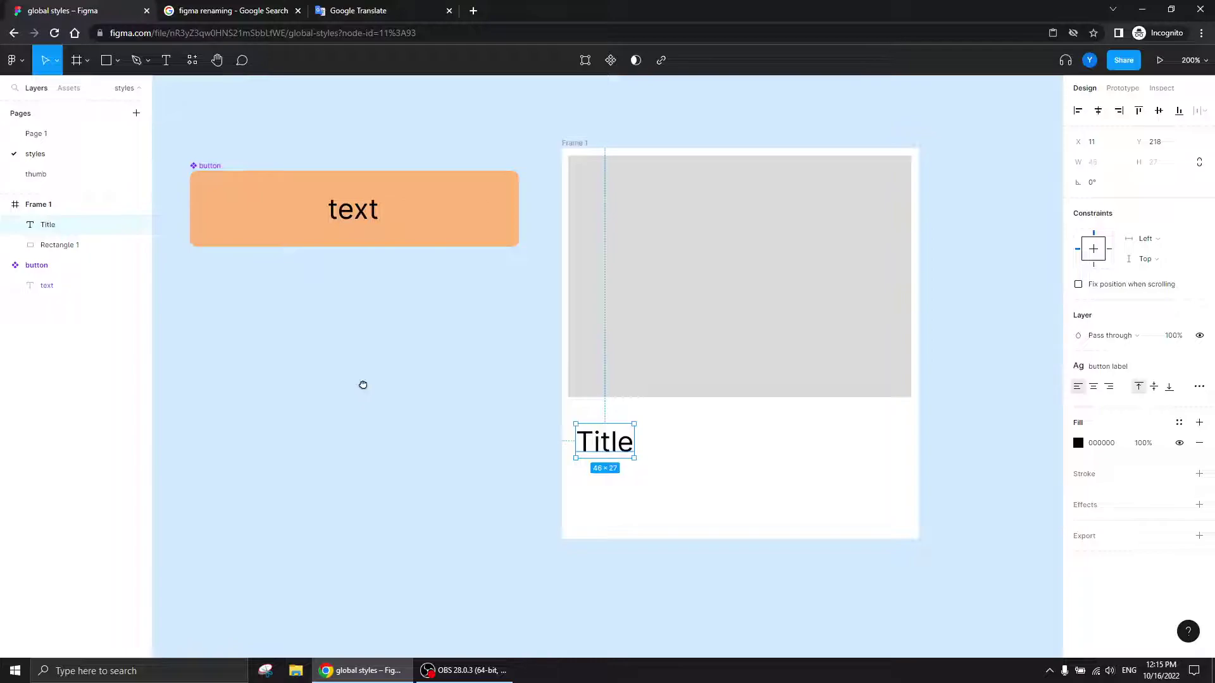
- Detach the button label text style from the Title text and set its font size to 30
{"action": "scroll", "coordinate": [434, 364], "scroll_direction": "left", "scroll_amount": 2}
{"action": "scroll", "coordinate": [465, 369], "scroll_direction": "down", "scroll_amount": 3}
{"action": "left_click_drag", "start_coordinate": [465, 365], "coordinate": [347, 318]}
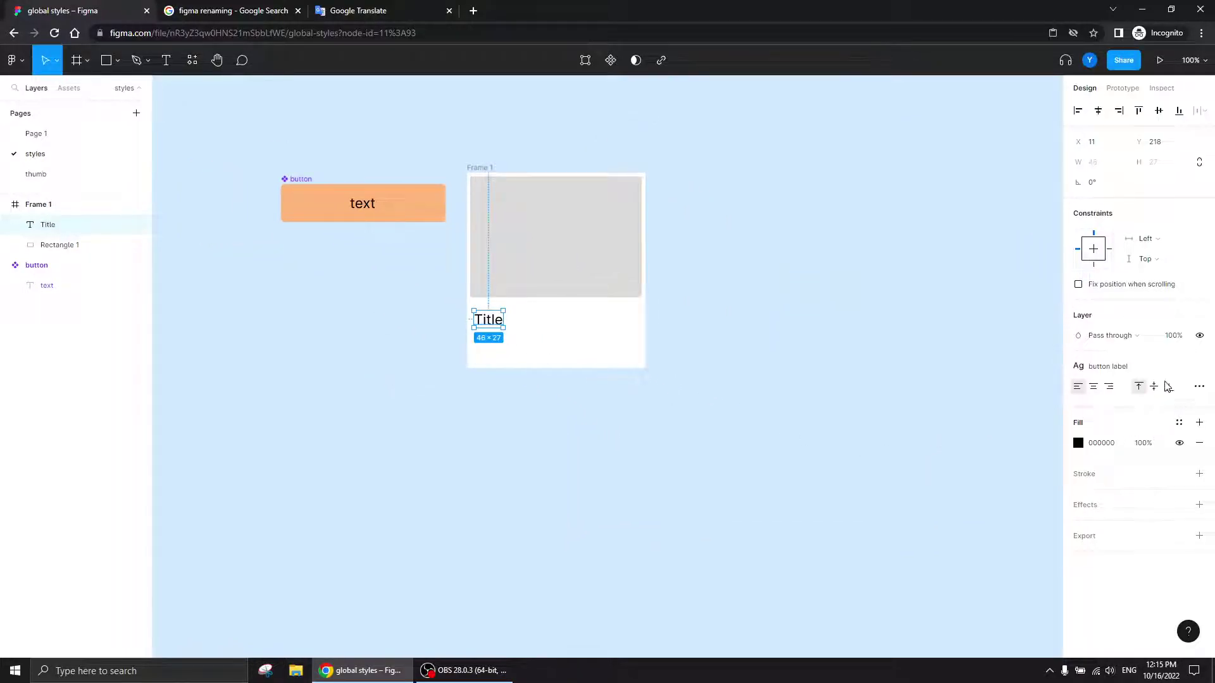
{"action": "left_click", "coordinate": [1199, 371]}
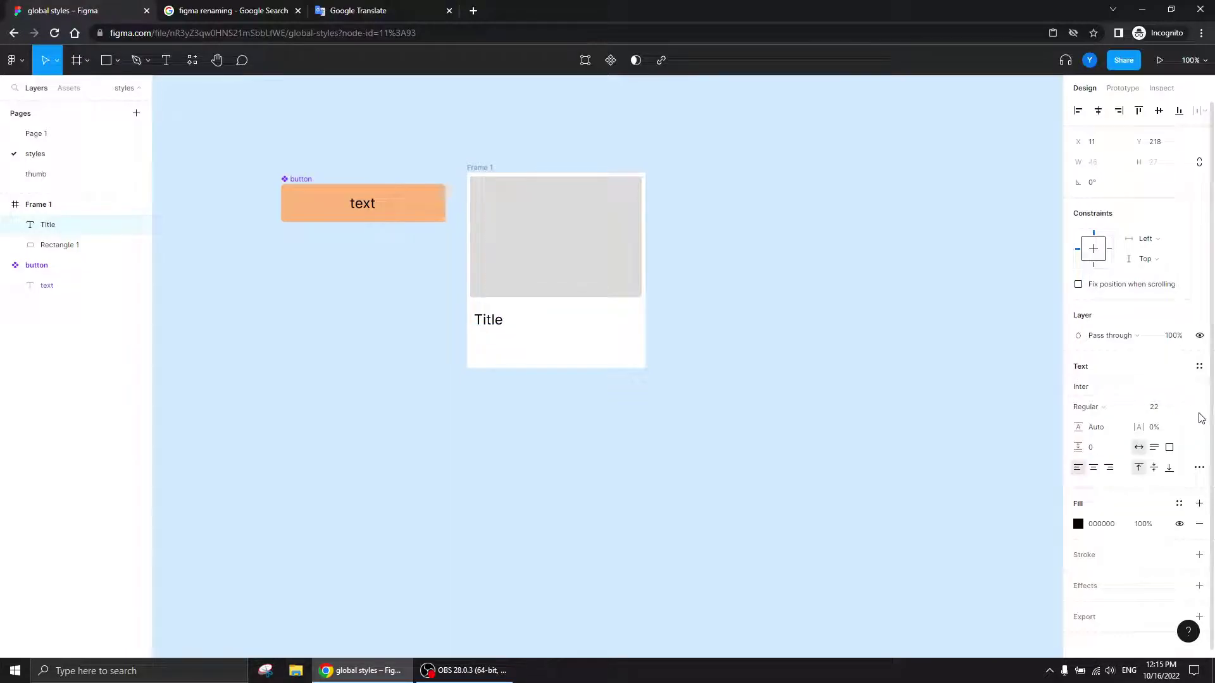
{"action": "left_click", "coordinate": [1161, 409]}
{"action": "key", "text": "Return"}
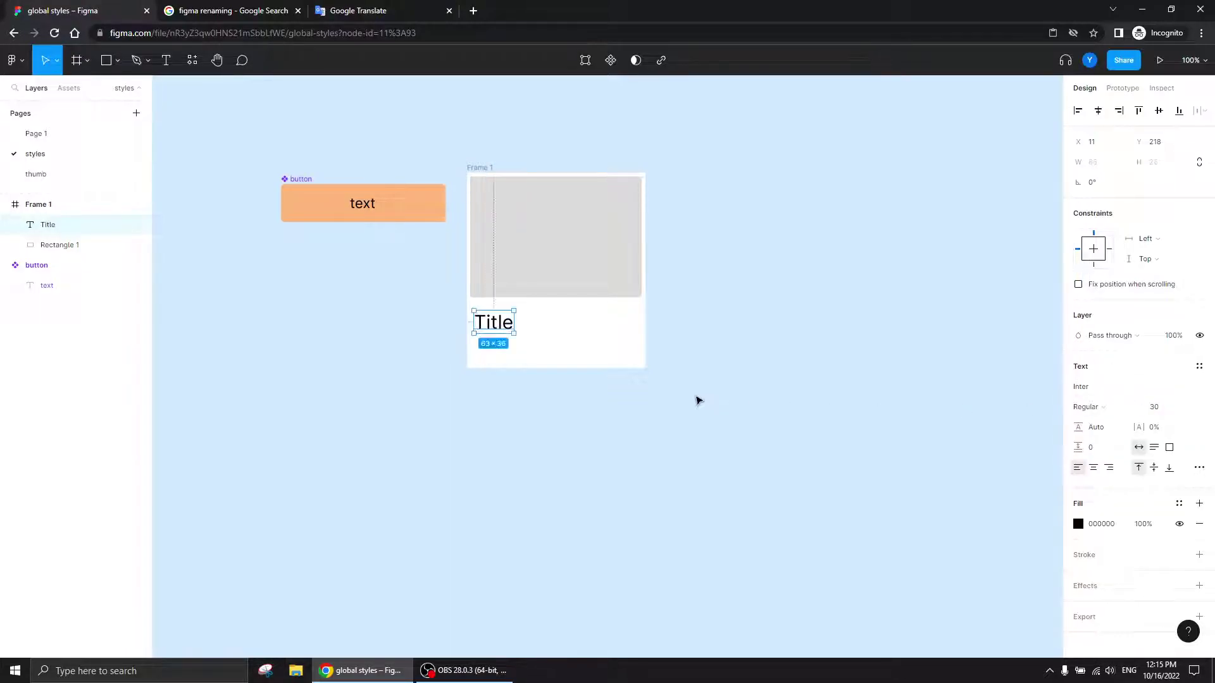
- Set the Title text's weight to Bold and move it into line with the rectangle's left edge
{"action": "left_click", "coordinate": [1088, 408]}
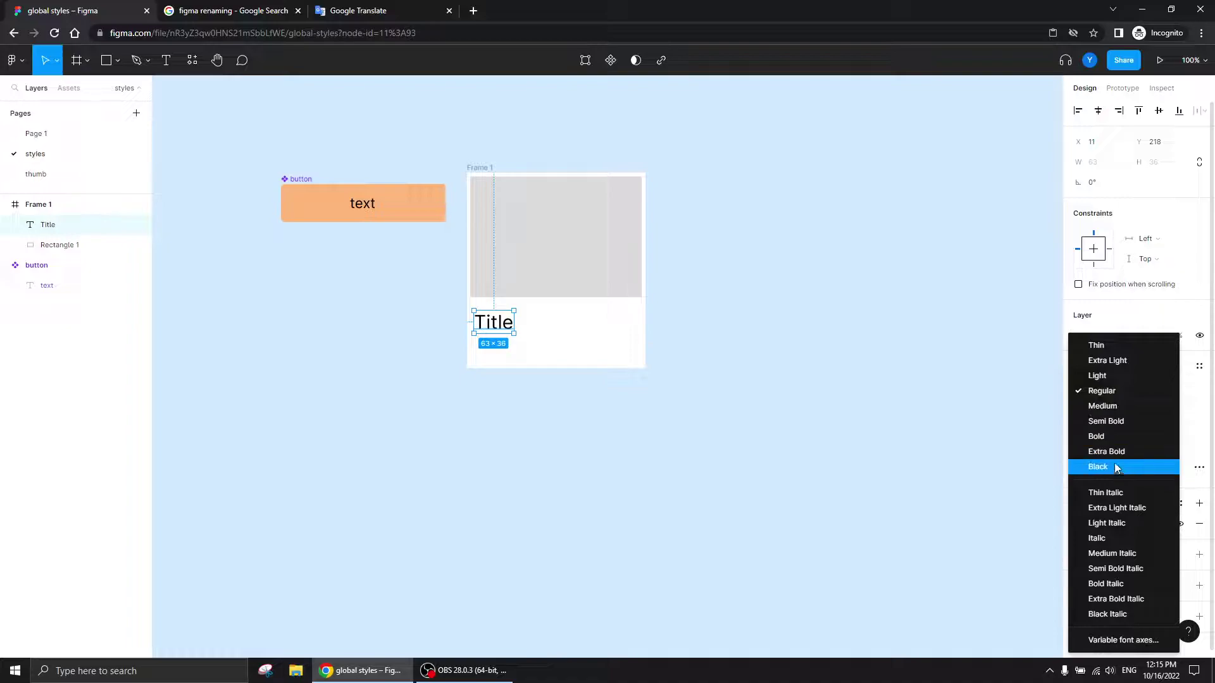
{"action": "left_click", "coordinate": [1098, 436]}
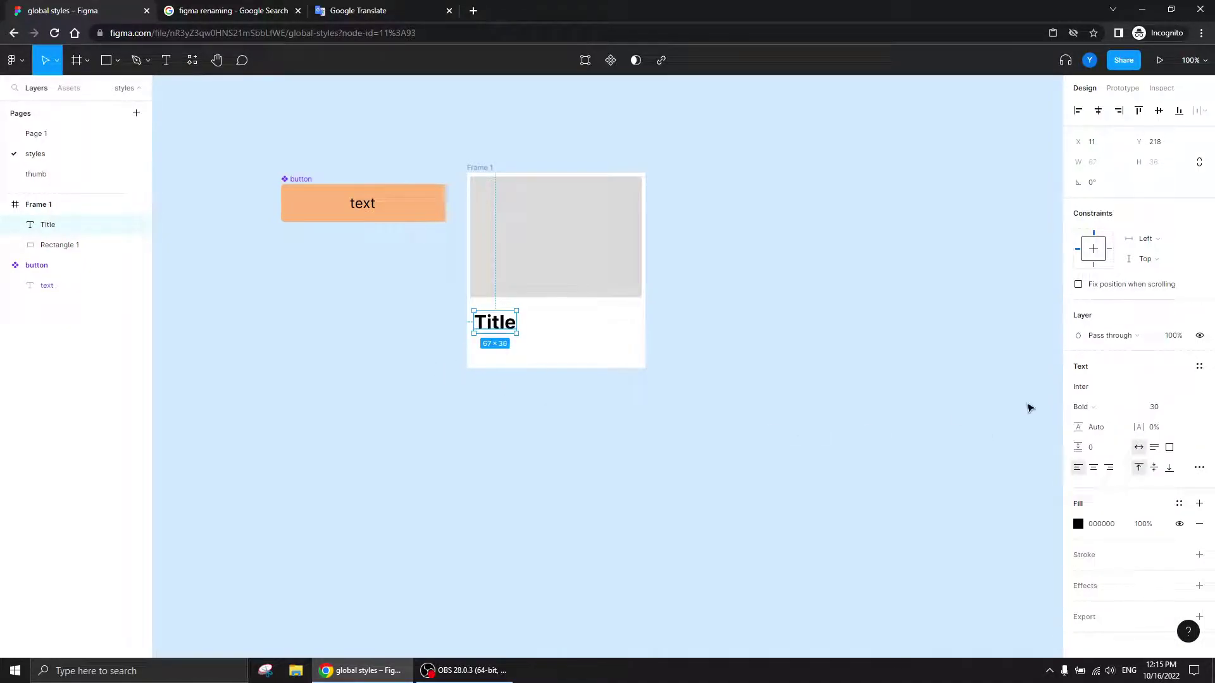
{"action": "left_click_drag", "start_coordinate": [488, 327], "coordinate": [484, 323]}
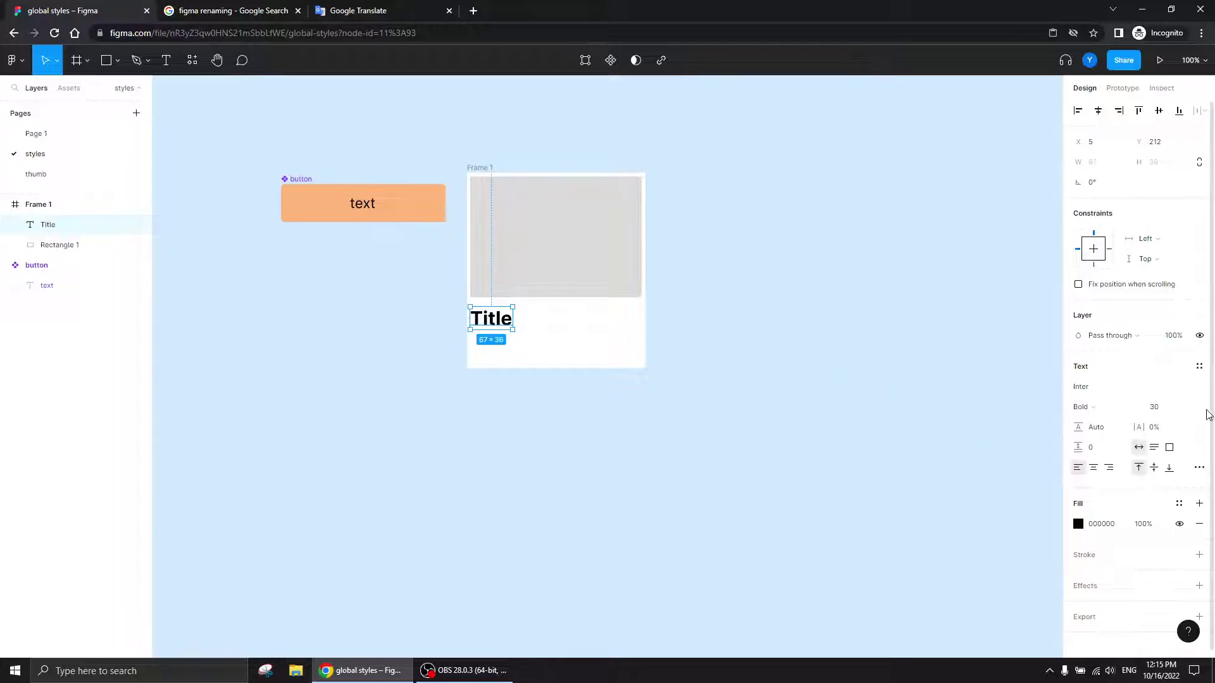
- Create a text style named content card title from the Title text and review the list of text styles
{"action": "left_click", "coordinate": [1199, 367]}
{"action": "left_click", "coordinate": [1193, 389]}
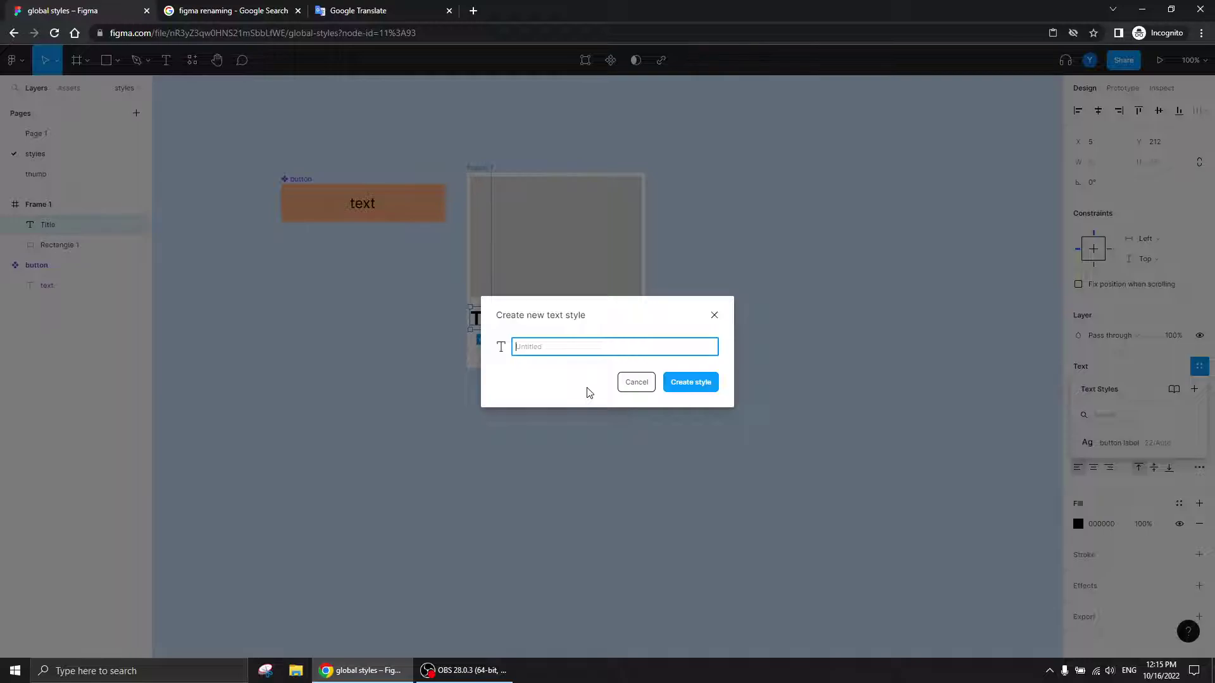
{"action": "type", "text": "car"}
{"action": "key", "text": "BackSpace"}
{"action": "key", "text": "BackSpace"}
{"action": "type", "text": "con"}
{"action": "key", "text": "Return"}
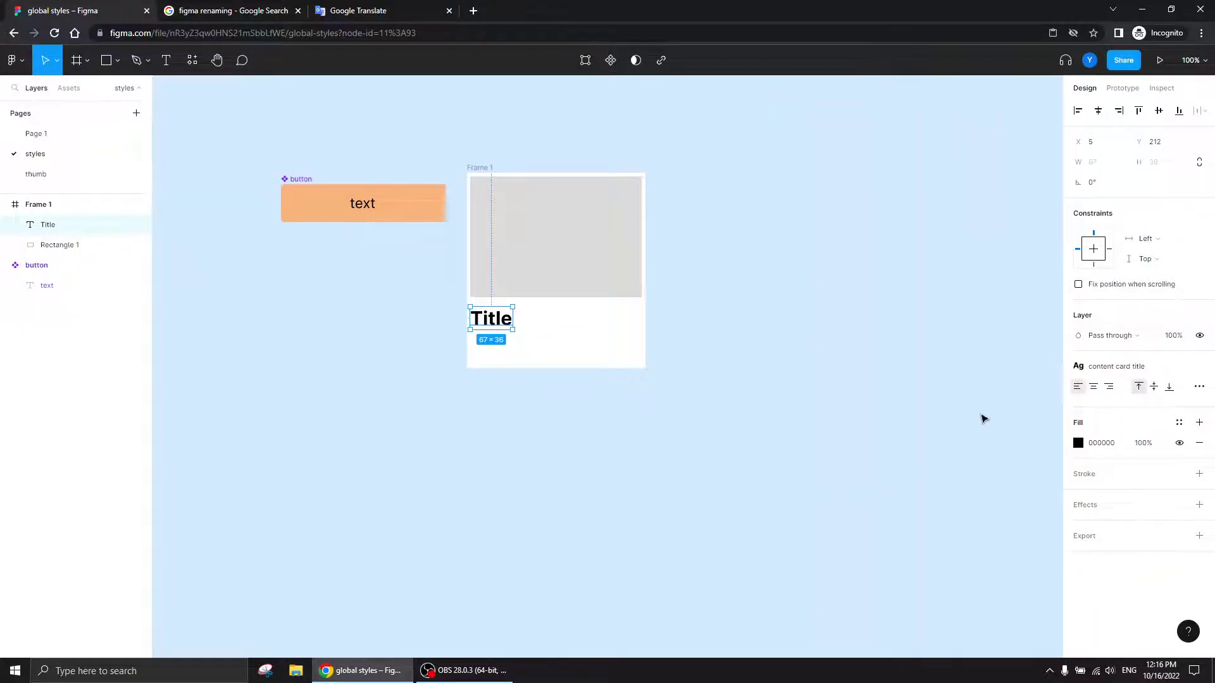
{"action": "left_click", "coordinate": [1102, 372]}
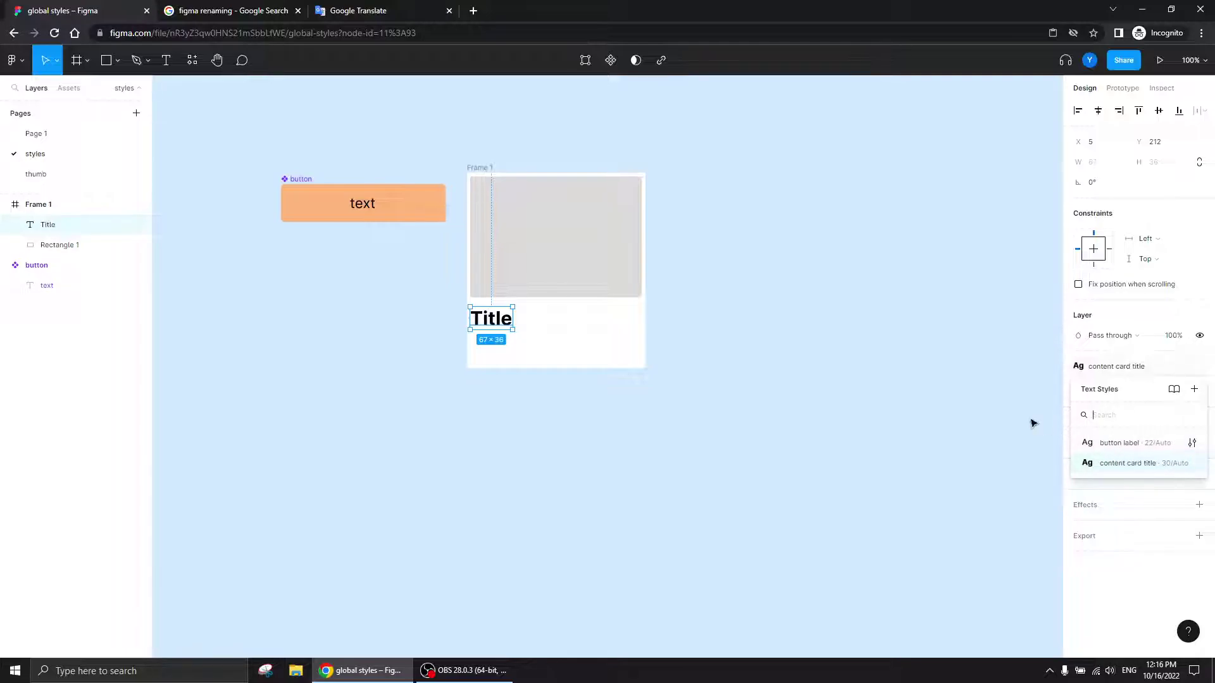
{"action": "left_click", "coordinate": [849, 242]}
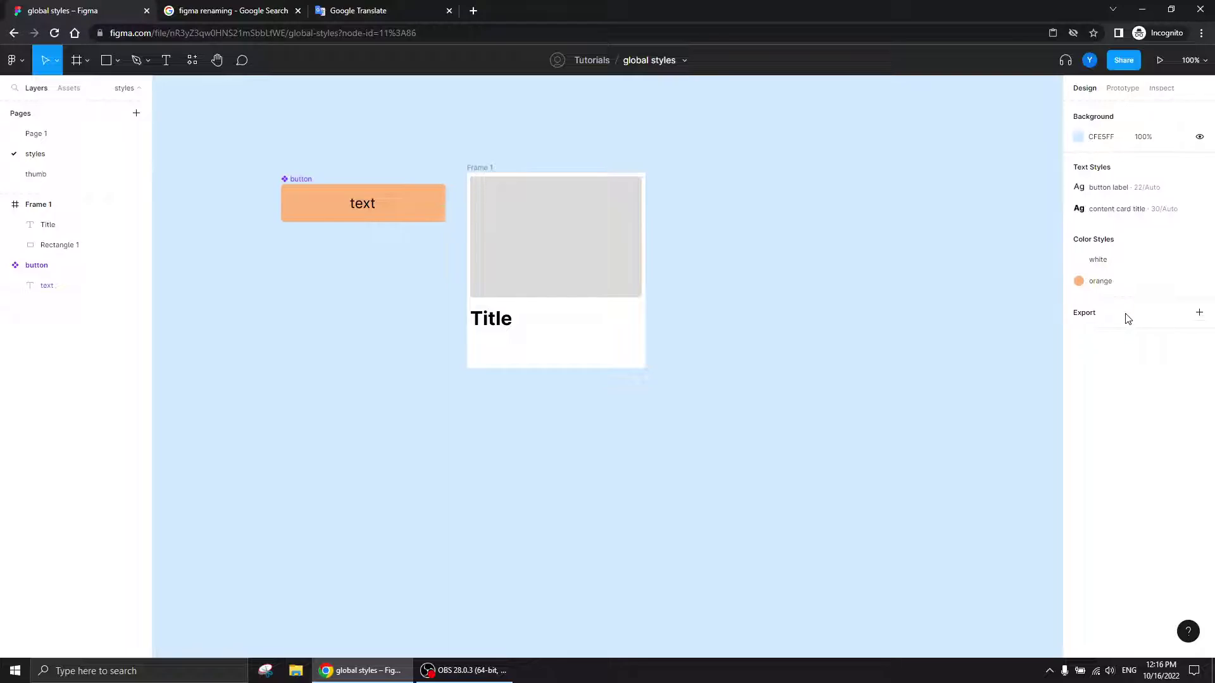
- Put the white color style in a new folder named brand
{"action": "right_click", "coordinate": [1118, 262]}
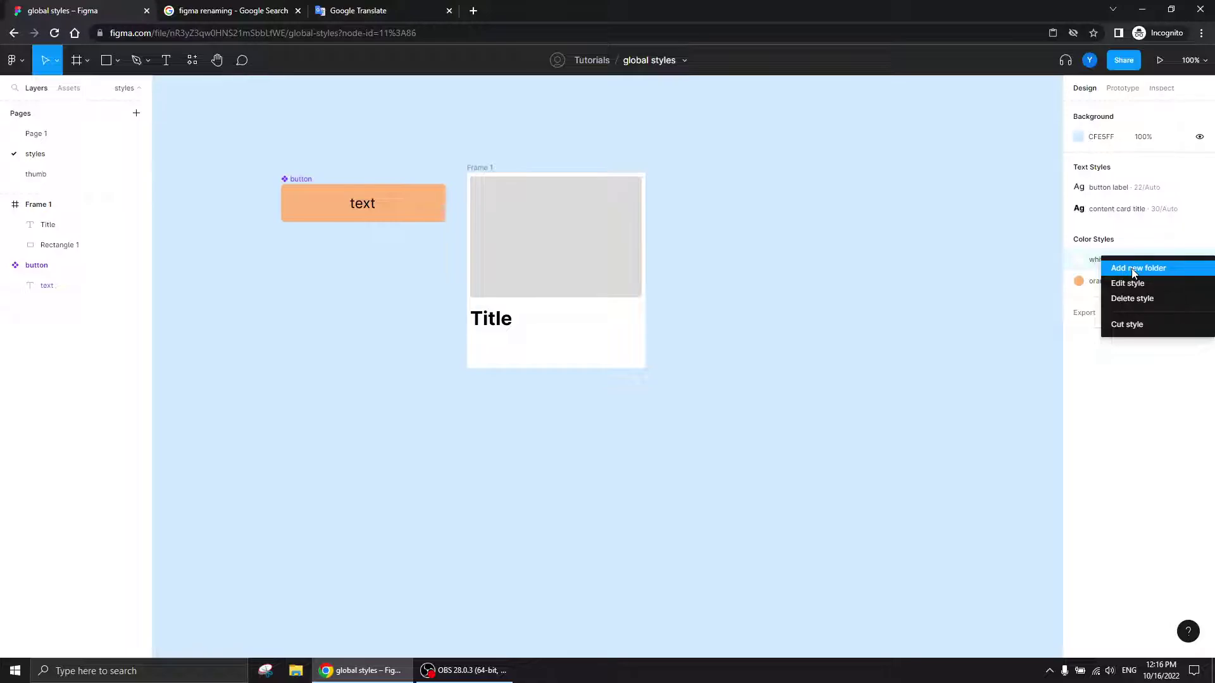
{"action": "left_click", "coordinate": [1131, 268]}
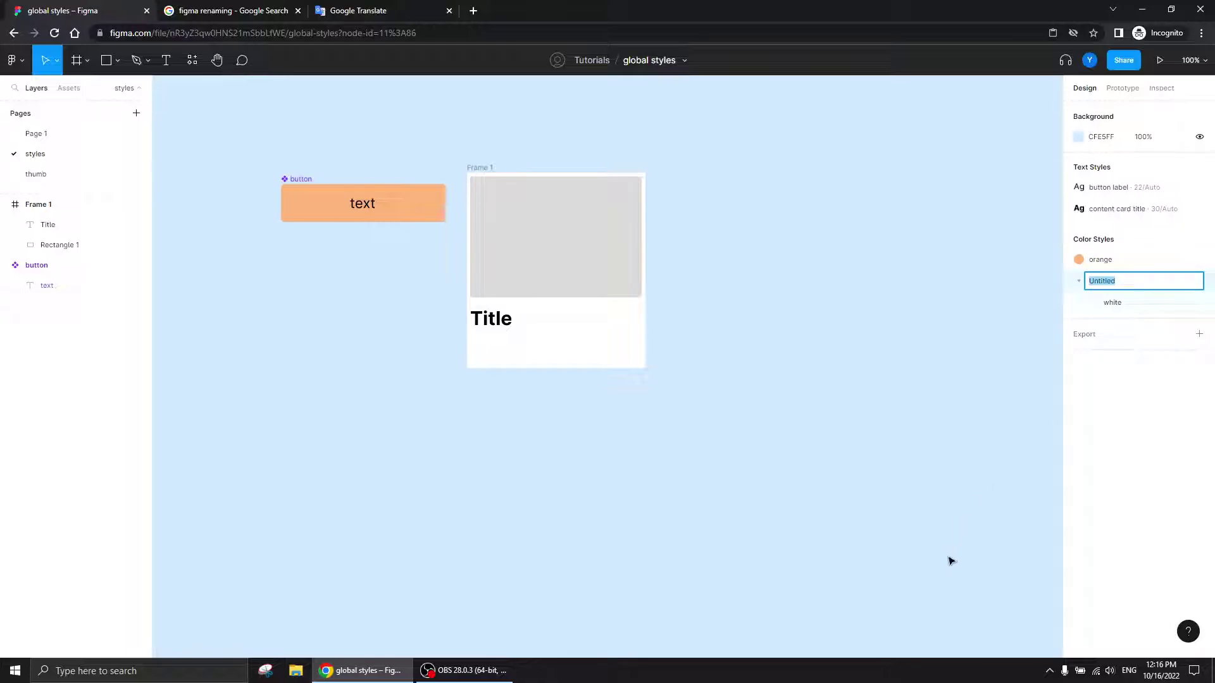
{"action": "type", "text": "brand"}
{"action": "key", "text": "Return"}
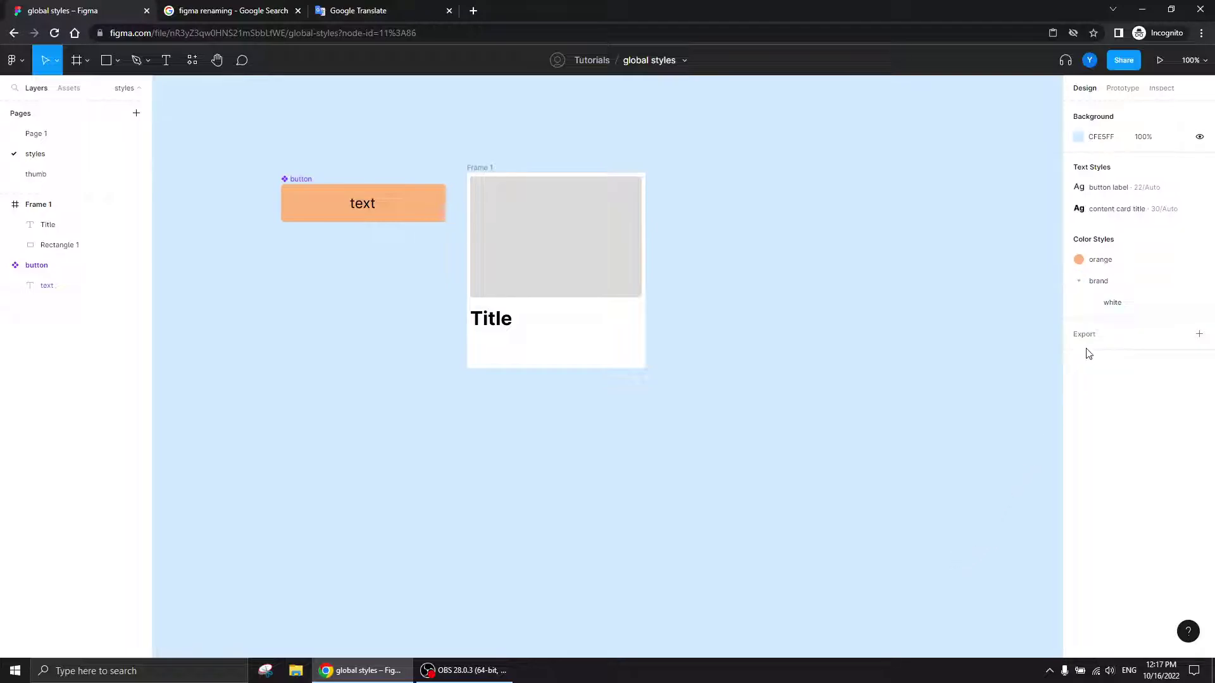
- Move the orange color style into the brand folder and collapse the folder
{"action": "left_click_drag", "start_coordinate": [1105, 262], "coordinate": [1119, 294]}
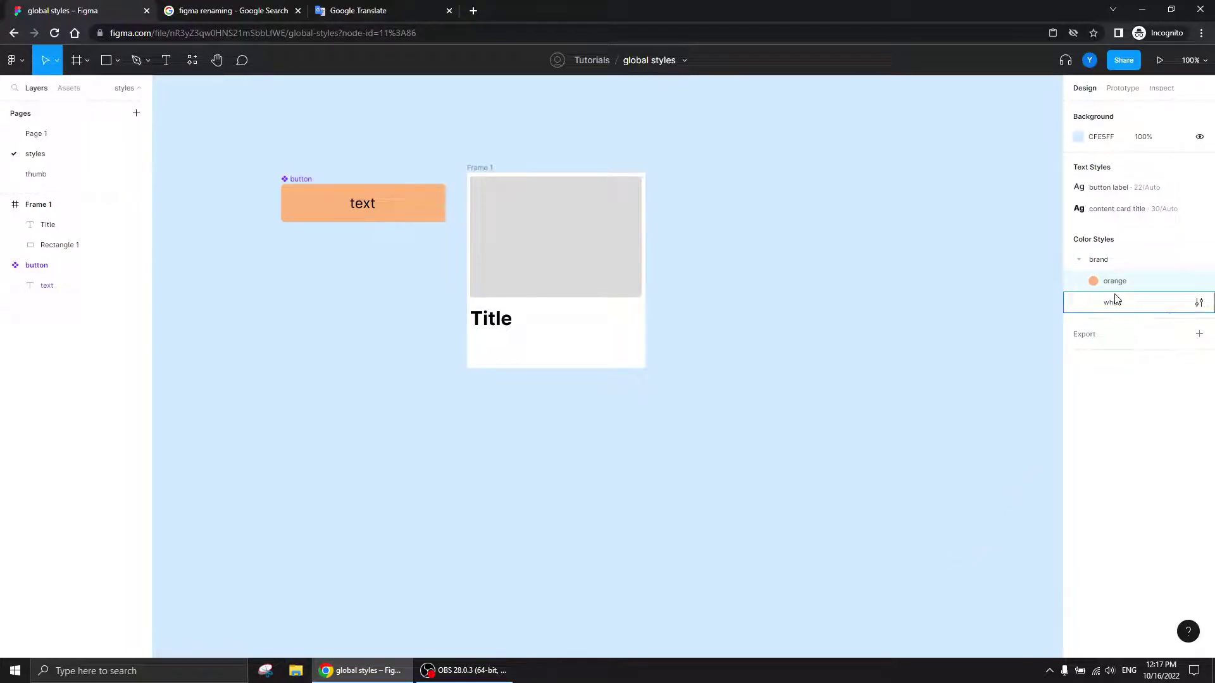
{"action": "left_click", "coordinate": [1078, 259]}
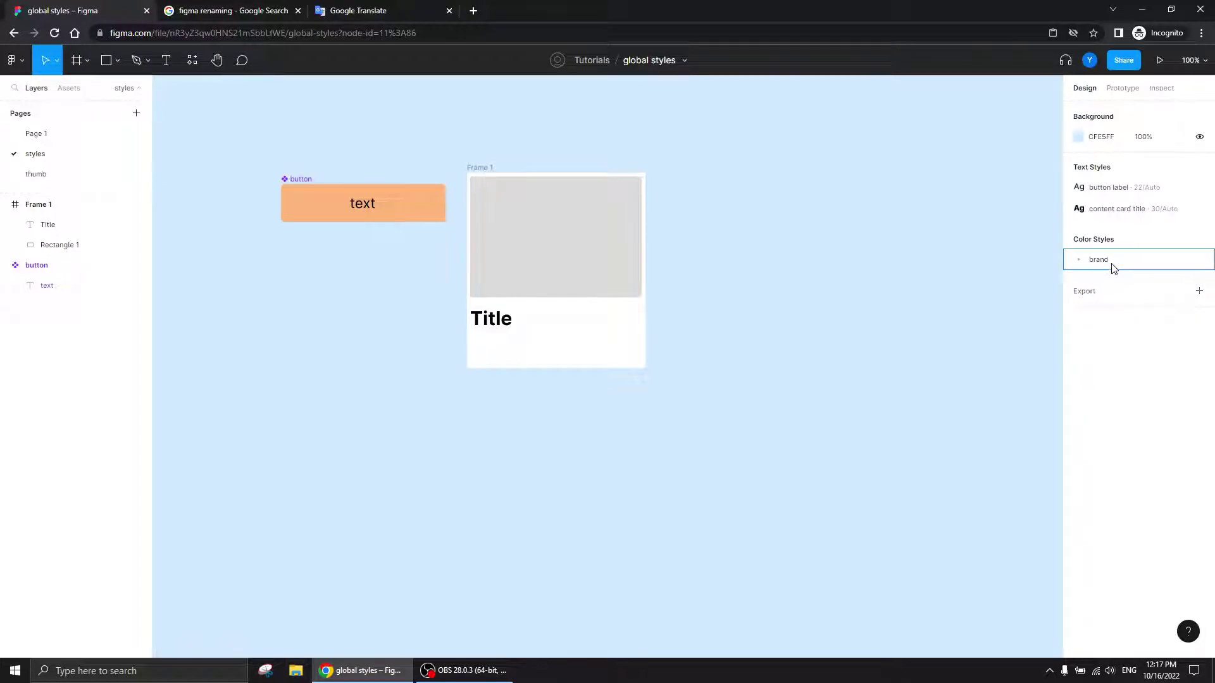
{"action": "left_click_drag", "start_coordinate": [1105, 257], "coordinate": [1107, 255]}
- Nest the brand folder inside a new color style folder named option 2, and move it back out
{"action": "right_click", "coordinate": [1121, 264]}
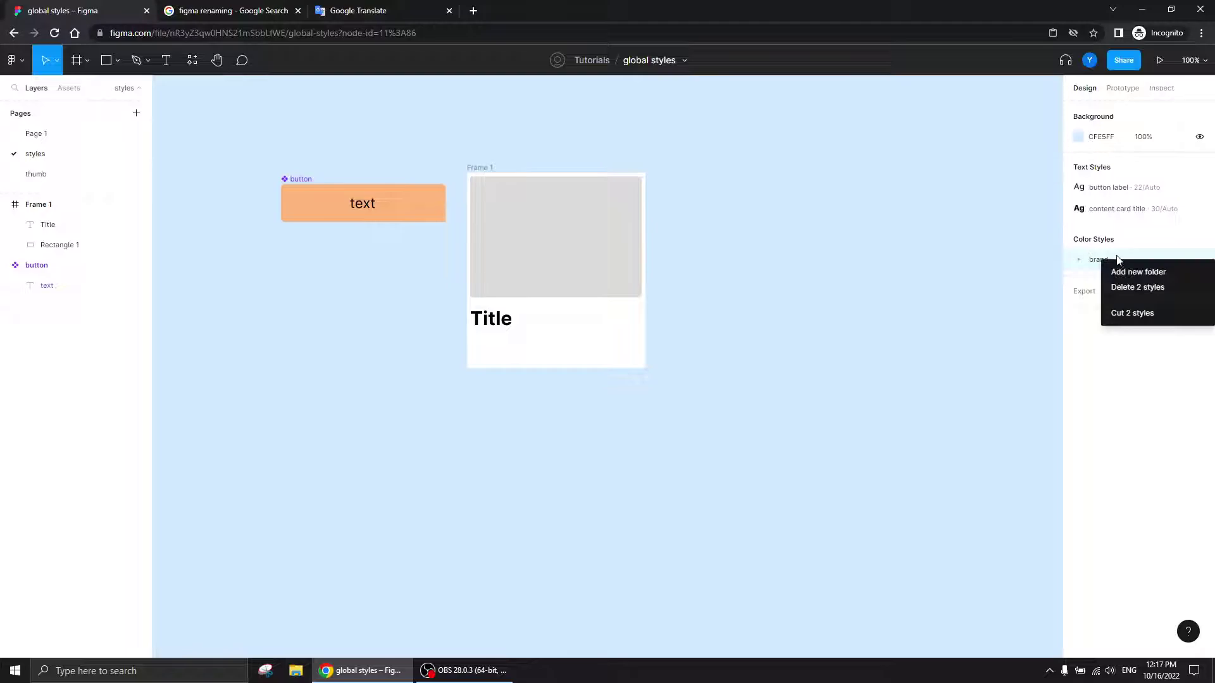
{"action": "left_click", "coordinate": [1126, 272]}
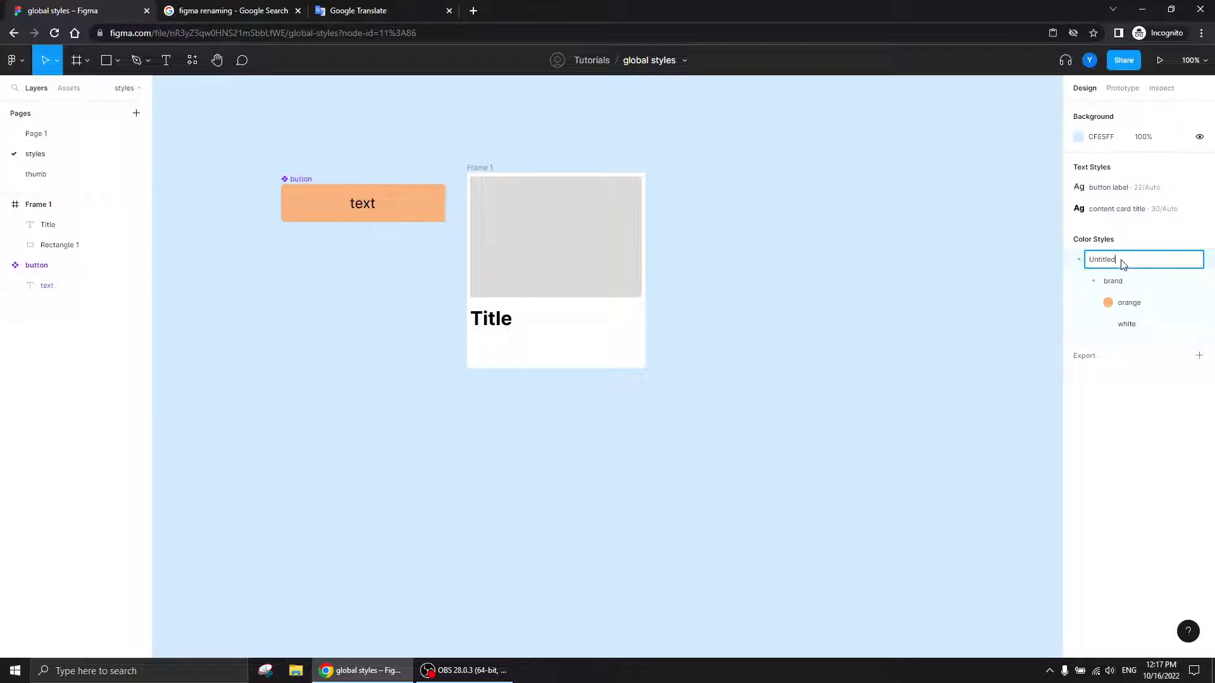
{"action": "double_click", "coordinate": [1099, 261]}
{"action": "type", "text": "option 2"}
{"action": "key", "text": "Return"}
{"action": "left_click_drag", "start_coordinate": [1104, 281], "coordinate": [1091, 256]}
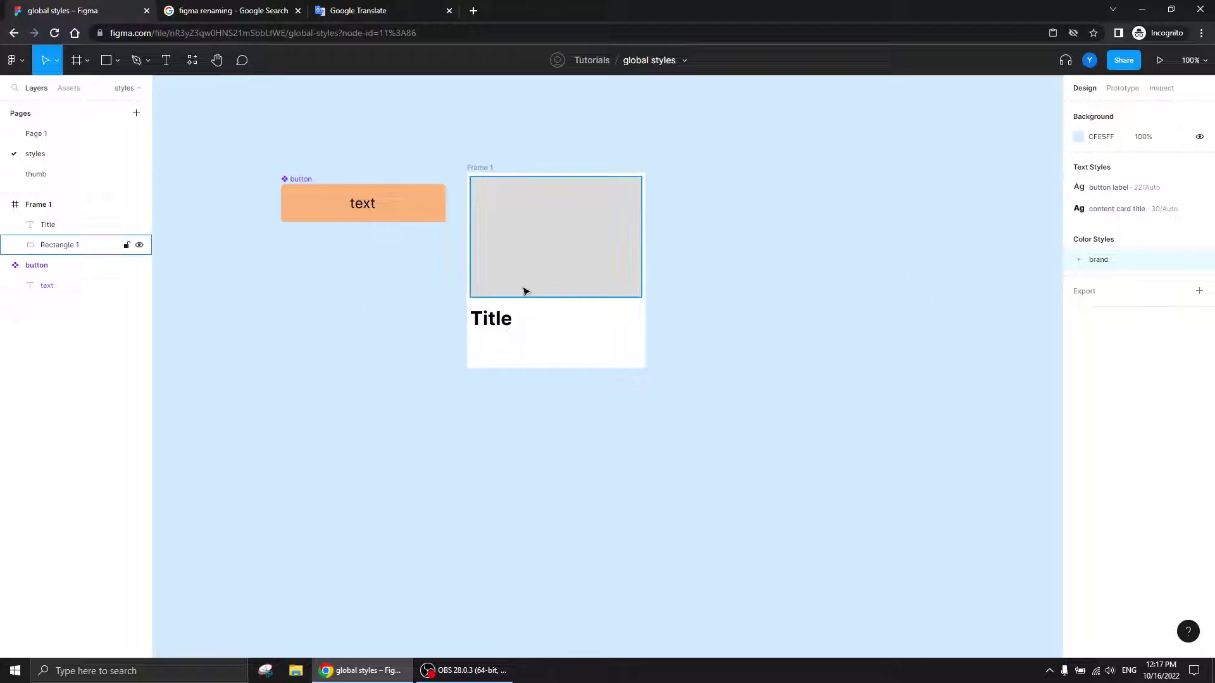
- Change the Title text's fill to the purple 7000FF and deselect the text
{"action": "left_click", "coordinate": [492, 319]}
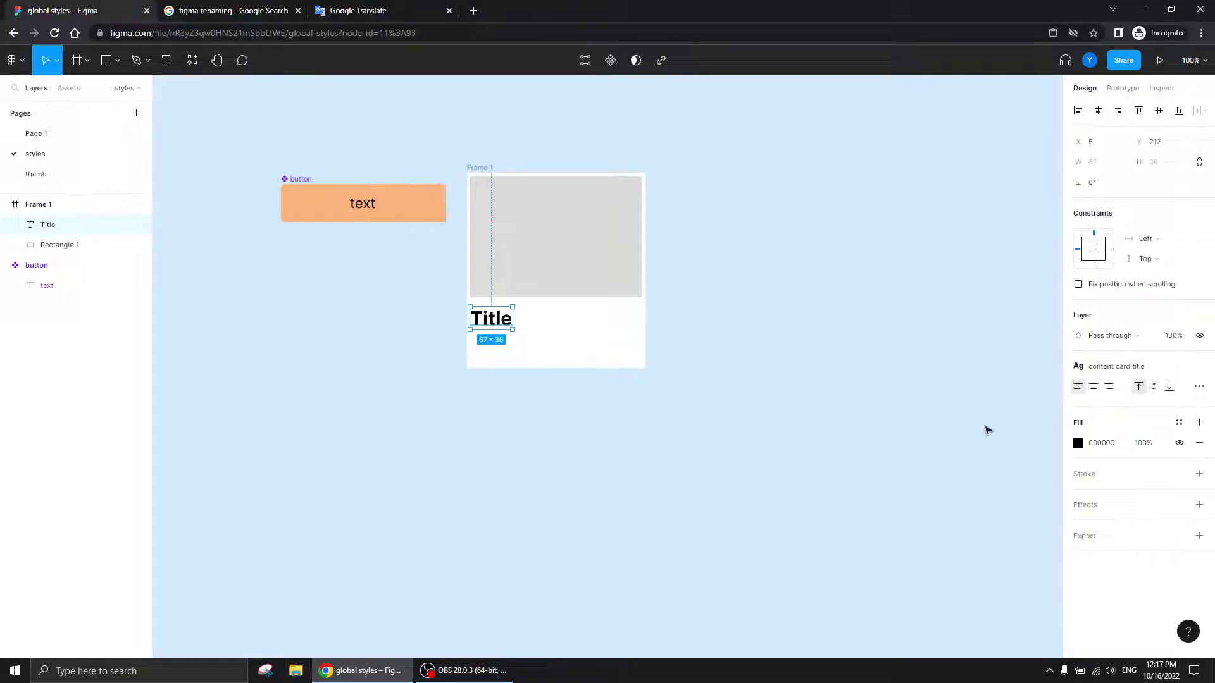
{"action": "left_click", "coordinate": [1078, 443]}
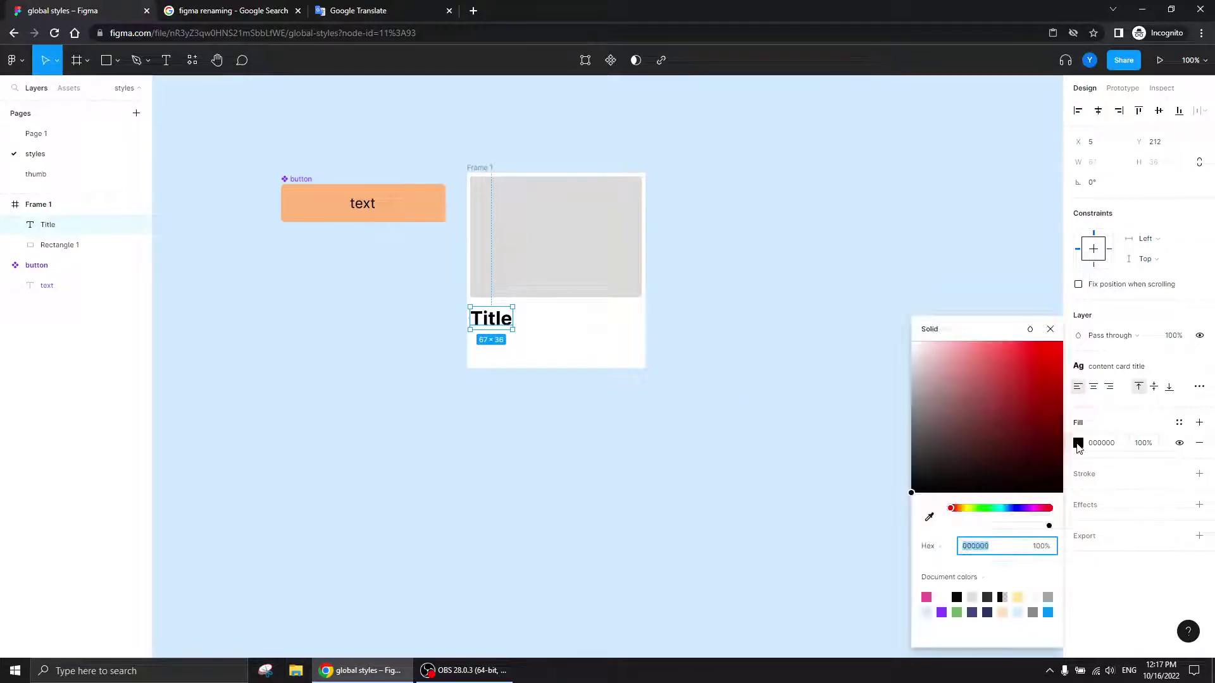
{"action": "left_click", "coordinate": [1023, 508]}
{"action": "left_click_drag", "start_coordinate": [1014, 466], "coordinate": [1083, 342]}
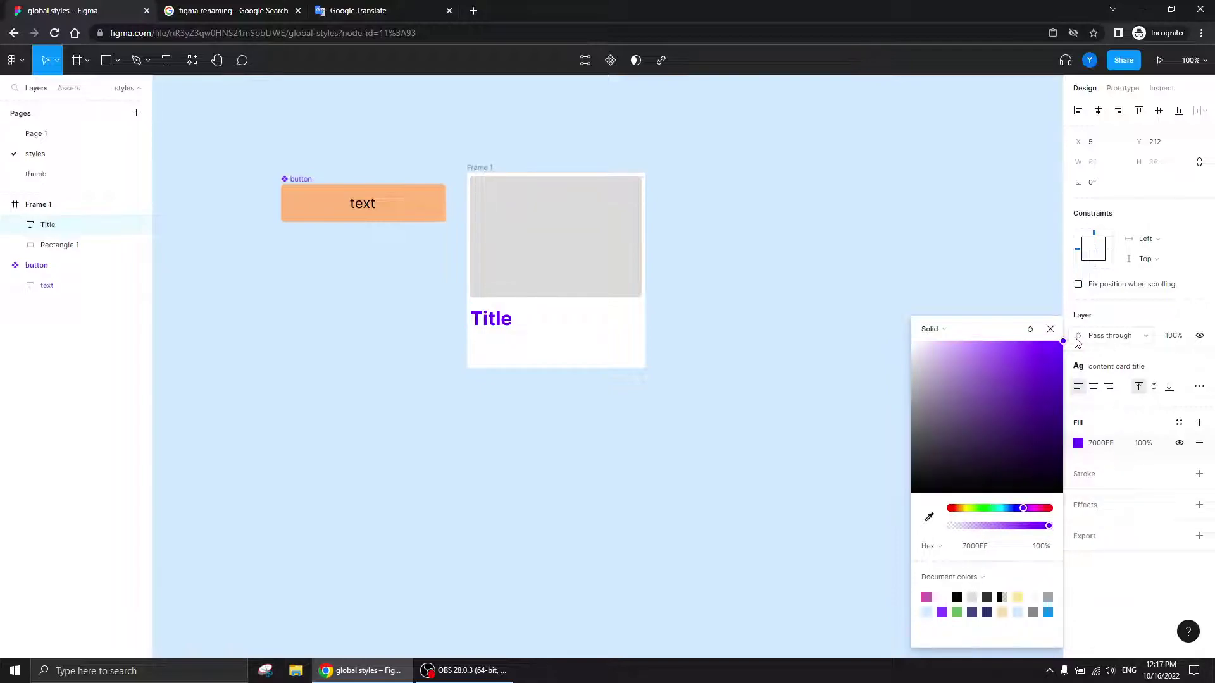
{"action": "left_click", "coordinate": [1050, 329]}
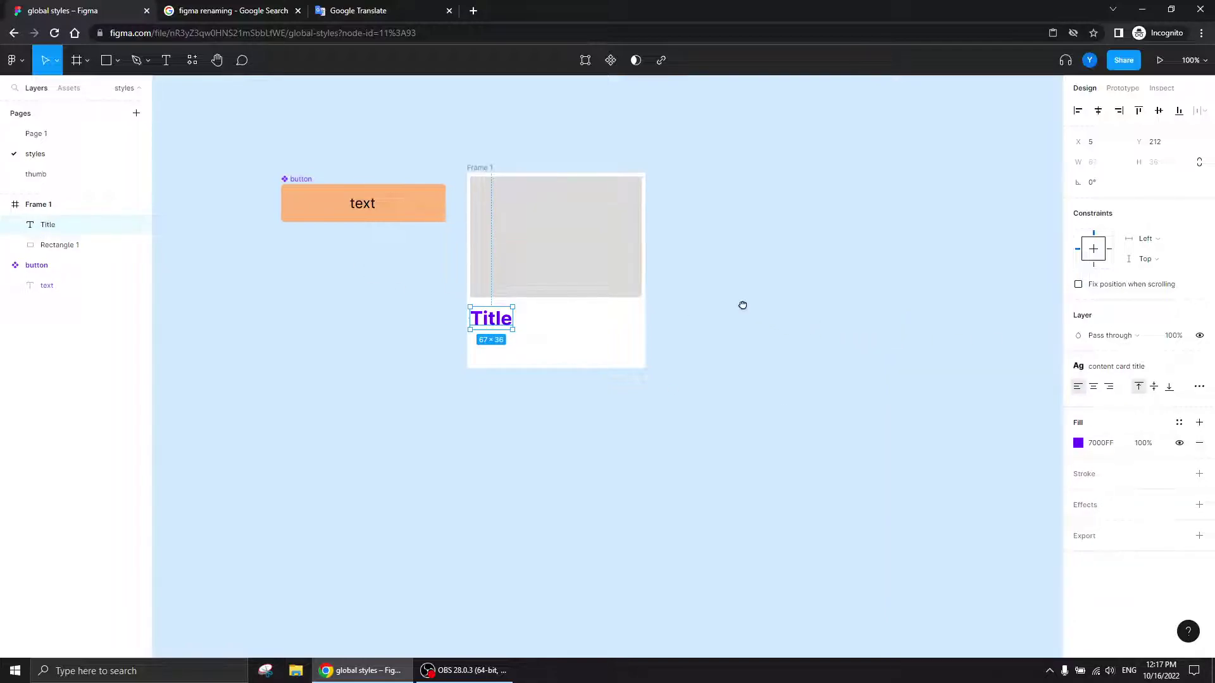
{"action": "left_click_drag", "start_coordinate": [749, 309], "coordinate": [805, 351]}
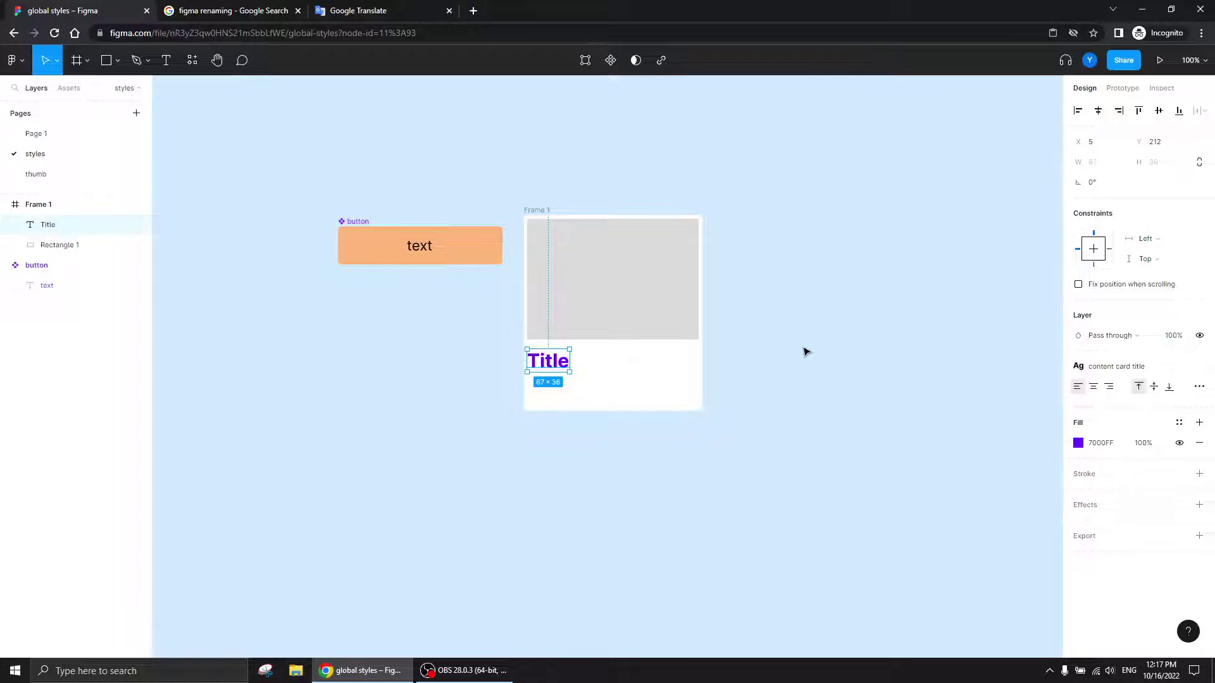
{"action": "key", "text": "plus"}
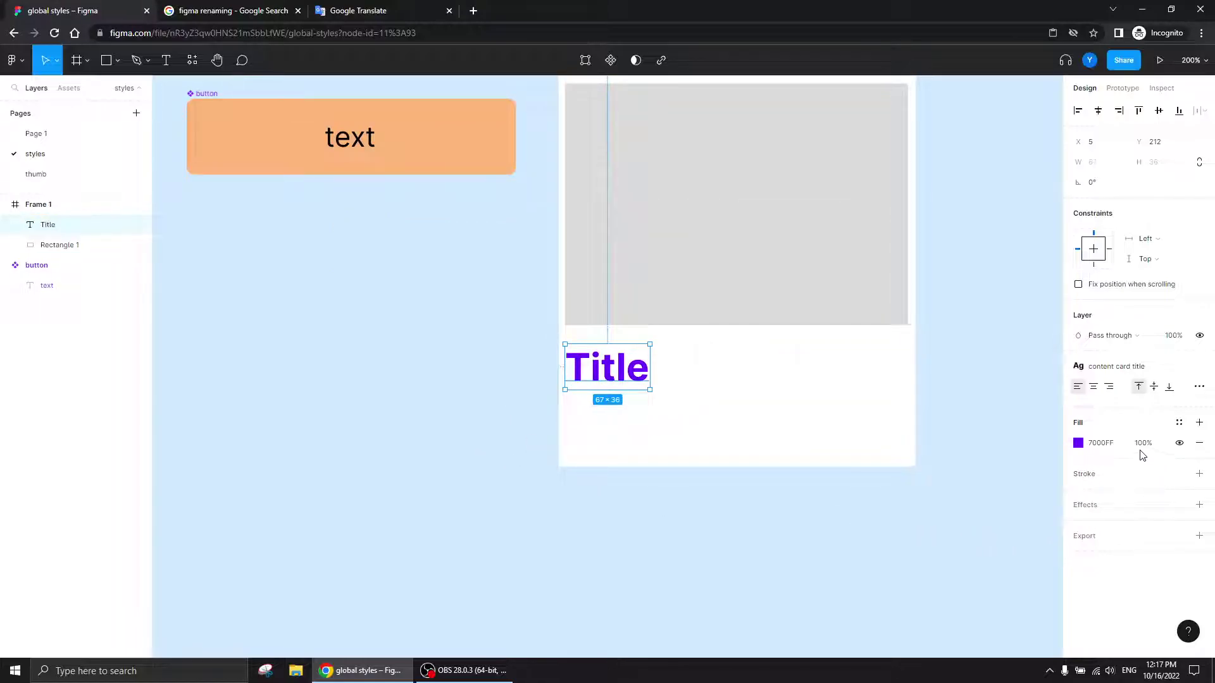
{"action": "left_click", "coordinate": [981, 355]}
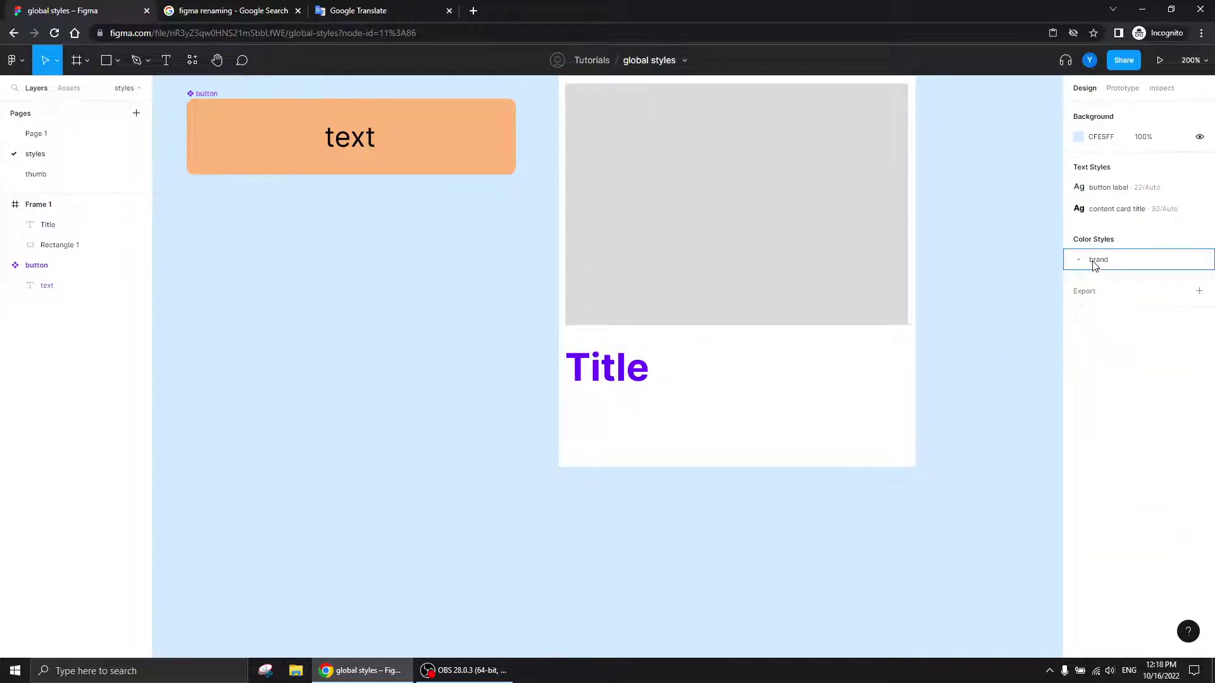
- Create a purple color style from the Title text's fill directly inside the brand folder as brand/purple, and expand the folder
{"action": "left_click", "coordinate": [624, 374]}
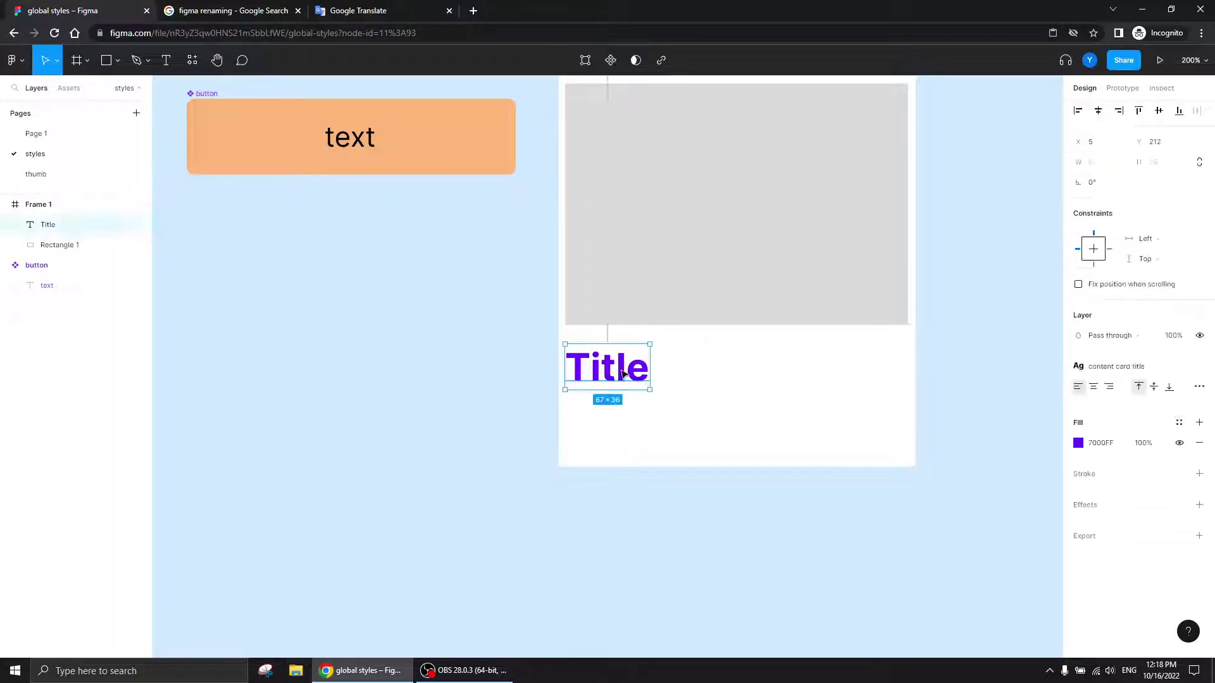
{"action": "left_click", "coordinate": [1179, 422]}
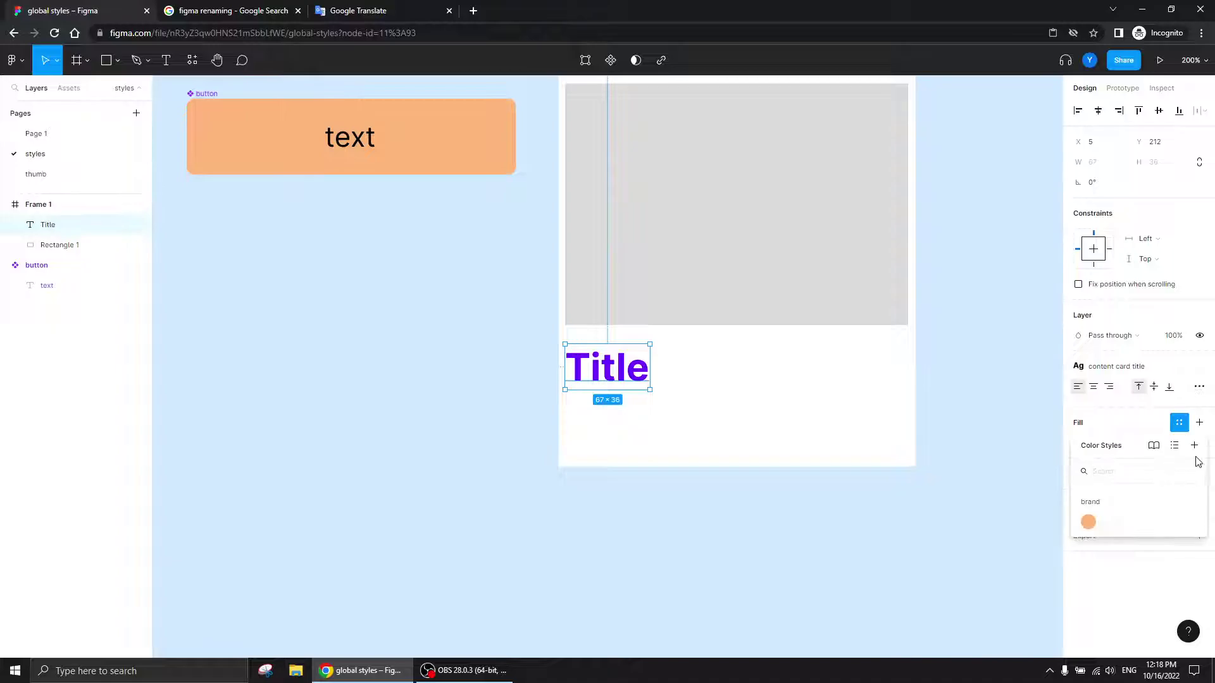
{"action": "left_click", "coordinate": [1193, 446]}
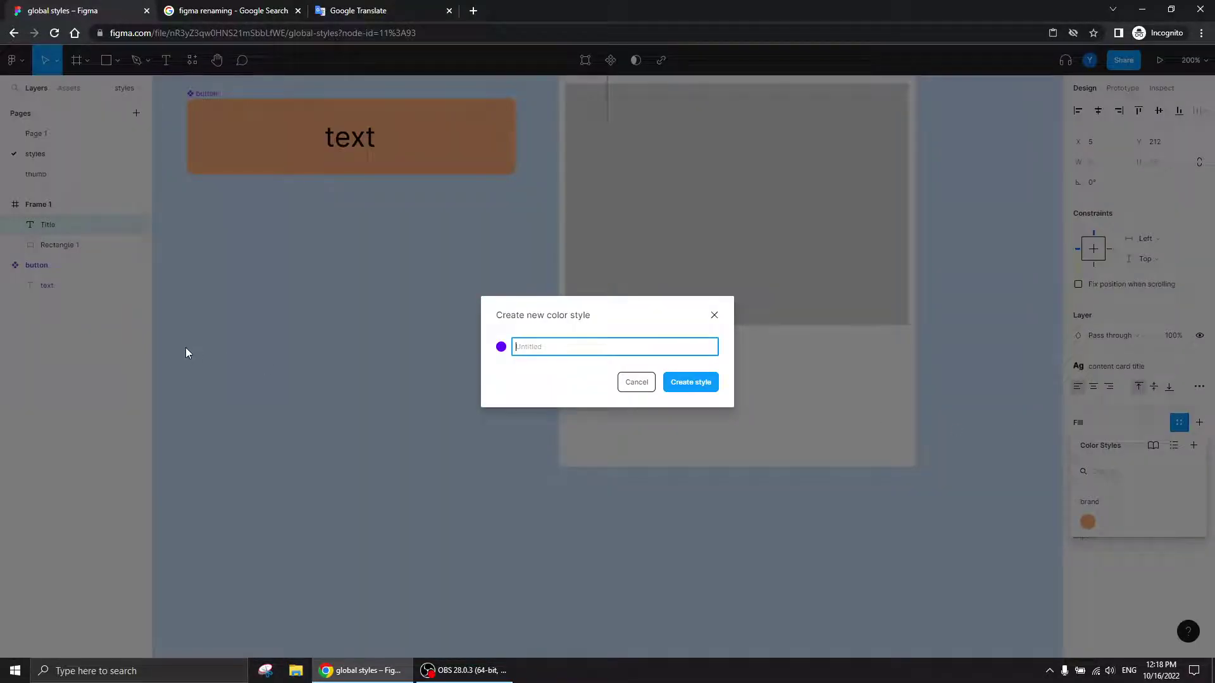
{"action": "type", "text": "bra"}
{"action": "left_click", "coordinate": [683, 384]}
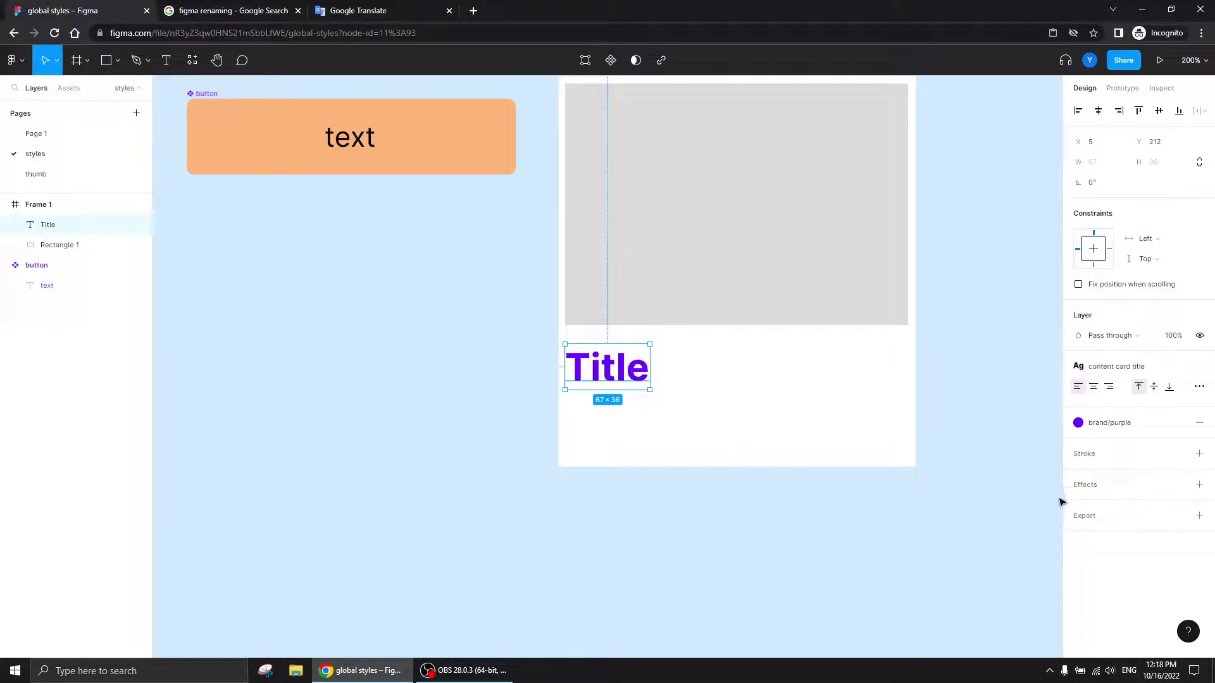
{"action": "left_click", "coordinate": [982, 188]}
{"action": "left_click", "coordinate": [1080, 261]}
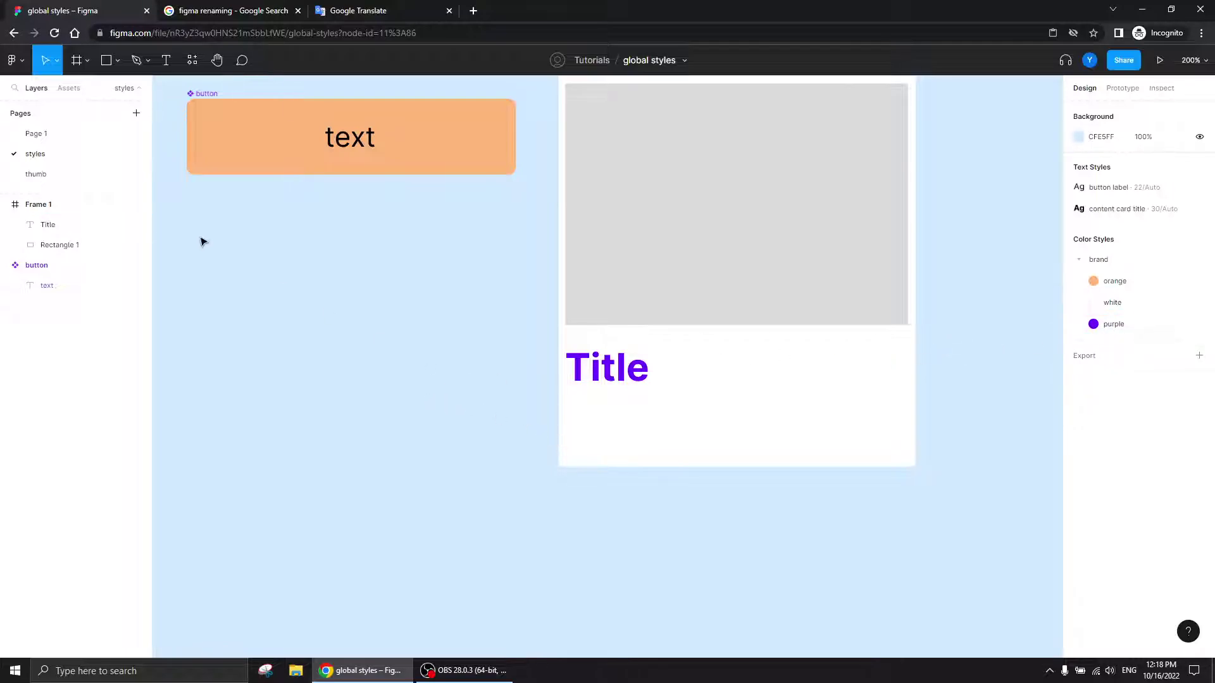
- Draw a rectangle about 85 × 23 in the card's lower right corner and fill it with blue 4A7DFF
{"action": "left_click", "coordinate": [106, 60]}
{"action": "mouse_move", "coordinate": [890, 427]}
{"action": "left_mouse_down"}
{"action": "mouse_move", "coordinate": [784, 455]}
{"action": "mouse_move", "coordinate": [846, 448]}
{"action": "left_mouse_up"}
{"action": "left_click", "coordinate": [1078, 387]}
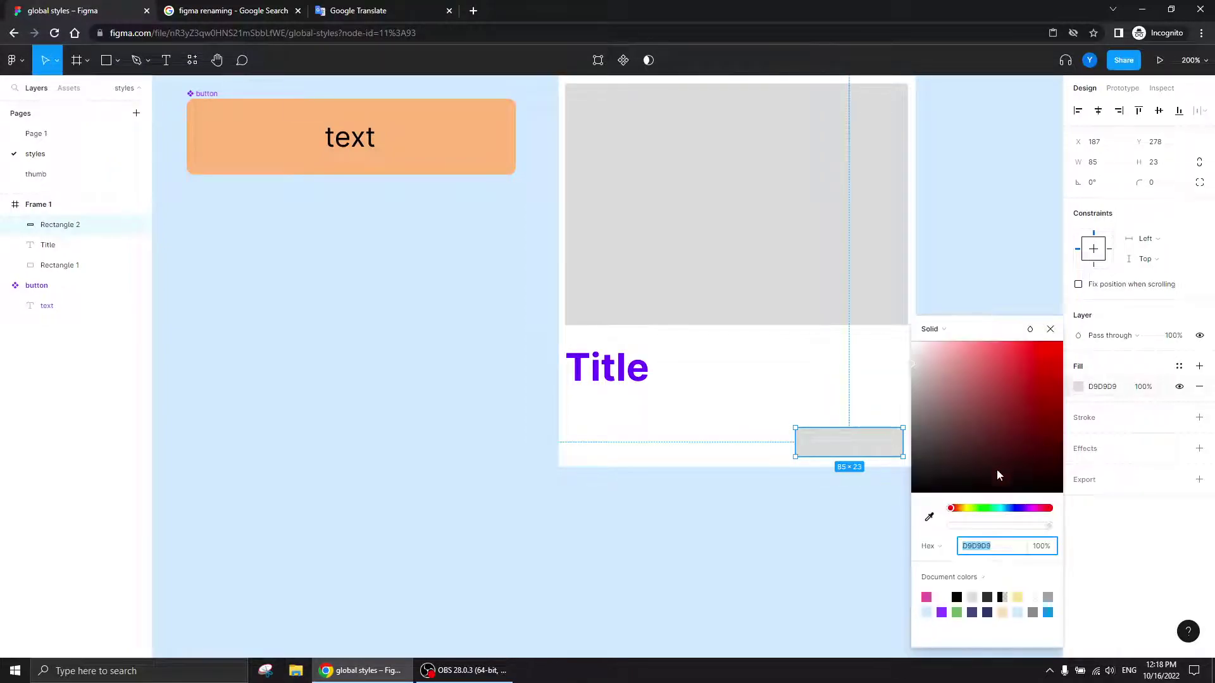
{"action": "left_click", "coordinate": [1011, 508]}
{"action": "left_click_drag", "start_coordinate": [959, 428], "coordinate": [1062, 342]}
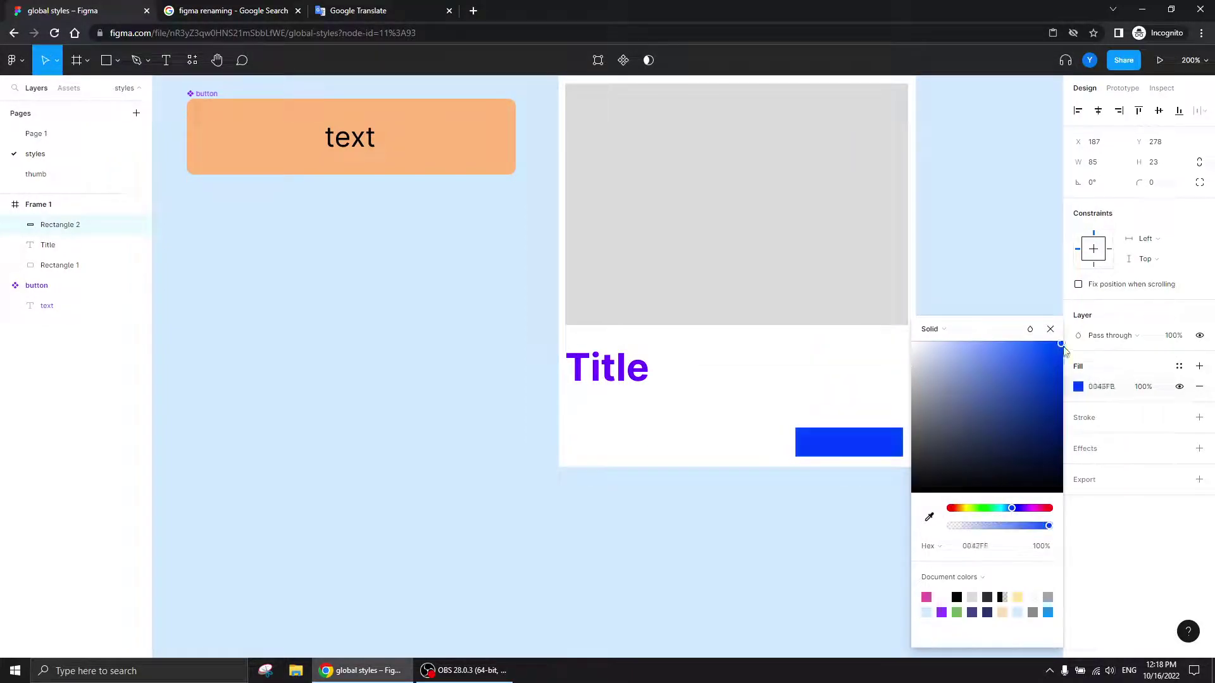
{"action": "left_click", "coordinate": [1019, 342]}
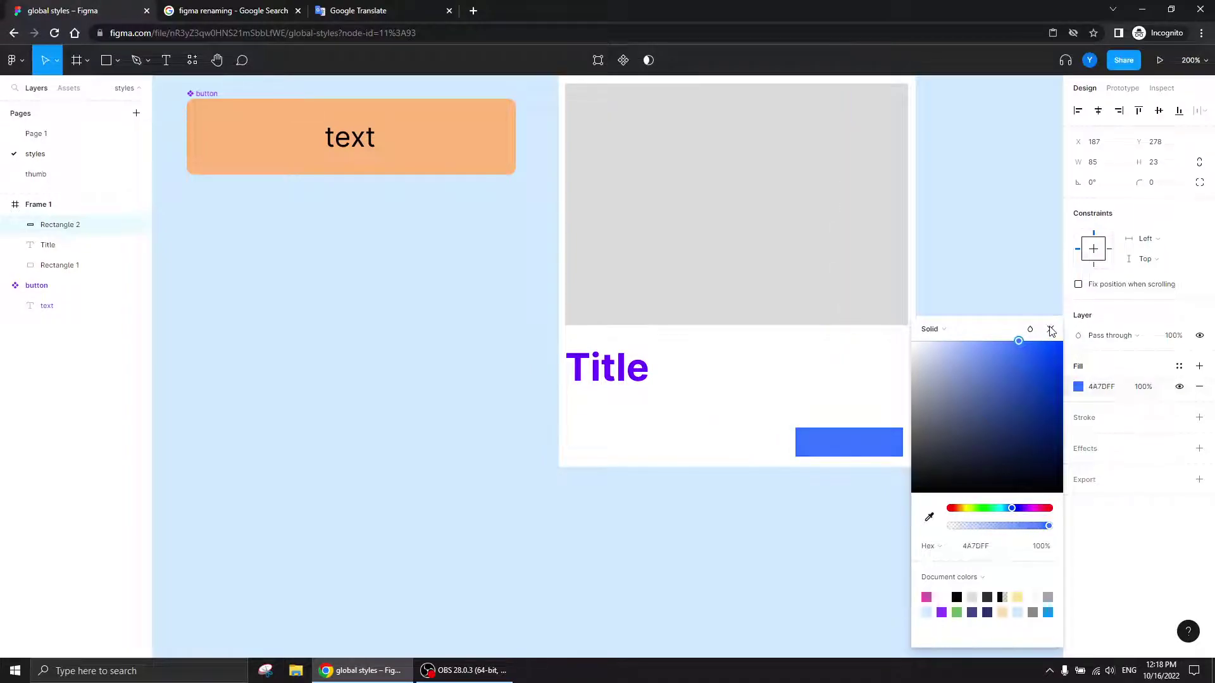
{"action": "left_click", "coordinate": [1050, 329]}
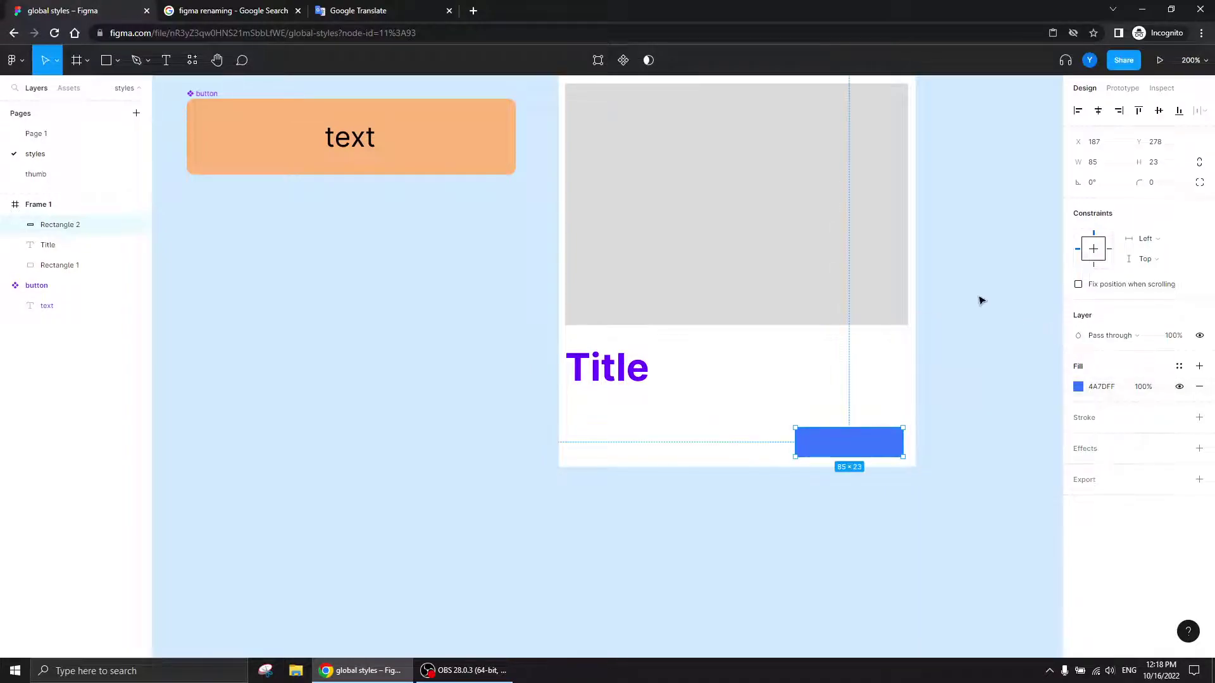
- Create a color style named blue from the small rectangle's fill and move it into the brand folder
{"action": "left_click", "coordinate": [1177, 368]}
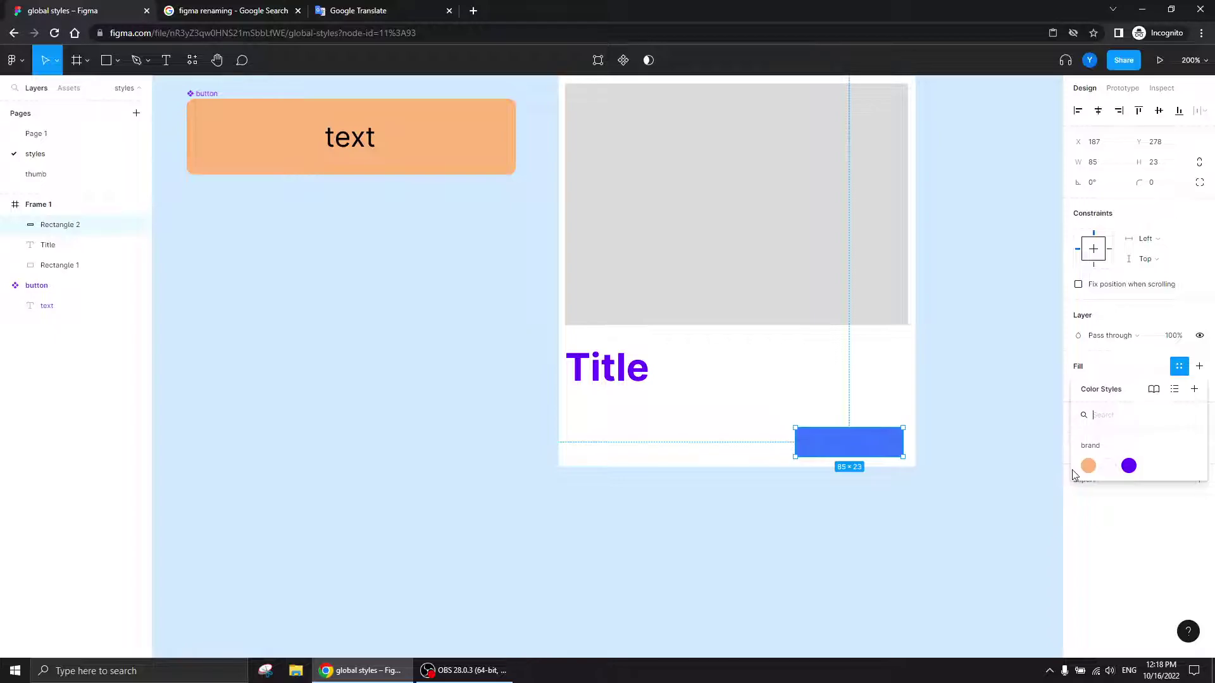
{"action": "left_click", "coordinate": [1195, 391]}
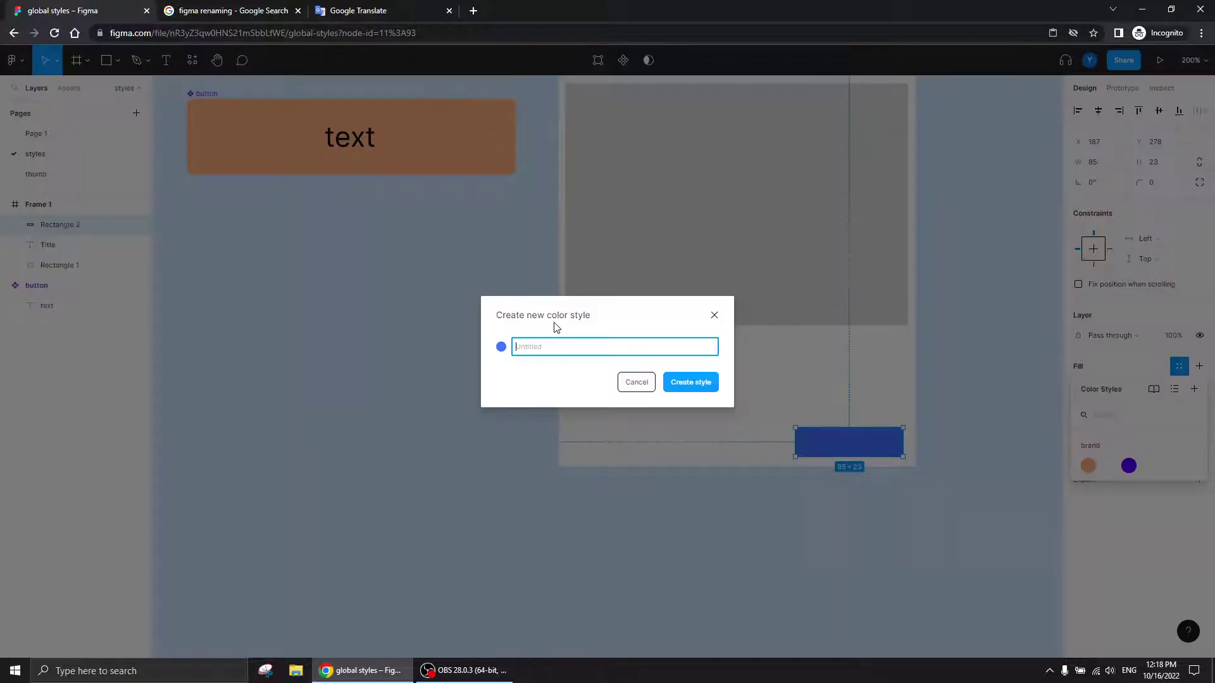
{"action": "type", "text": "blue"}
{"action": "key", "text": "Return"}
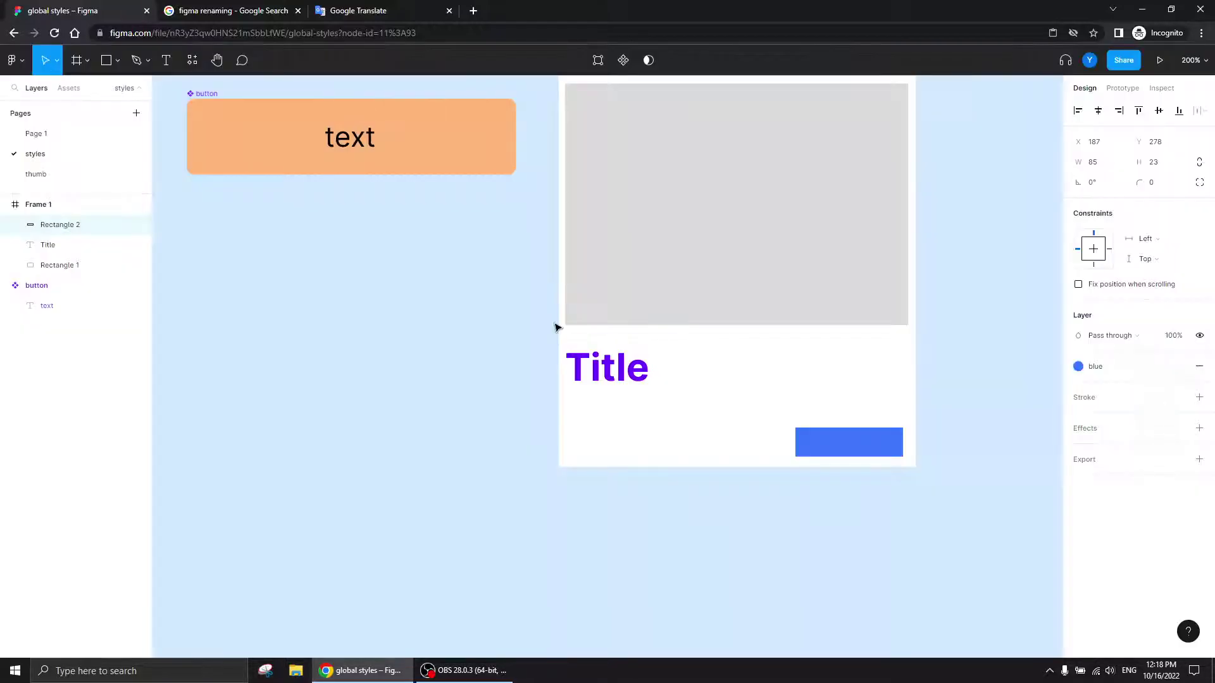
{"action": "left_click", "coordinate": [752, 550]}
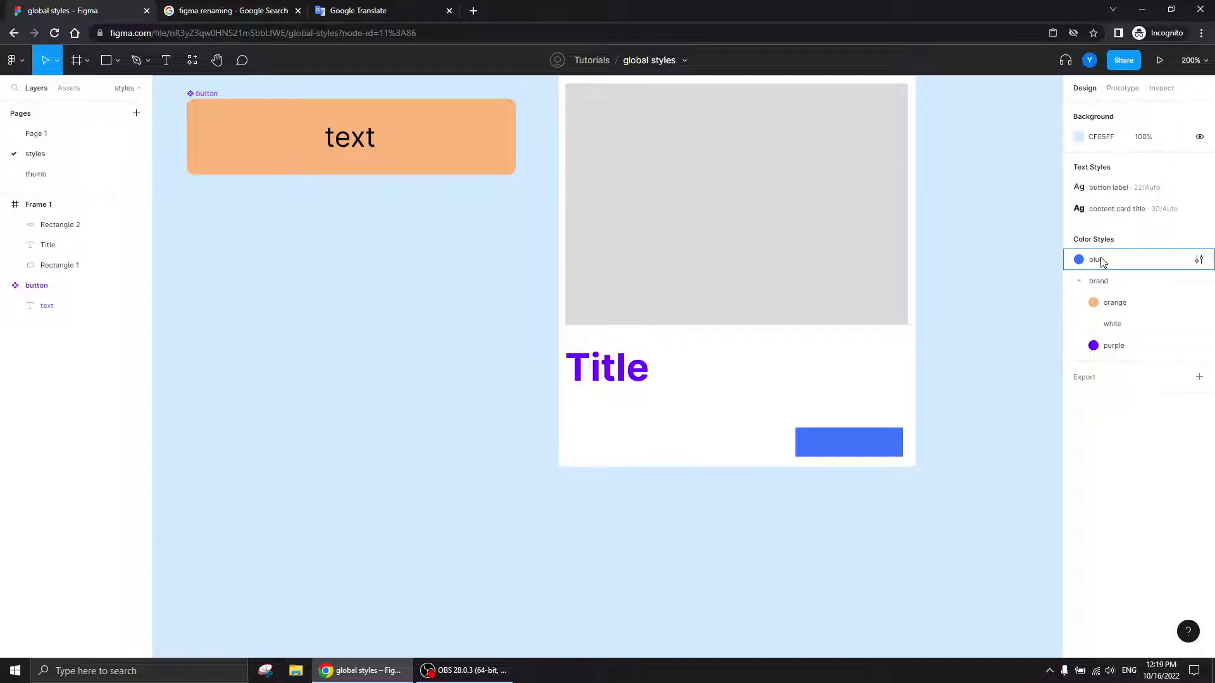
{"action": "left_click_drag", "start_coordinate": [1098, 263], "coordinate": [1117, 297]}
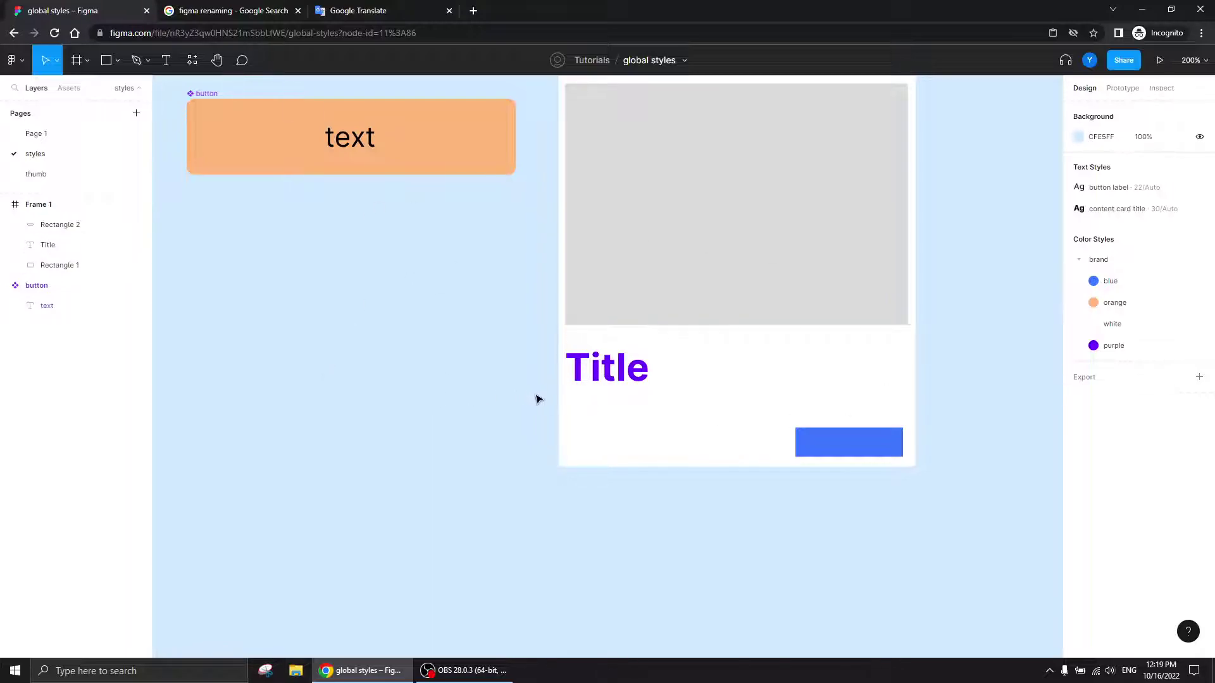
- Add a drop shadow effect to the card frame and set its blur to 30
{"action": "key", "text": "shift+0"}
{"action": "left_click_drag", "start_coordinate": [819, 344], "coordinate": [393, 314]}
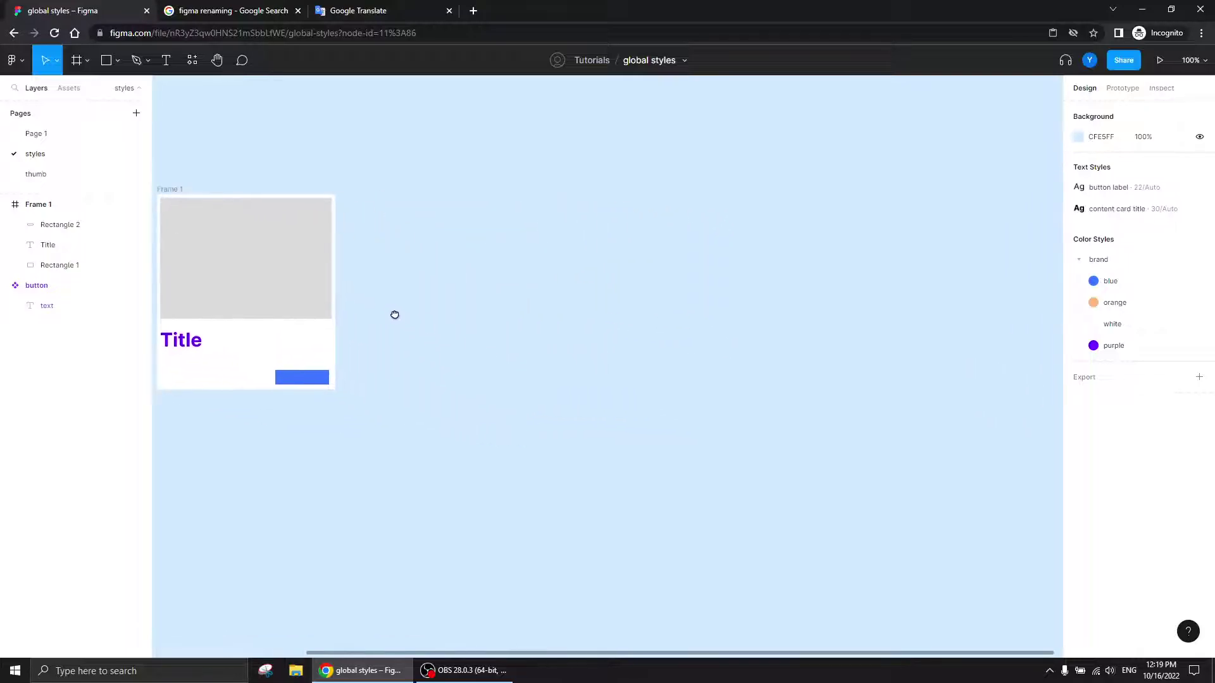
{"action": "scroll", "coordinate": [515, 298], "scroll_direction": "left", "scroll_amount": 5}
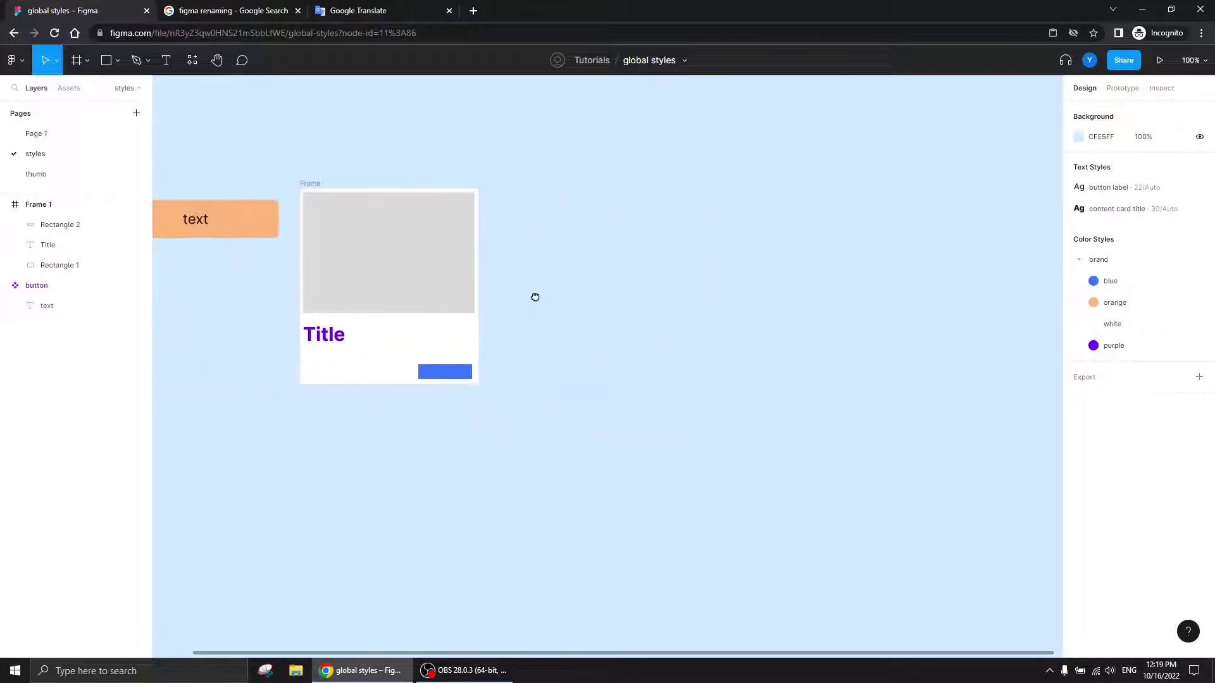
{"action": "left_click", "coordinate": [453, 195]}
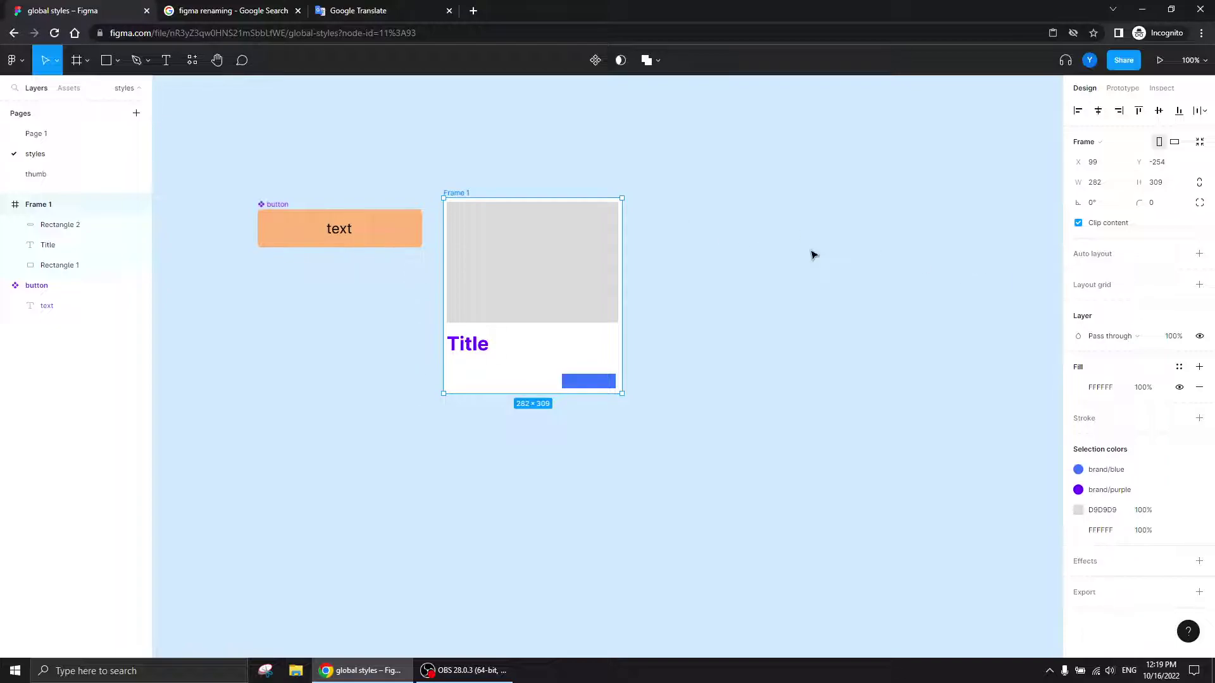
{"action": "left_click_drag", "start_coordinate": [510, 279], "coordinate": [661, 285]}
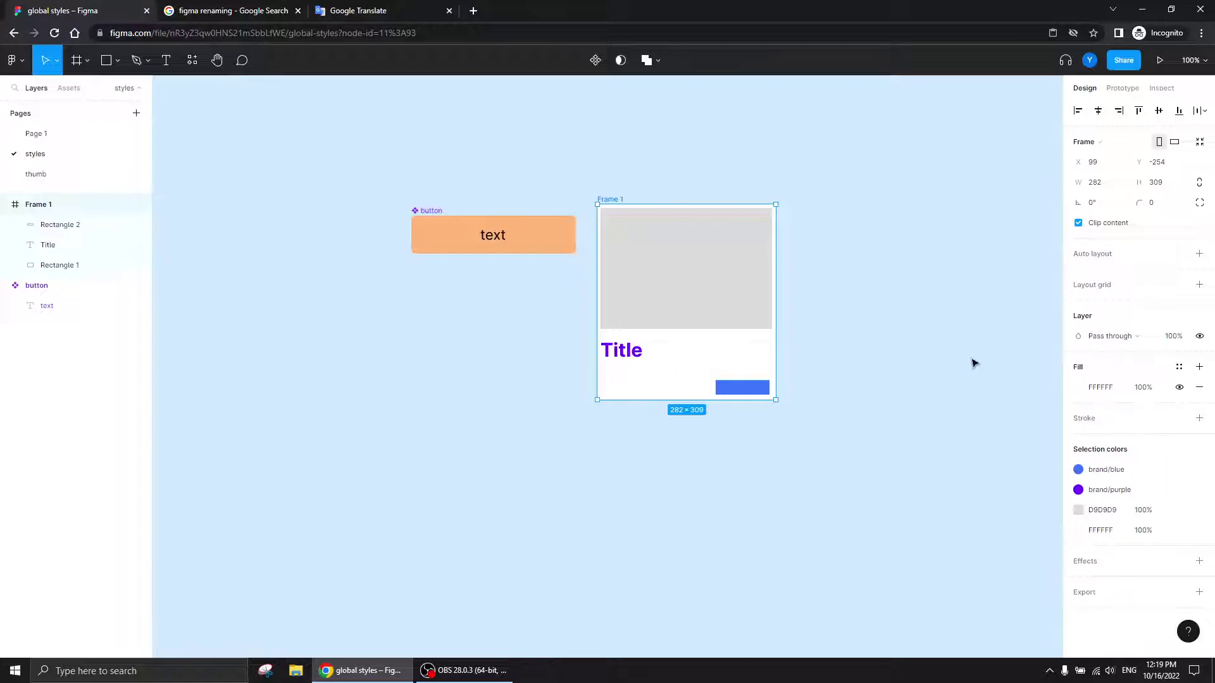
{"action": "left_click", "coordinate": [1198, 561]}
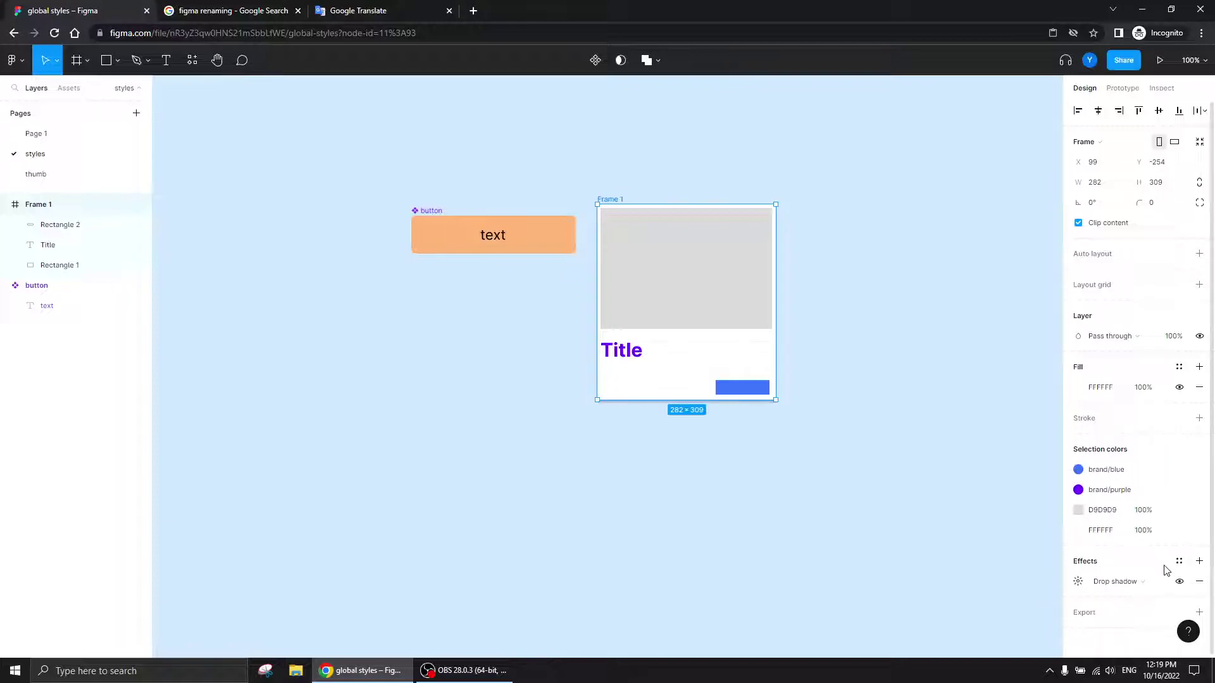
{"action": "left_click", "coordinate": [1076, 584]}
{"action": "left_click_drag", "start_coordinate": [978, 566], "coordinate": [949, 178]}
{"action": "left_click", "coordinate": [990, 208]}
{"action": "type", "text": "30"}
{"action": "key", "text": "Return"}
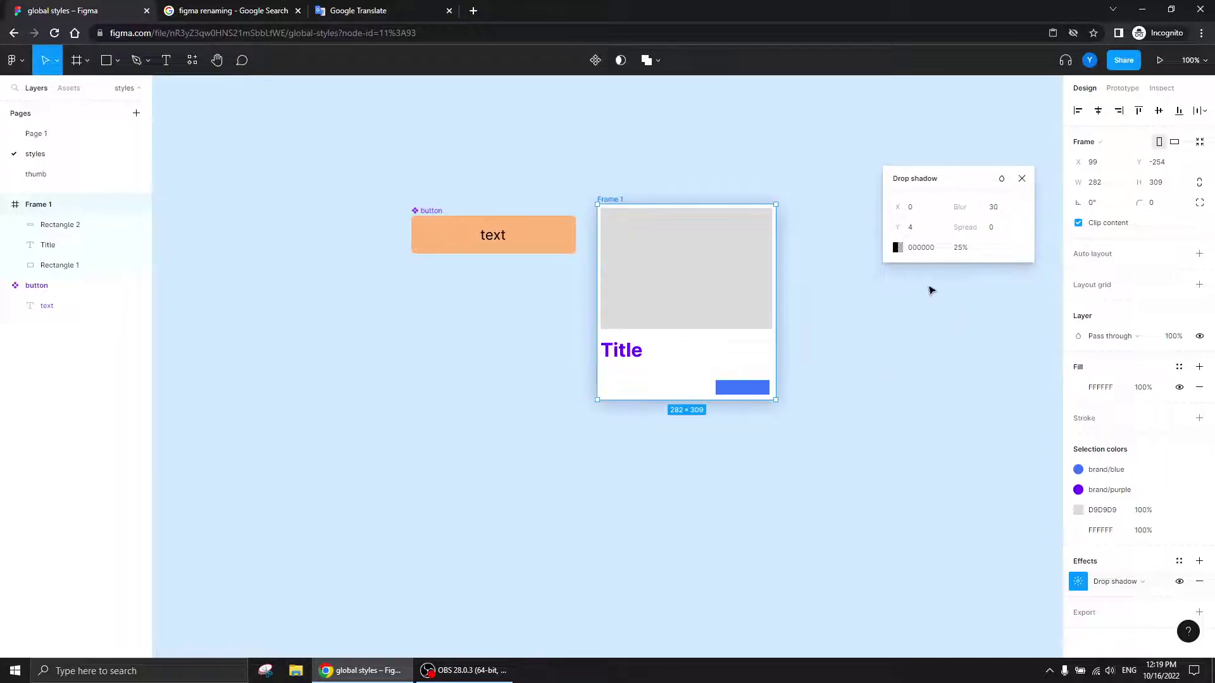
- Set the corner radius of the card frame and its grey placeholder rectangle to 20, and fine-tune the rectangle's radius
{"action": "left_click", "coordinate": [1157, 203]}
{"action": "key", "text": "Return"}
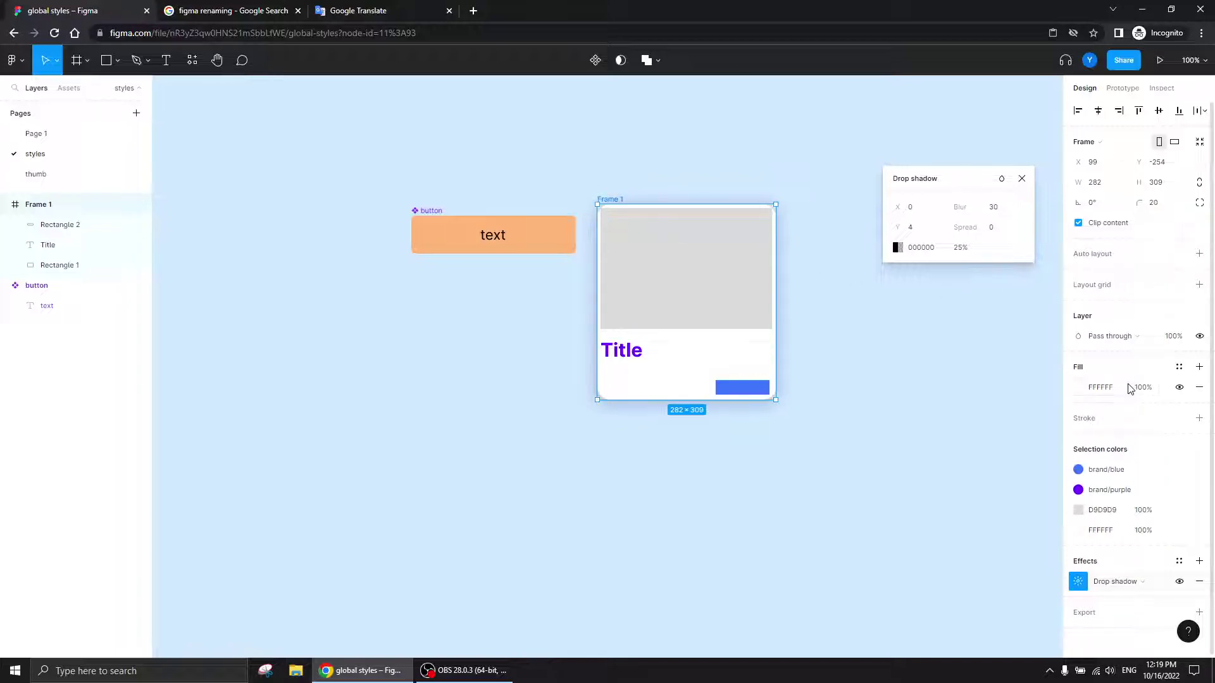
{"action": "left_click", "coordinate": [647, 248]}
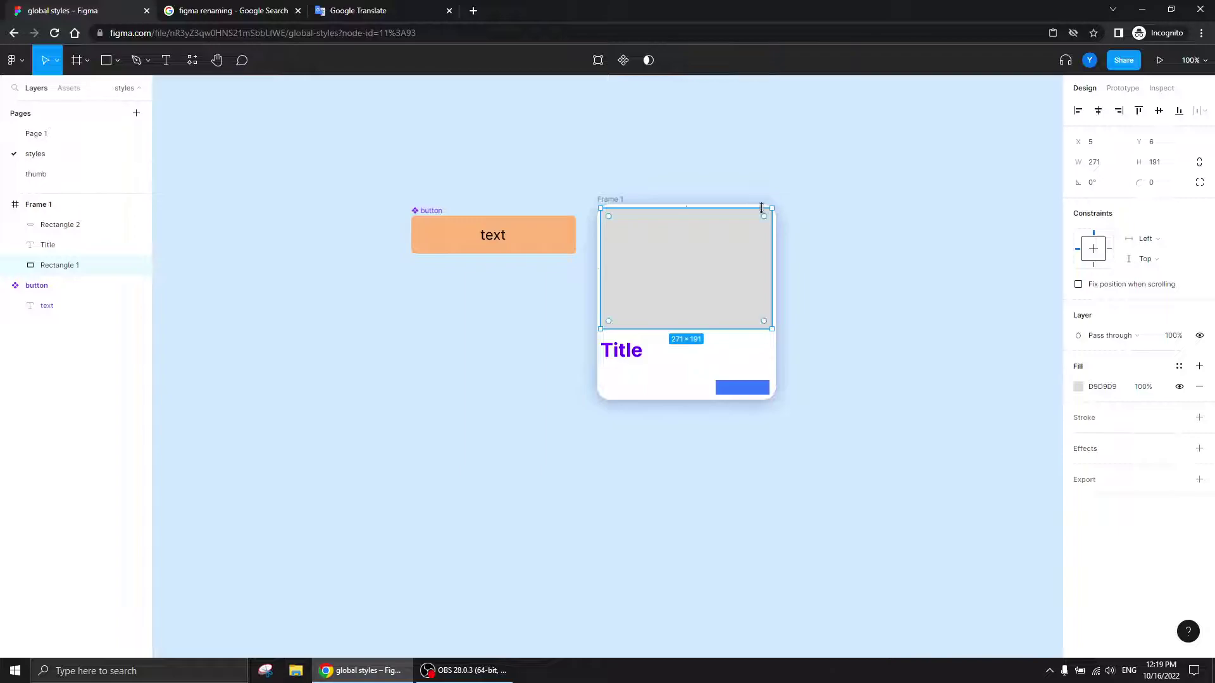
{"action": "left_click", "coordinate": [1151, 184]}
{"action": "type", "text": "20"}
{"action": "key", "text": "Return"}
{"action": "left_click", "coordinate": [1164, 185]}
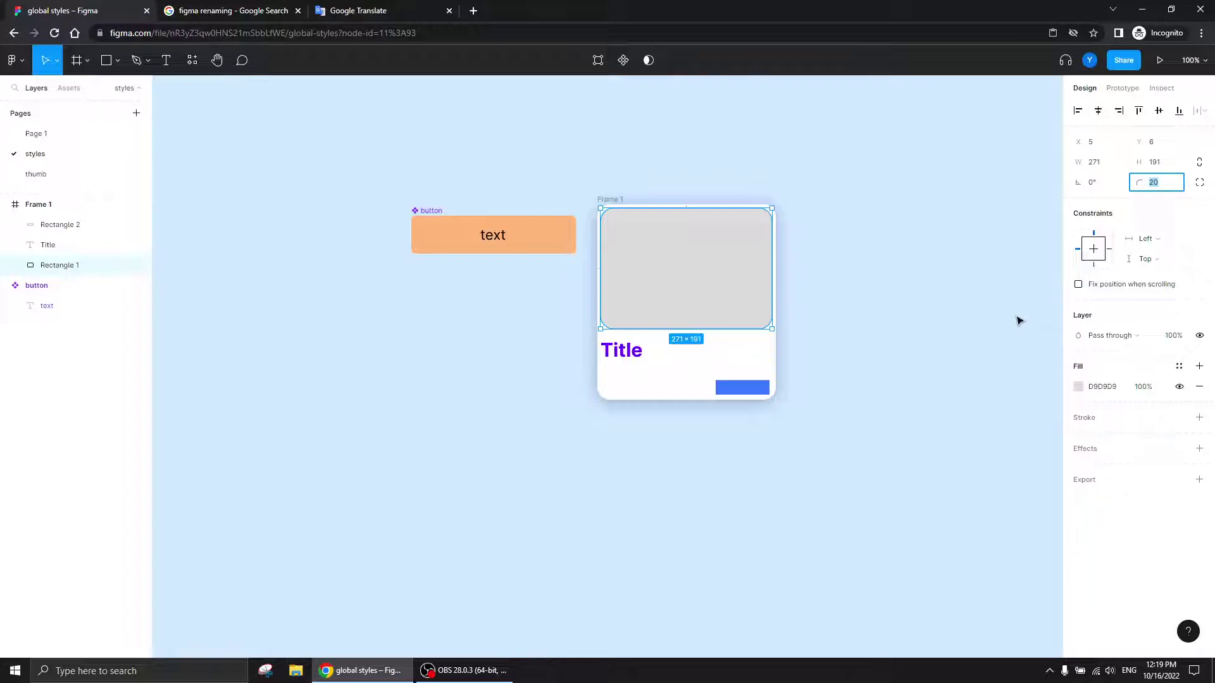
{"action": "type", "text": "26"}
{"action": "left_click", "coordinate": [1153, 183]}
{"action": "left_click", "coordinate": [940, 304]}
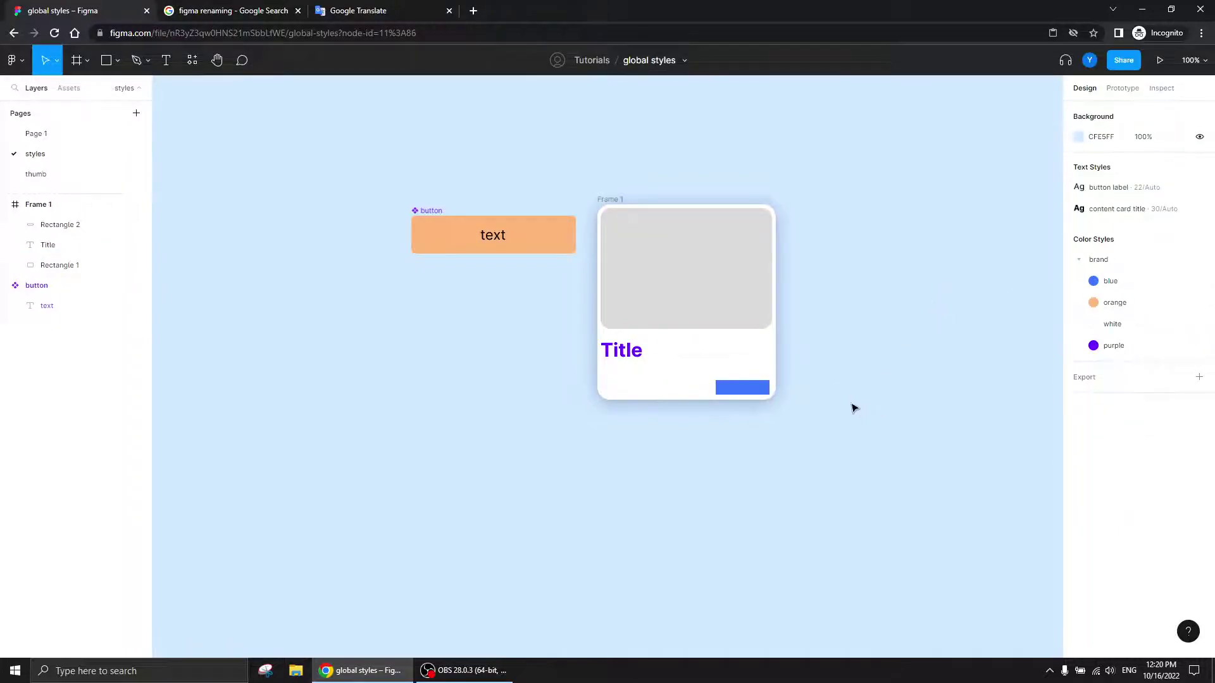
- Set the opacity of the card frame's drop shadow to 18% and fine-tune the shadow settings
{"action": "left_click", "coordinate": [609, 199]}
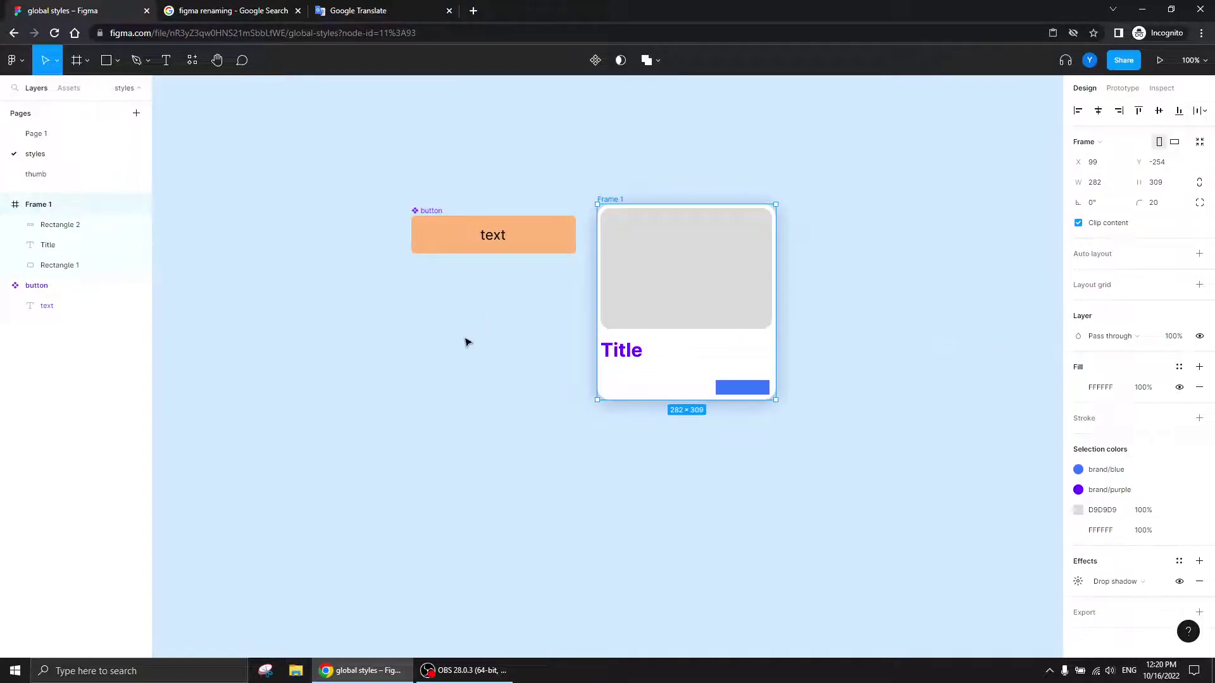
{"action": "left_click", "coordinate": [1078, 582]}
{"action": "left_click_drag", "start_coordinate": [979, 558], "coordinate": [949, 193]}
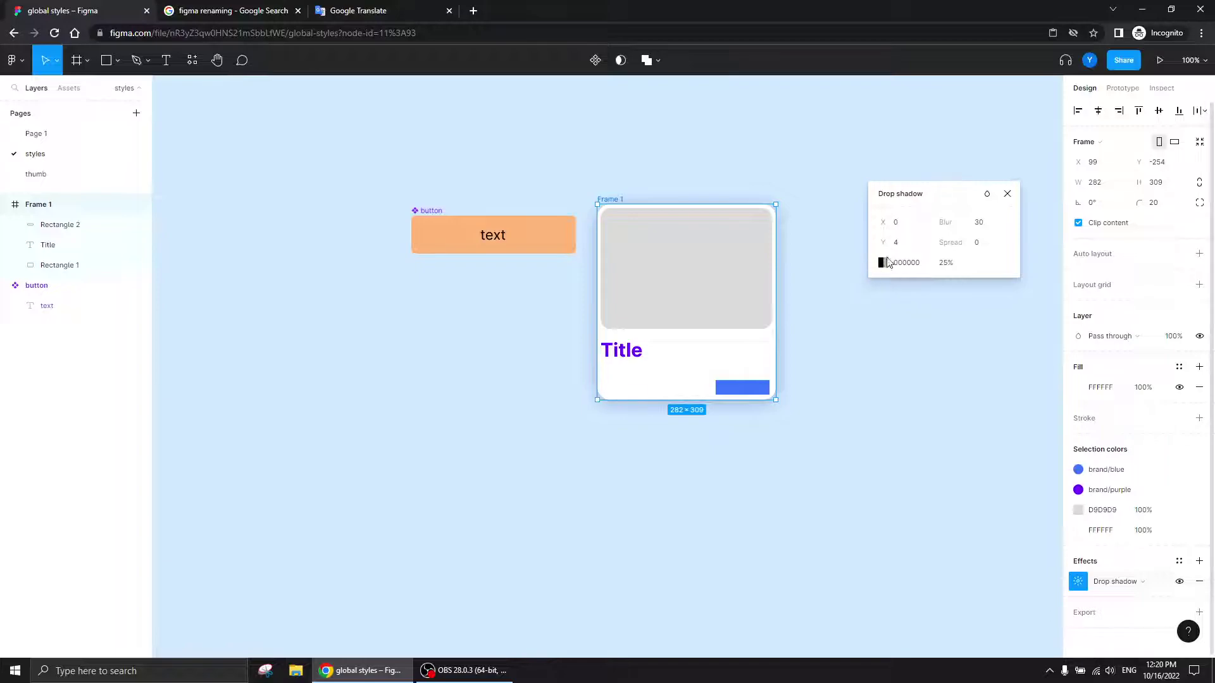
{"action": "left_click", "coordinate": [946, 267]}
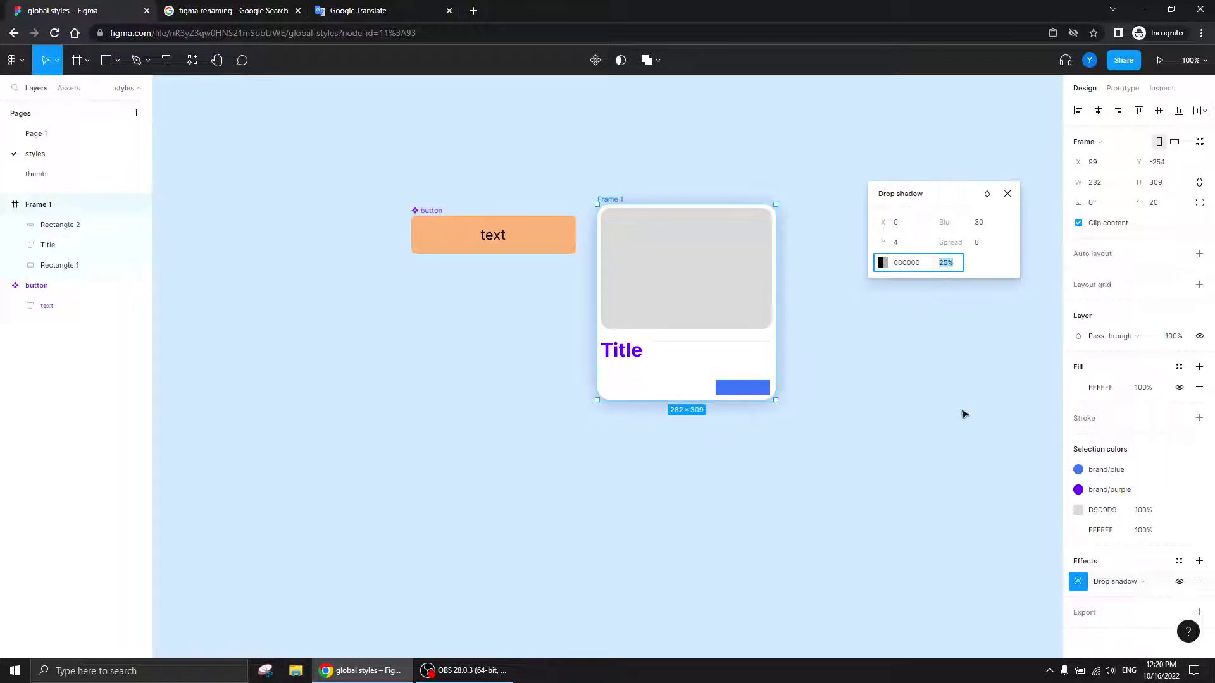
{"action": "type", "text": "18"}
{"action": "key", "text": "Return"}
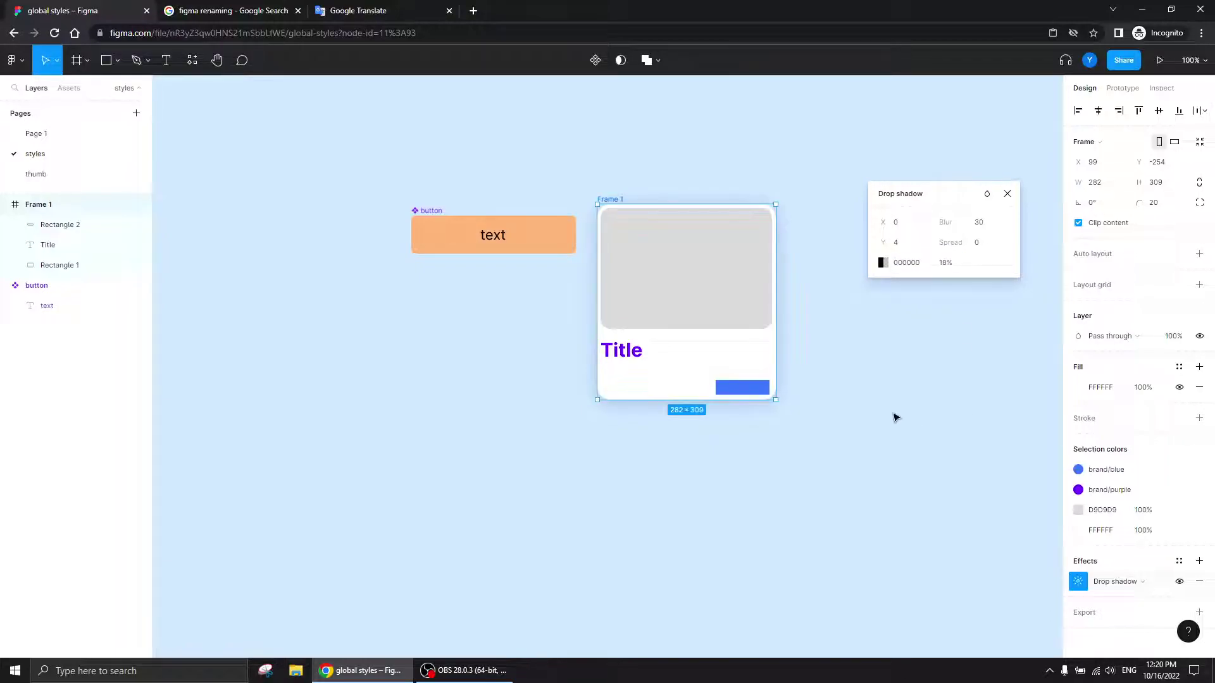
{"action": "key", "text": "Tab"}
{"action": "type", "text": "24"}
{"action": "key", "text": "Return"}
{"action": "left_click", "coordinate": [1007, 194]}
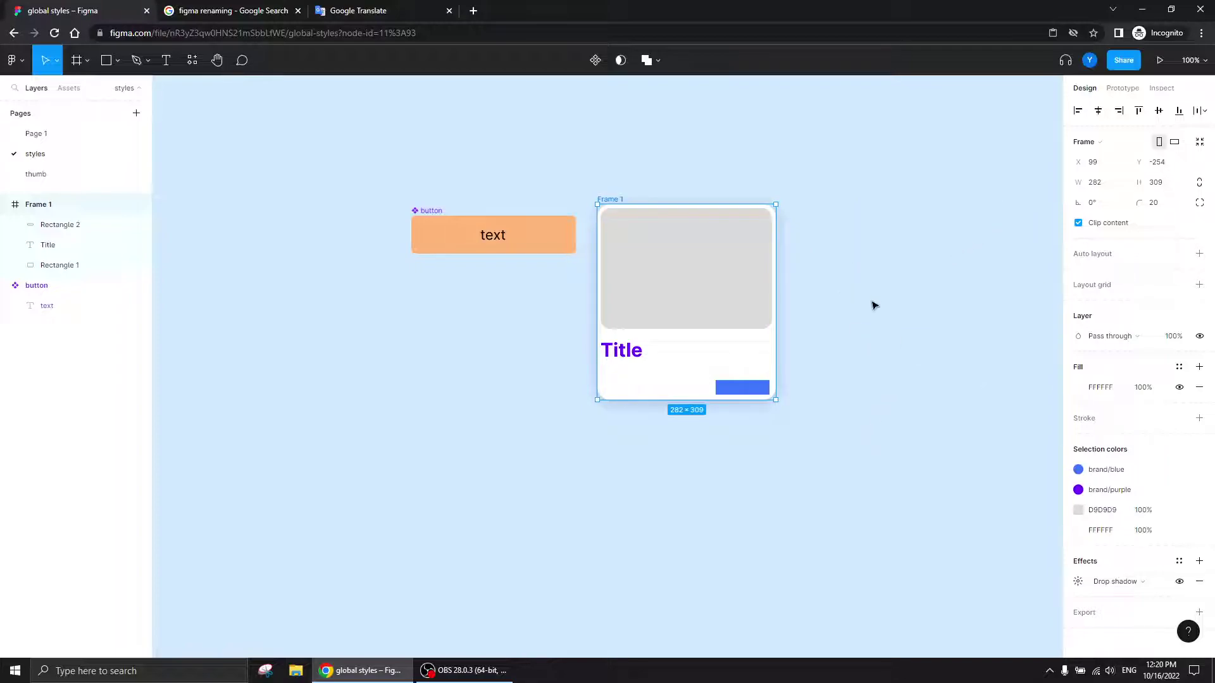
- Move the card frame to about X 108, Y -236 and create an effect style named cards shadow from its drop shadow
{"action": "left_click_drag", "start_coordinate": [610, 199], "coordinate": [615, 210]}
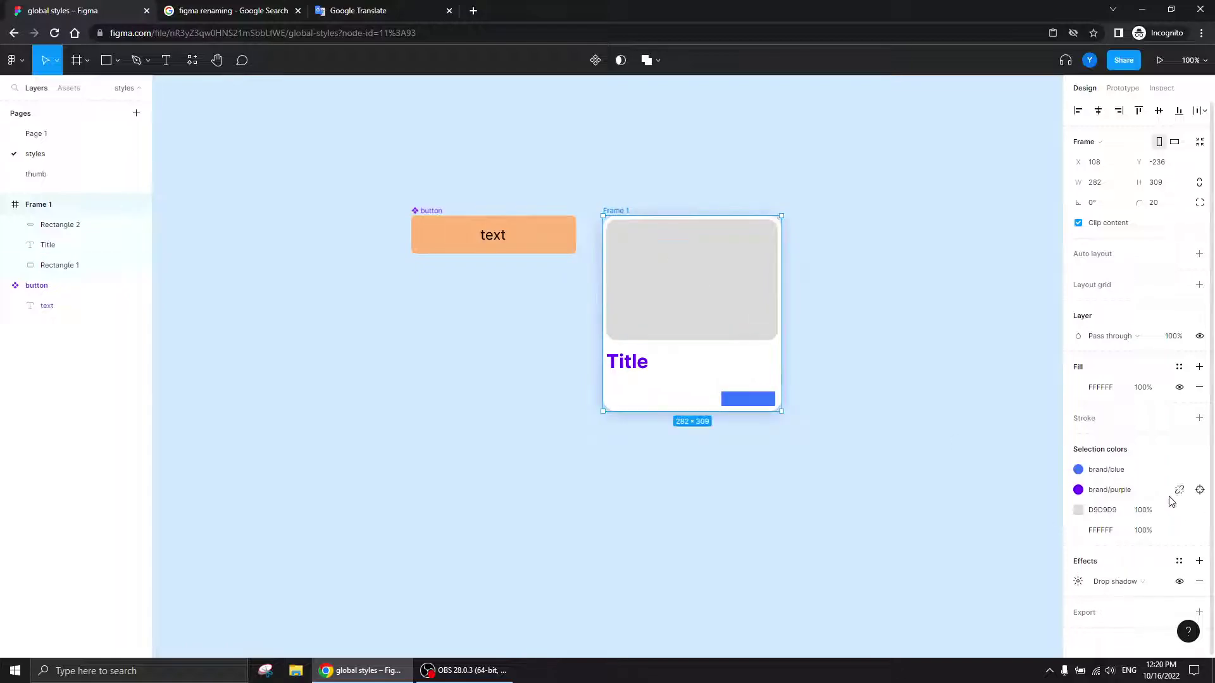
{"action": "left_click", "coordinate": [1178, 560]}
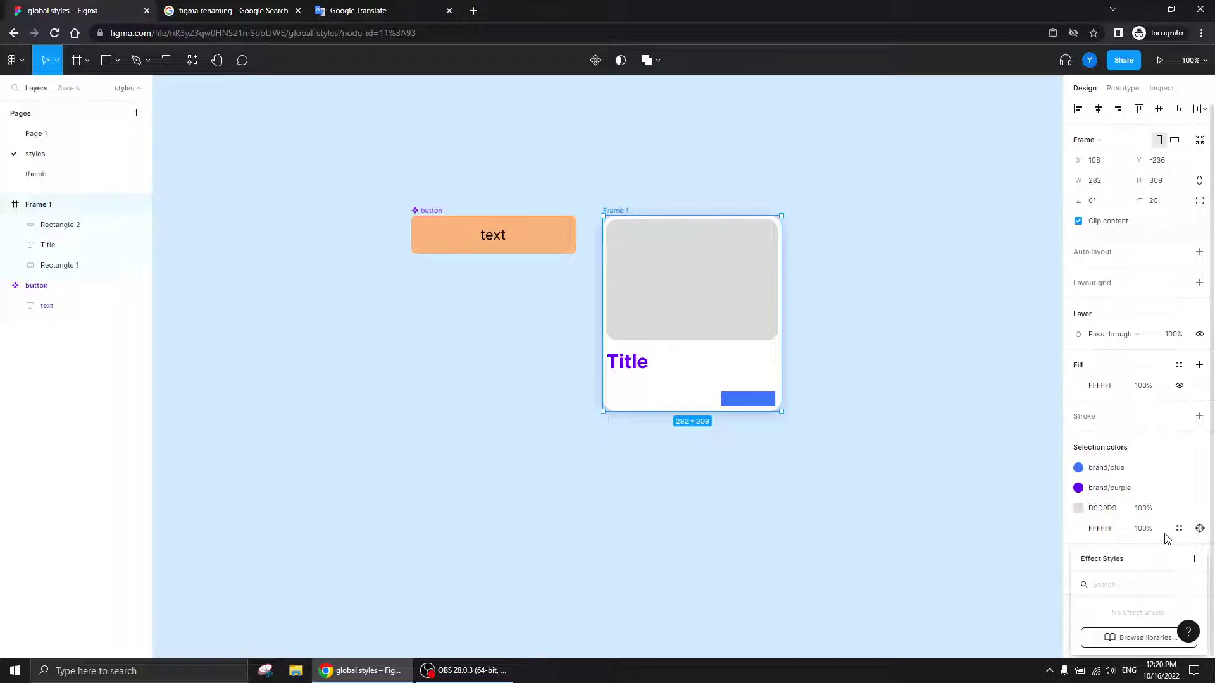
{"action": "left_click", "coordinate": [873, 472]}
{"action": "left_click", "coordinate": [647, 238]}
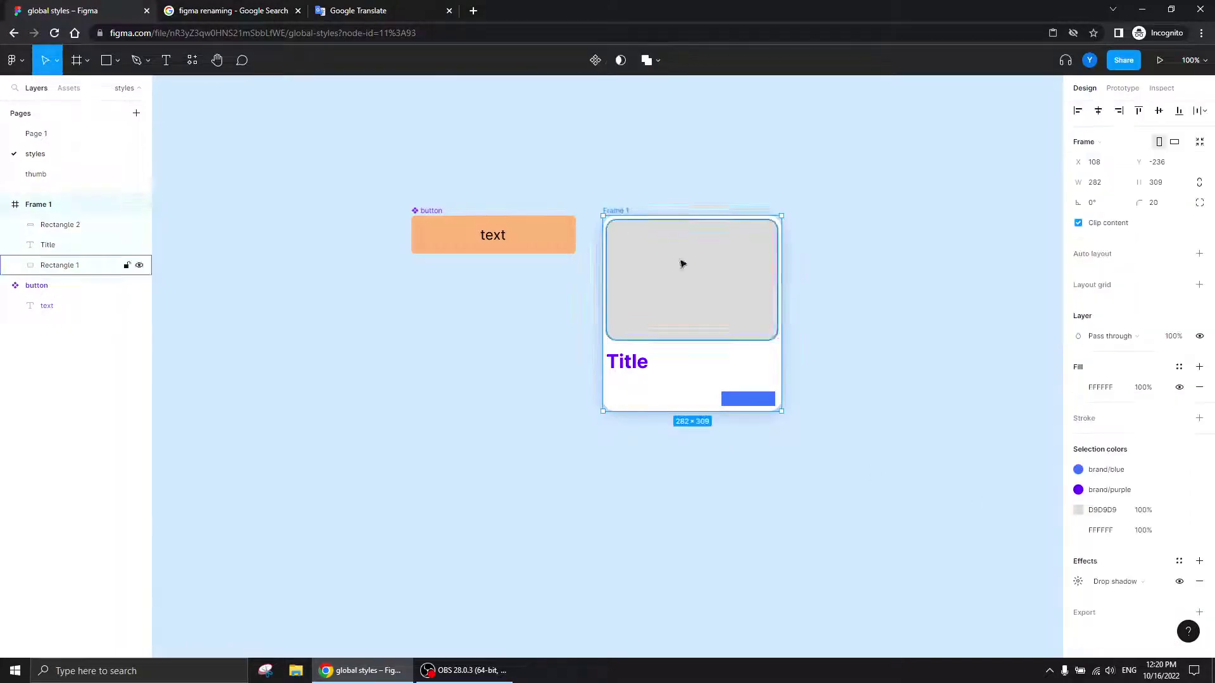
{"action": "left_click", "coordinate": [1179, 563]}
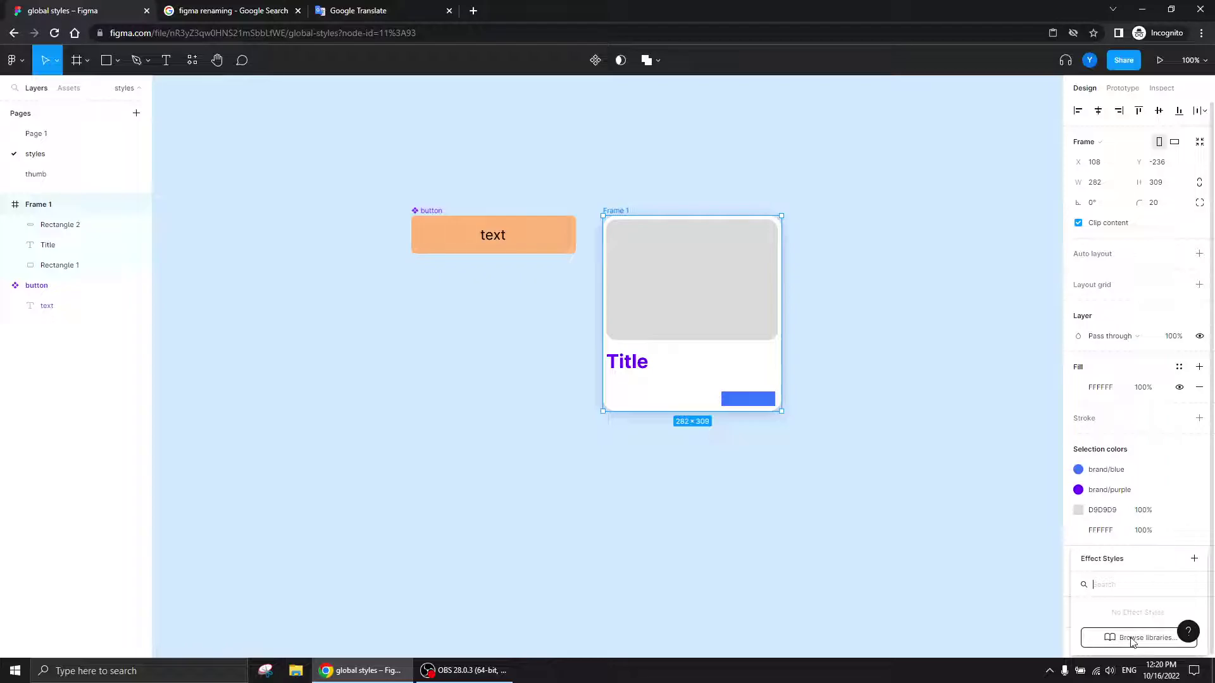
{"action": "left_click", "coordinate": [1194, 560]}
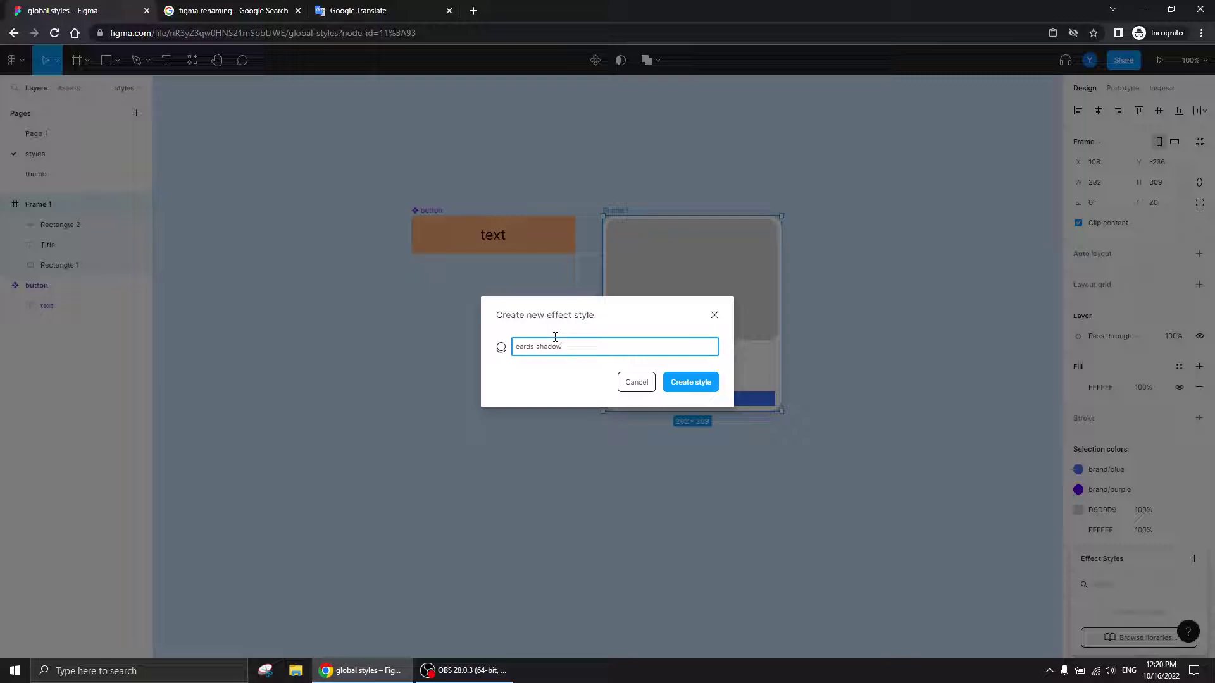
{"action": "key", "text": "Return"}
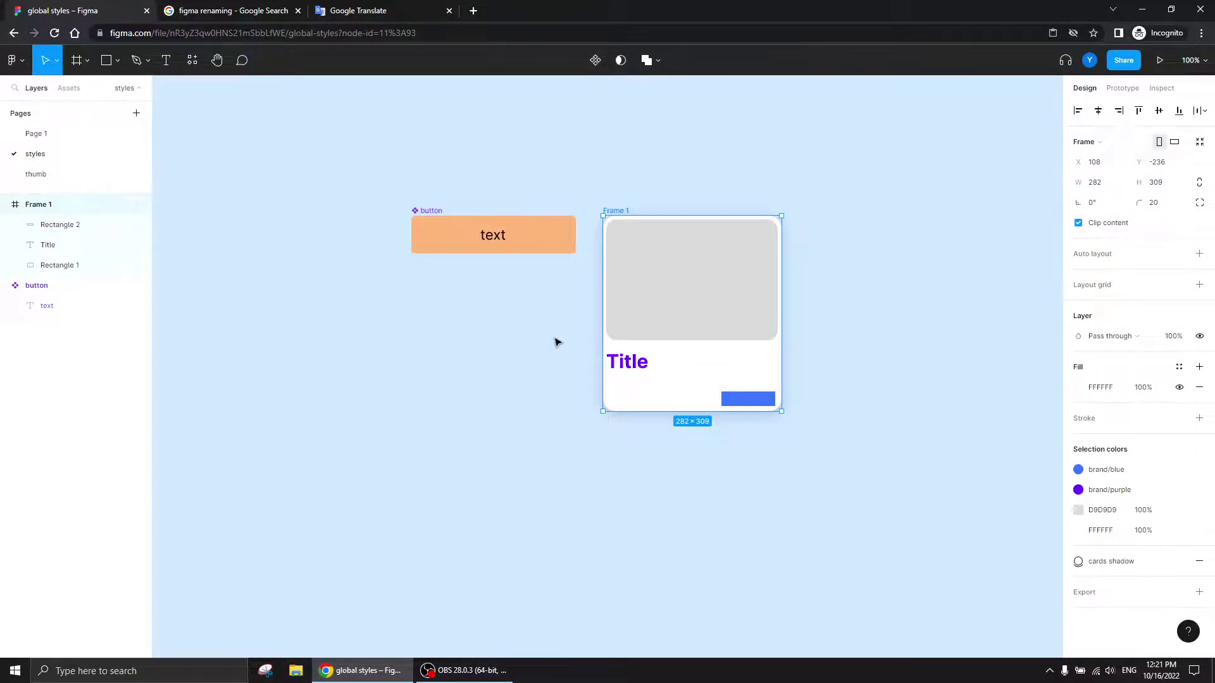
- Draw a new frame about 221 × 267 beside the content card and move it to about X 545, Y -236
{"action": "left_click", "coordinate": [438, 331]}
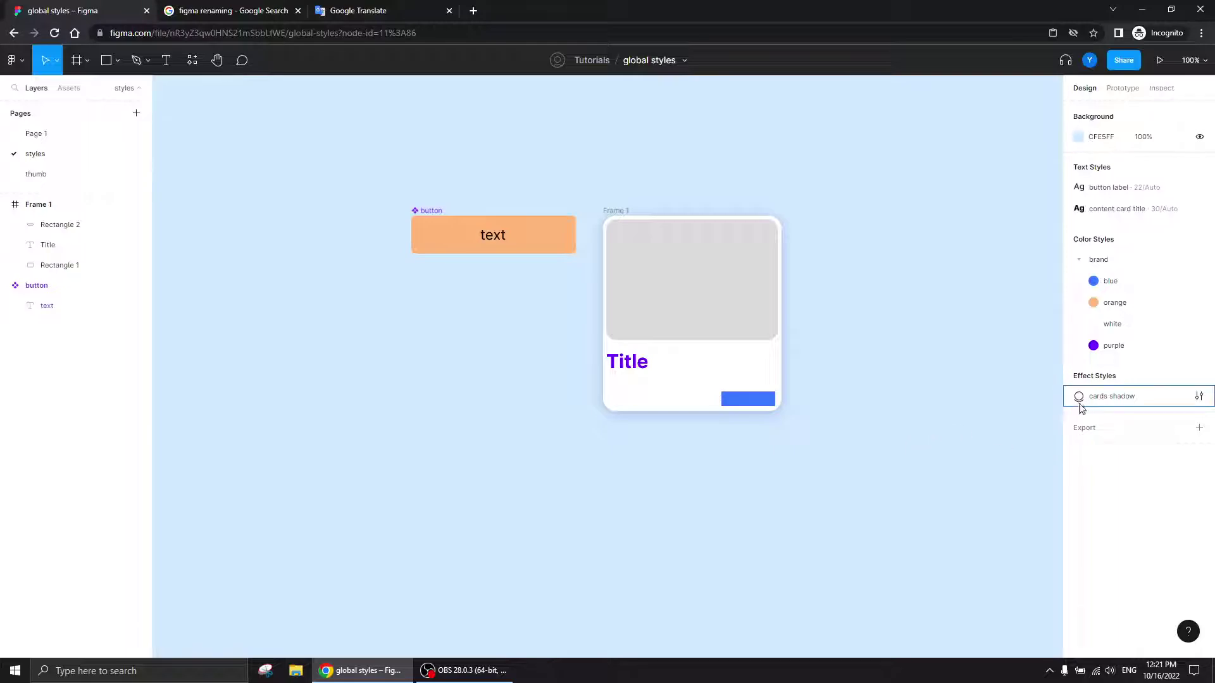
{"action": "scroll", "coordinate": [787, 434], "scroll_direction": "right", "scroll_amount": 3}
{"action": "left_click", "coordinate": [77, 60]}
{"action": "left_click_drag", "start_coordinate": [793, 185], "coordinate": [933, 355]}
{"action": "left_click_drag", "start_coordinate": [810, 182], "coordinate": [764, 195]}
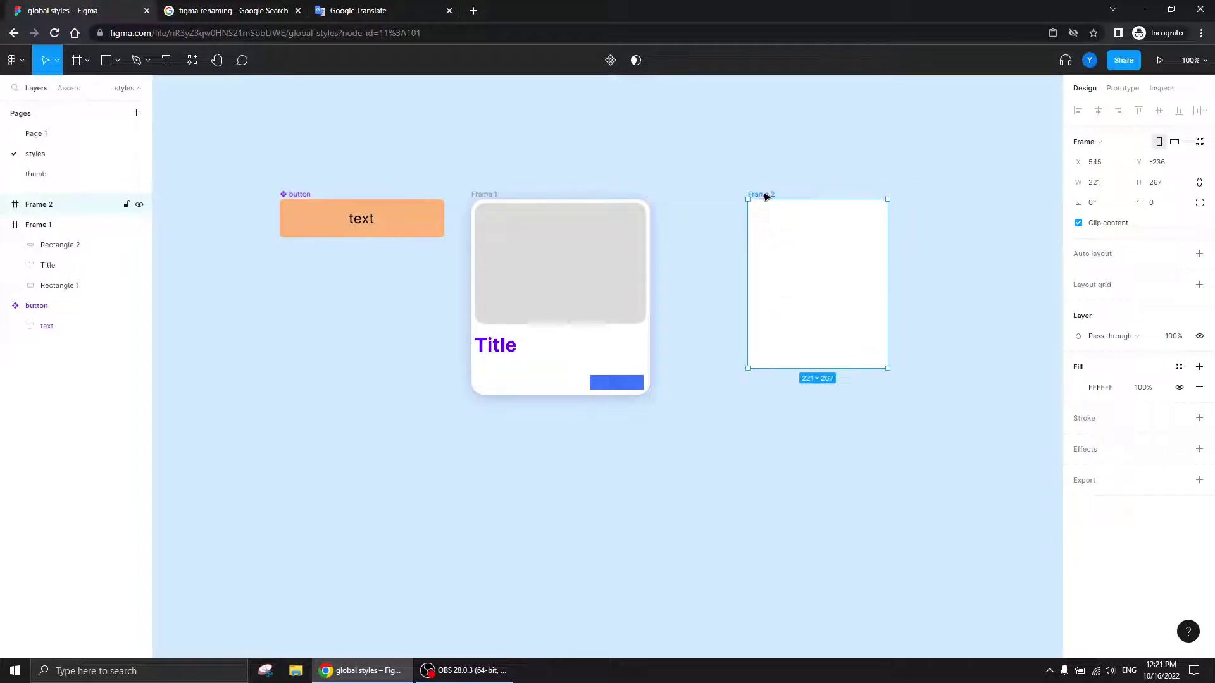
- Apply the cards shadow effect style to the new empty frame and collapse the brand color style folder
{"action": "left_click", "coordinate": [1178, 450]}
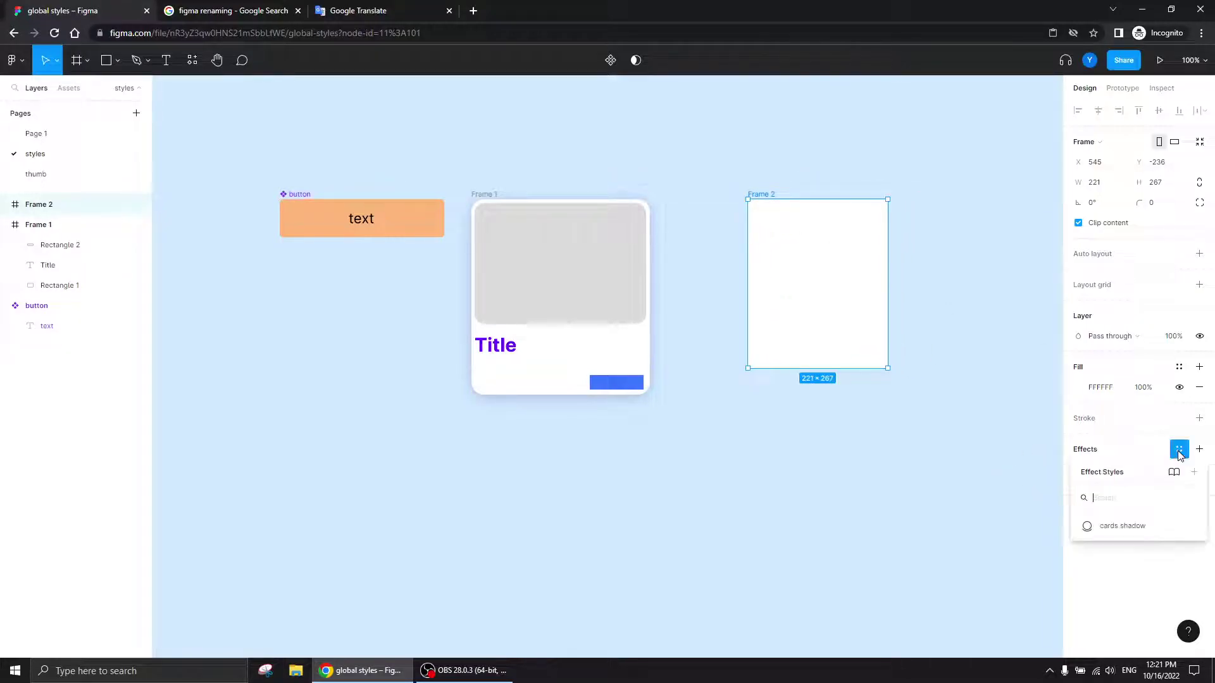
{"action": "left_click", "coordinate": [1120, 528]}
{"action": "left_click", "coordinate": [658, 506]}
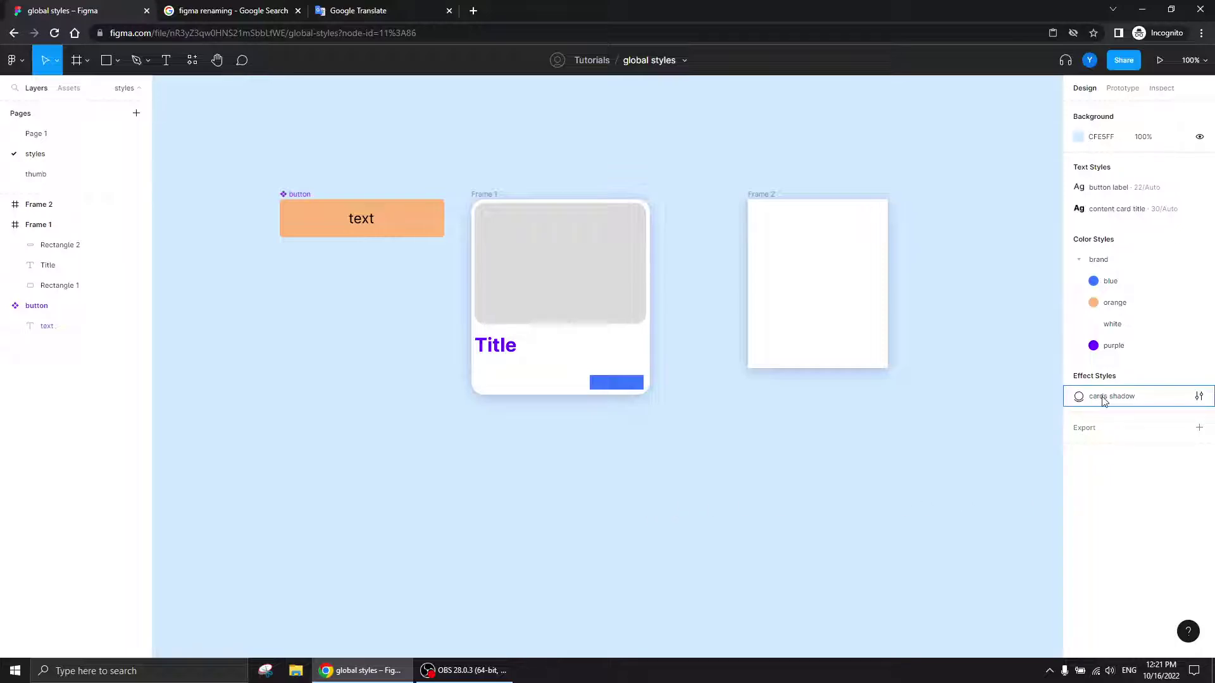
{"action": "left_click", "coordinate": [1079, 260]}
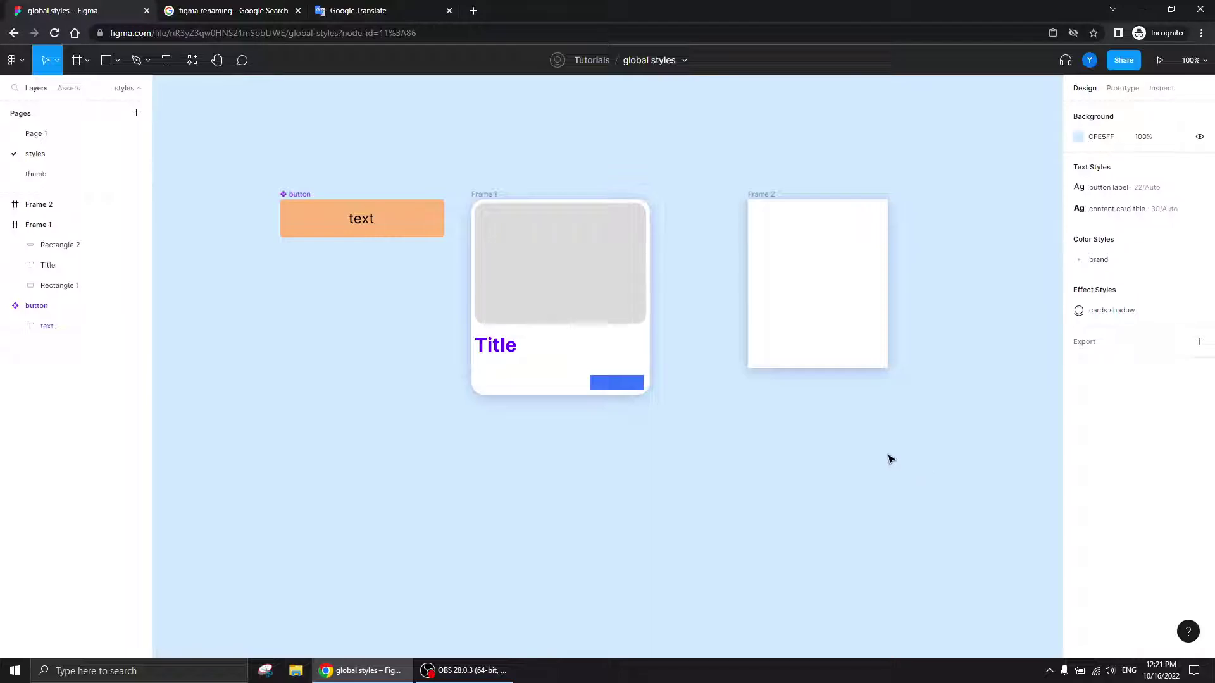
- Draw a rectangle about 160 × 132 on the canvas beside the empty frame and set its fill to pink FF9D9D
{"action": "left_click_drag", "start_coordinate": [949, 401], "coordinate": [759, 281]}
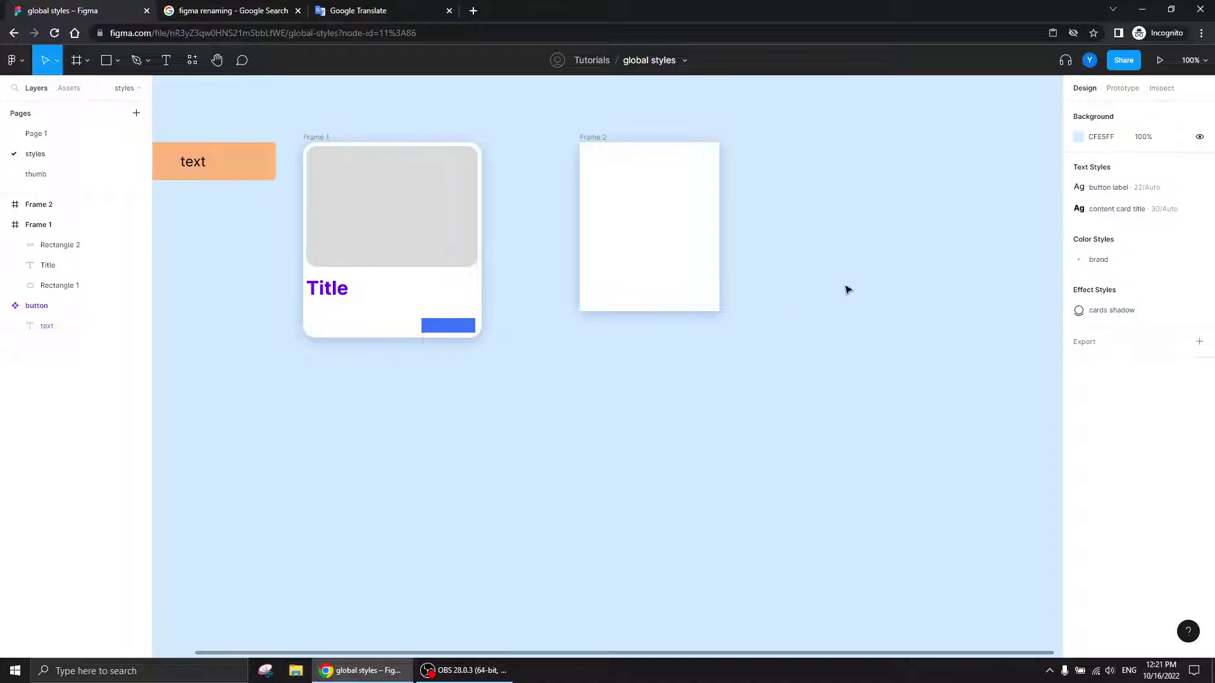
{"action": "left_click", "coordinate": [107, 62]}
{"action": "left_click_drag", "start_coordinate": [923, 220], "coordinate": [822, 303]}
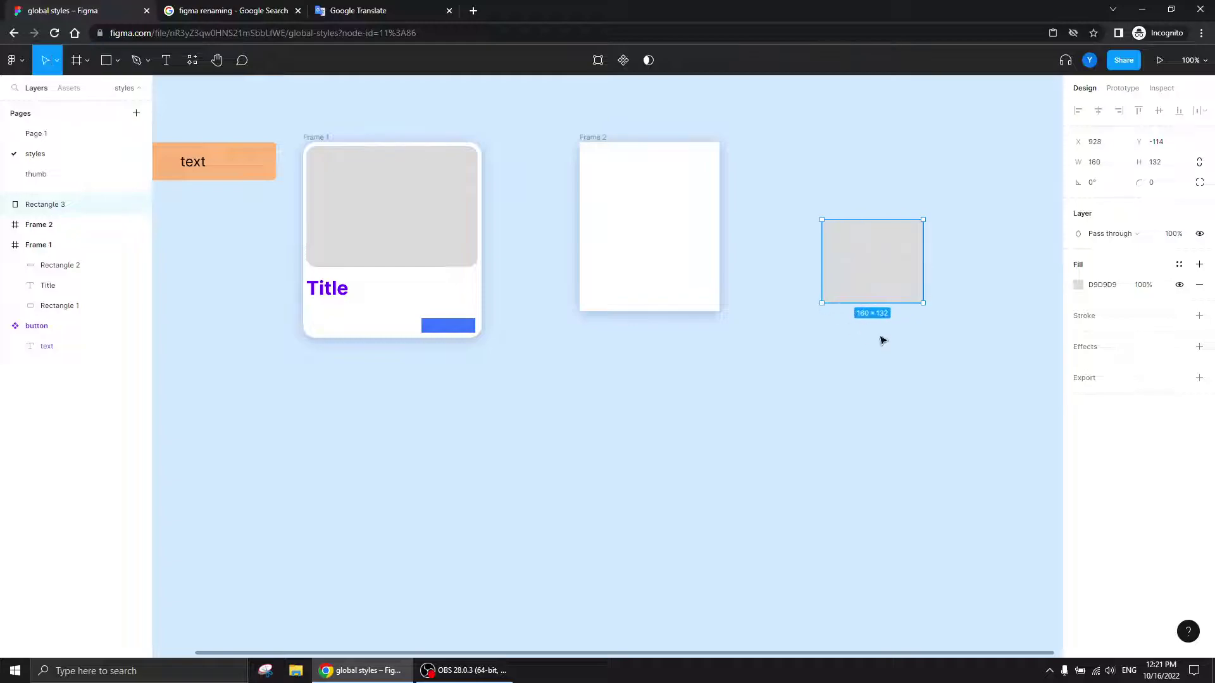
{"action": "left_click", "coordinate": [1078, 285]}
{"action": "left_click_drag", "start_coordinate": [924, 324], "coordinate": [970, 301]}
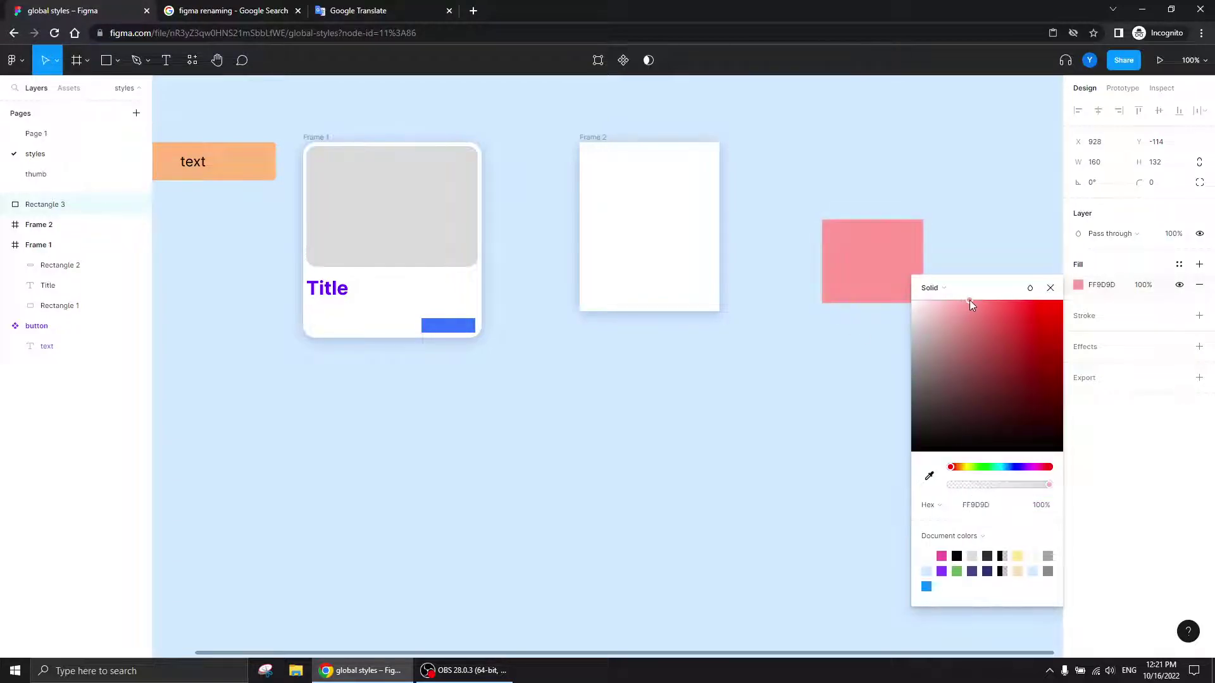
{"action": "left_click", "coordinate": [1050, 288]}
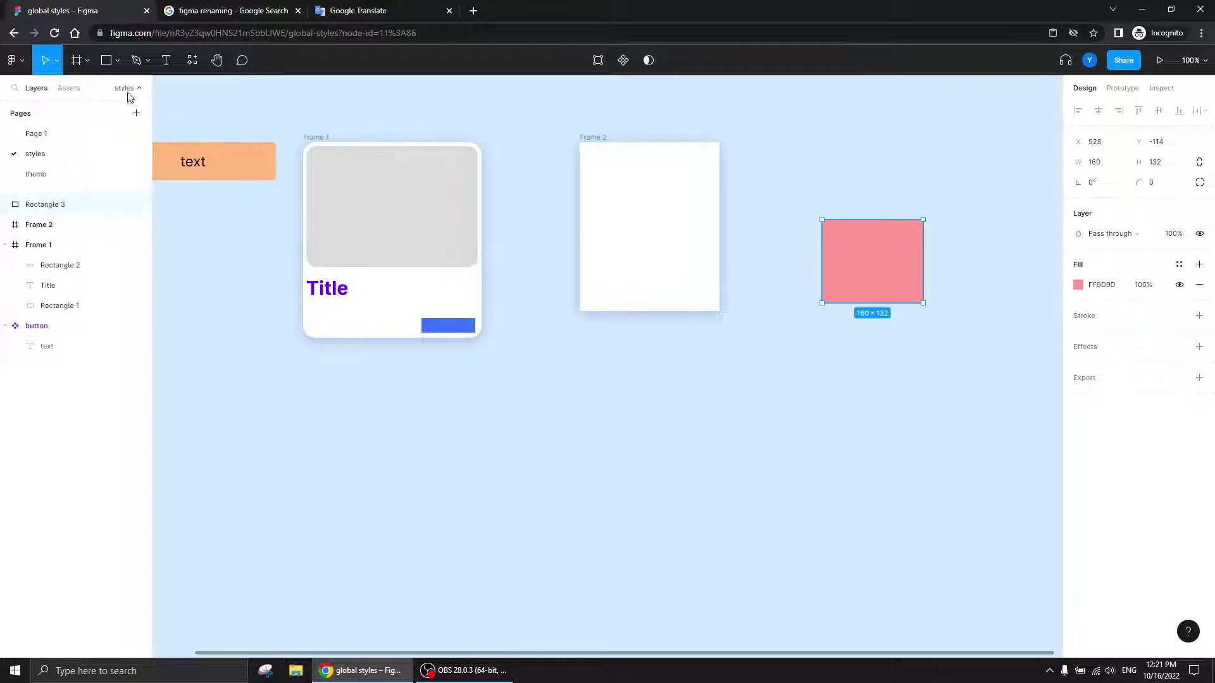
- Draw a white frame around the pink rectangle and set the rectangle's fill opacity to 50%
{"action": "left_click", "coordinate": [77, 60]}
{"action": "left_click_drag", "start_coordinate": [992, 162], "coordinate": [763, 393]}
{"action": "left_click", "coordinate": [850, 302]}
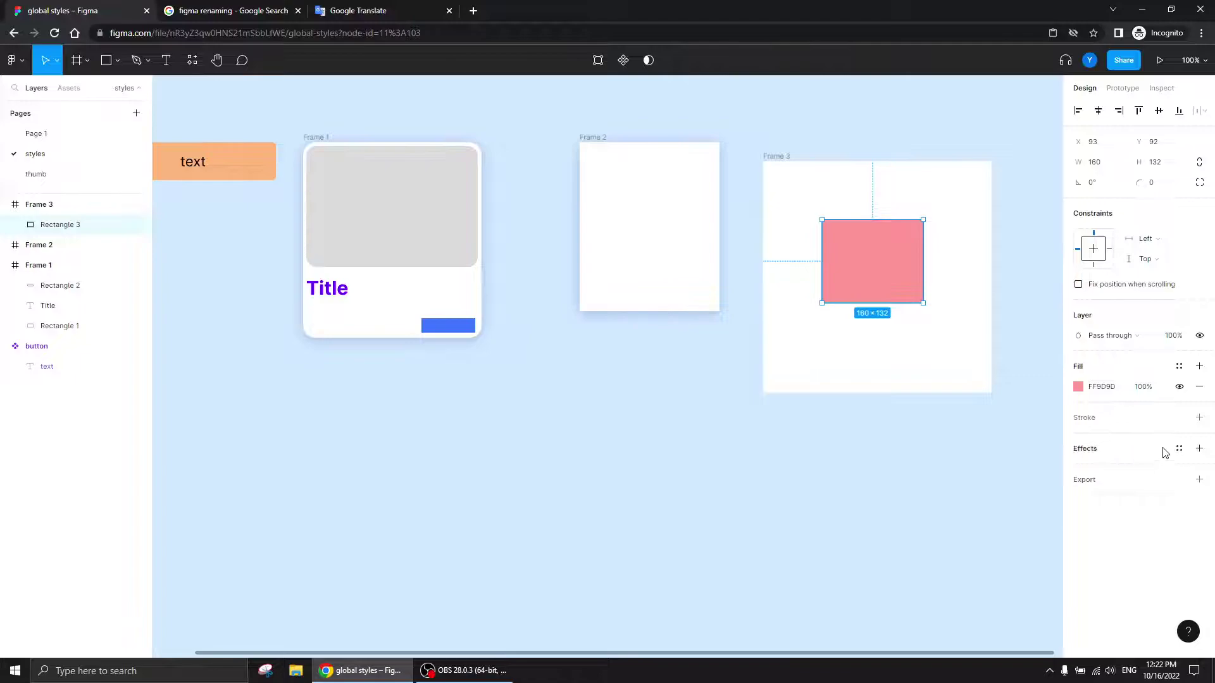
{"action": "left_click", "coordinate": [1145, 387]}
{"action": "type", "text": "50"}
{"action": "key", "text": "Return"}
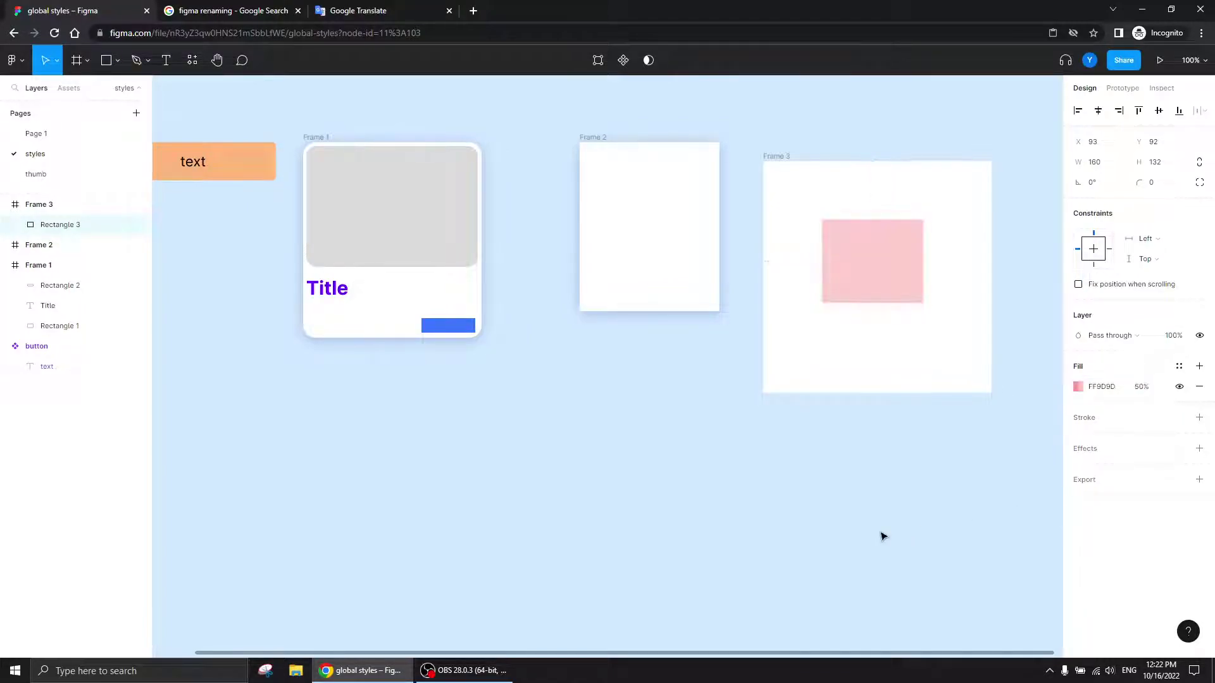
- Add a second fill to the pink rectangle at 20% opacity and set its color to 7C82FF
{"action": "left_click", "coordinate": [1199, 366]}
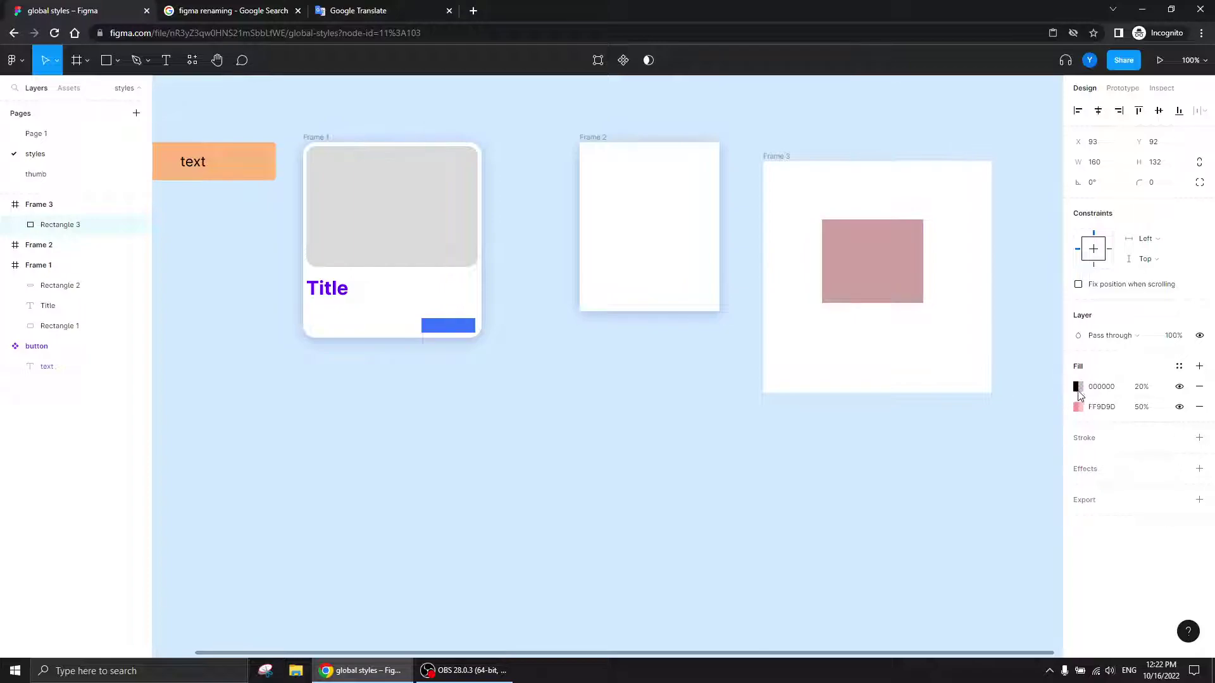
{"action": "left_click", "coordinate": [1077, 387]}
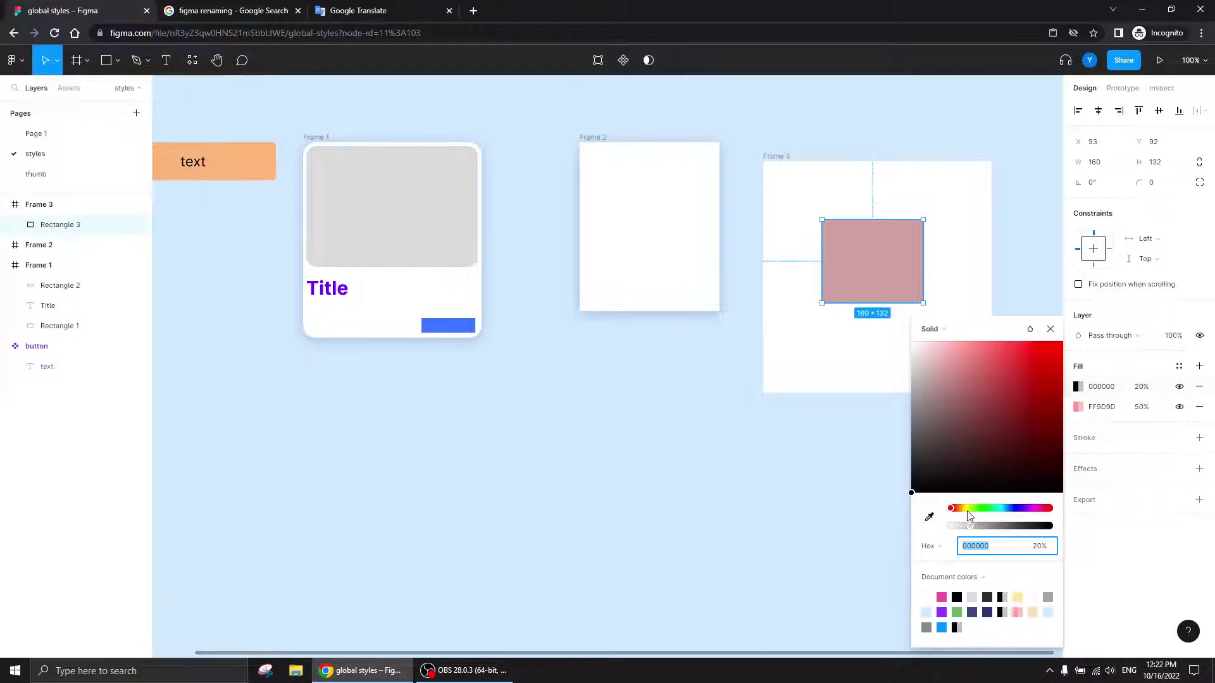
{"action": "left_click_drag", "start_coordinate": [964, 513], "coordinate": [1015, 510]}
{"action": "left_click_drag", "start_coordinate": [1030, 457], "coordinate": [990, 297]}
{"action": "left_click", "coordinate": [1049, 330]}
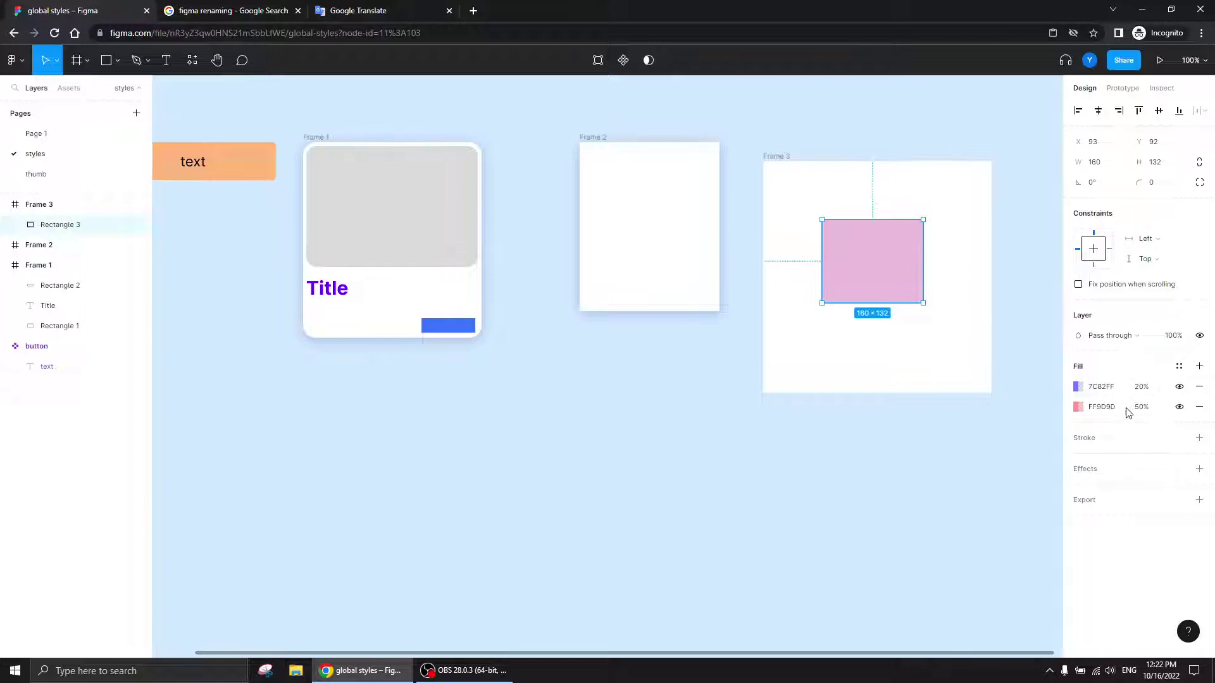
{"action": "left_click", "coordinate": [945, 366]}
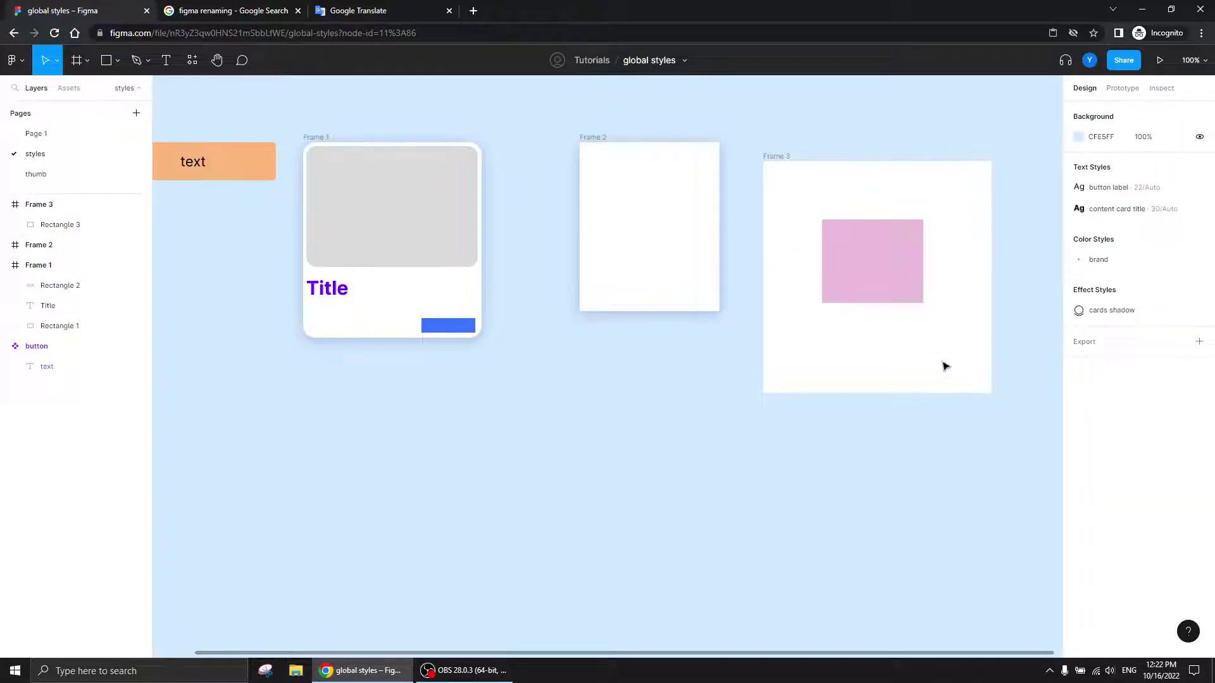
- Create a color style named color mix from the rectangle's two fills and review the style's properties
{"action": "left_click", "coordinate": [881, 264]}
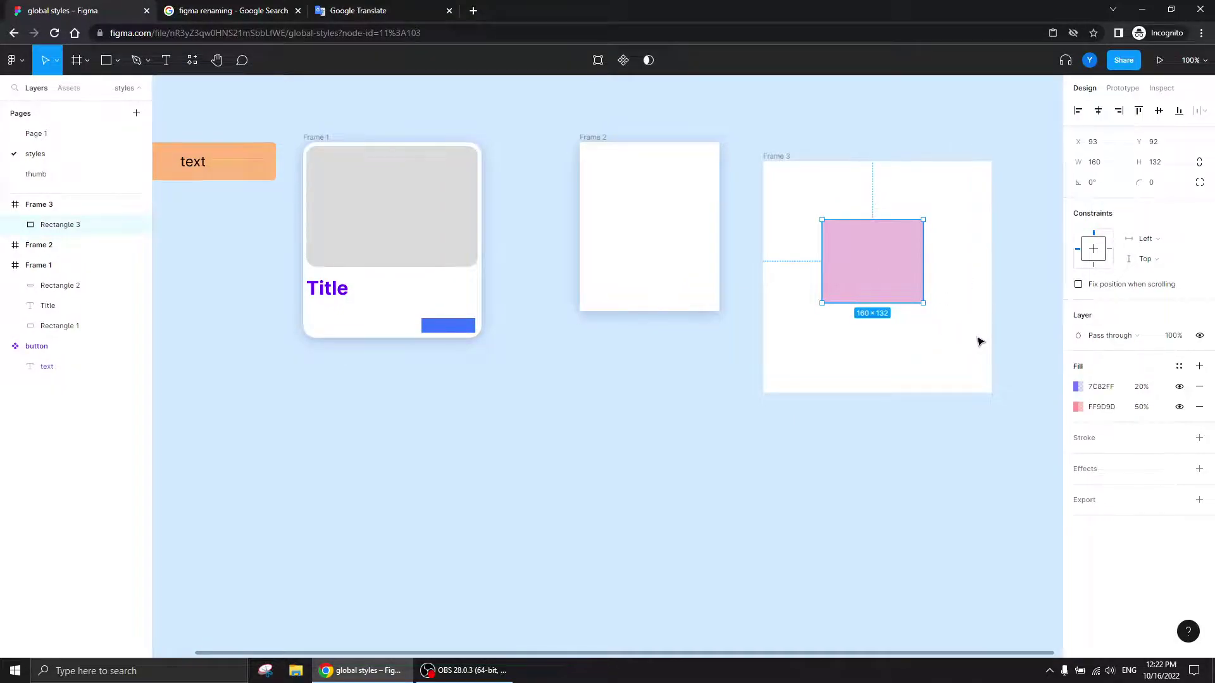
{"action": "left_click", "coordinate": [1178, 367]}
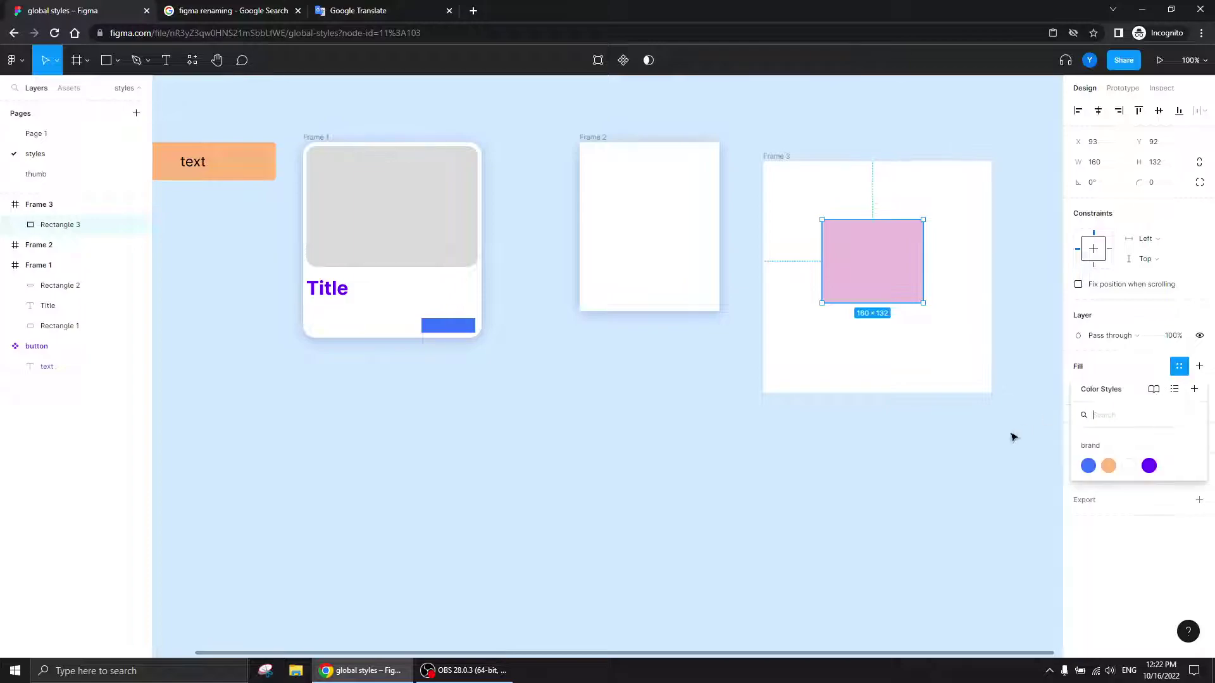
{"action": "left_click", "coordinate": [1194, 391]}
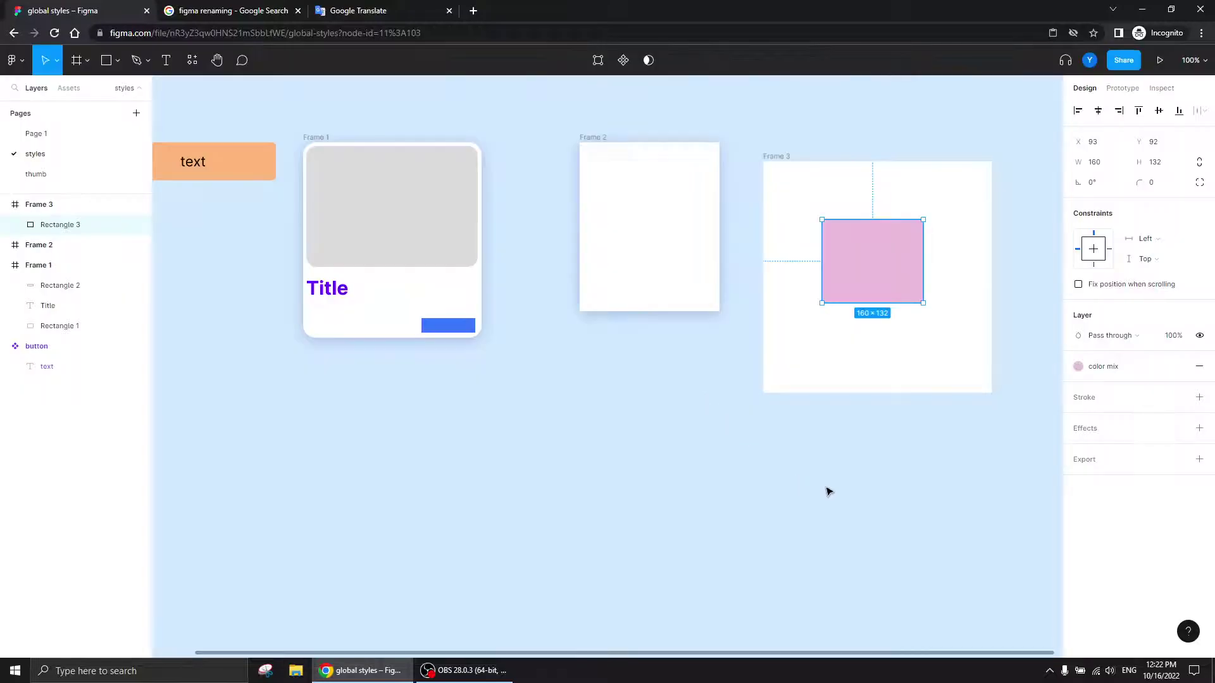
{"action": "left_click", "coordinate": [696, 385]}
{"action": "left_click", "coordinate": [725, 443]}
{"action": "left_click_drag", "start_coordinate": [892, 445], "coordinate": [678, 415]}
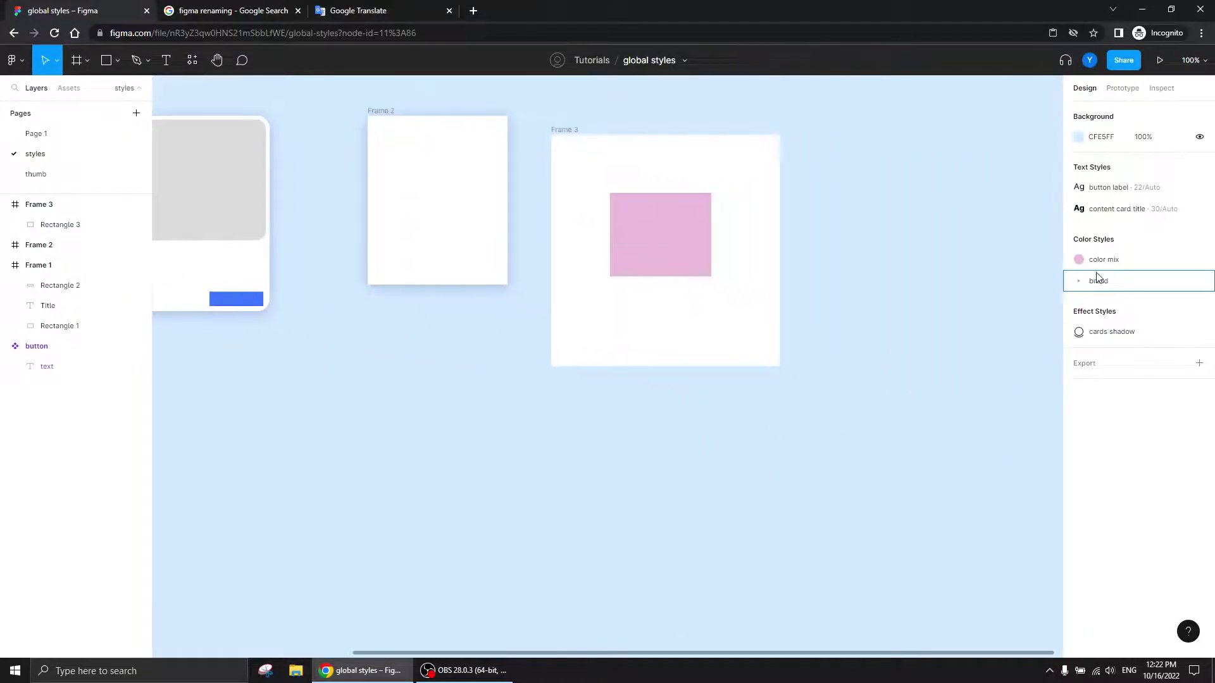
{"action": "left_click", "coordinate": [1199, 260]}
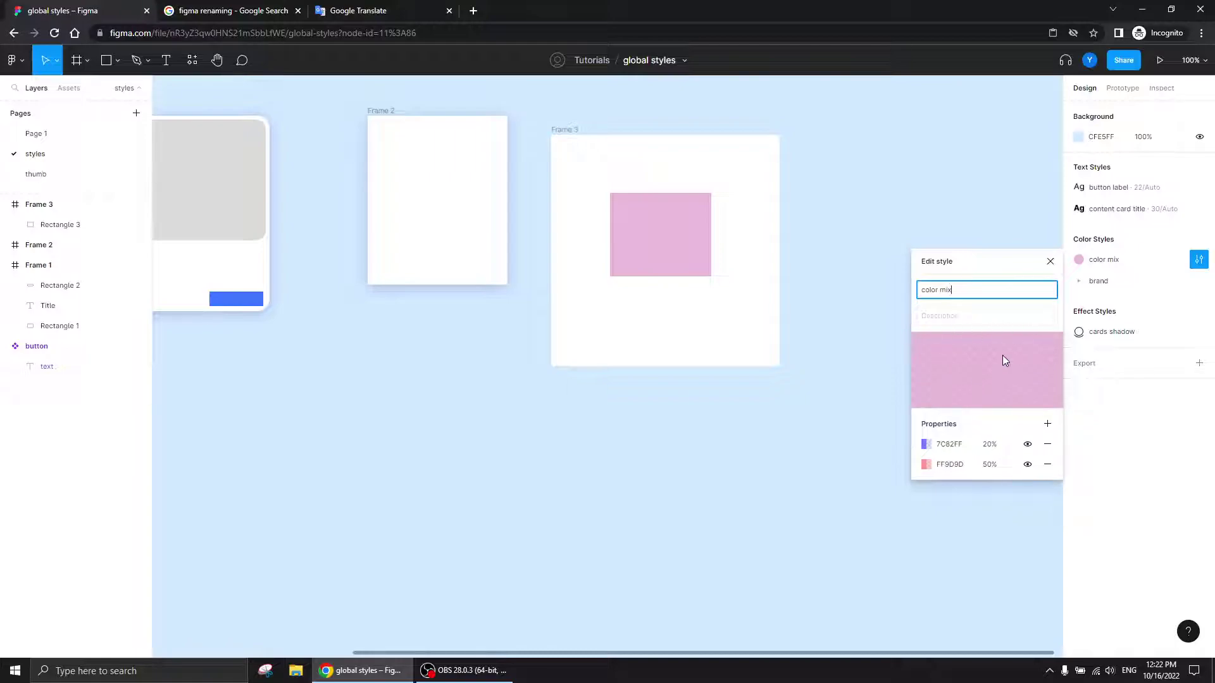
{"action": "left_click", "coordinate": [1050, 261]}
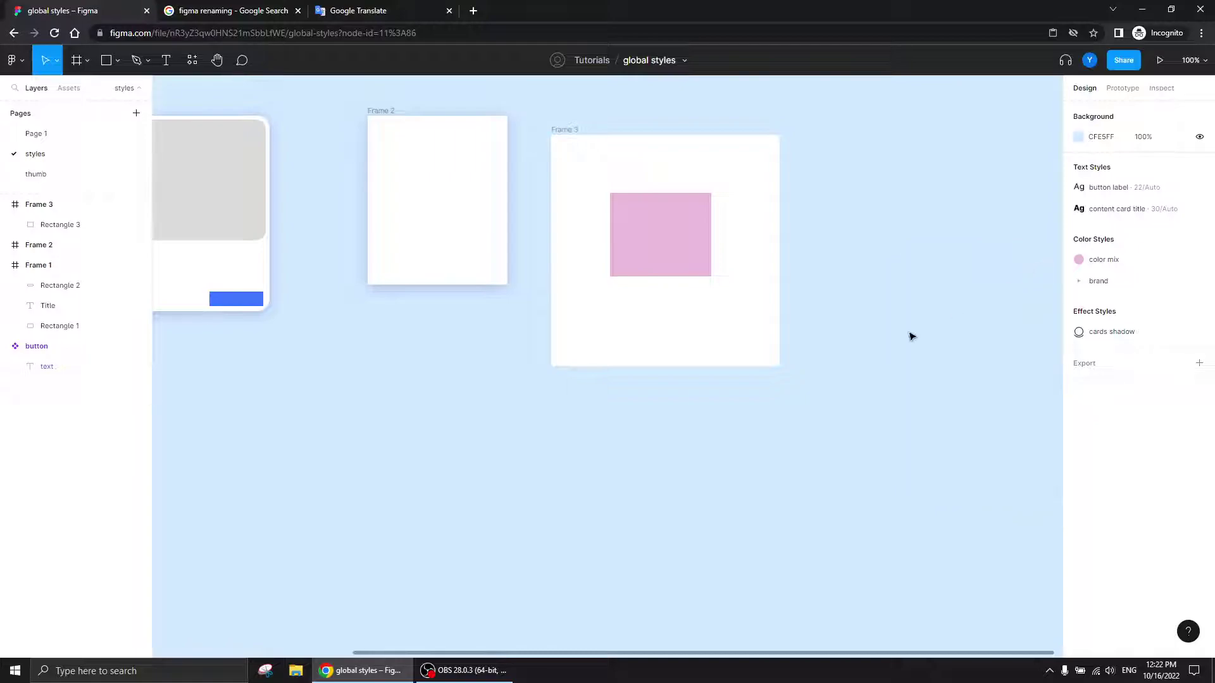
- Draw a rectangle about 118 × 77 below the pink one in the same frame and apply the color mix style to its fill
{"action": "left_click", "coordinate": [113, 71]}
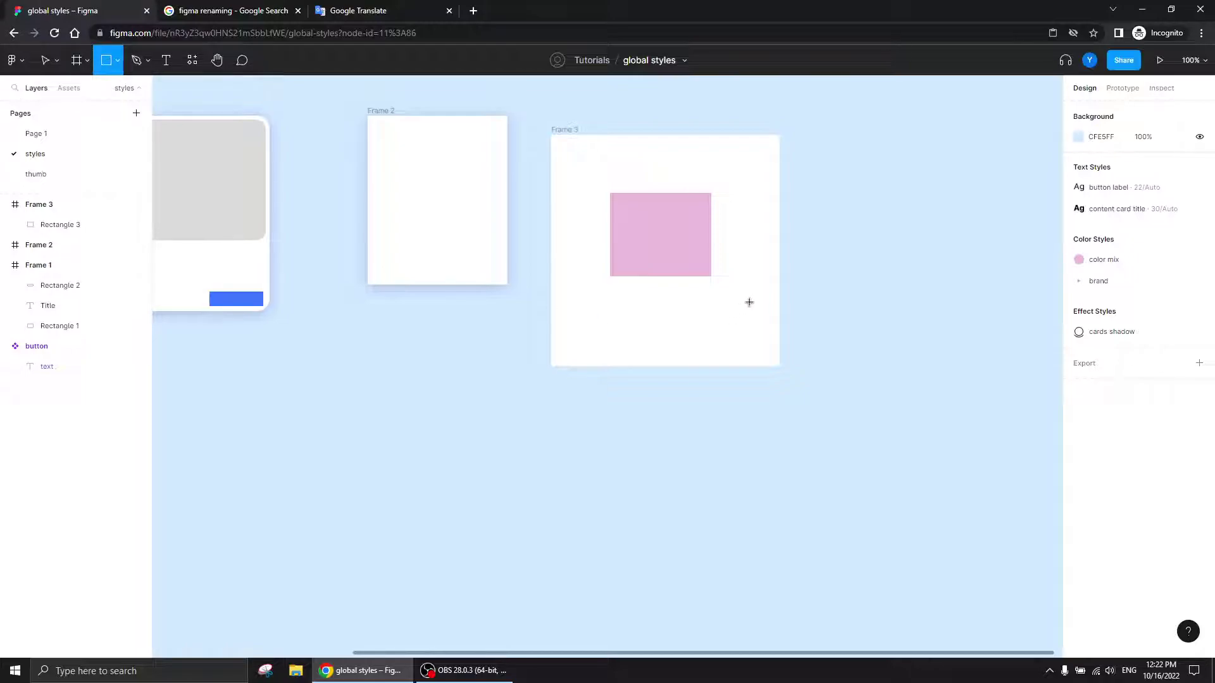
{"action": "left_click_drag", "start_coordinate": [753, 299], "coordinate": [679, 348]}
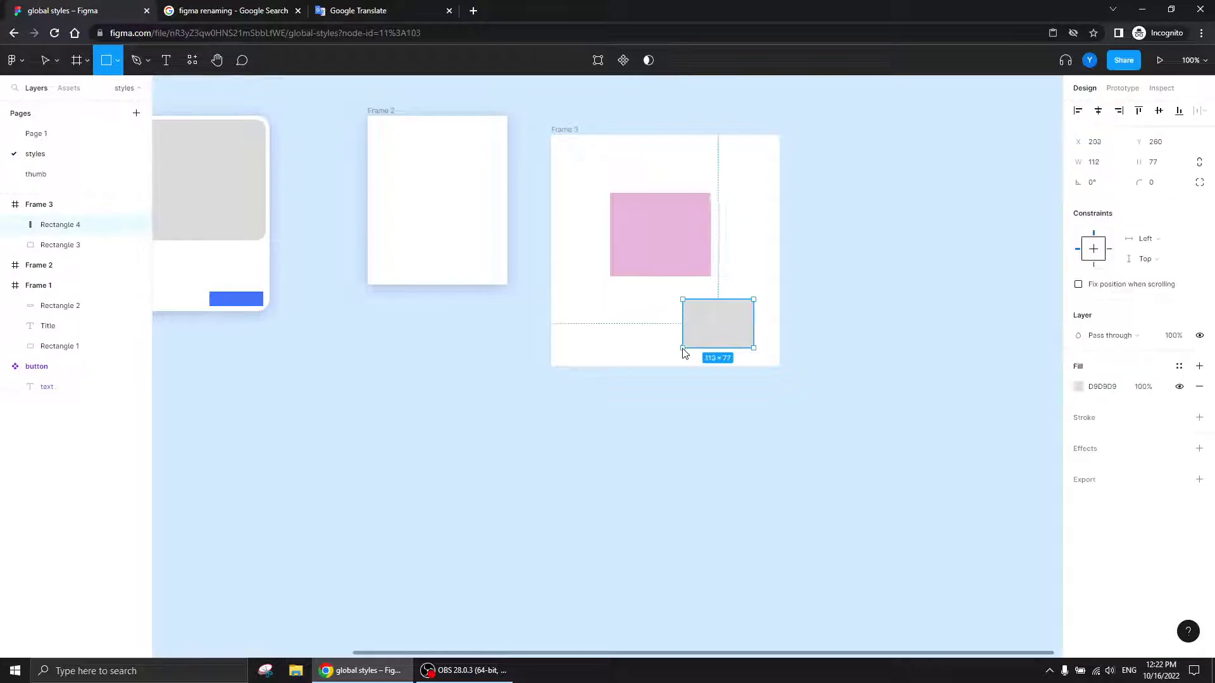
{"action": "left_click", "coordinate": [1178, 369]}
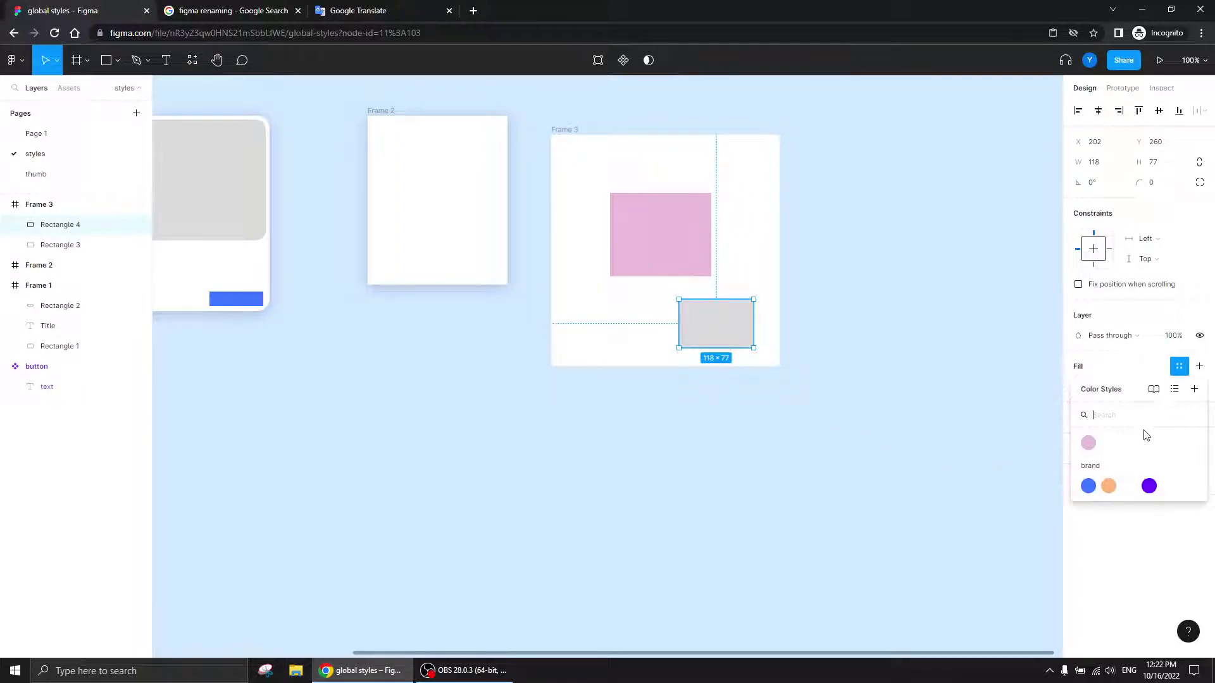
{"action": "left_click", "coordinate": [1088, 446]}
{"action": "left_click", "coordinate": [720, 427]}
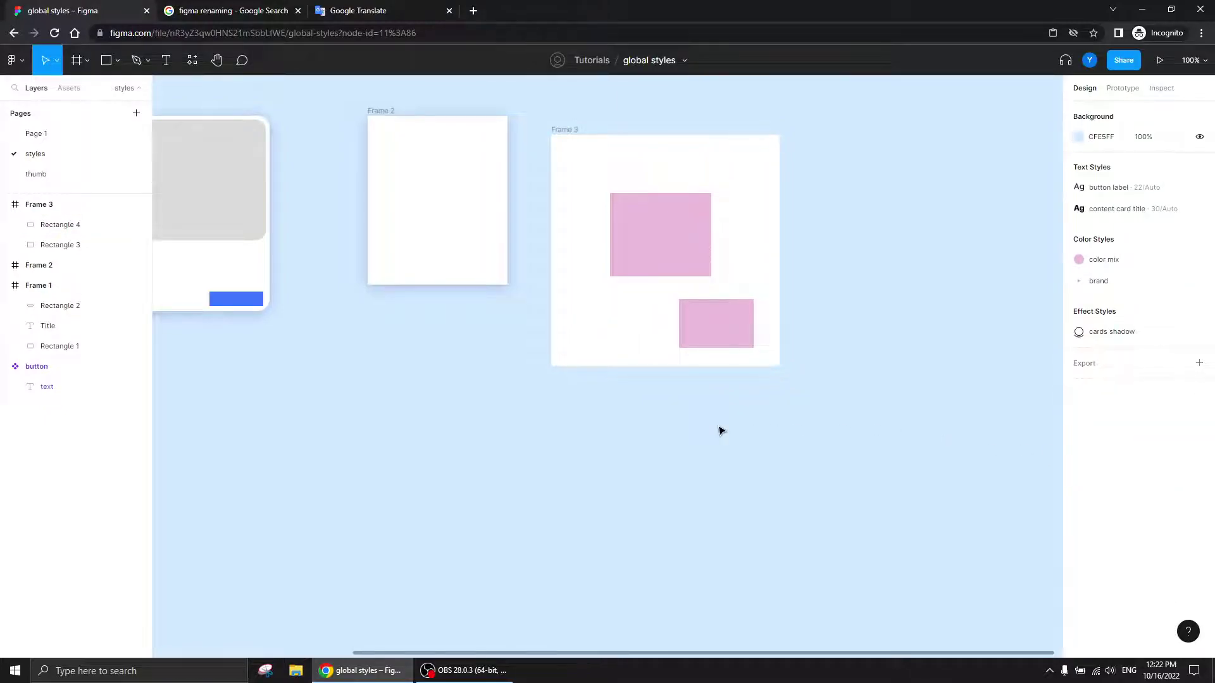
- Draw a wide frame about 745 × 418 on the empty canvas below the card, at about X 66, Y 294
{"action": "left_click_drag", "start_coordinate": [396, 425], "coordinate": [666, 271]}
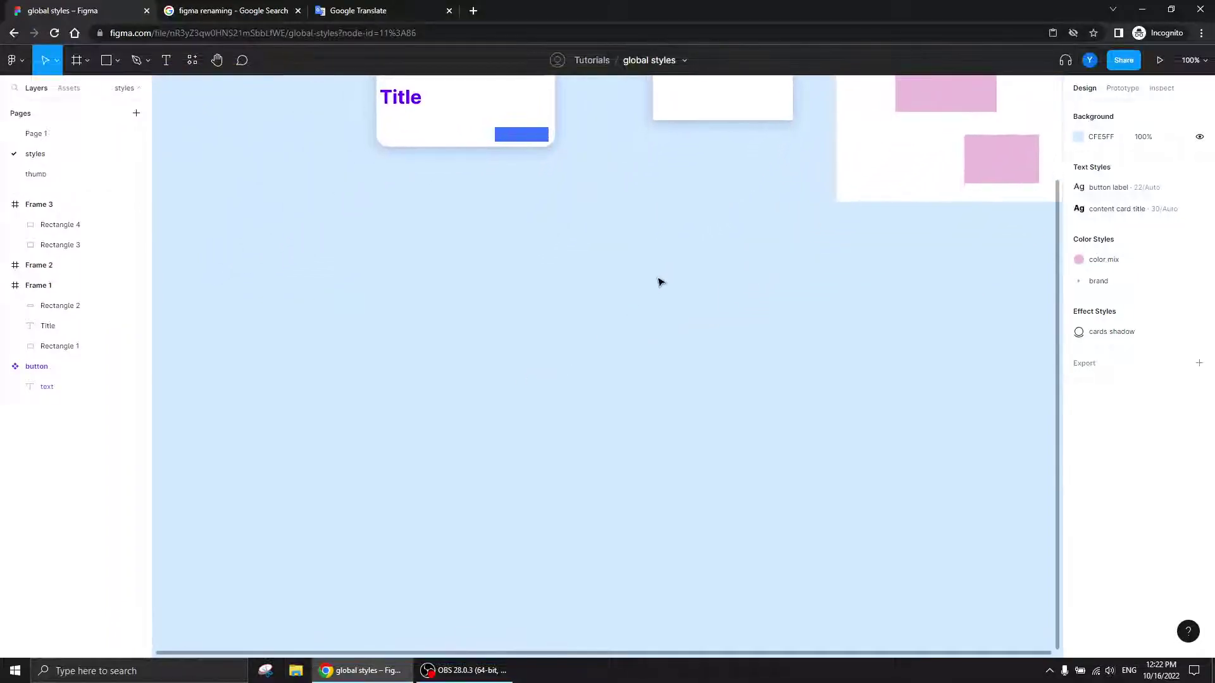
{"action": "left_click", "coordinate": [75, 64]}
{"action": "left_click_drag", "start_coordinate": [350, 286], "coordinate": [821, 551]}
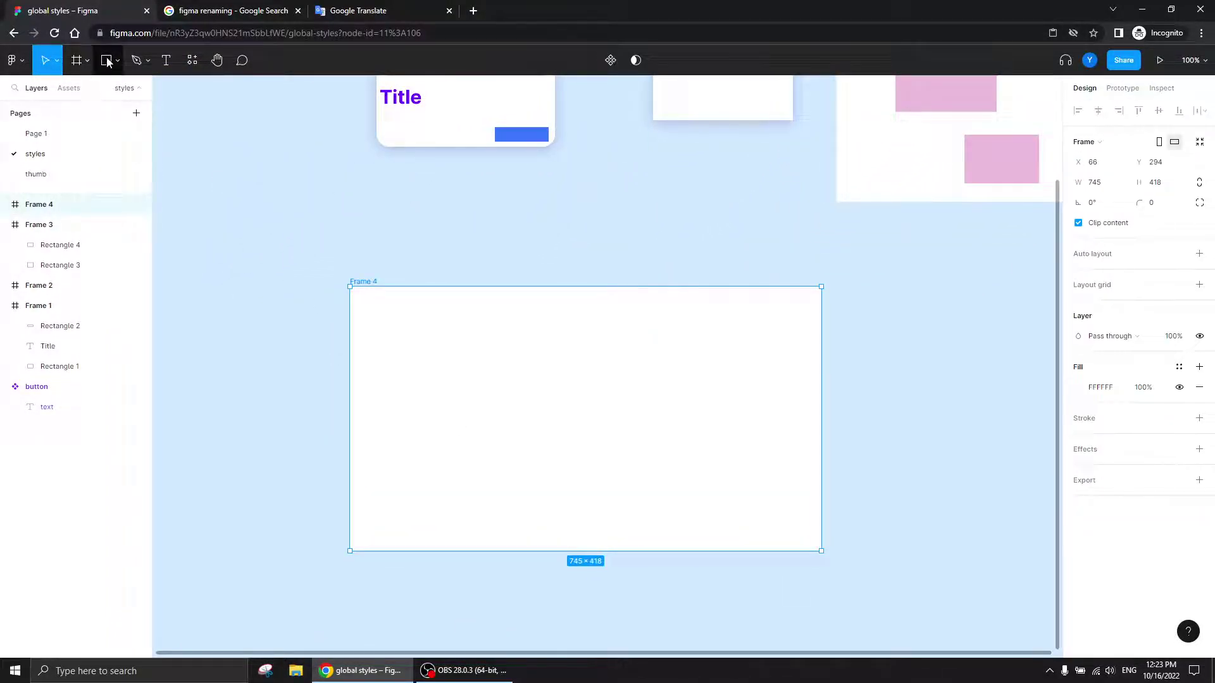
{"action": "left_click", "coordinate": [109, 63]}
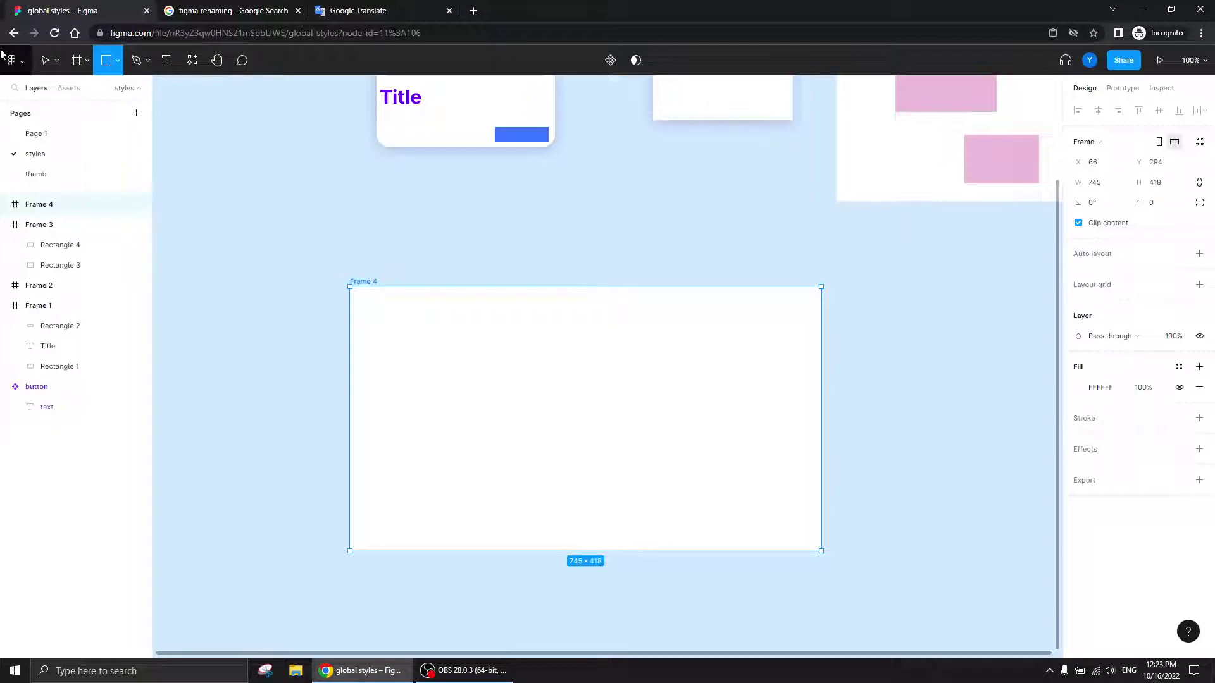
{"action": "left_click", "coordinate": [45, 60]}
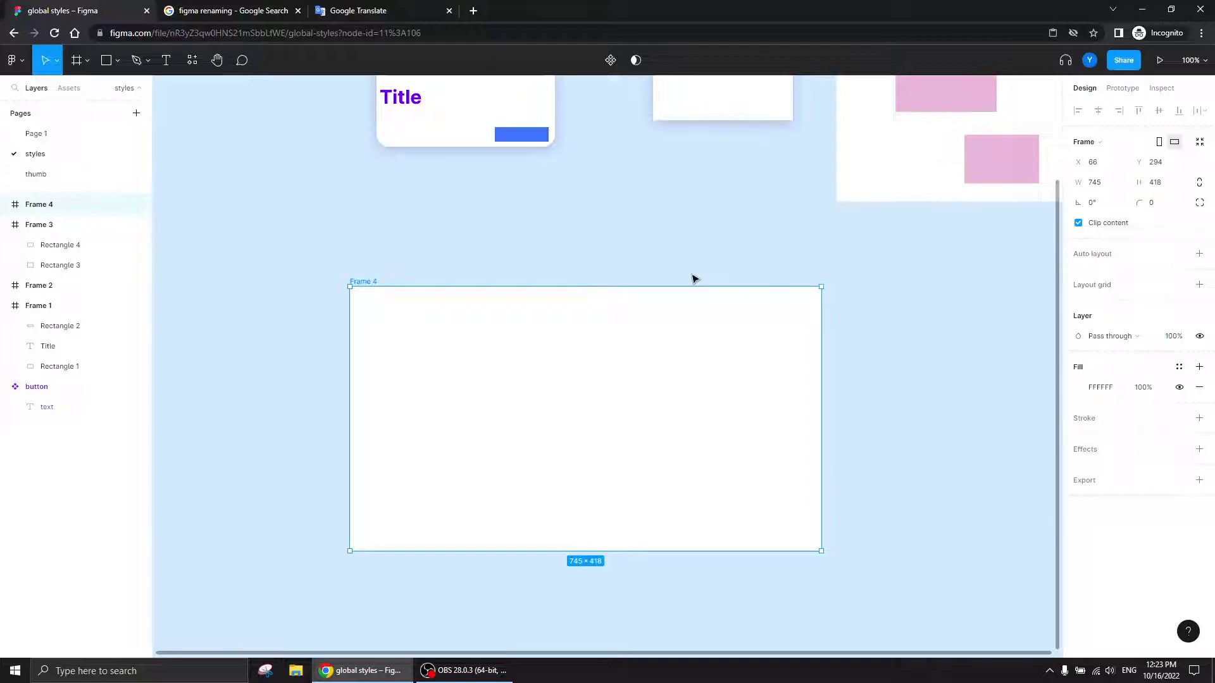
- Run the Unsplash plugin, search the colorful category, and fill the wide frame with the multicolored painted brick wall photo
{"action": "key", "text": "ctrl+/"}
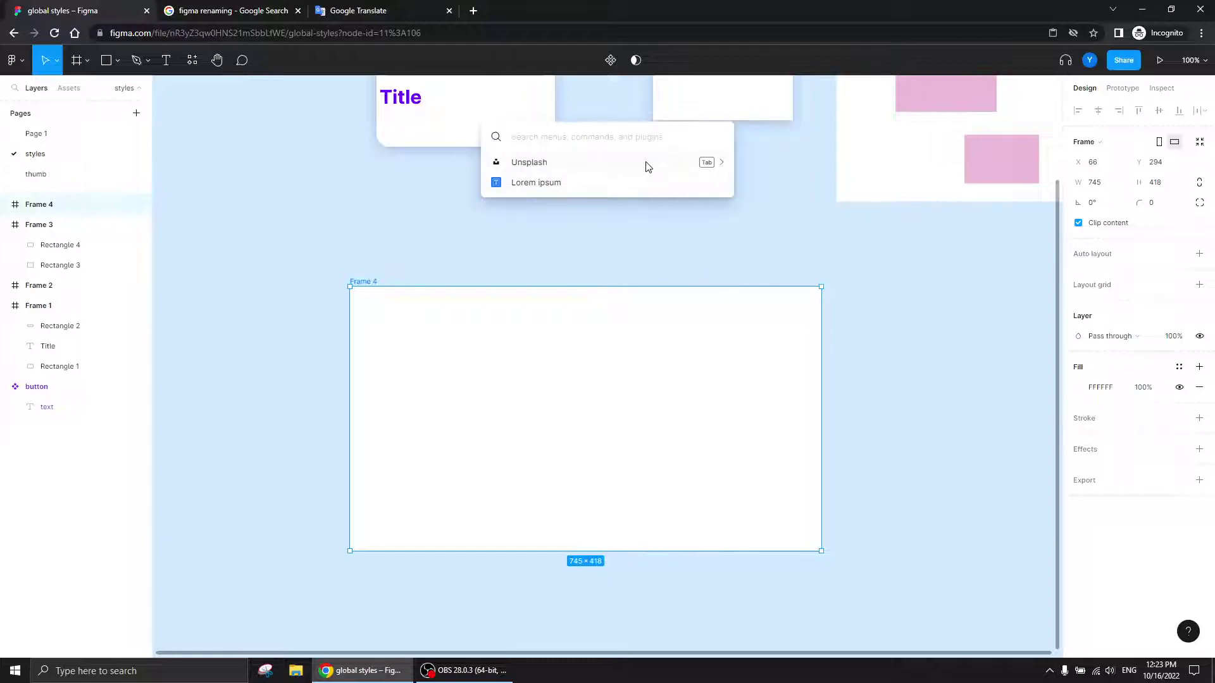
{"action": "left_click", "coordinate": [649, 163]}
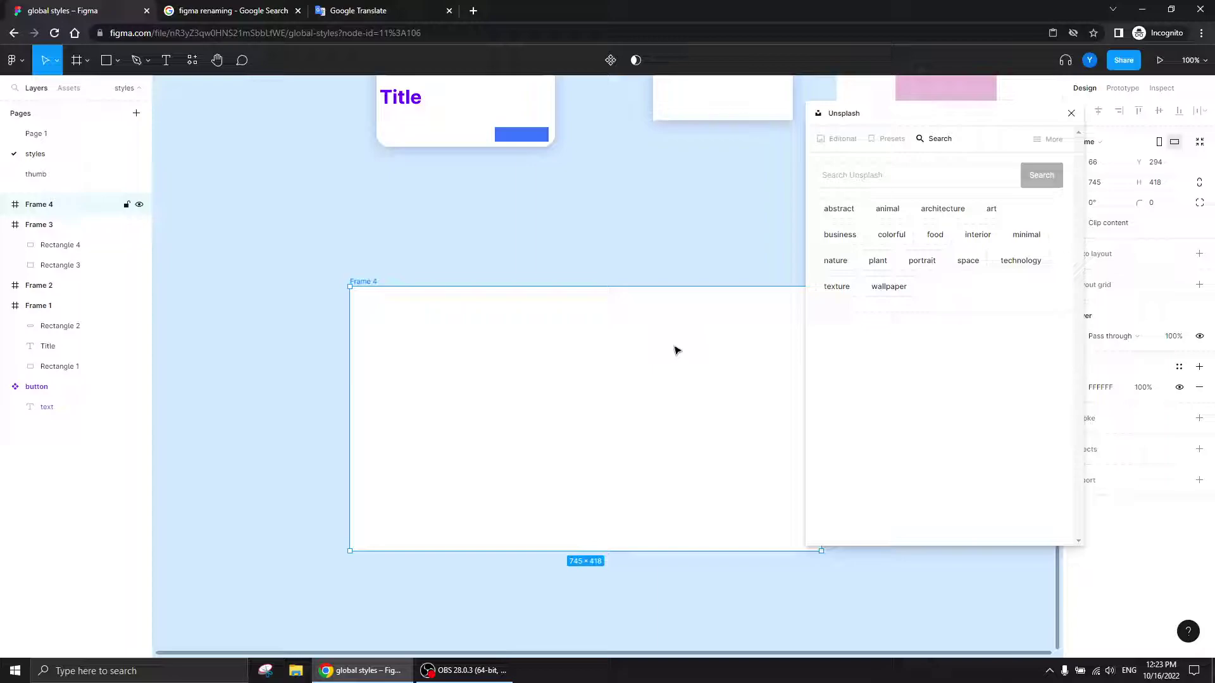
{"action": "scroll", "coordinate": [675, 344], "scroll_direction": "right", "scroll_amount": 2}
{"action": "scroll", "coordinate": [675, 344], "scroll_direction": "down", "scroll_amount": 1}
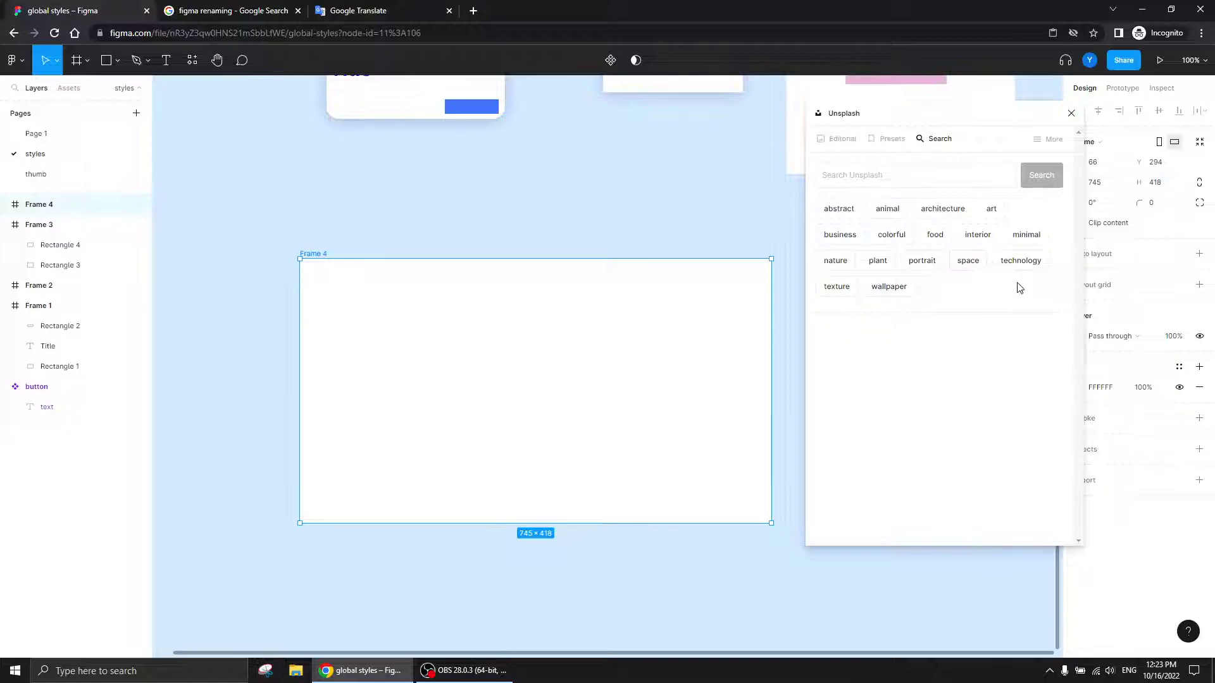
{"action": "left_click", "coordinate": [891, 235]}
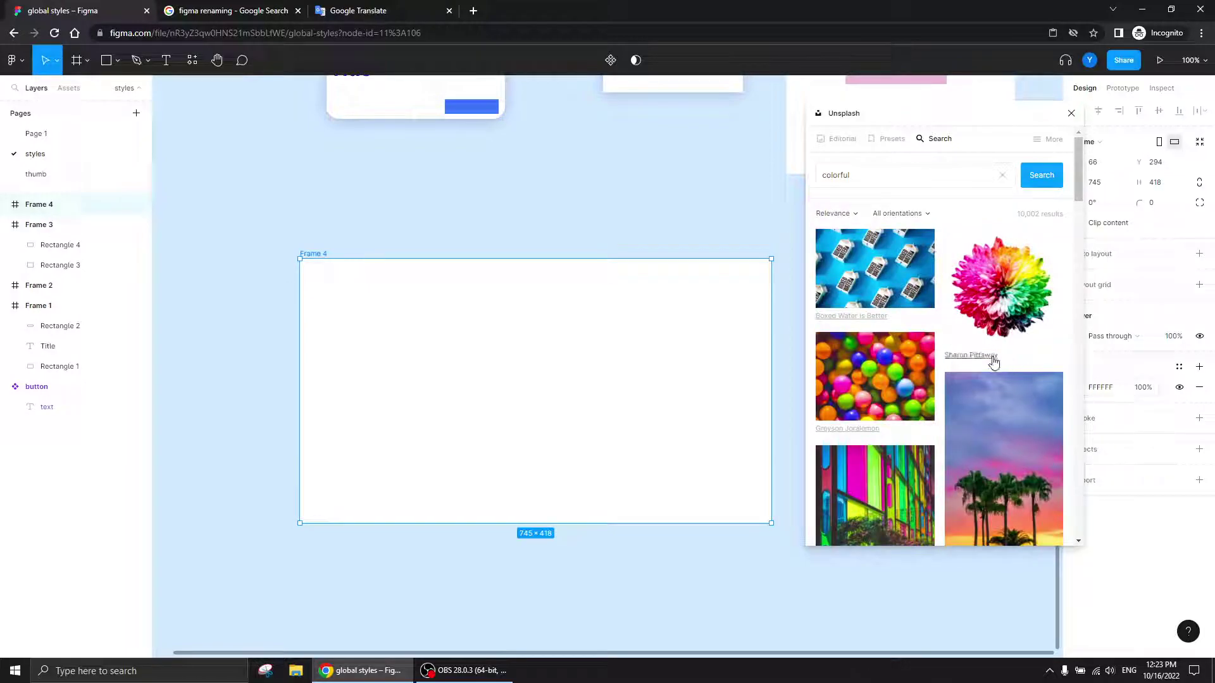
{"action": "scroll", "coordinate": [991, 358], "scroll_direction": "down", "scroll_amount": 5}
{"action": "scroll", "coordinate": [992, 359], "scroll_direction": "down", "scroll_amount": 1}
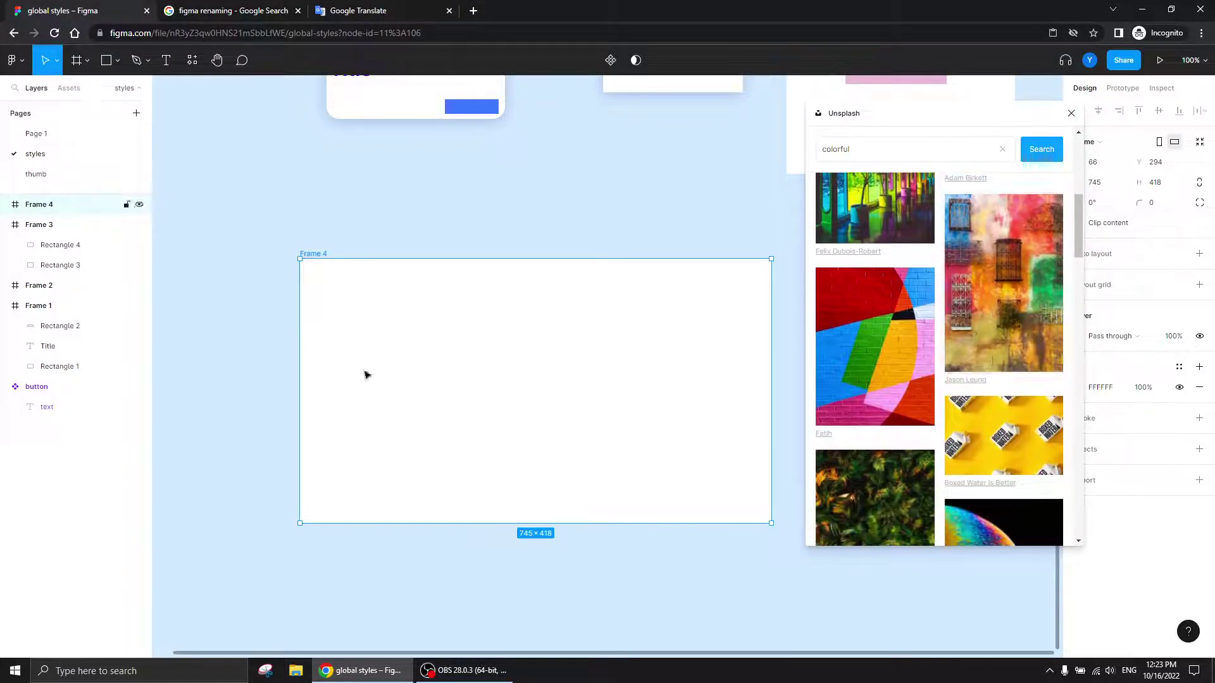
{"action": "left_click", "coordinate": [886, 359]}
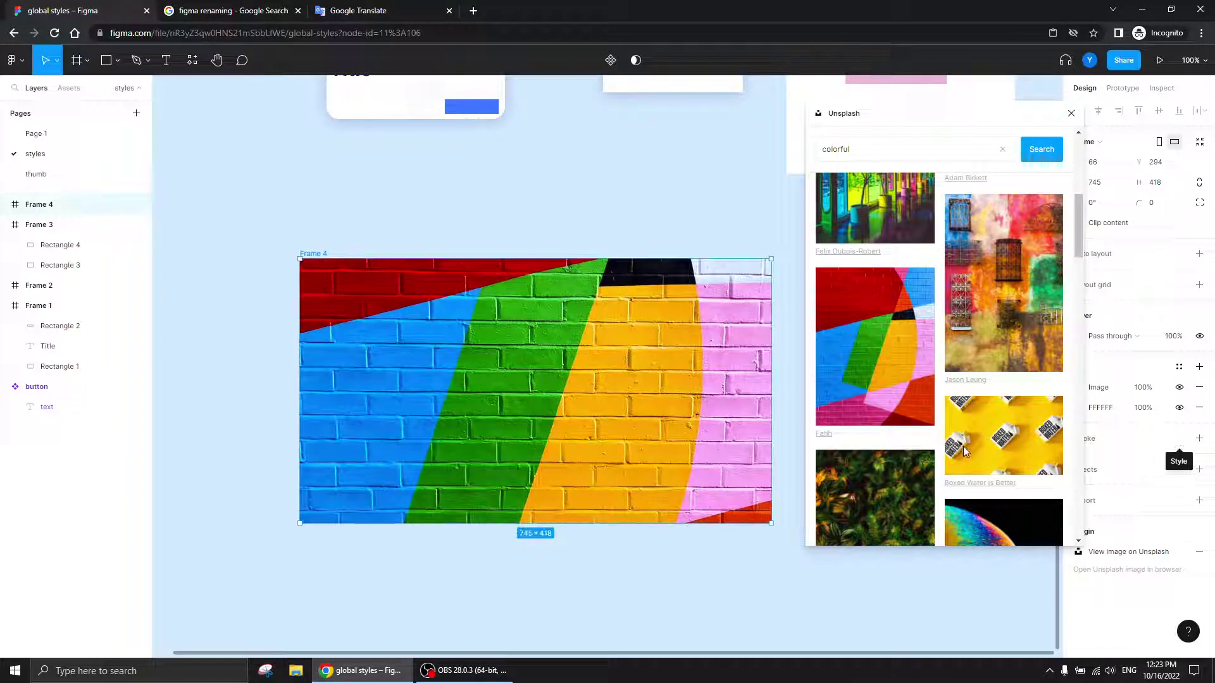
- Close the Unsplash plugin and draw a frame about 266 × 254 in the middle of the brick-wall image frame
{"action": "left_click", "coordinate": [1071, 114]}
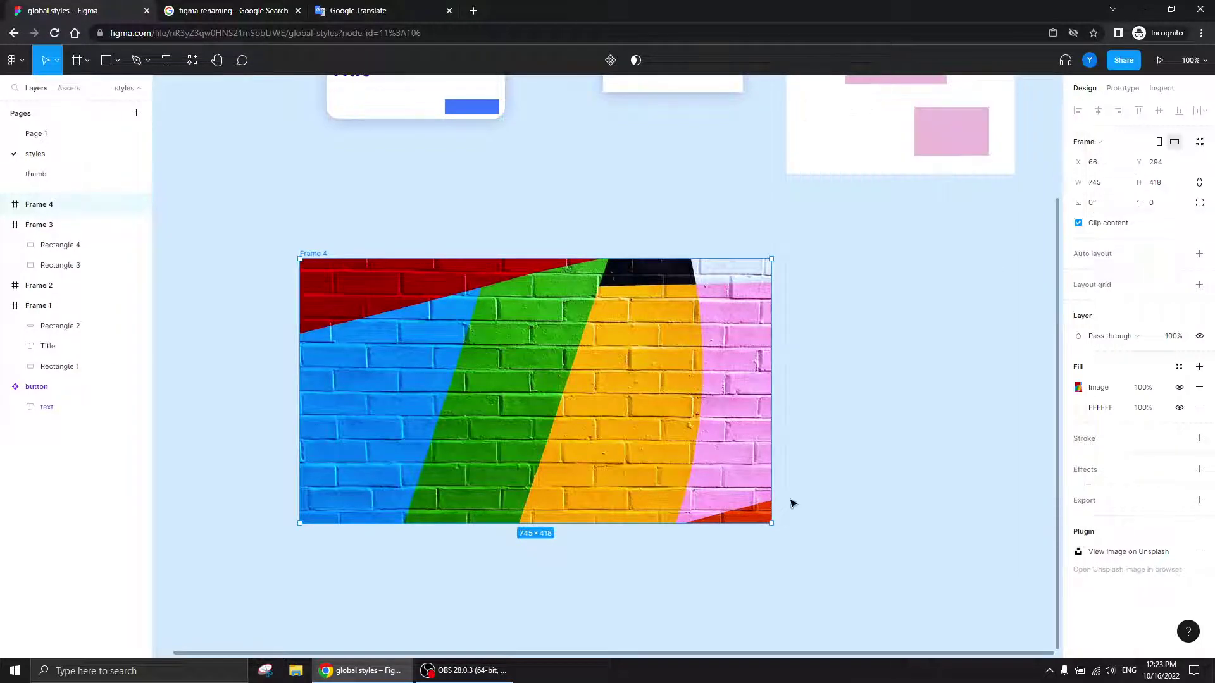
{"action": "left_click_drag", "start_coordinate": [857, 385], "coordinate": [930, 325]}
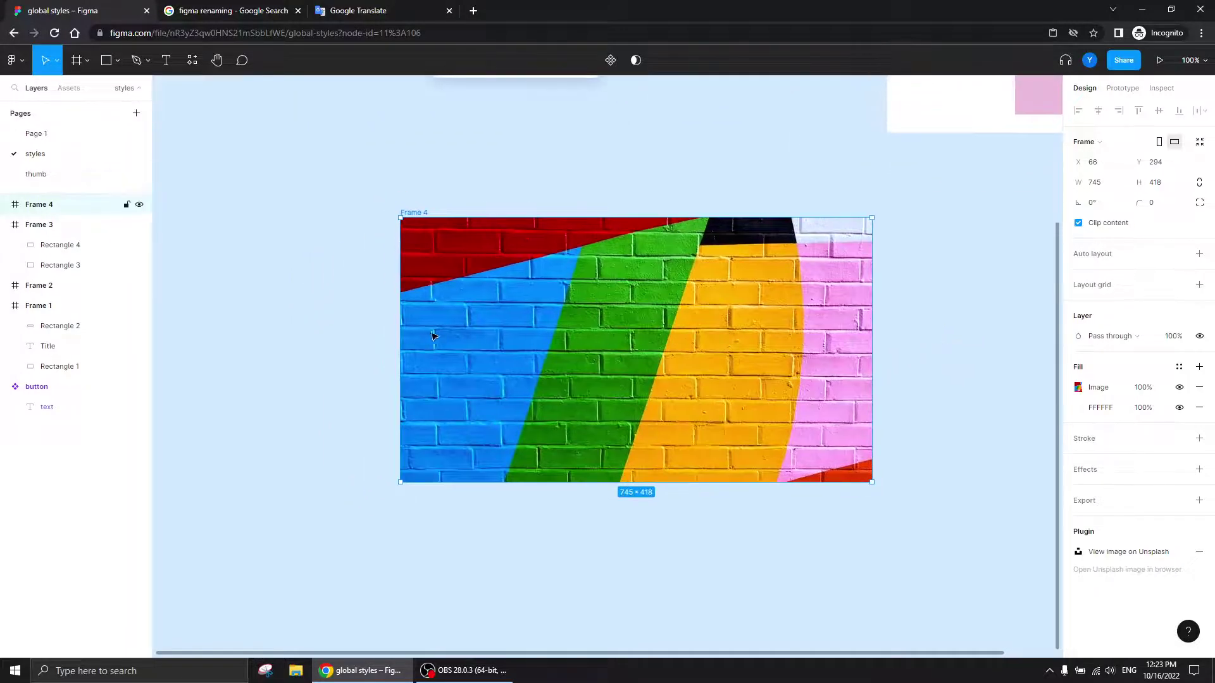
{"action": "key", "text": "Escape"}
{"action": "left_click", "coordinate": [75, 68]}
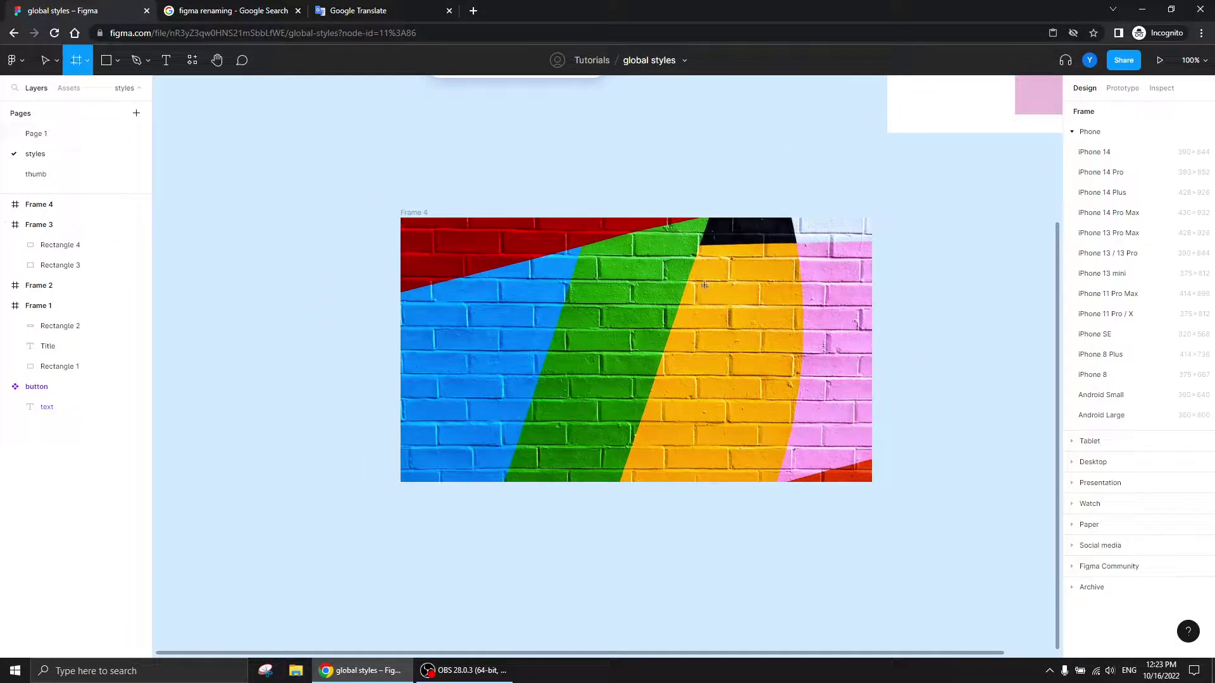
{"action": "left_click_drag", "start_coordinate": [720, 262], "coordinate": [552, 422]}
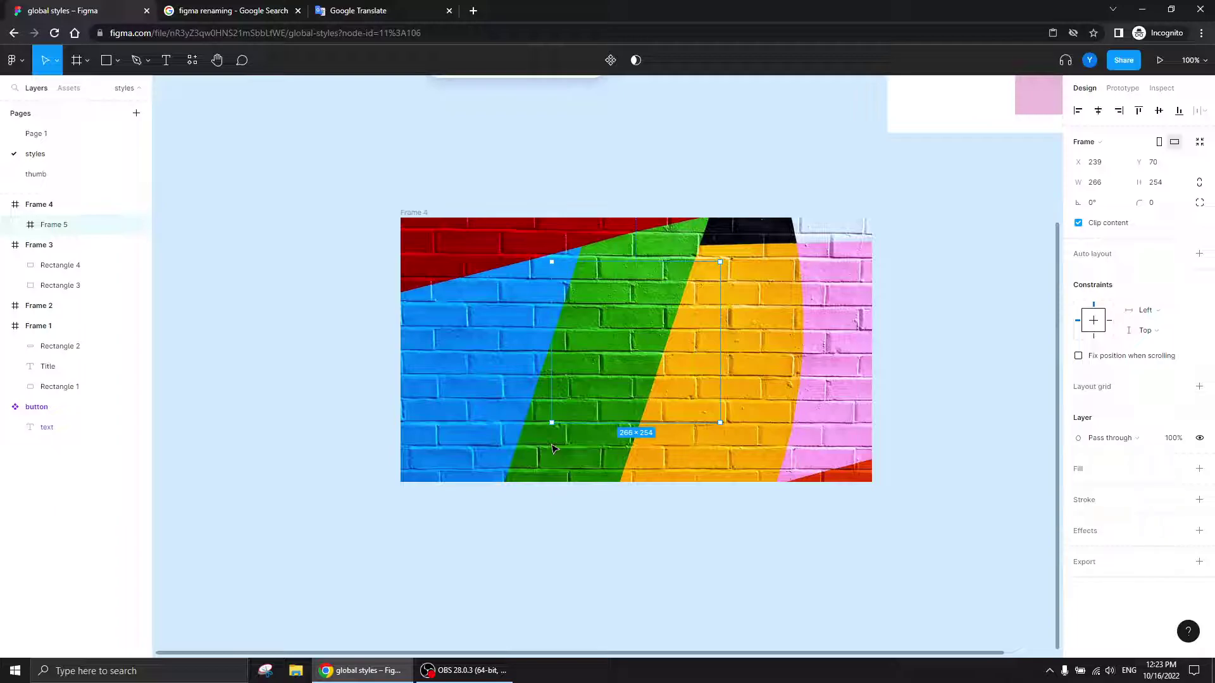
- Add a white FFFFFF fill to the inner frame and set the fill's opacity to 20%
{"action": "key", "text": "ctrl+plus"}
{"action": "left_click_drag", "start_coordinate": [727, 360], "coordinate": [678, 316]}
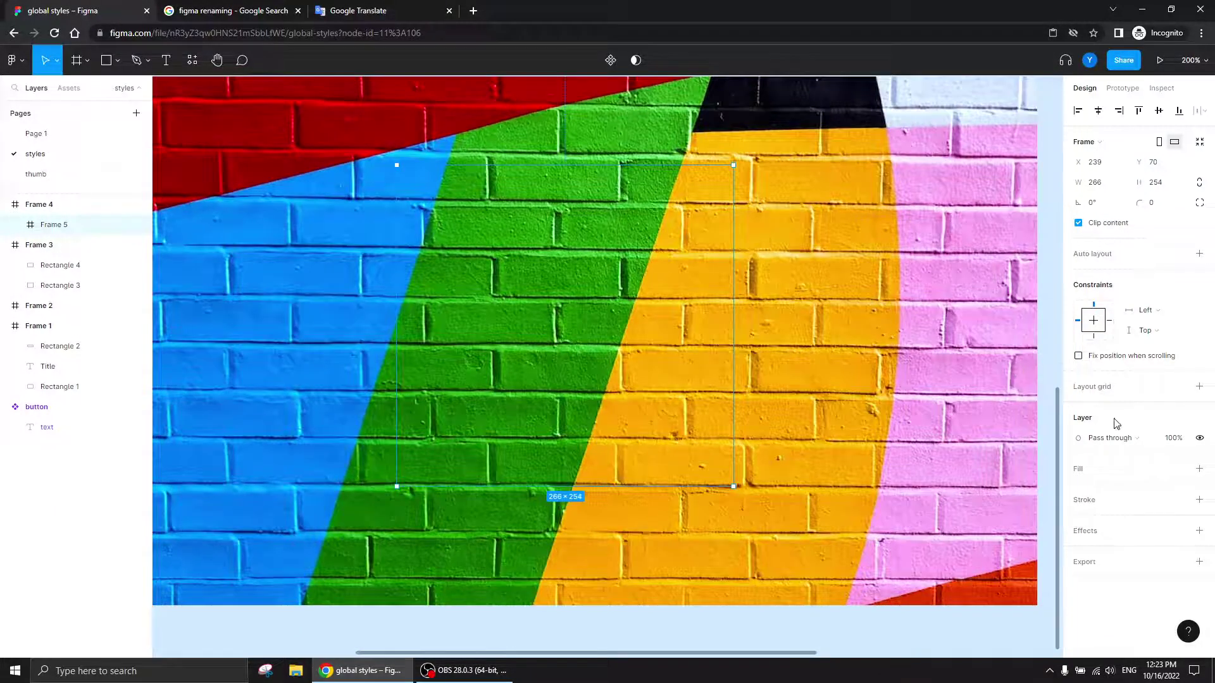
{"action": "left_click", "coordinate": [1199, 469]}
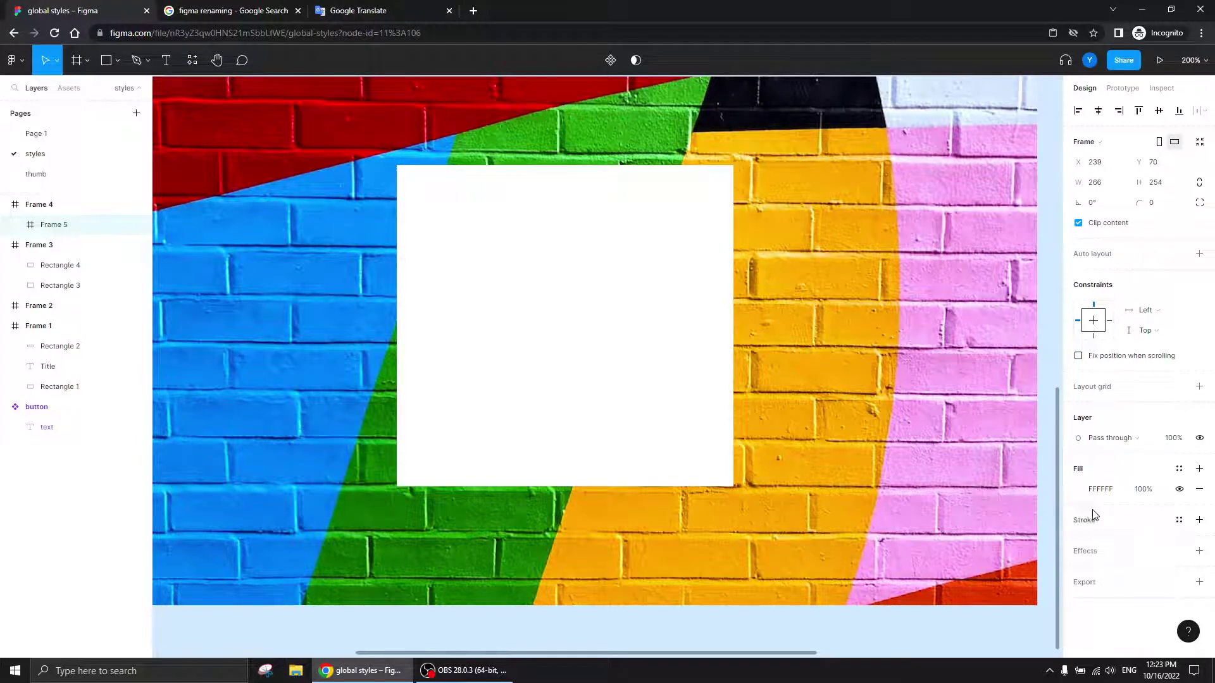
{"action": "left_click", "coordinate": [1158, 490]}
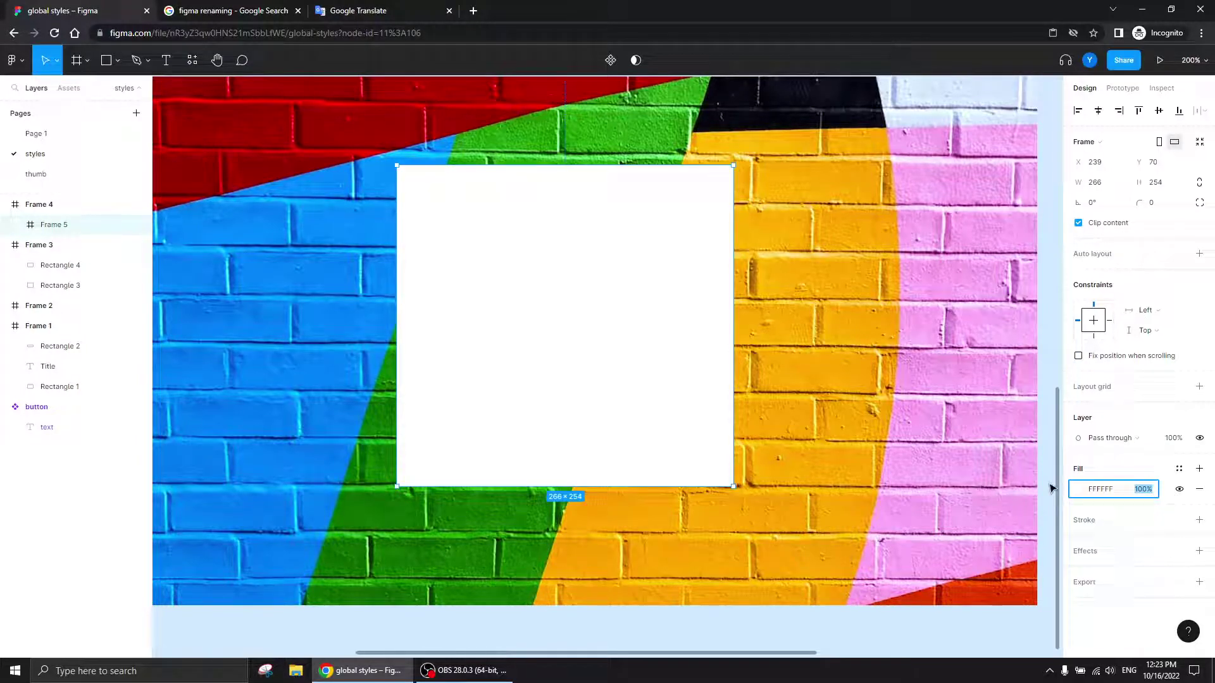
{"action": "type", "text": "10"}
{"action": "key", "text": "Return"}
{"action": "left_click", "coordinate": [1142, 493]}
{"action": "type", "text": "20"}
{"action": "key", "text": "Return"}
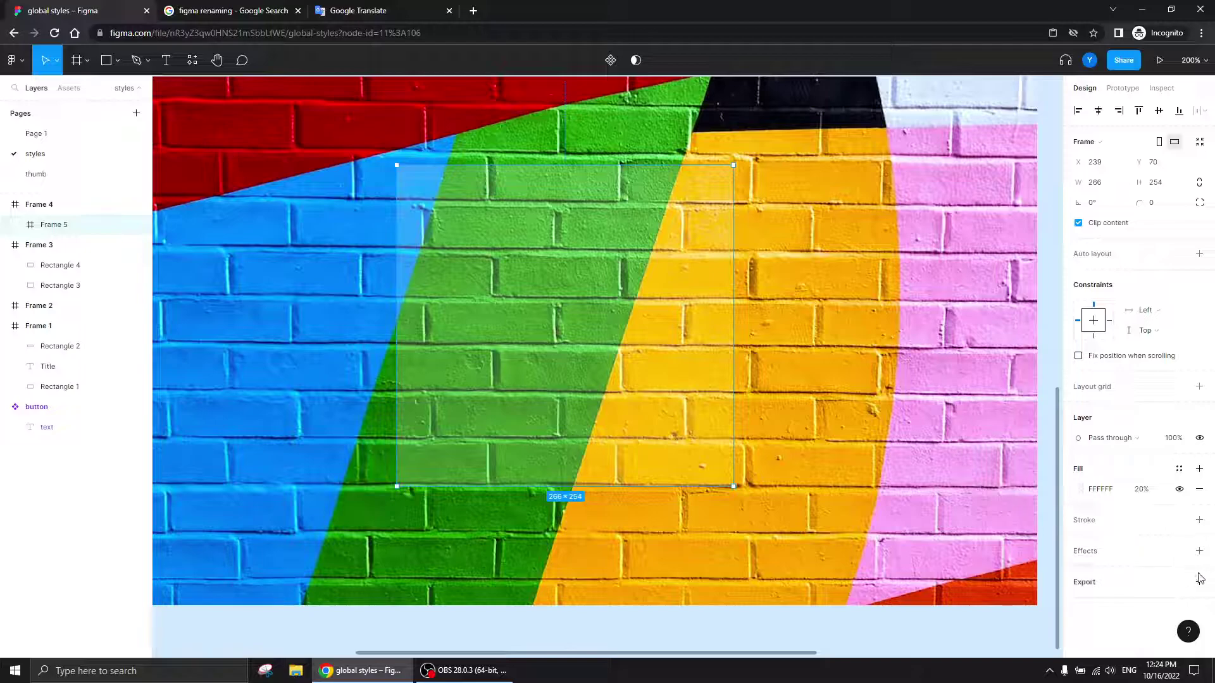
- Round the inner frame's corners, trying a radius of 20 before setting it to 10
{"action": "left_click", "coordinate": [1162, 203]}
{"action": "type", "text": "20"}
{"action": "key", "text": "Return"}
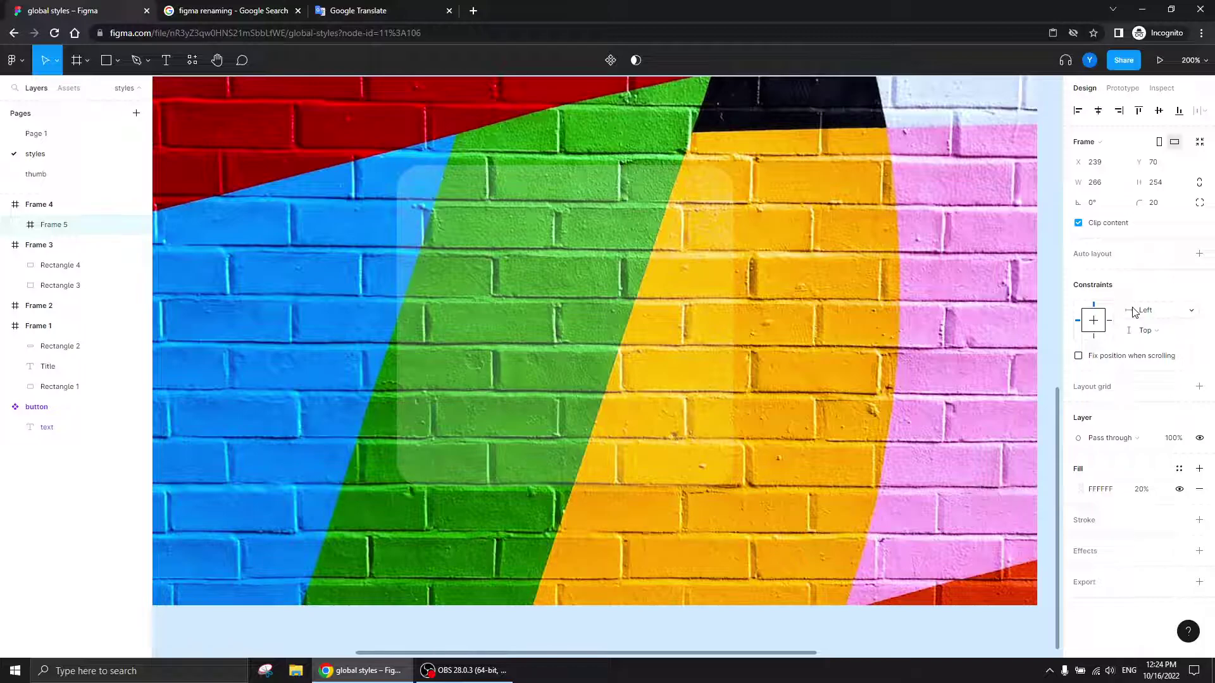
{"action": "left_click", "coordinate": [1152, 201]}
{"action": "type", "text": "10"}
{"action": "key", "text": "Return"}
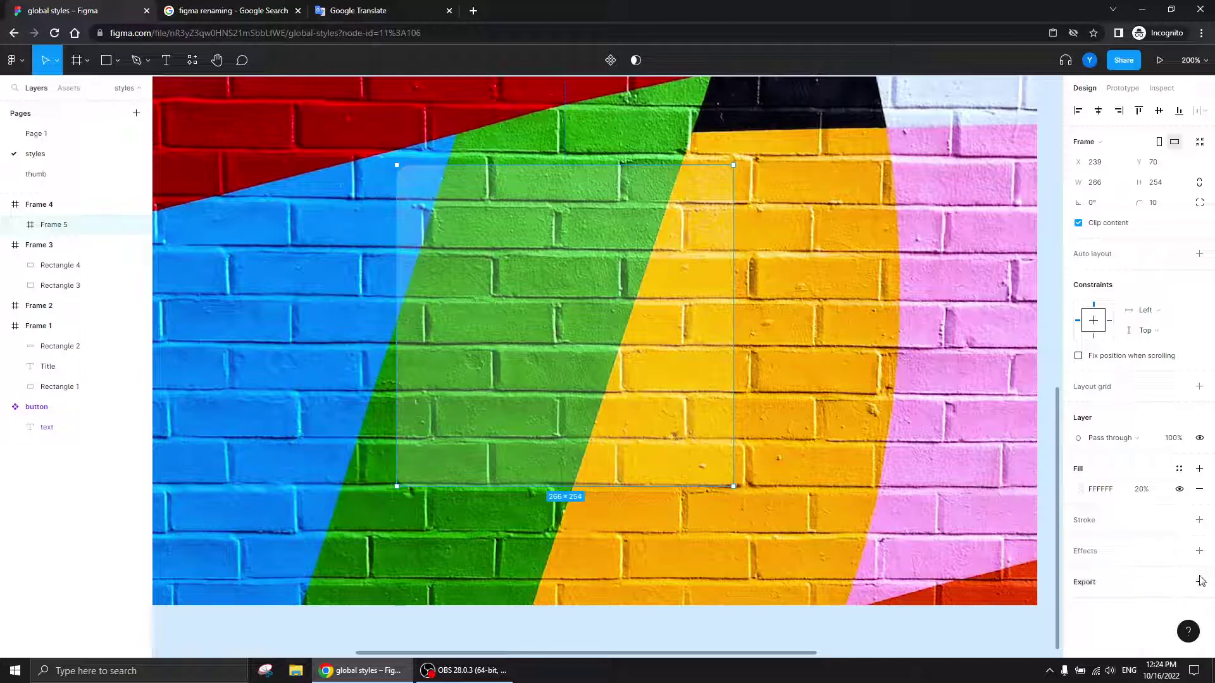
- Add a background blur effect to the inner frame and set its blur amount to 18
{"action": "left_click", "coordinate": [1199, 551]}
{"action": "left_click", "coordinate": [1115, 572]}
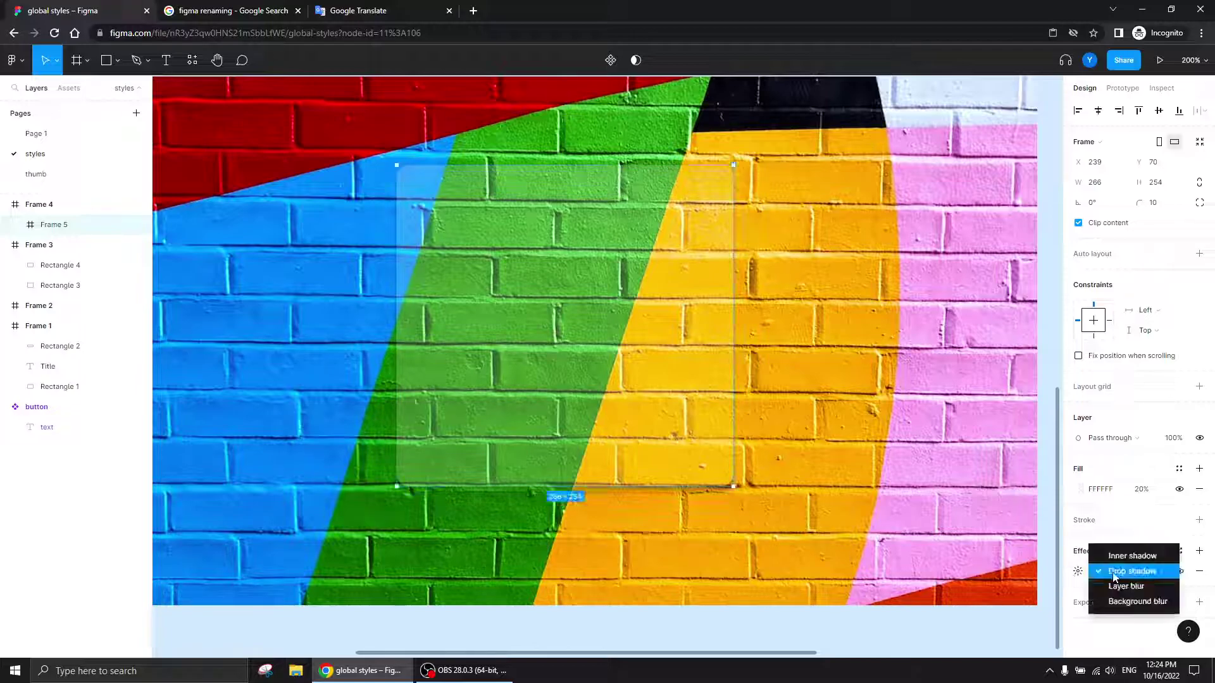
{"action": "left_click", "coordinate": [1132, 601]}
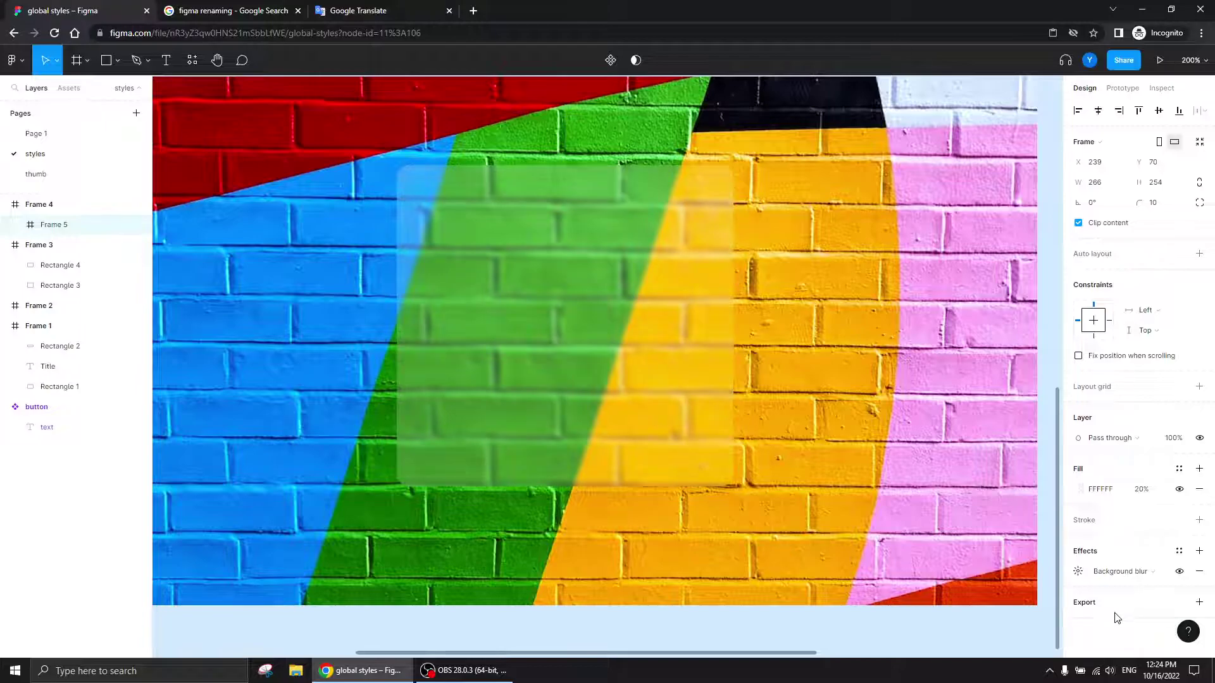
{"action": "left_click", "coordinate": [1078, 572]}
{"action": "left_click_drag", "start_coordinate": [1003, 575], "coordinate": [944, 263]}
{"action": "left_click", "coordinate": [884, 288]}
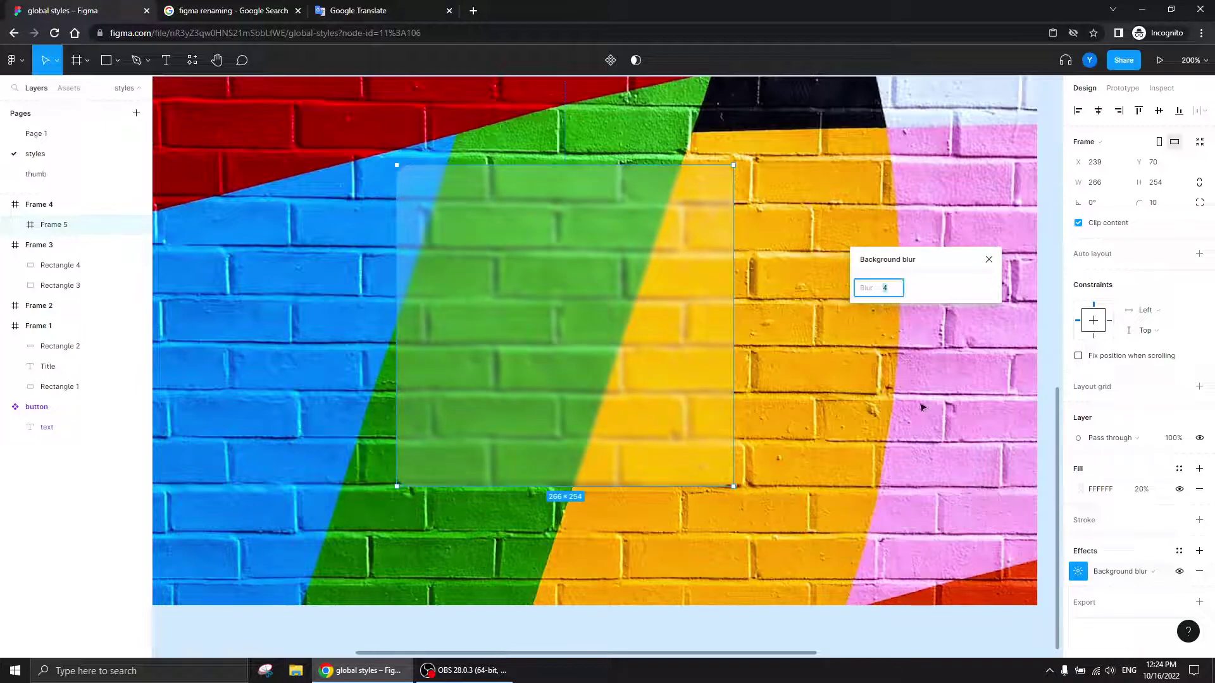
{"action": "type", "text": "15"}
{"action": "key", "text": "Return"}
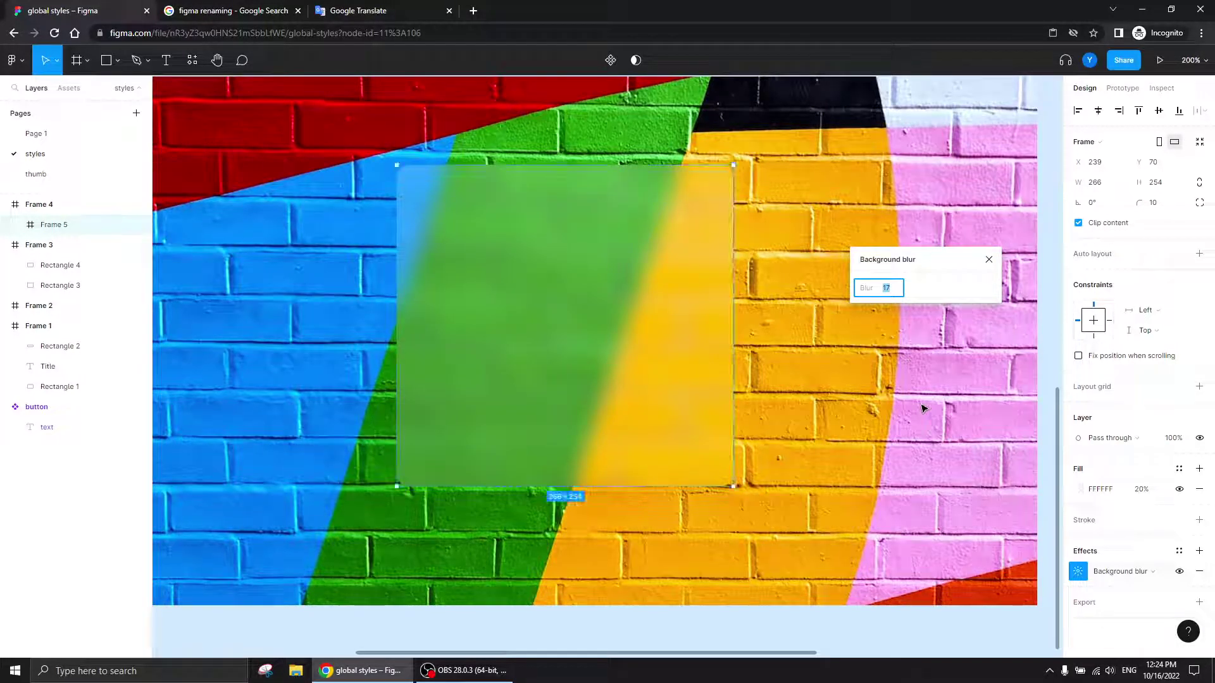
{"action": "key", "text": "Up"}
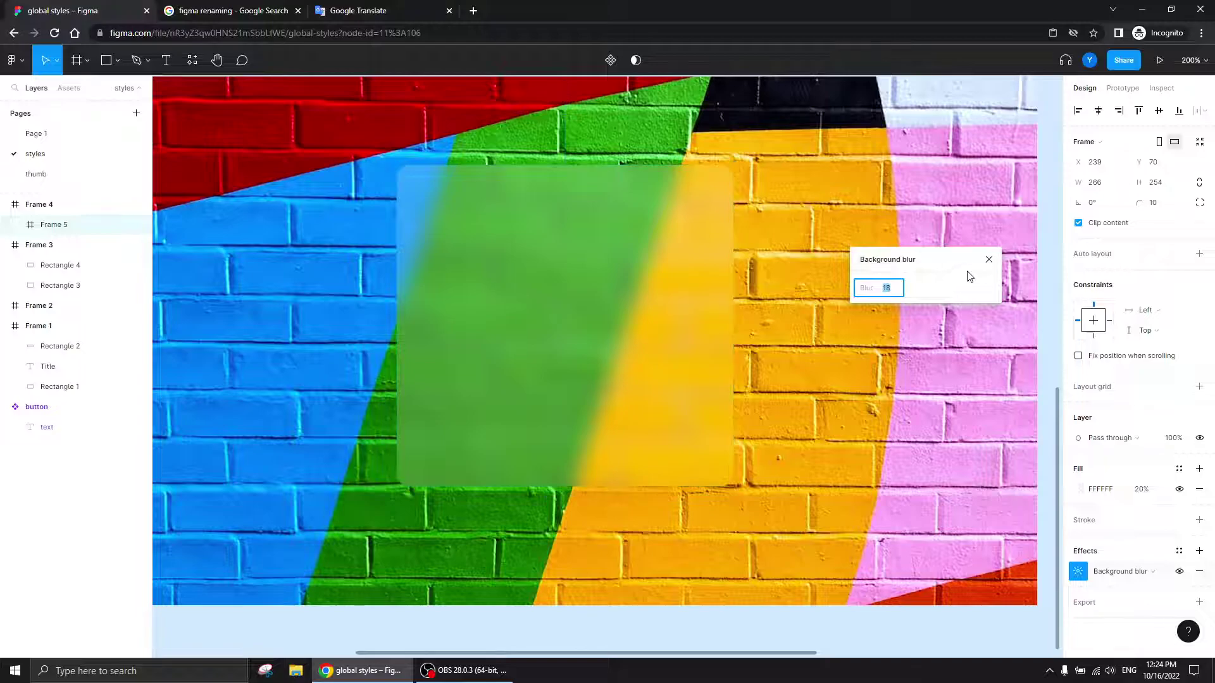
{"action": "left_click", "coordinate": [989, 260]}
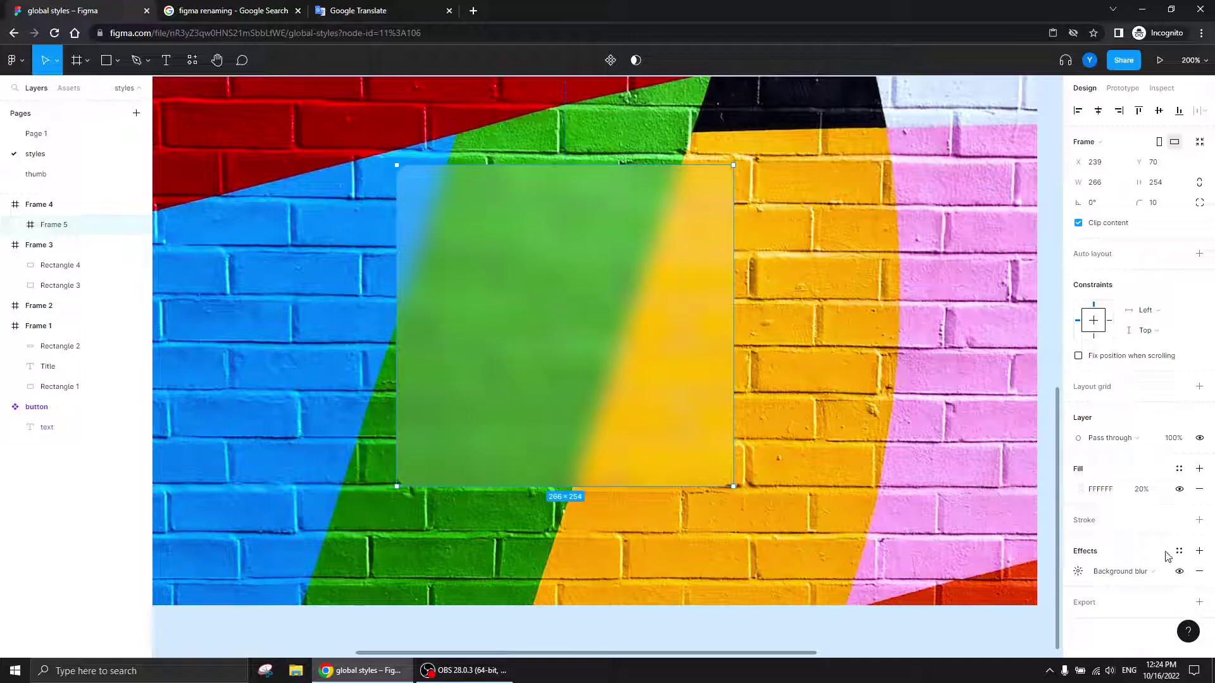
- Add a drop shadow to the inner frame with blur 14 and 20% opacity
{"action": "left_click", "coordinate": [1200, 551]}
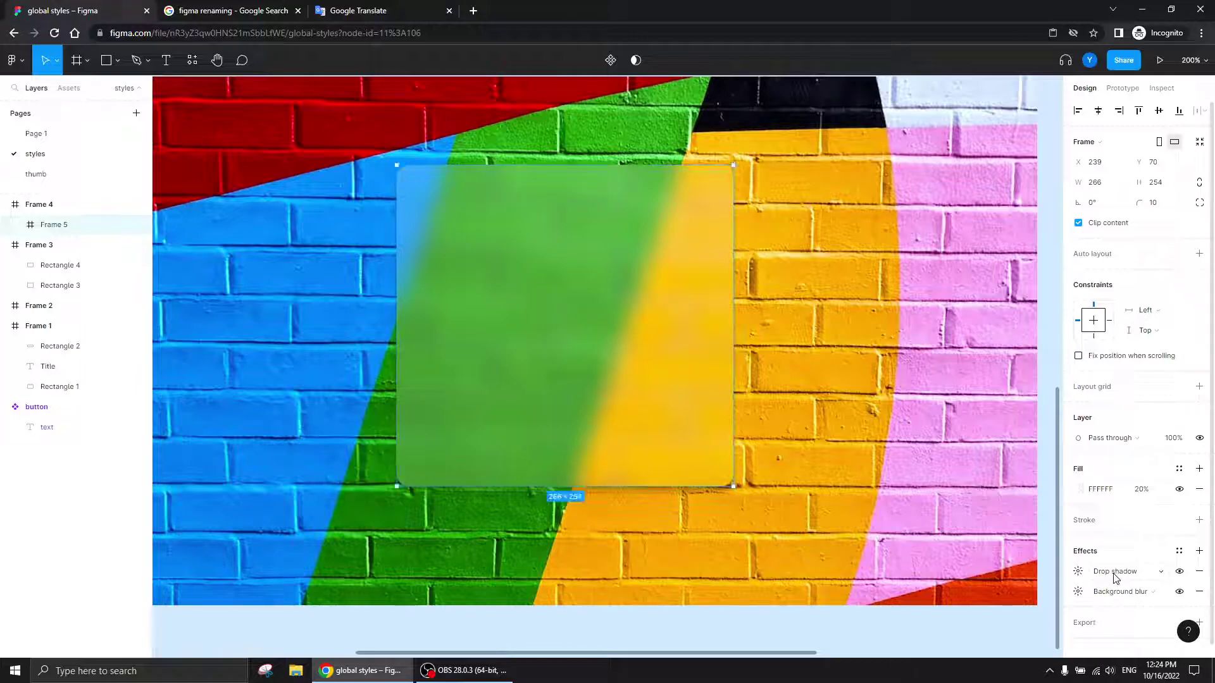
{"action": "left_click", "coordinate": [1078, 571]}
{"action": "left_click_drag", "start_coordinate": [936, 533], "coordinate": [873, 227]}
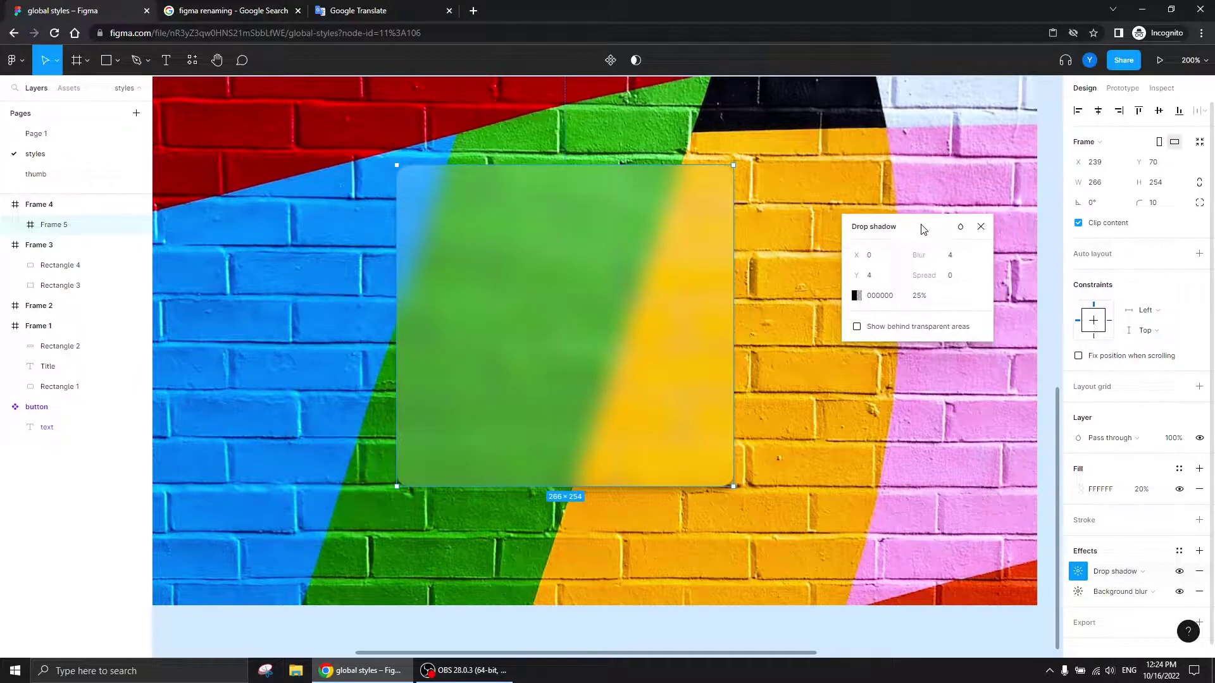
{"action": "left_click", "coordinate": [951, 256]}
{"action": "key", "text": "Return"}
{"action": "key", "text": "Return"}
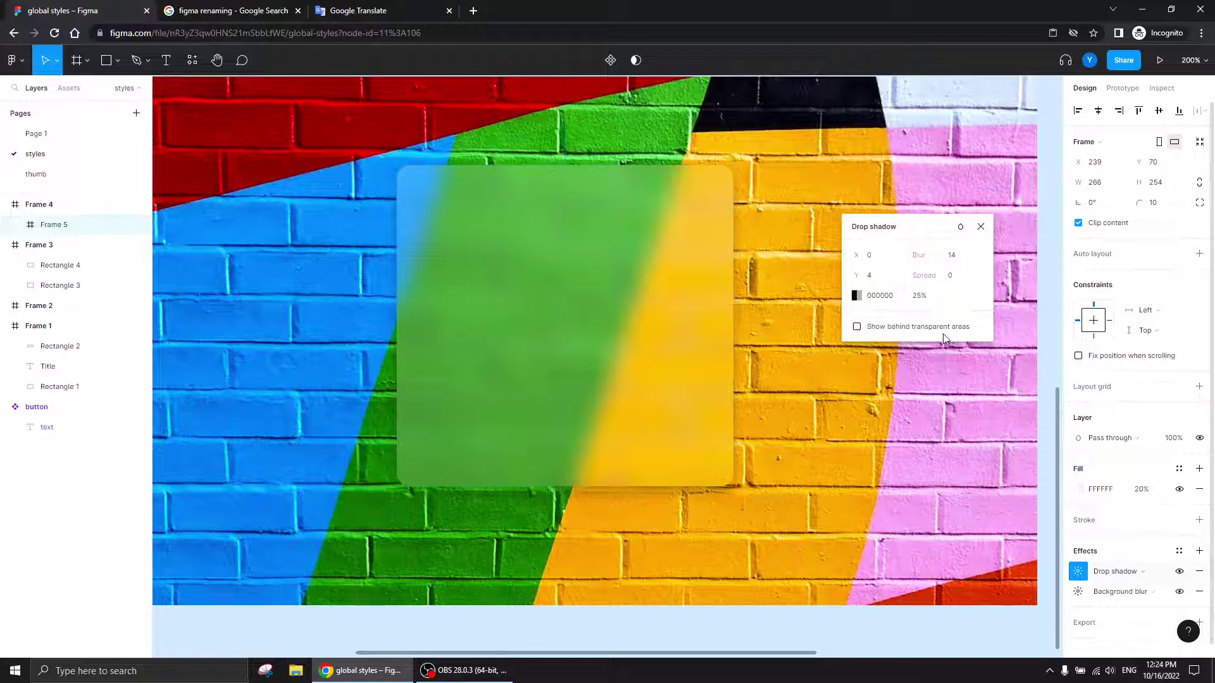
{"action": "left_click", "coordinate": [921, 298]}
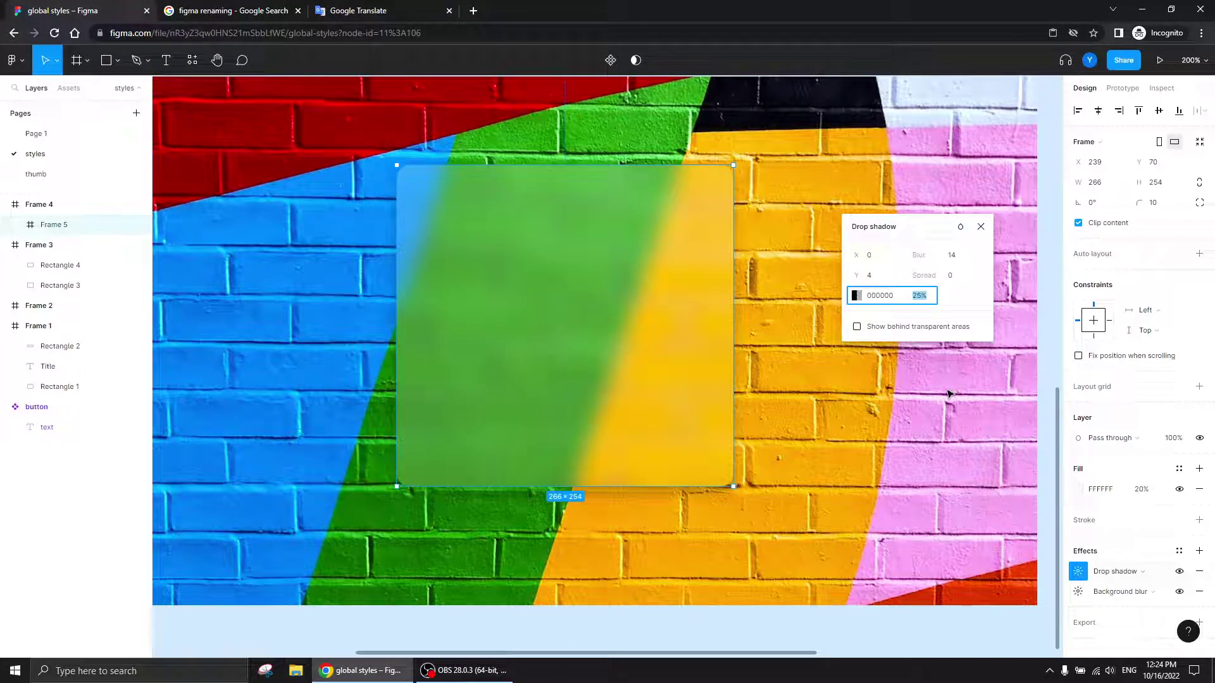
{"action": "type", "text": "20"}
{"action": "key", "text": "Return"}
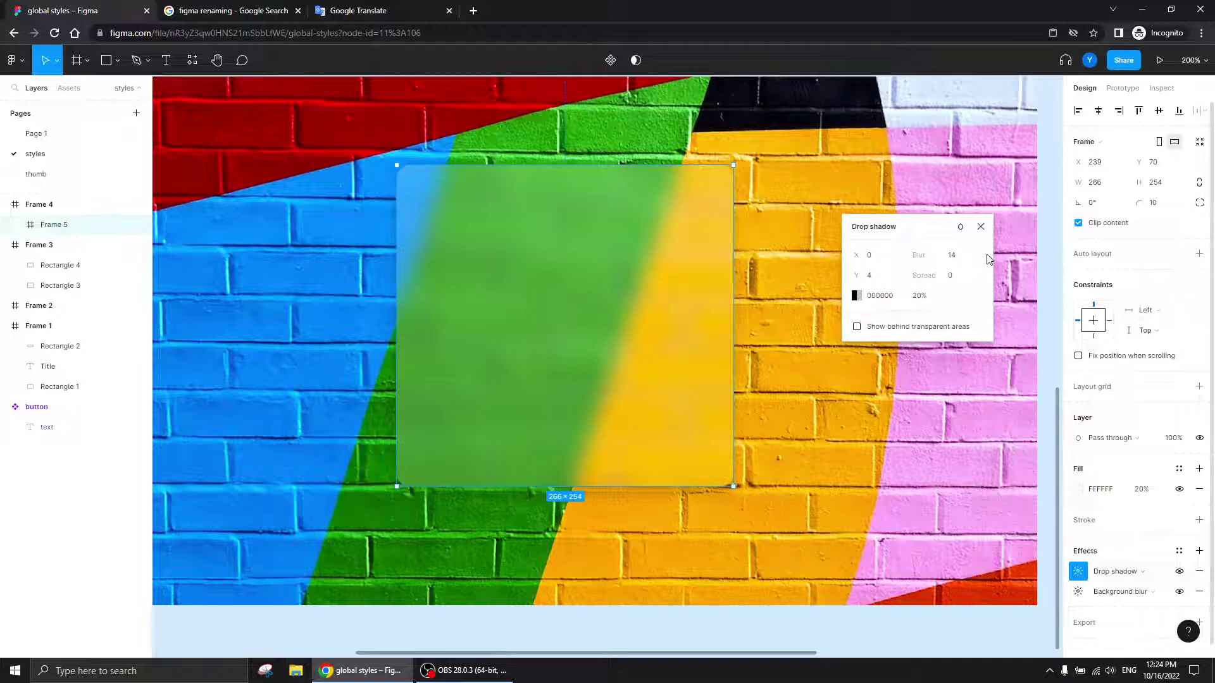
{"action": "left_click", "coordinate": [981, 226]}
{"action": "left_click", "coordinate": [819, 398]}
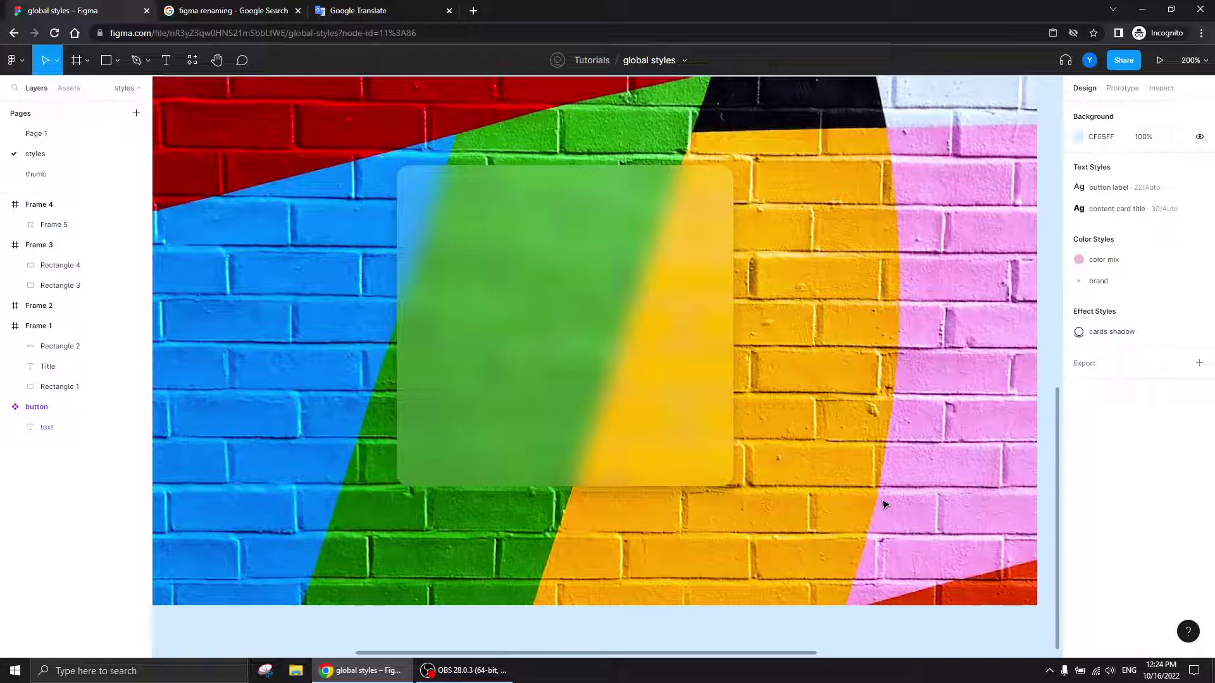
- Create an effect style named blur + shadow from the inner frame's drop shadow and background blur
{"action": "left_click", "coordinate": [572, 322]}
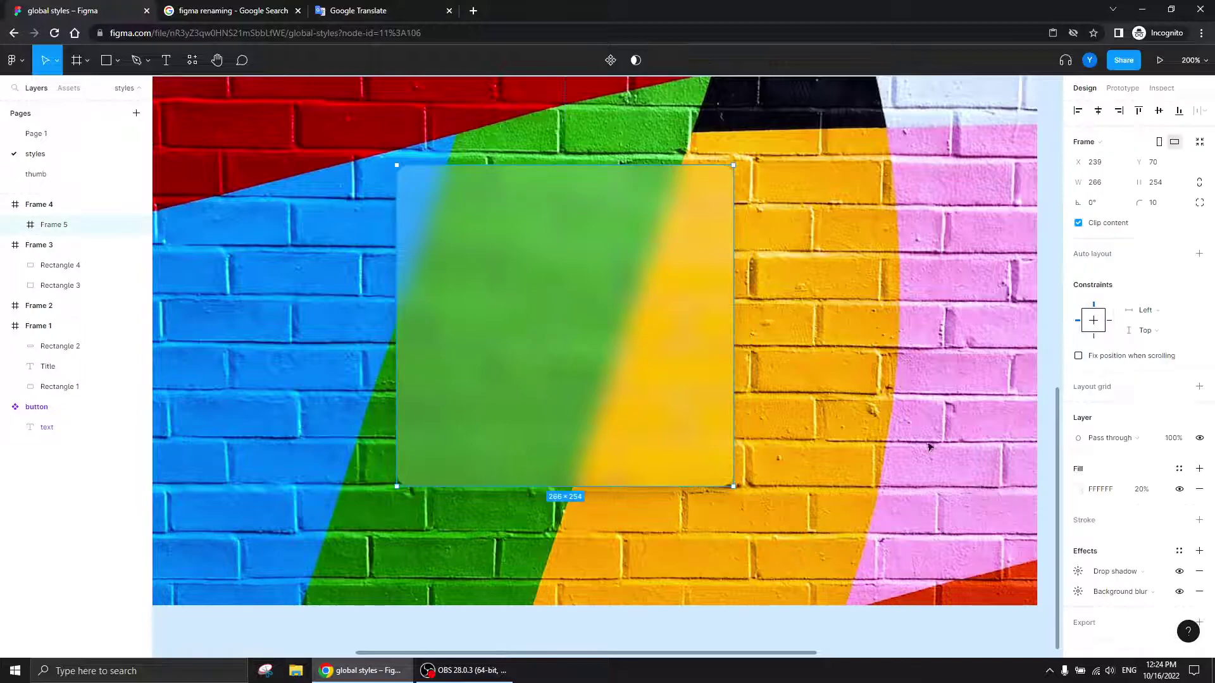
{"action": "scroll", "coordinate": [1157, 506], "scroll_direction": "down", "scroll_amount": 1}
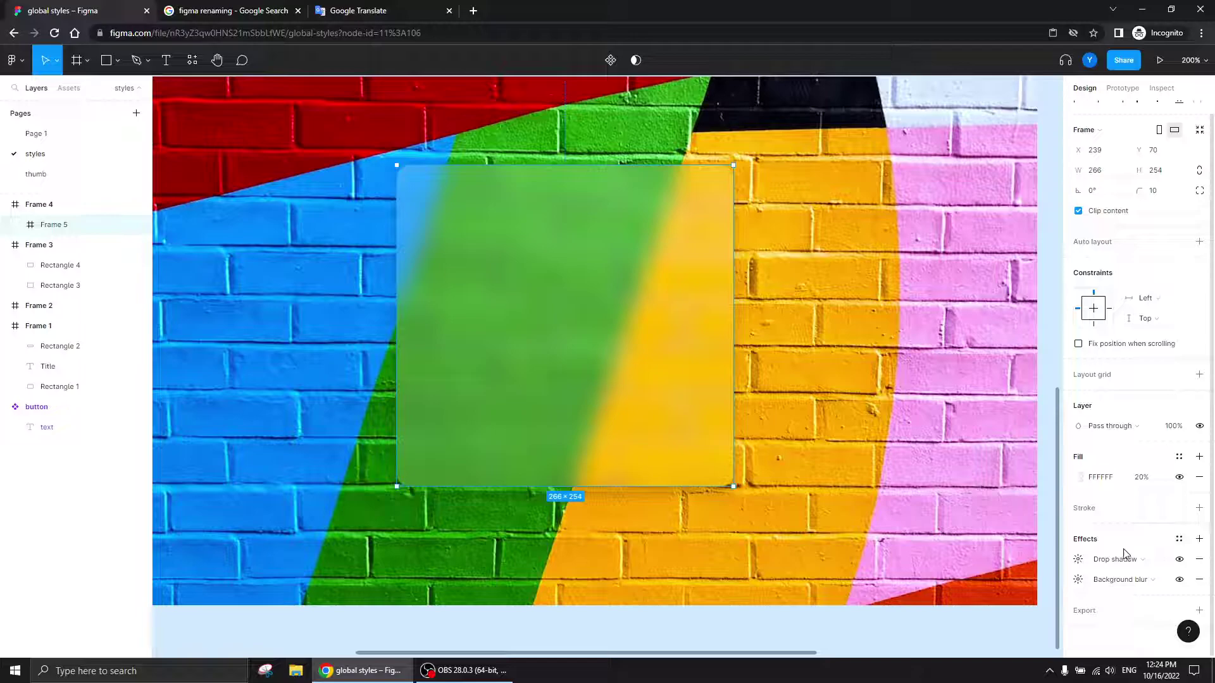
{"action": "left_click", "coordinate": [1180, 541]}
{"action": "left_click", "coordinate": [1195, 562]}
{"action": "key", "text": "Escape"}
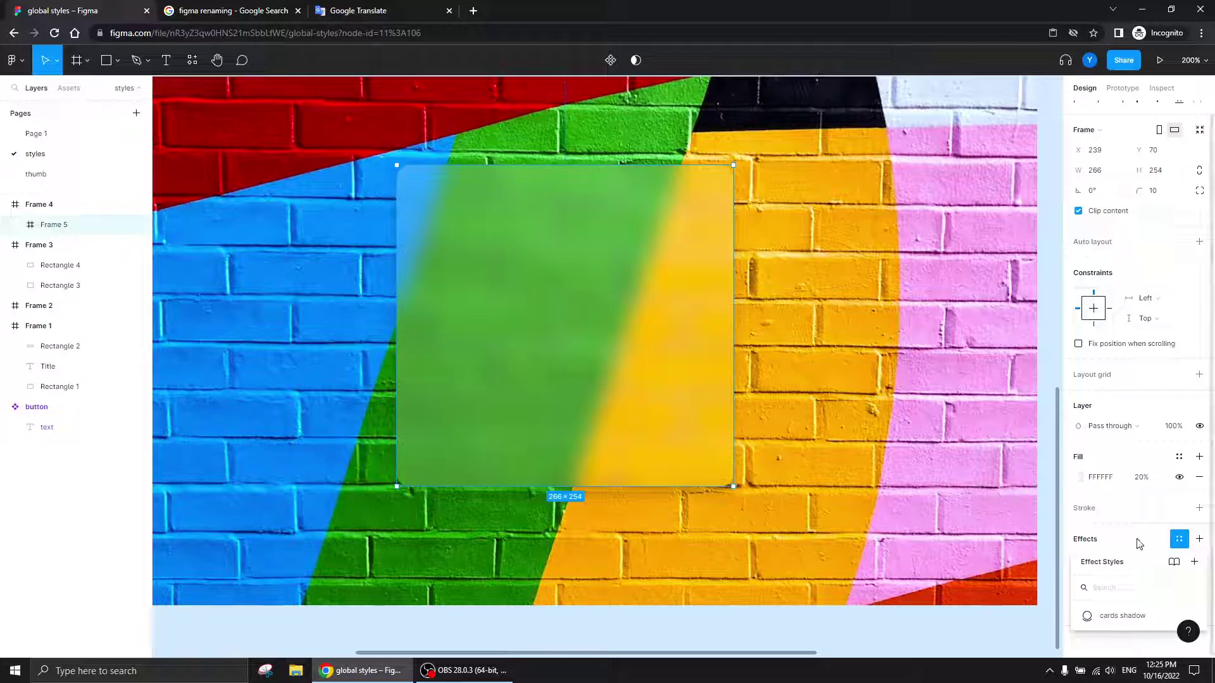
{"action": "left_click", "coordinate": [1194, 563]}
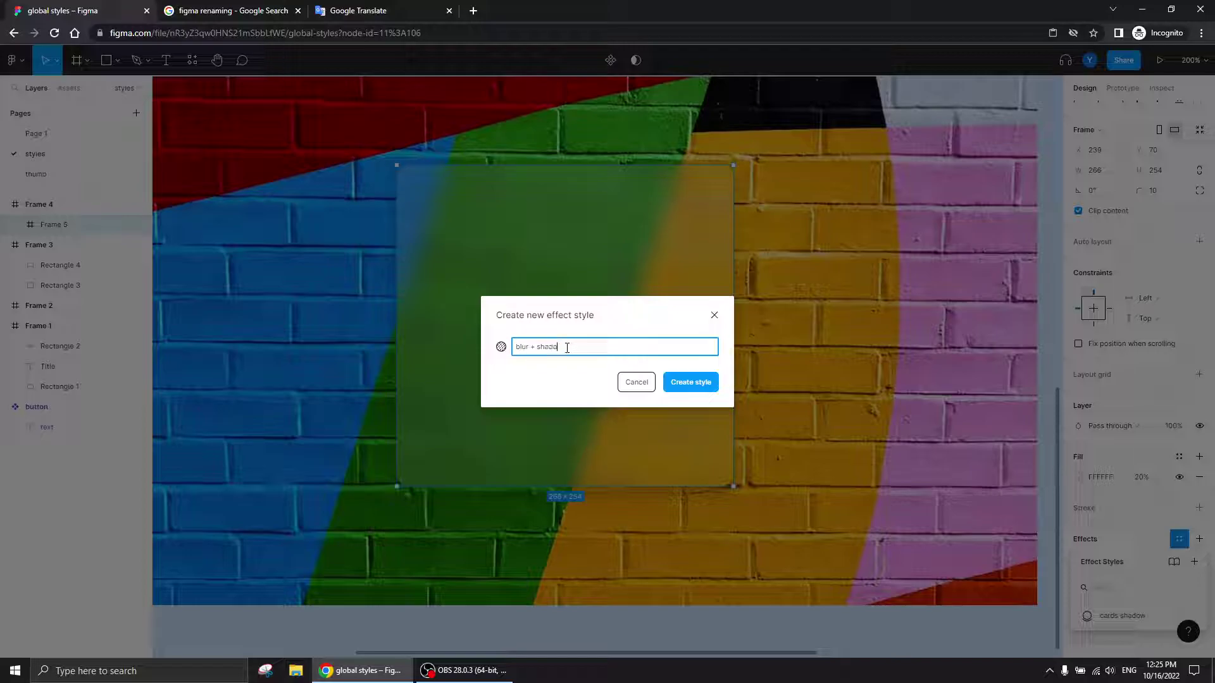
{"action": "key", "text": "Return"}
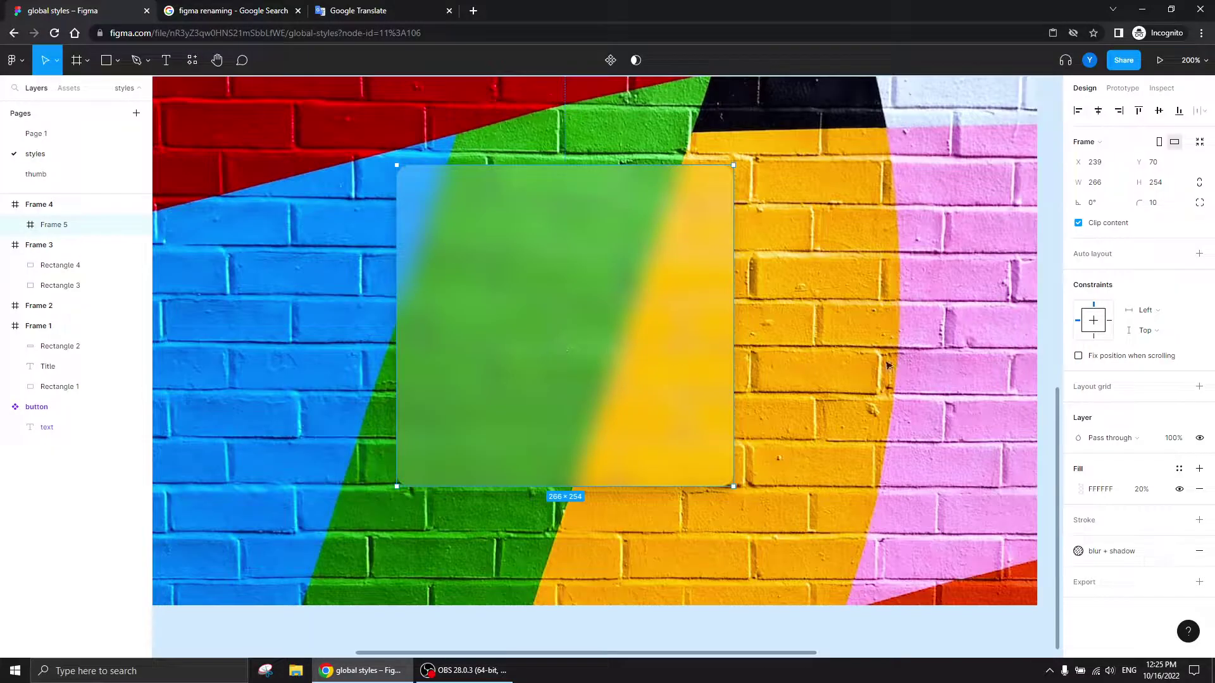
{"action": "left_click", "coordinate": [1045, 246]}
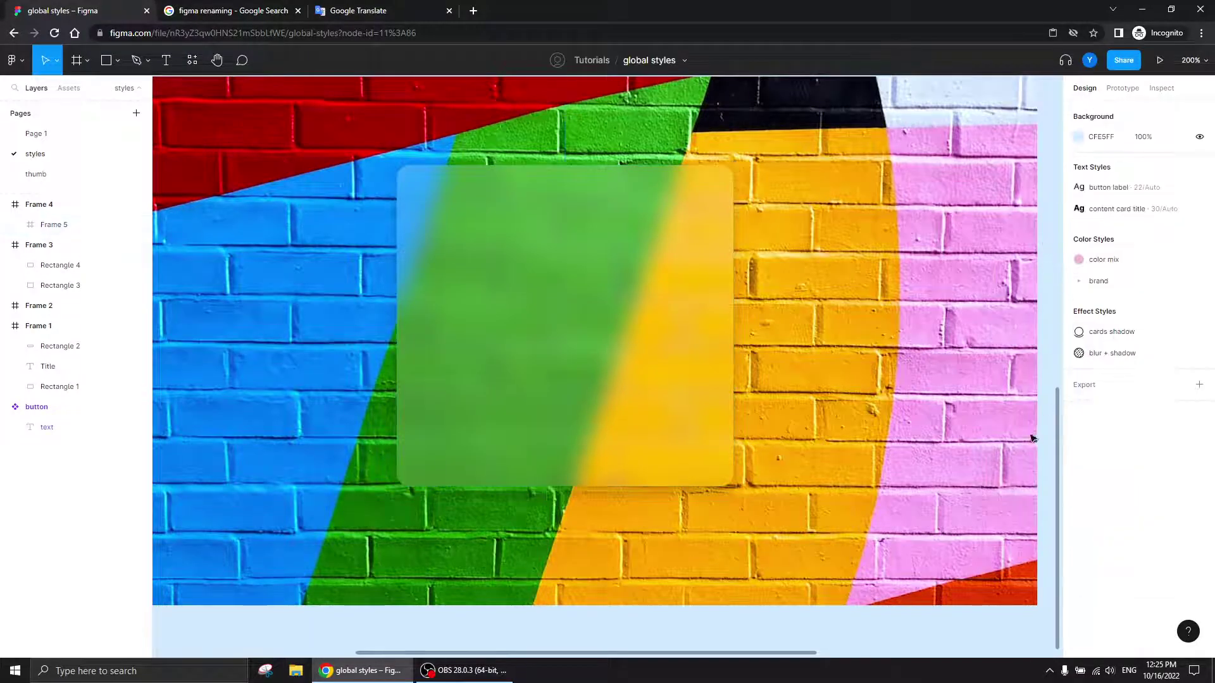
- Draw a rectangle about 140 × 187 beside the blurred panel and apply the brand/white color style and blur + shadow effect style
{"action": "scroll", "coordinate": [917, 380], "scroll_direction": "right", "scroll_amount": 5}
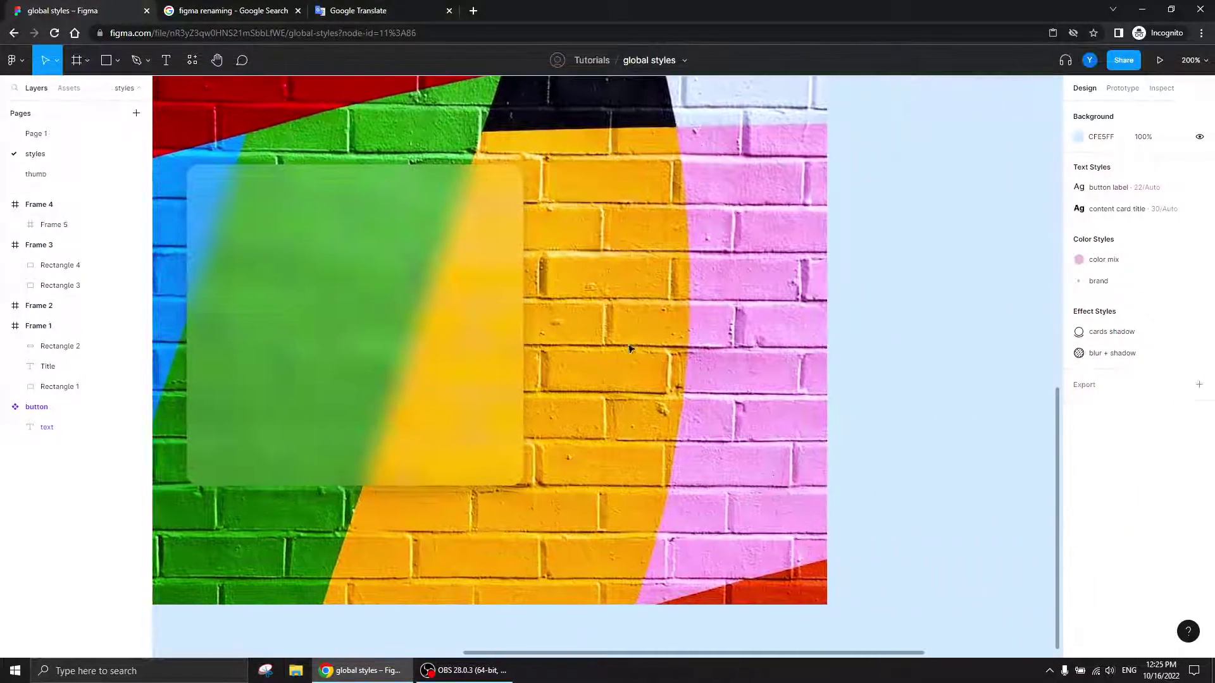
{"action": "left_click", "coordinate": [106, 61]}
{"action": "left_click_drag", "start_coordinate": [594, 190], "coordinate": [772, 427]}
{"action": "left_click", "coordinate": [1078, 387]}
{"action": "left_click", "coordinate": [1078, 387]}
{"action": "left_click", "coordinate": [1178, 366]}
{"action": "left_click", "coordinate": [1111, 483]}
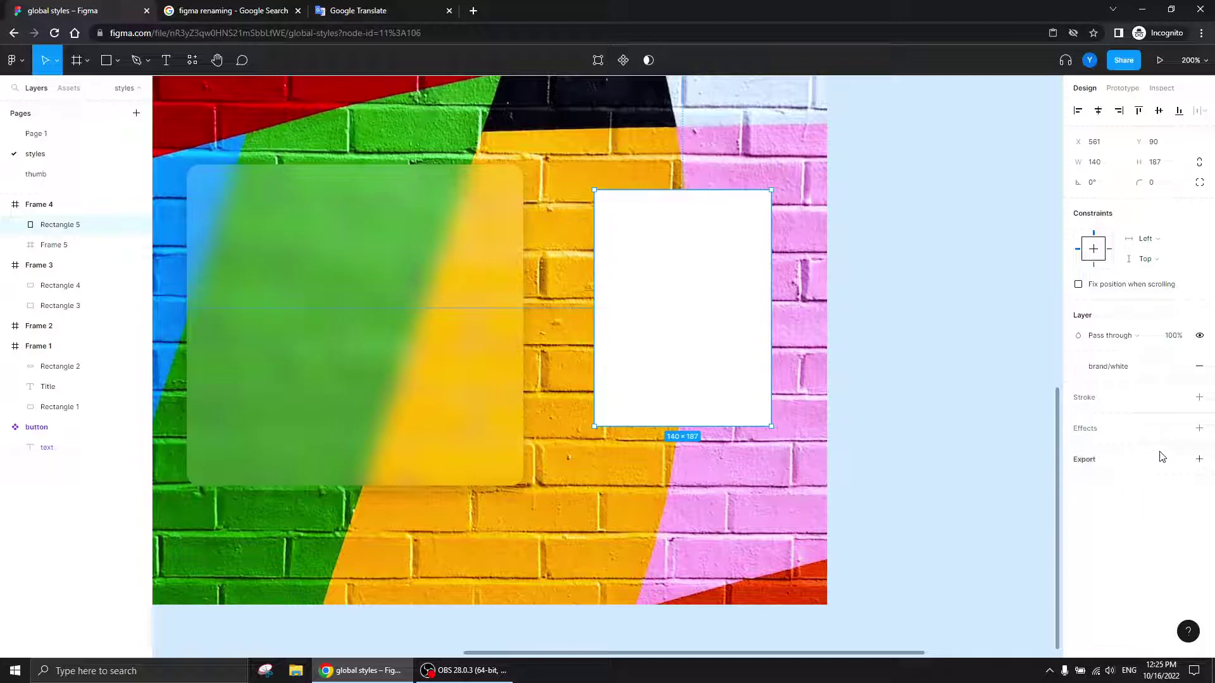
{"action": "left_click", "coordinate": [1178, 428]}
{"action": "left_click", "coordinate": [1140, 507]}
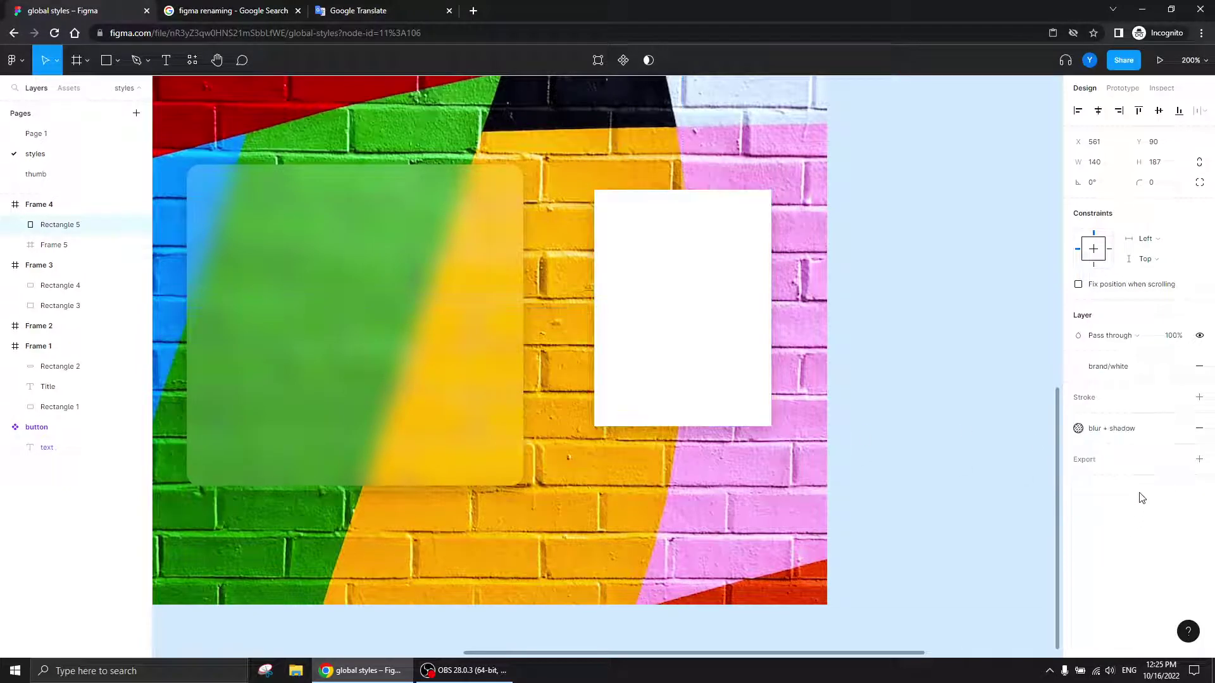
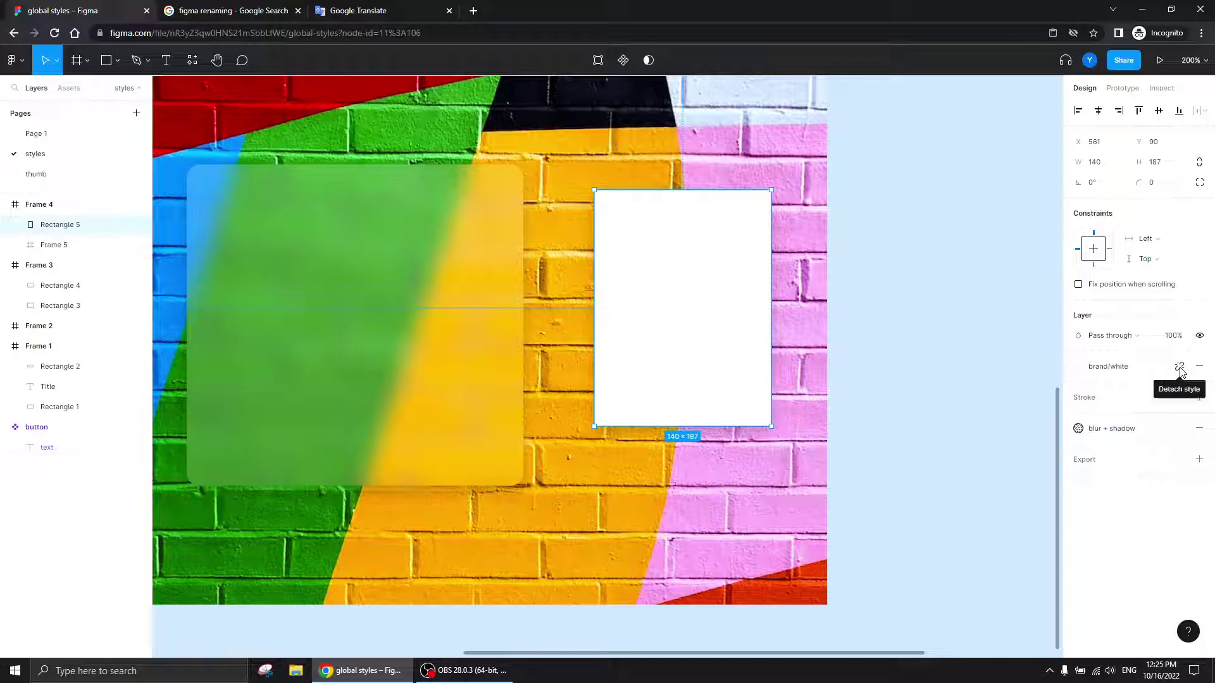
- Detach the rectangle's color style, set its white fill to 20% opacity, and move it level with the blurred panel's upper edge
{"action": "left_click", "coordinate": [1179, 369]}
{"action": "left_click", "coordinate": [1142, 386]}
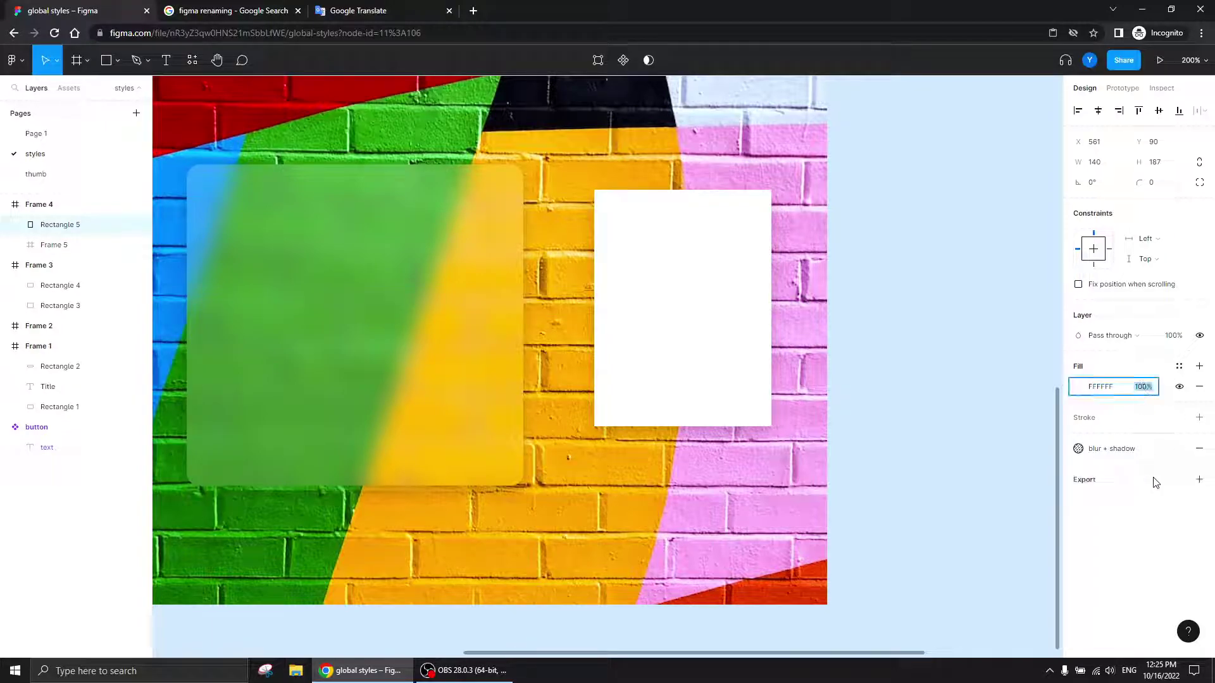
{"action": "type", "text": "20"}
{"action": "key", "text": "Return"}
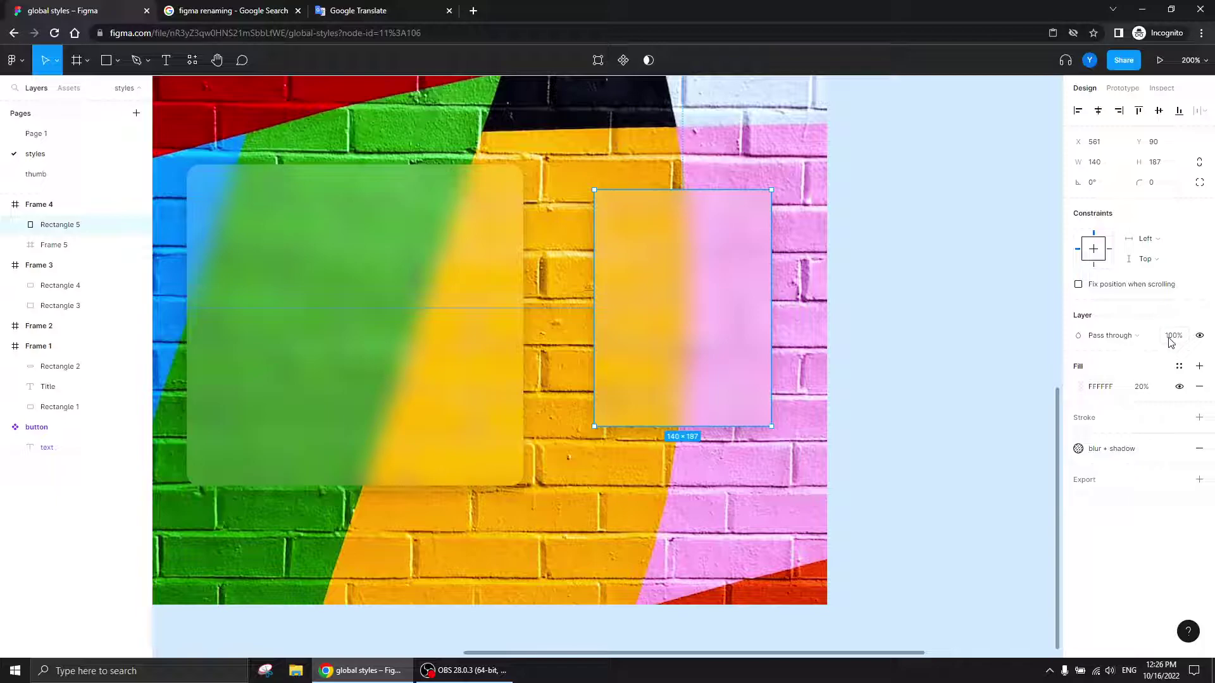
{"action": "mouse_move", "coordinate": [696, 290]}
{"action": "left_mouse_down"}
{"action": "mouse_move", "coordinate": [683, 298]}
{"action": "mouse_move", "coordinate": [677, 285]}
{"action": "left_mouse_up"}
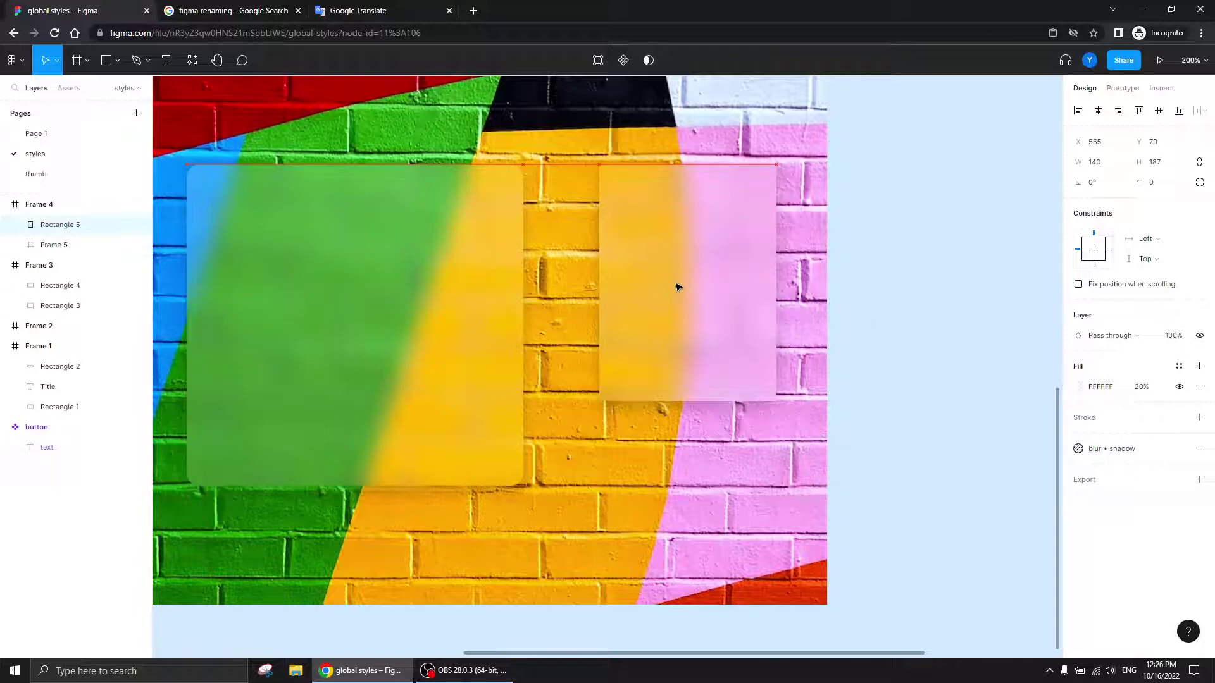
- Draw a new frame beside the brick-wall image frame and set its width to 1920
{"action": "left_click", "coordinate": [885, 282]}
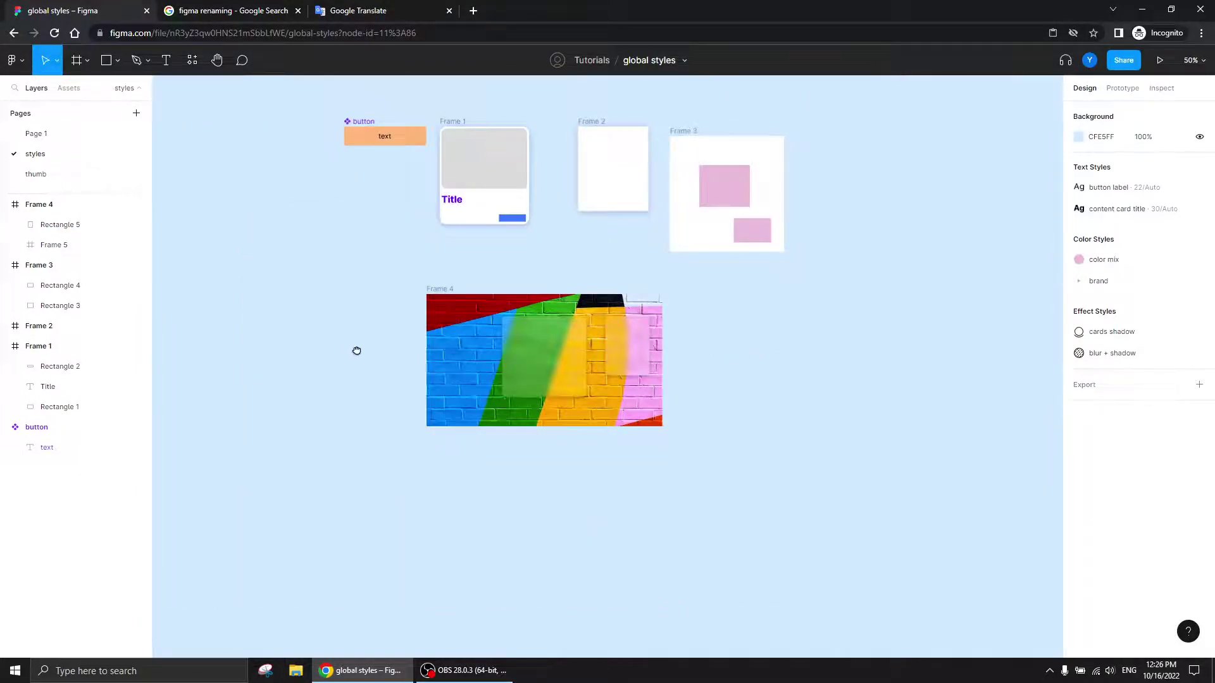
{"action": "left_click_drag", "start_coordinate": [352, 348], "coordinate": [455, 429]}
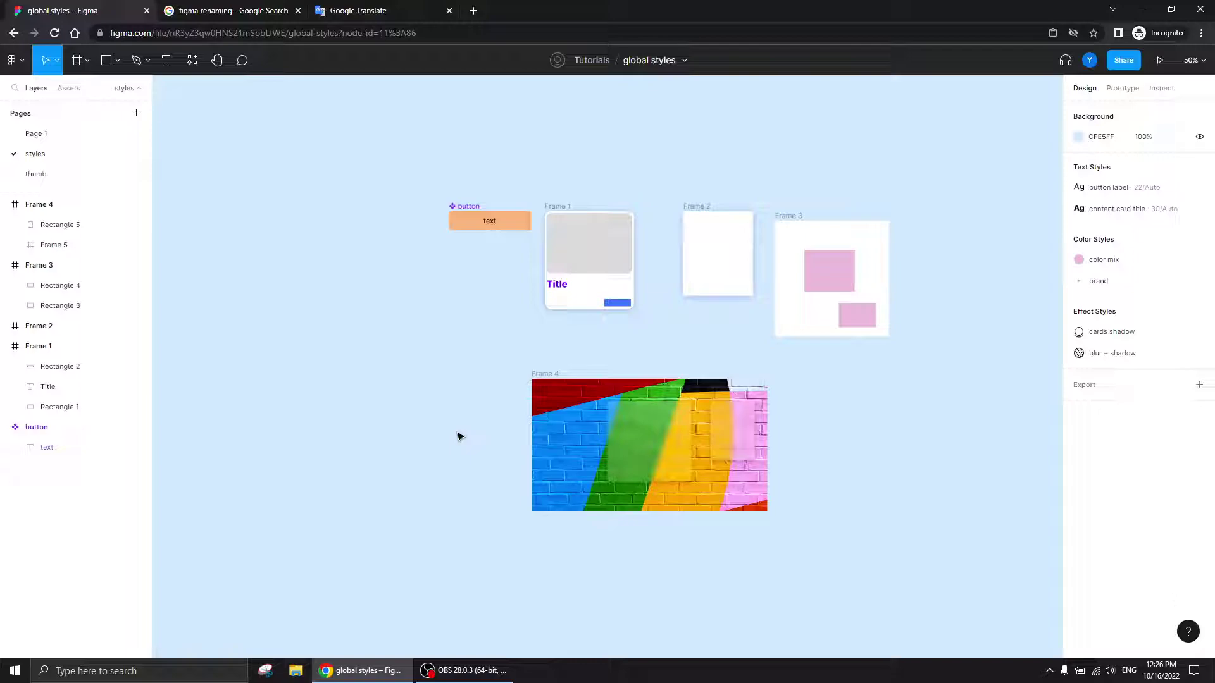
{"action": "left_click_drag", "start_coordinate": [439, 349], "coordinate": [276, 282]}
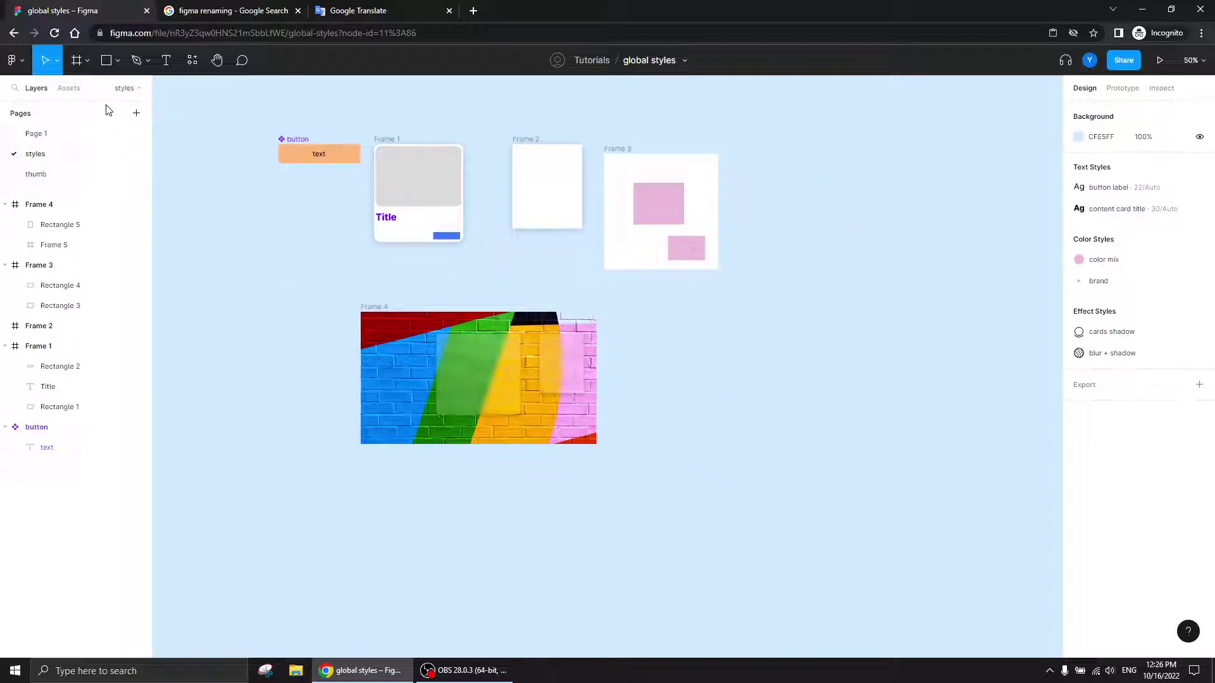
{"action": "left_click", "coordinate": [77, 60]}
{"action": "left_click_drag", "start_coordinate": [681, 311], "coordinate": [923, 464]}
{"action": "left_click", "coordinate": [1095, 182]}
{"action": "type", "text": "1920"}
{"action": "key", "text": "Return"}
- Set the new white frame's height to 940
{"action": "key", "text": "Tab"}
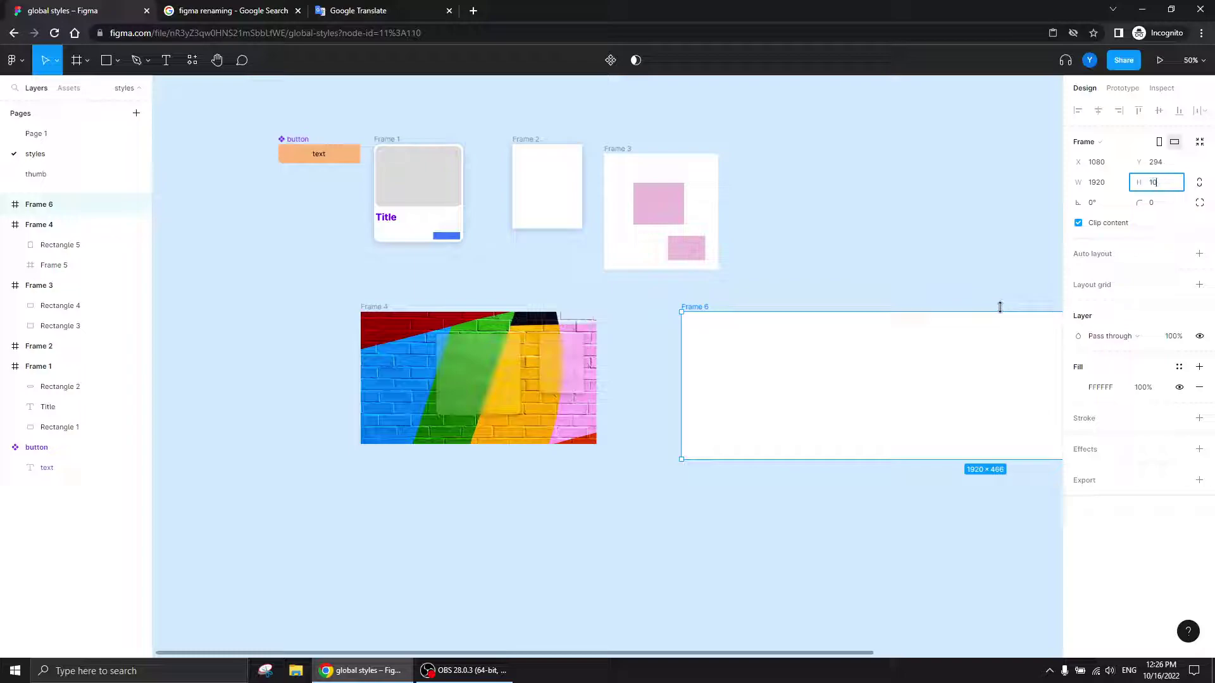
{"action": "type", "text": "10580"}
{"action": "key", "text": "Return"}
{"action": "left_click_drag", "start_coordinate": [843, 423], "coordinate": [502, 238]}
{"action": "left_click", "coordinate": [1158, 182]}
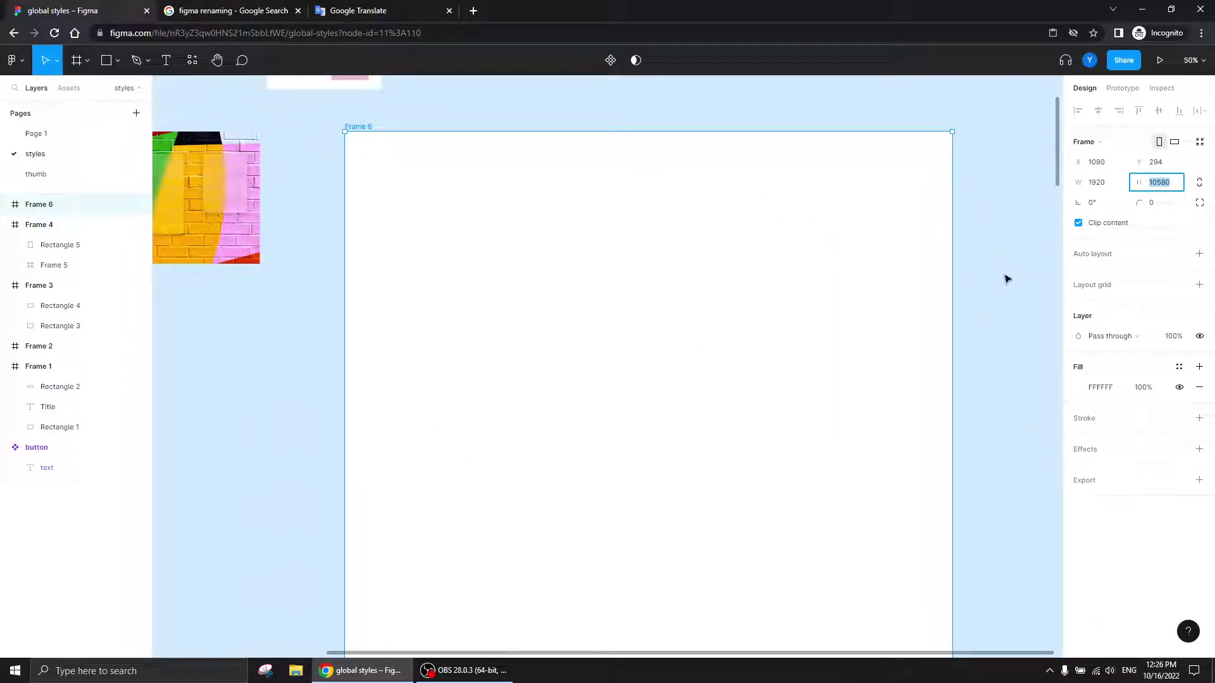
{"action": "type", "text": "940"}
{"action": "key", "text": "Return"}
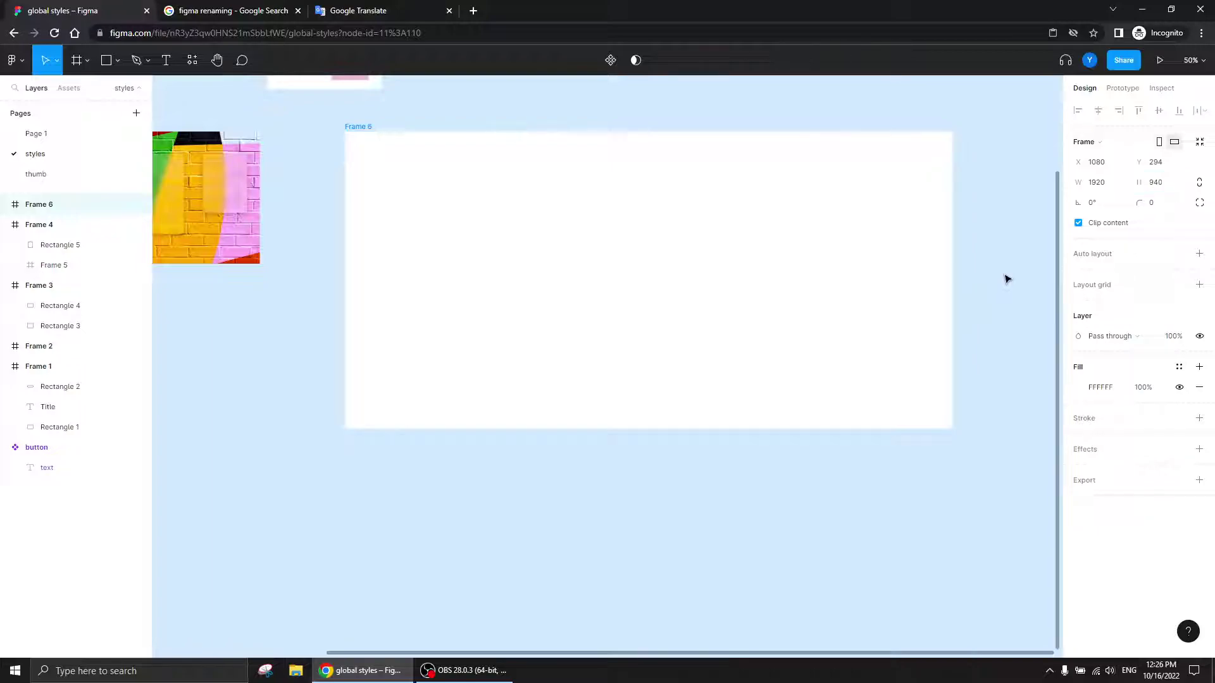
- Rename the 1920 × 940 frame as screen
{"action": "left_click_drag", "start_coordinate": [491, 298], "coordinate": [542, 368]}
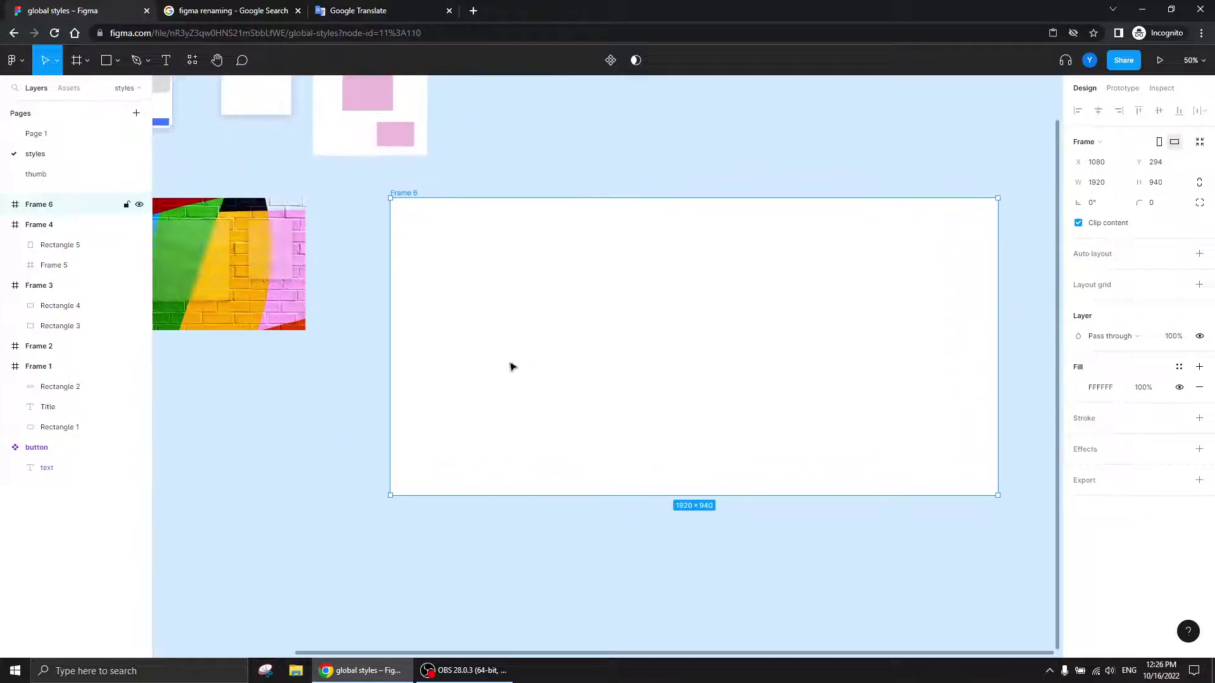
{"action": "double_click", "coordinate": [40, 210]}
{"action": "type", "text": "screen"}
{"action": "key", "text": "Return"}
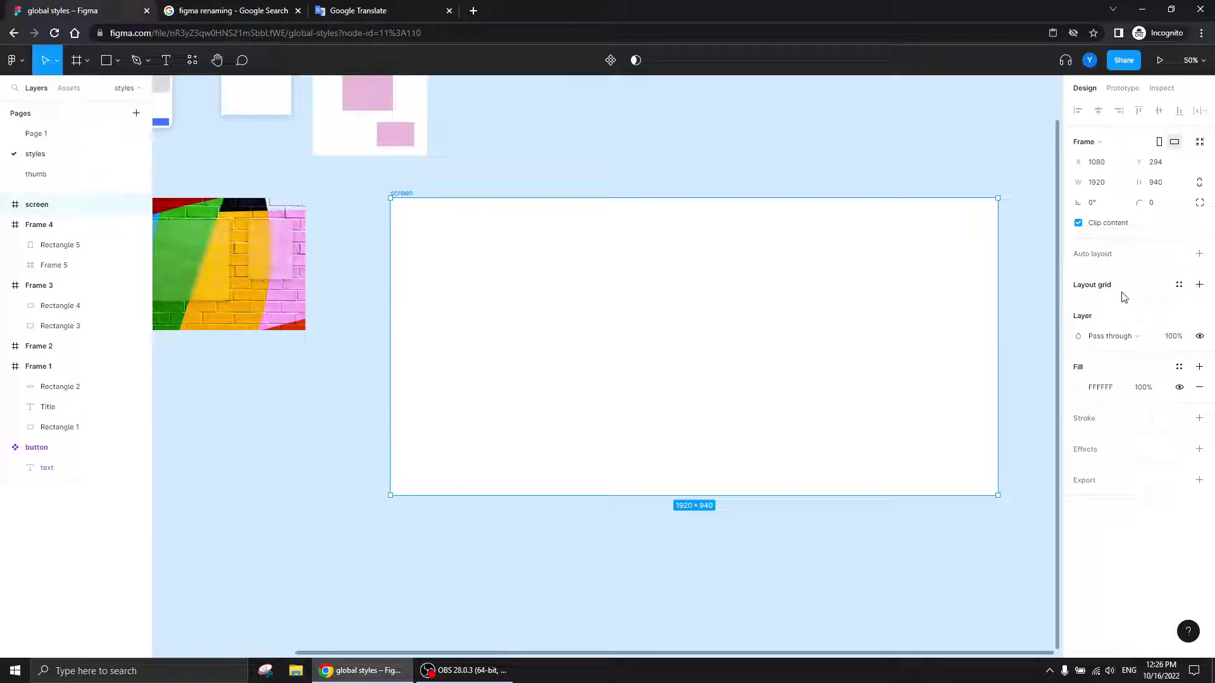
- Add a layout grid of 8 stretched columns with a margin of 200 to the screen frame
{"action": "left_click", "coordinate": [1198, 286]}
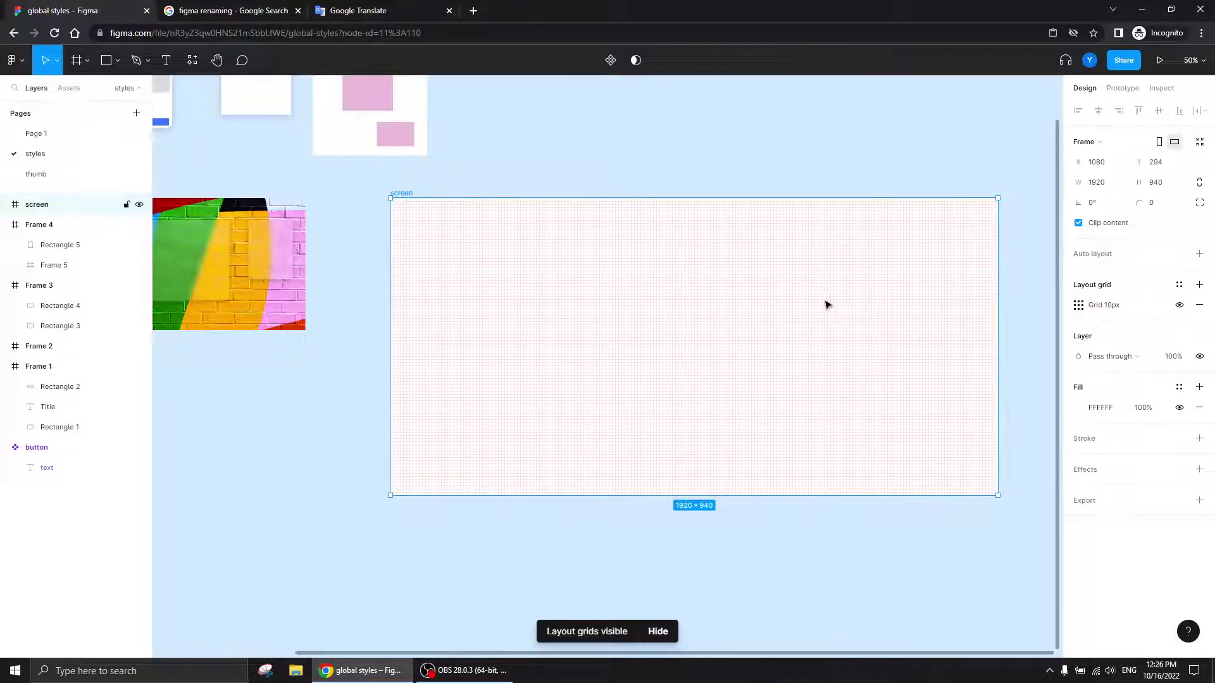
{"action": "left_click", "coordinate": [1078, 309]}
{"action": "left_click", "coordinate": [940, 314]}
{"action": "left_click", "coordinate": [937, 323]}
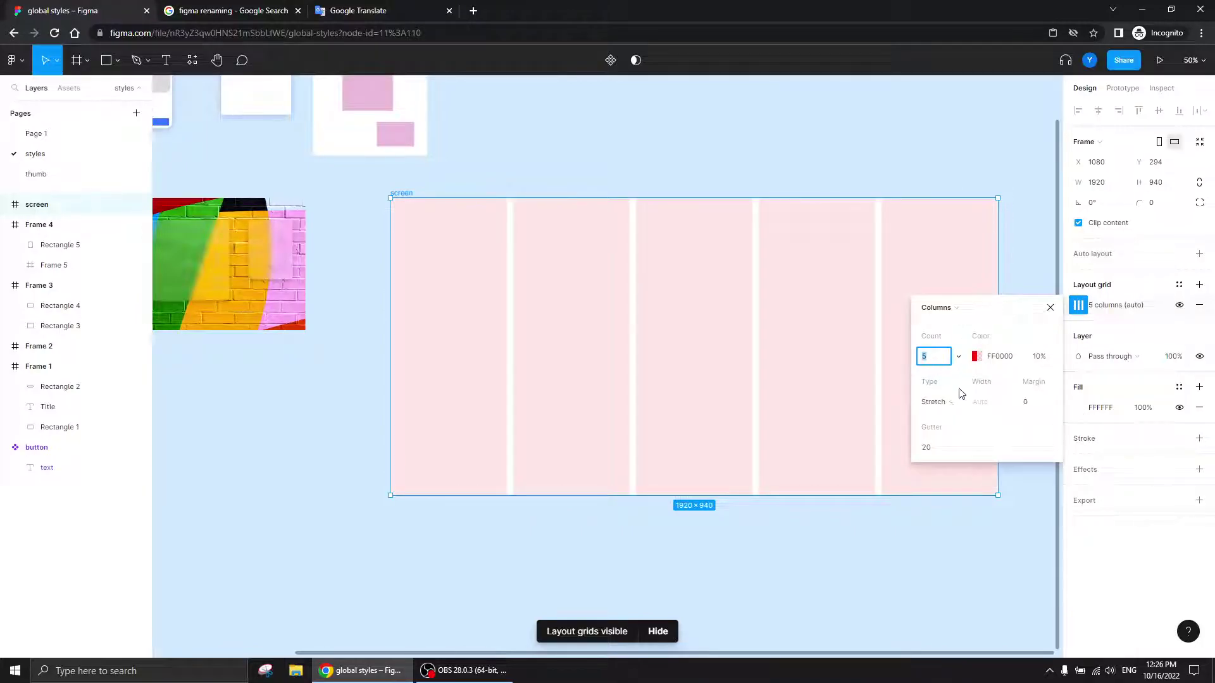
{"action": "type", "text": "8"}
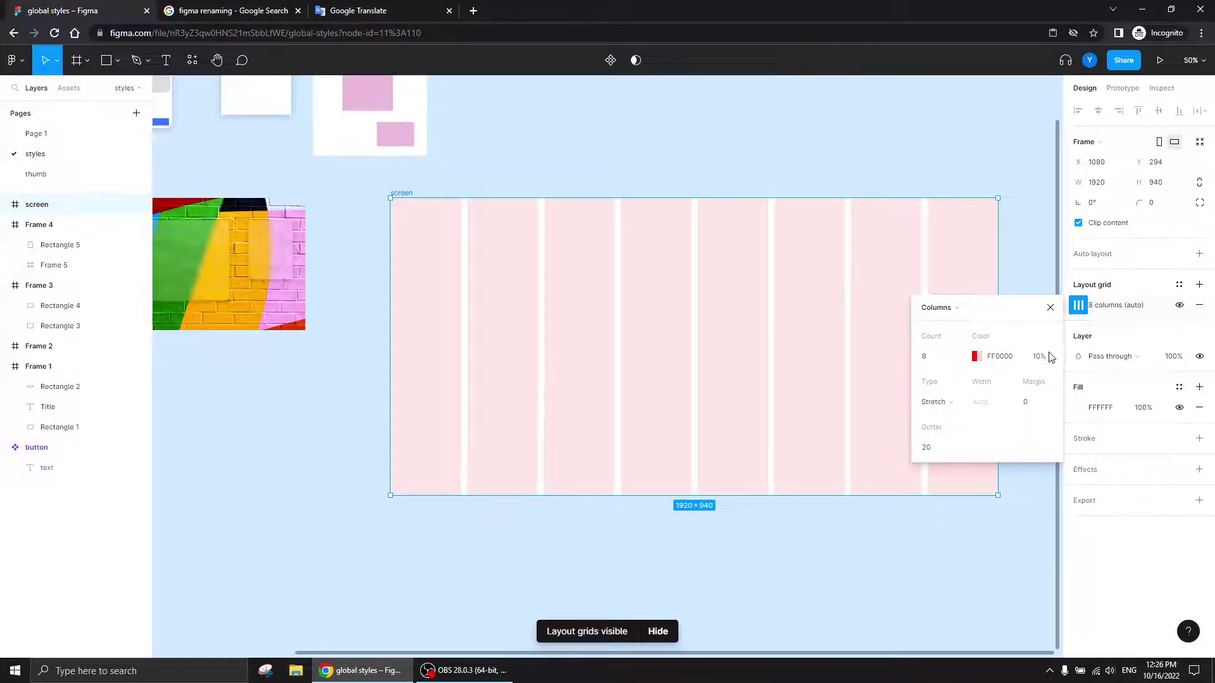
{"action": "left_click", "coordinate": [1042, 407]}
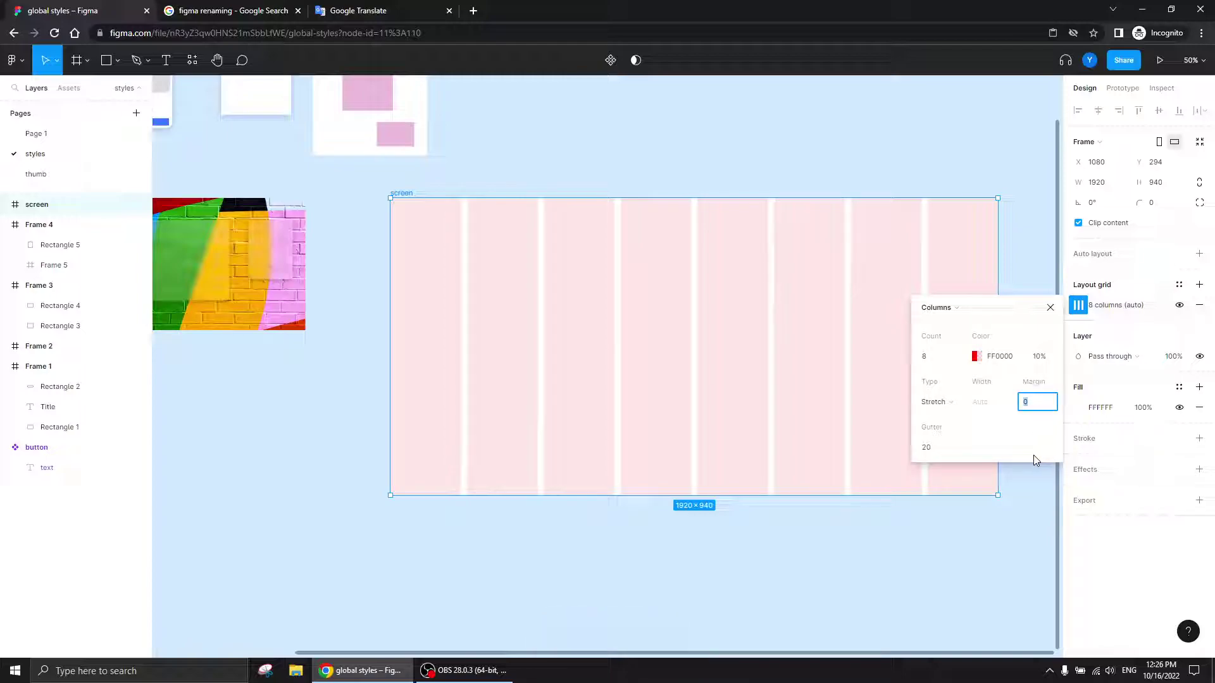
{"action": "type", "text": "200"}
{"action": "key", "text": "Return"}
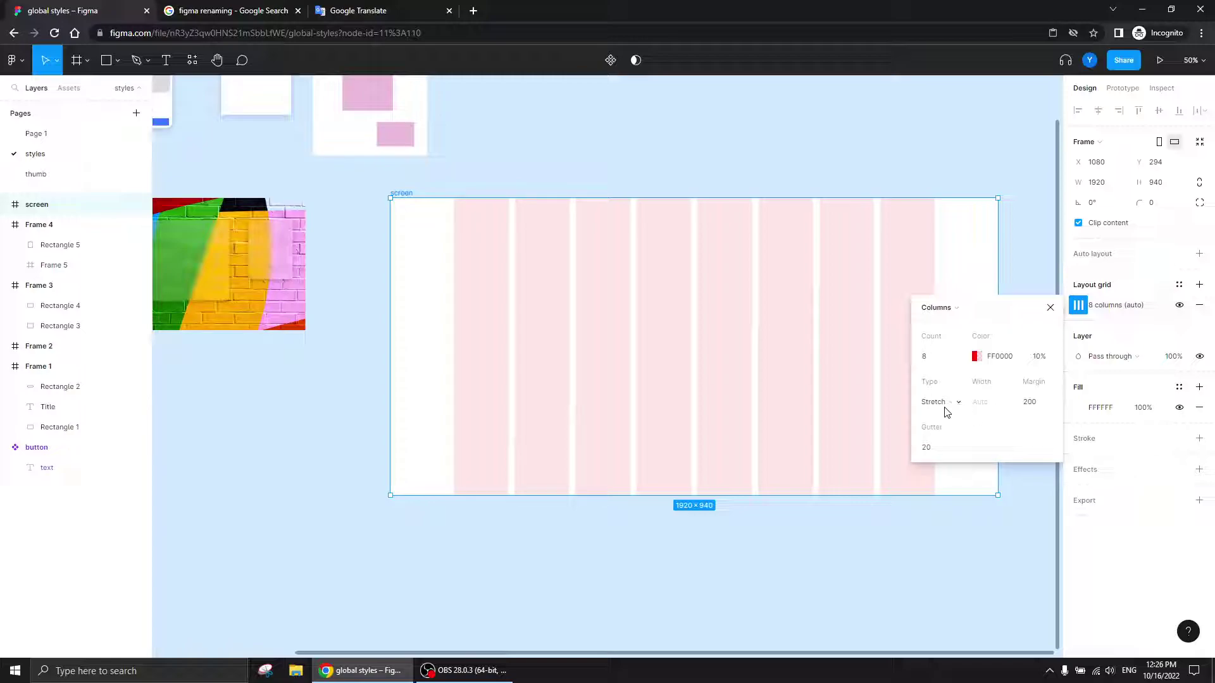
- Change the column grid's color to purple 8F00FF
{"action": "left_click_drag", "start_coordinate": [1009, 308], "coordinate": [1107, 272]}
{"action": "left_click", "coordinate": [1074, 320]}
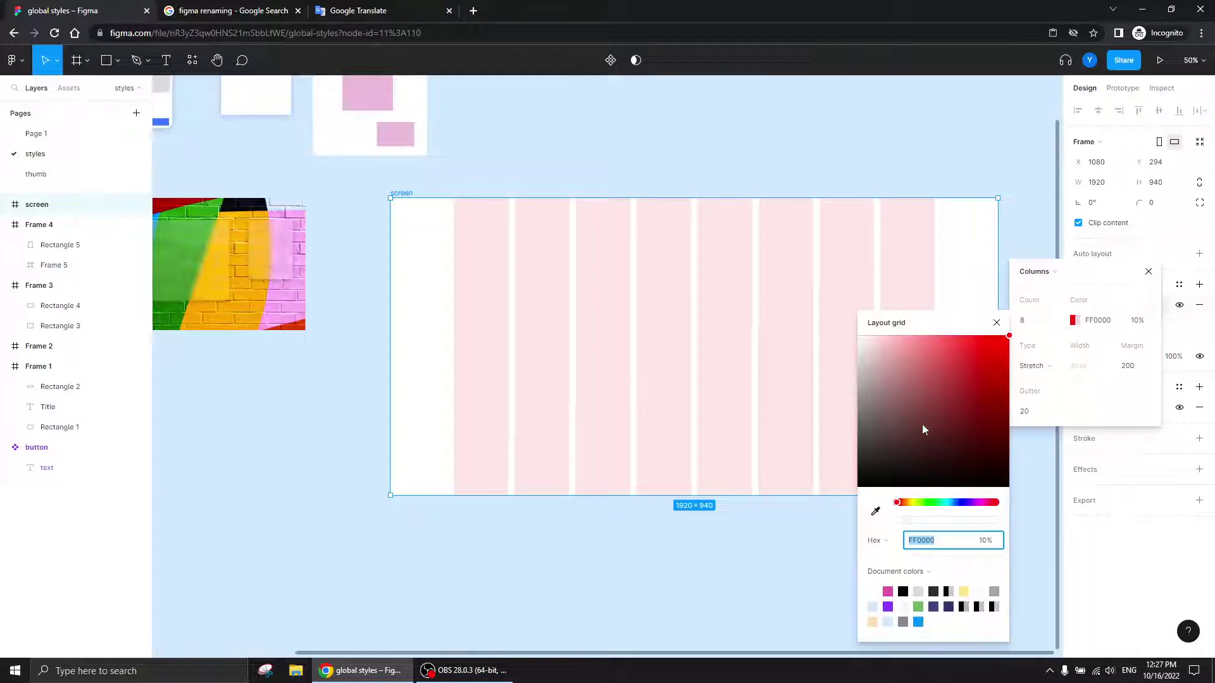
{"action": "left_click", "coordinate": [973, 503]}
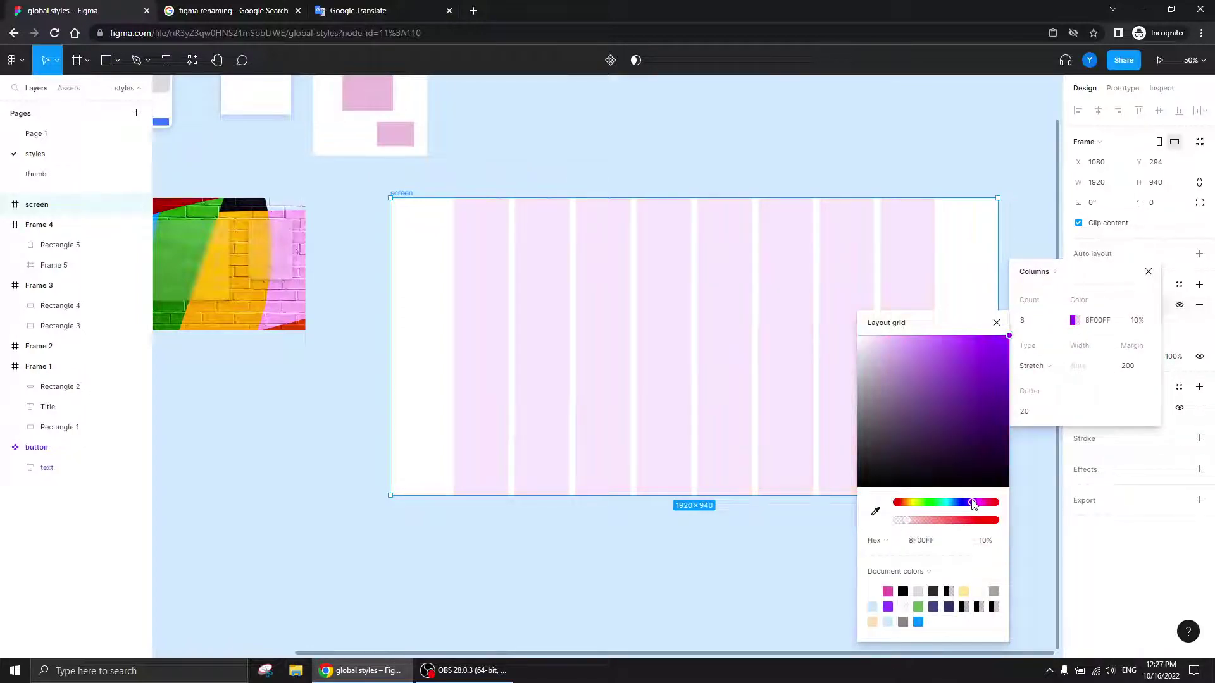
{"action": "left_click", "coordinate": [996, 322]}
- Set the column grid color's opacity to 8% and close the grid settings
{"action": "left_click", "coordinate": [1136, 321]}
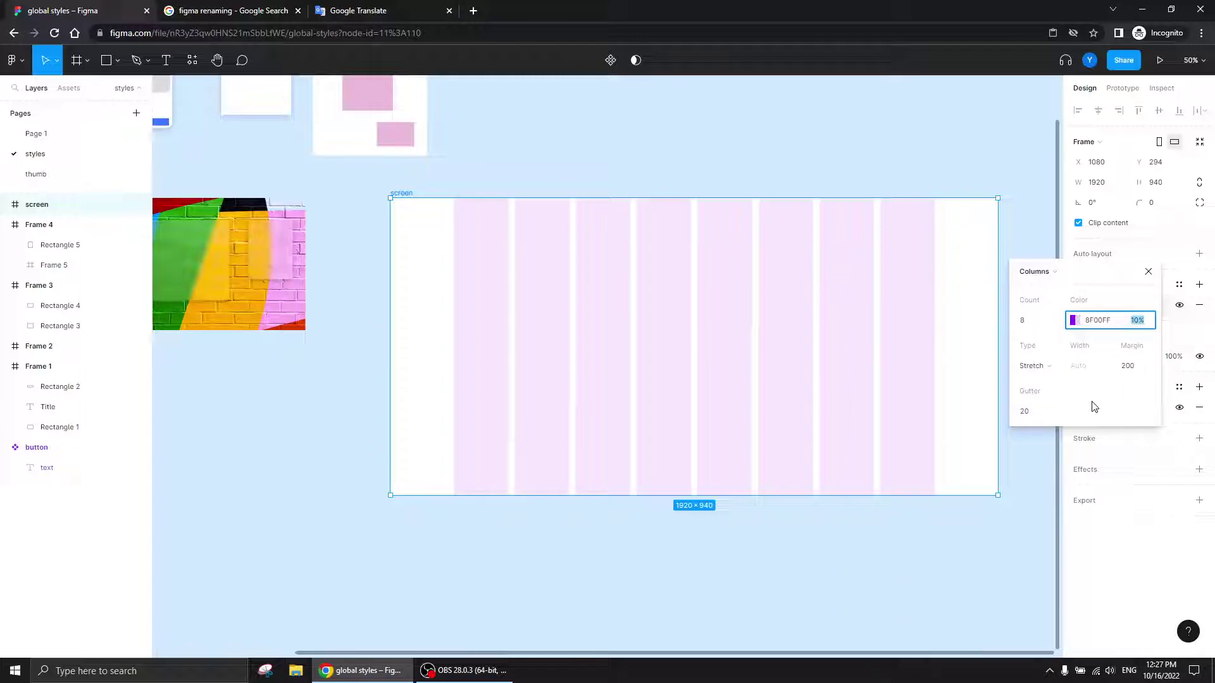
{"action": "key", "text": "Down"}
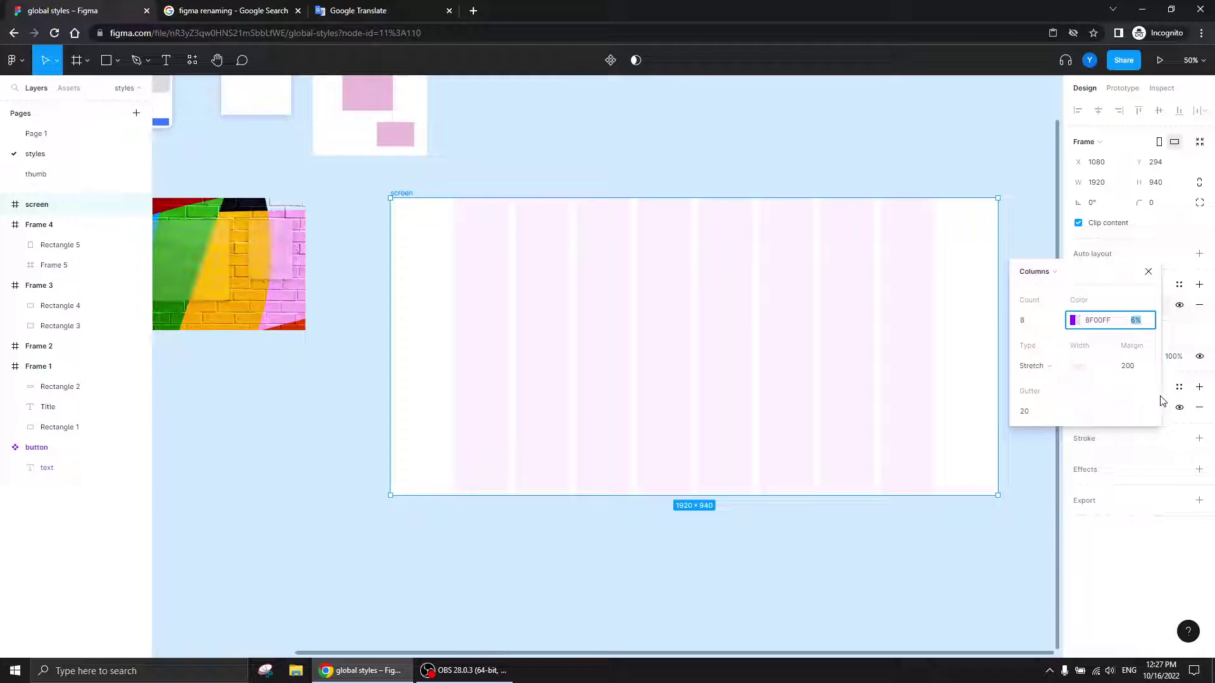
{"action": "key", "text": "Return"}
{"action": "left_click", "coordinate": [1136, 321]}
{"action": "key", "text": "Up"}
{"action": "key", "text": "Up"}
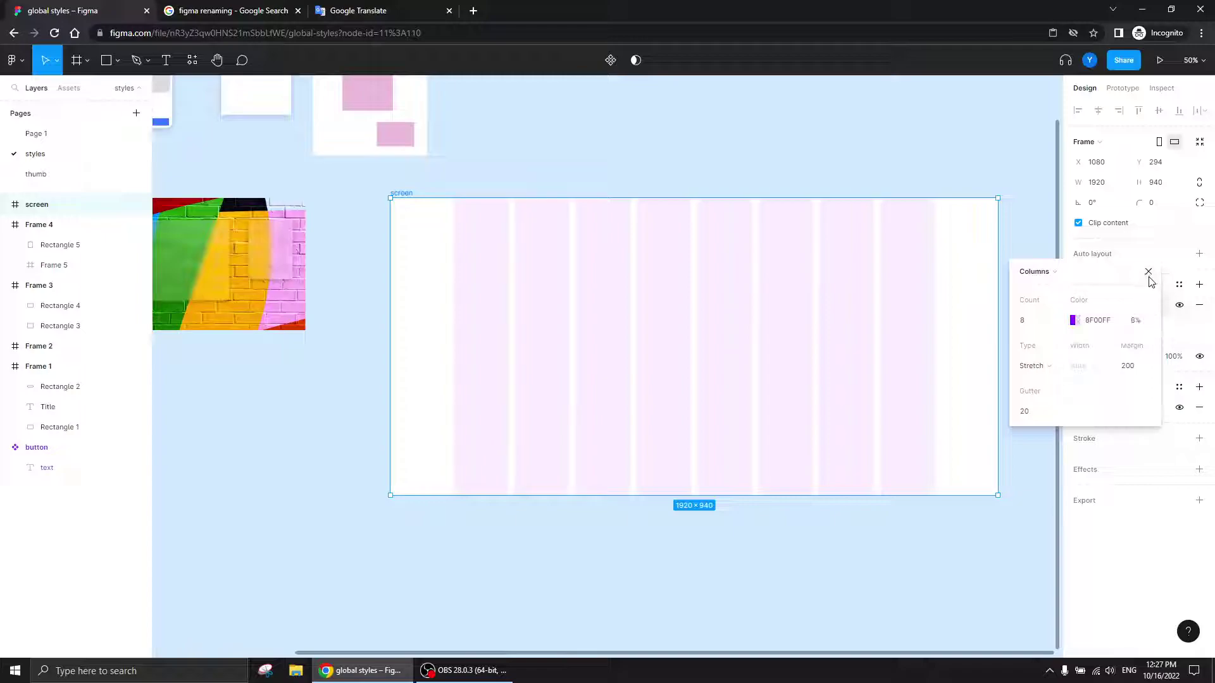
{"action": "left_click", "coordinate": [1148, 272]}
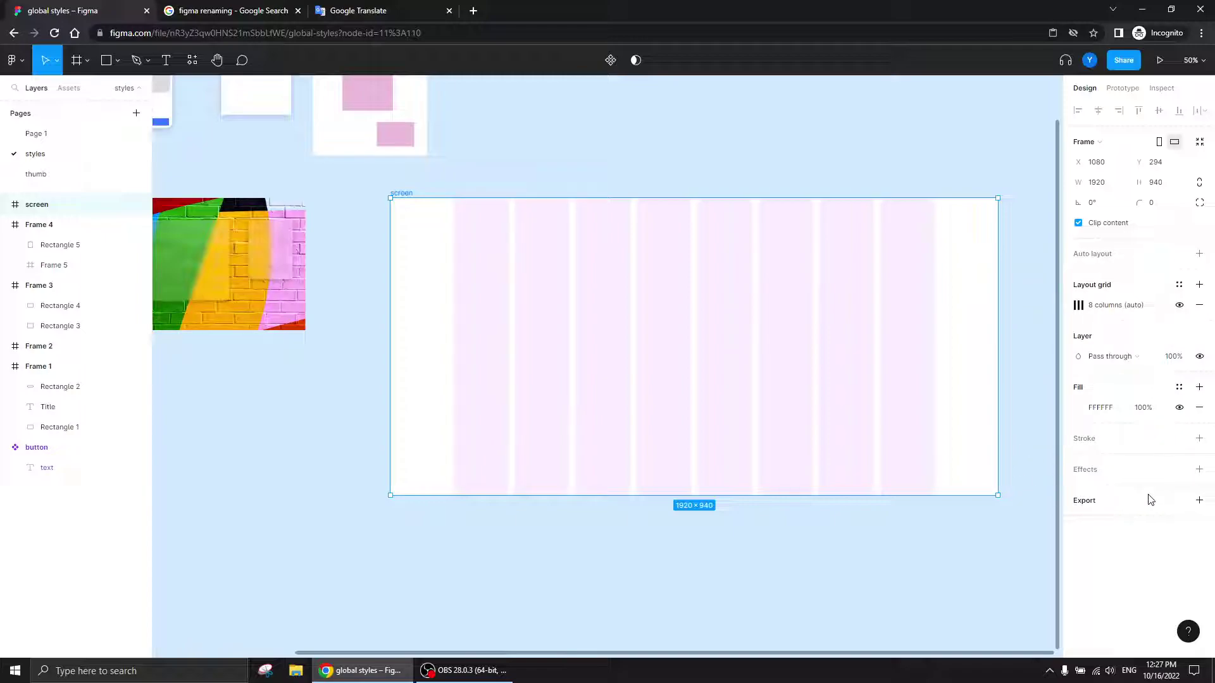
- Create a grid style named default grid from the screen frame's column grid
{"action": "left_click", "coordinate": [1179, 286]}
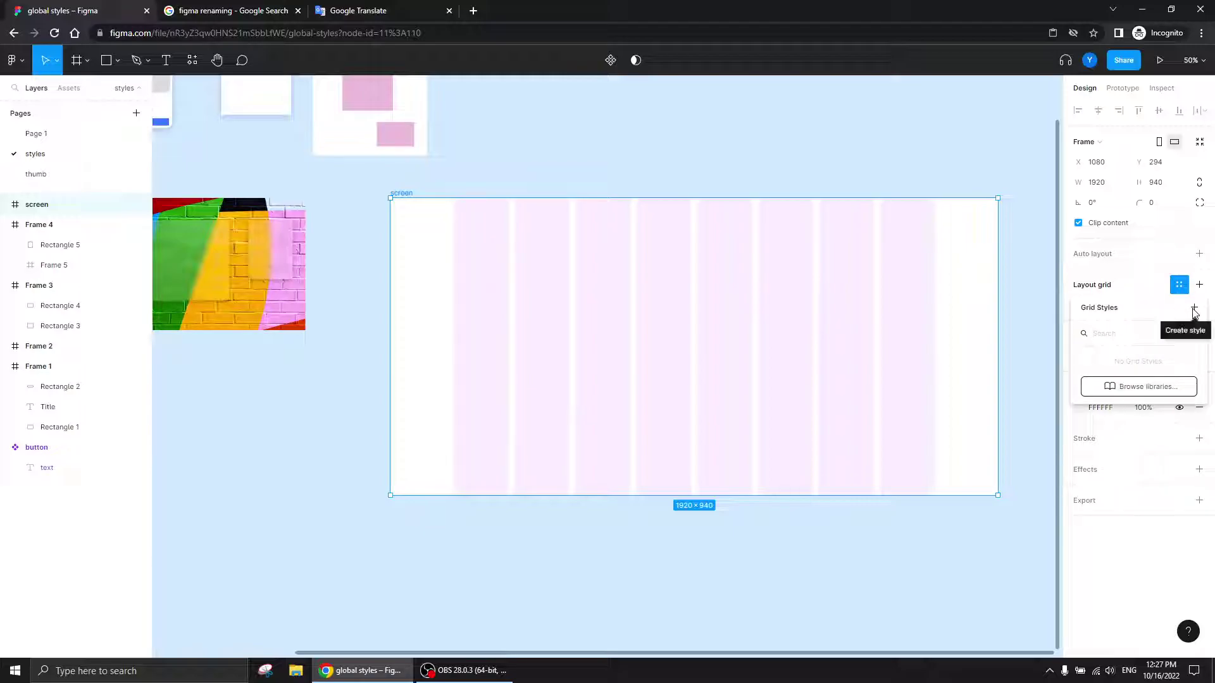
{"action": "left_click", "coordinate": [1194, 310]}
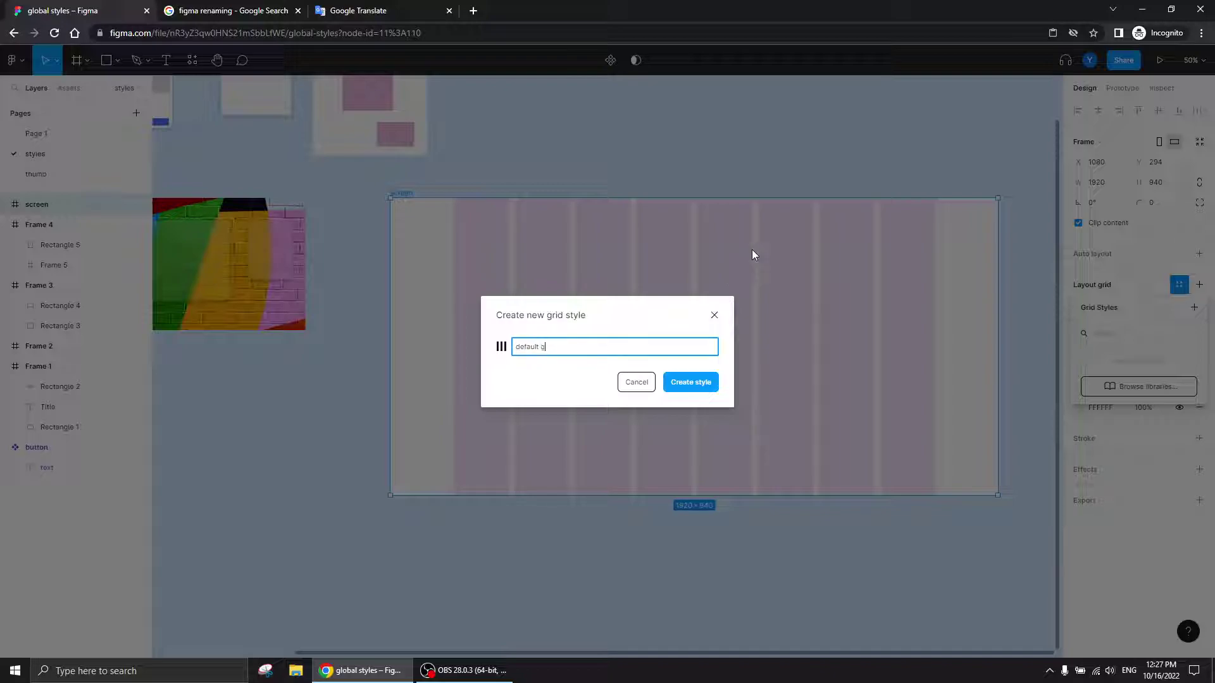
{"action": "key", "text": "Return"}
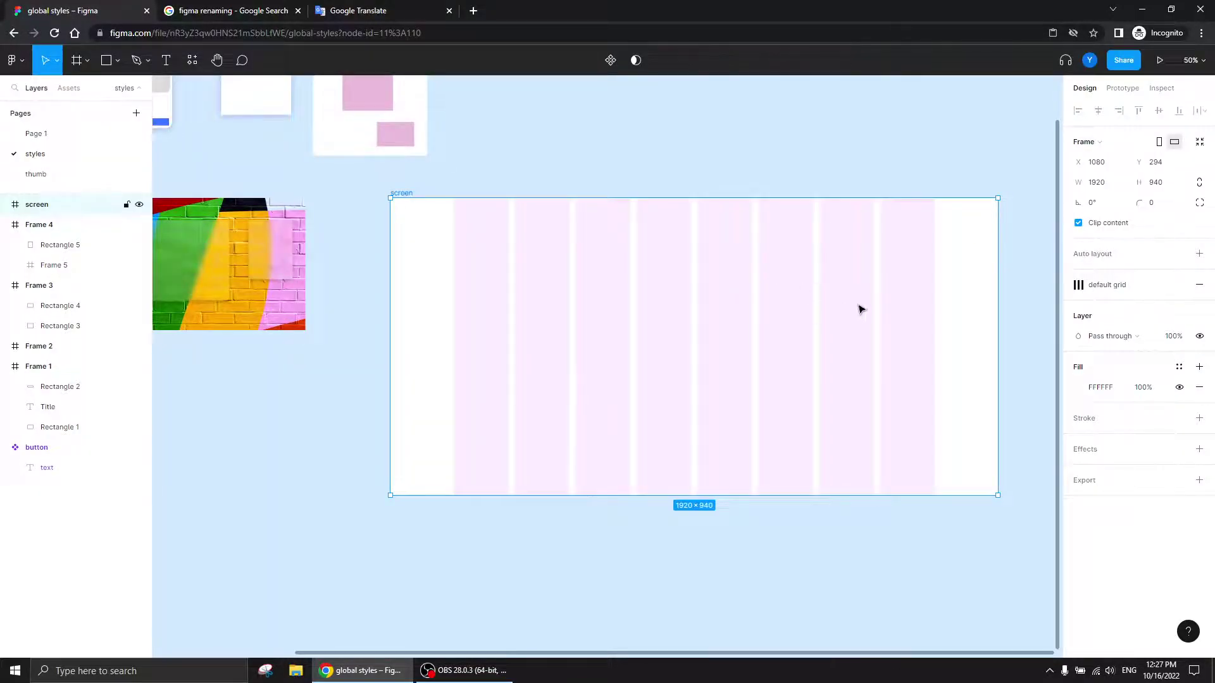
- Draw a second frame about 1360 × 888 beside the screen frame and set its width to 1920
{"action": "left_click_drag", "start_coordinate": [629, 456], "coordinate": [618, 241]}
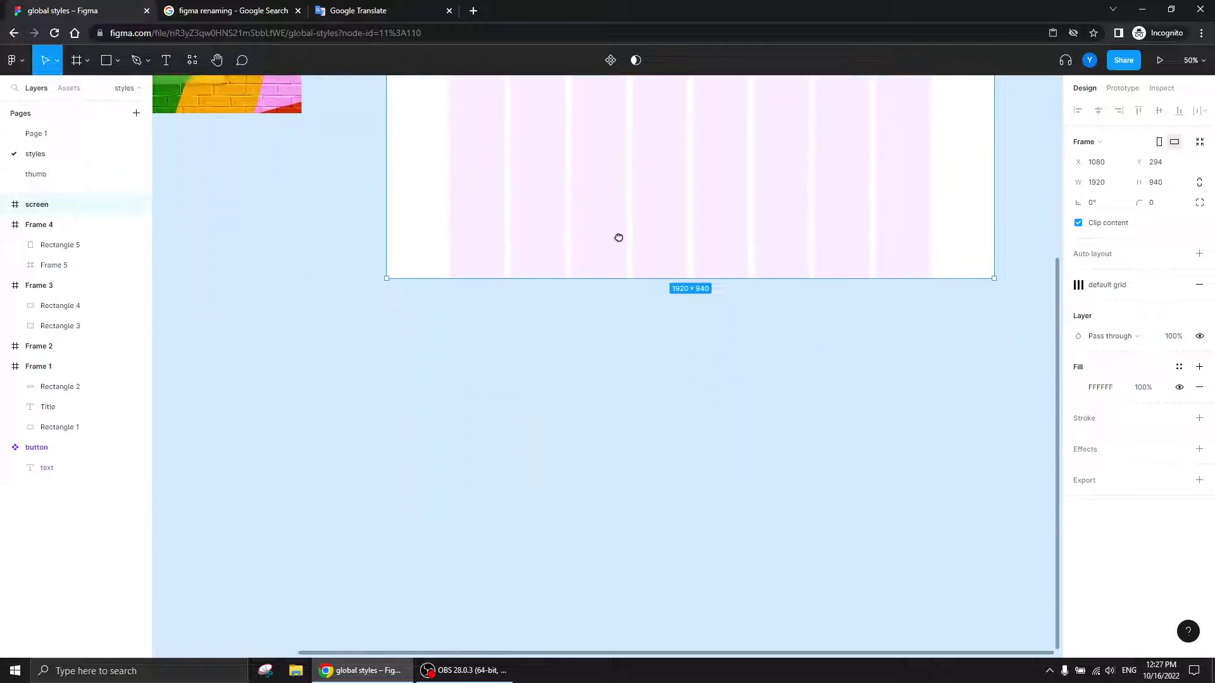
{"action": "left_click_drag", "start_coordinate": [629, 322], "coordinate": [560, 377]}
{"action": "key", "text": "ctrl+minus"}
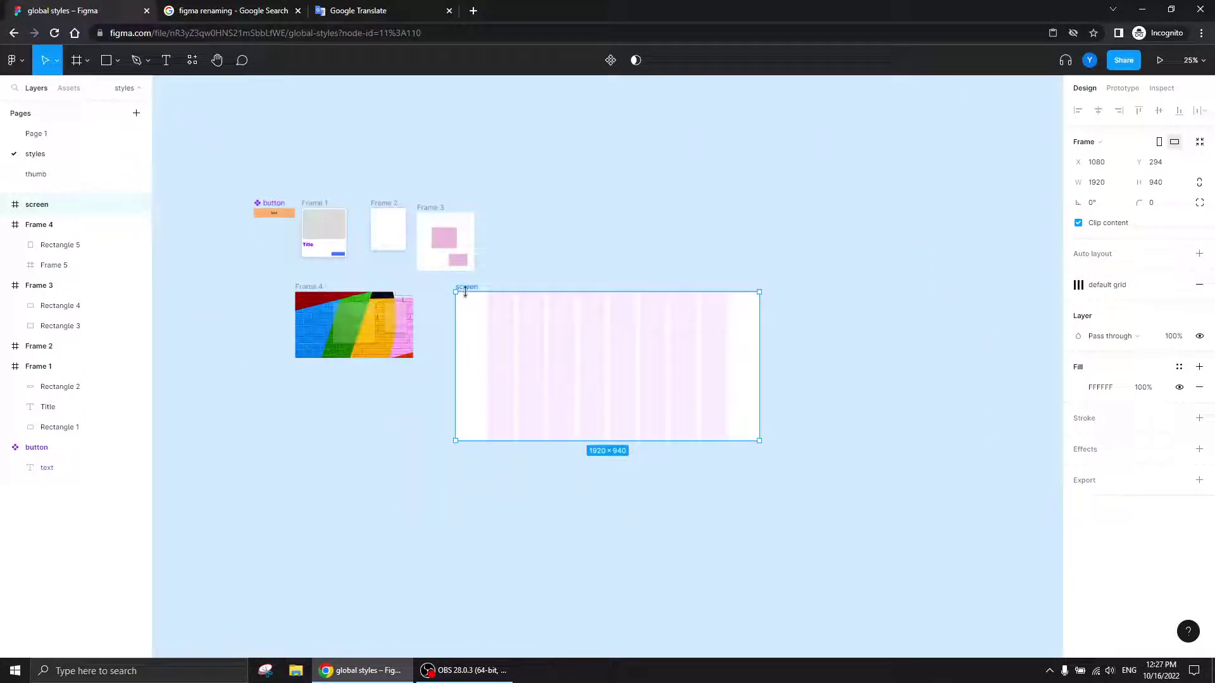
{"action": "left_click", "coordinate": [822, 303]}
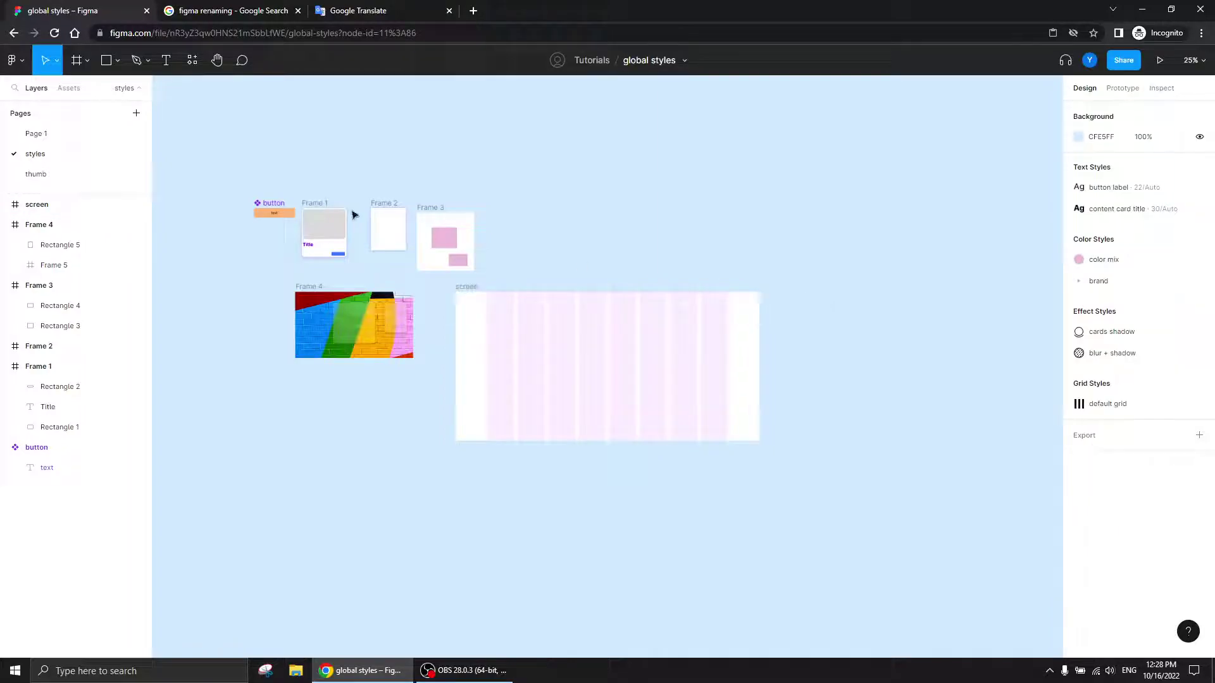
{"action": "left_click", "coordinate": [77, 60]}
{"action": "left_click_drag", "start_coordinate": [837, 290], "coordinate": [1052, 427]}
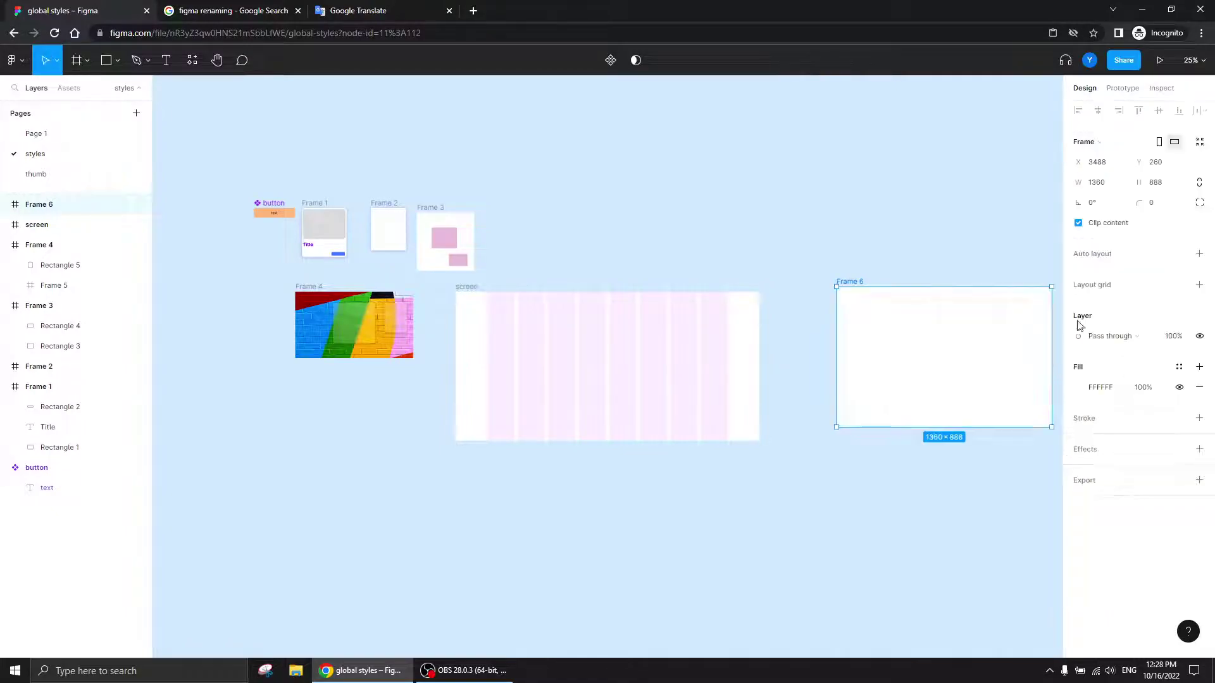
{"action": "left_click", "coordinate": [1096, 183]}
{"action": "type", "text": "1920"}
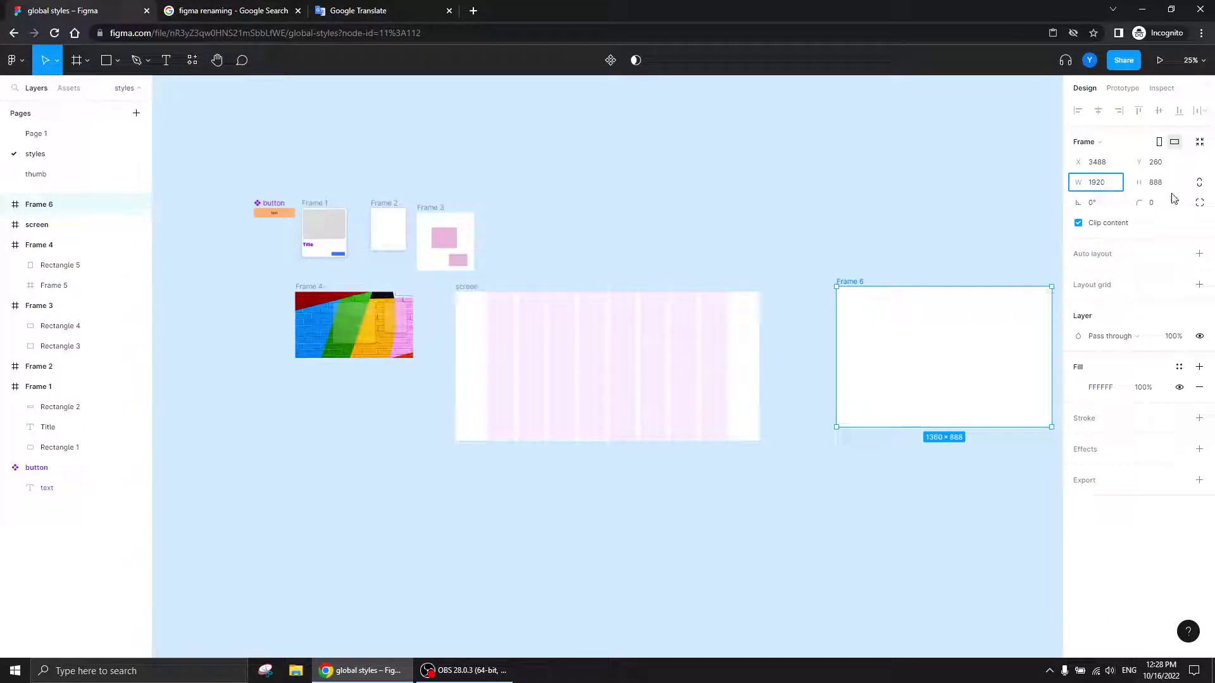
- Set the second frame's height to 940 and align its upper edge with the screen frame
{"action": "key", "text": "Tab"}
{"action": "type", "text": "9140"}
{"action": "key", "text": "Return"}
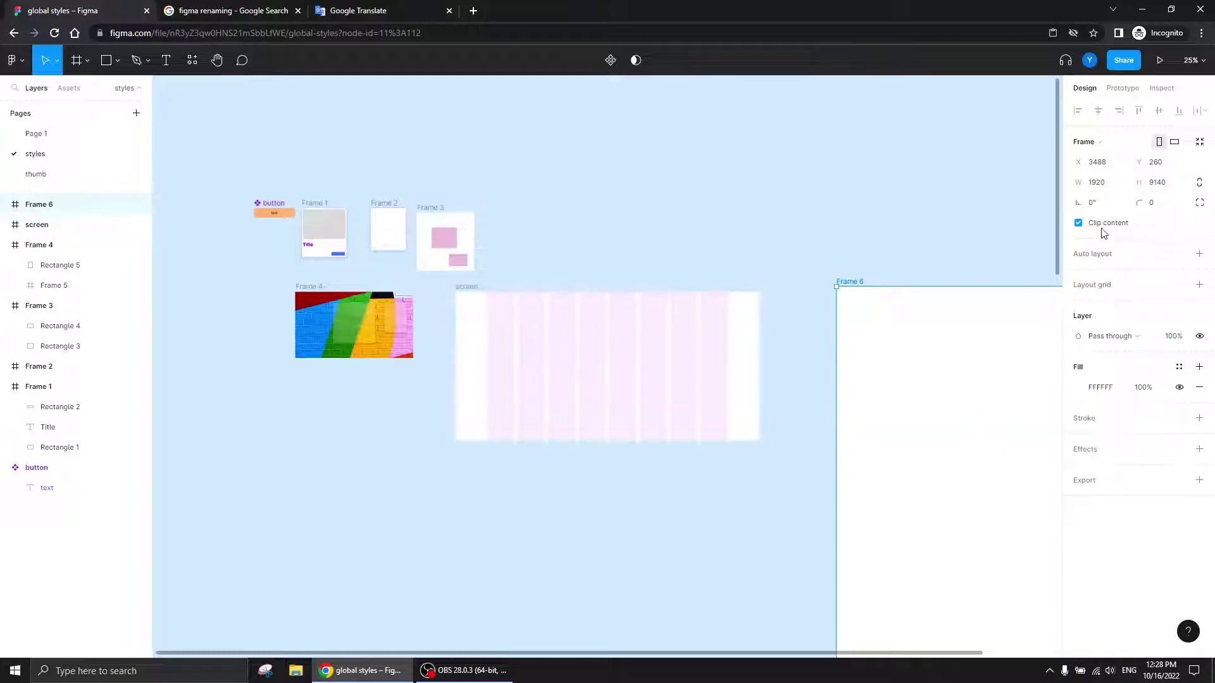
{"action": "type", "text": "940"}
{"action": "key", "text": "Return"}
{"action": "left_click_drag", "start_coordinate": [857, 282], "coordinate": [835, 288]}
- Apply the default grid style to the second 1920 × 940 frame
{"action": "left_click", "coordinate": [1178, 285]}
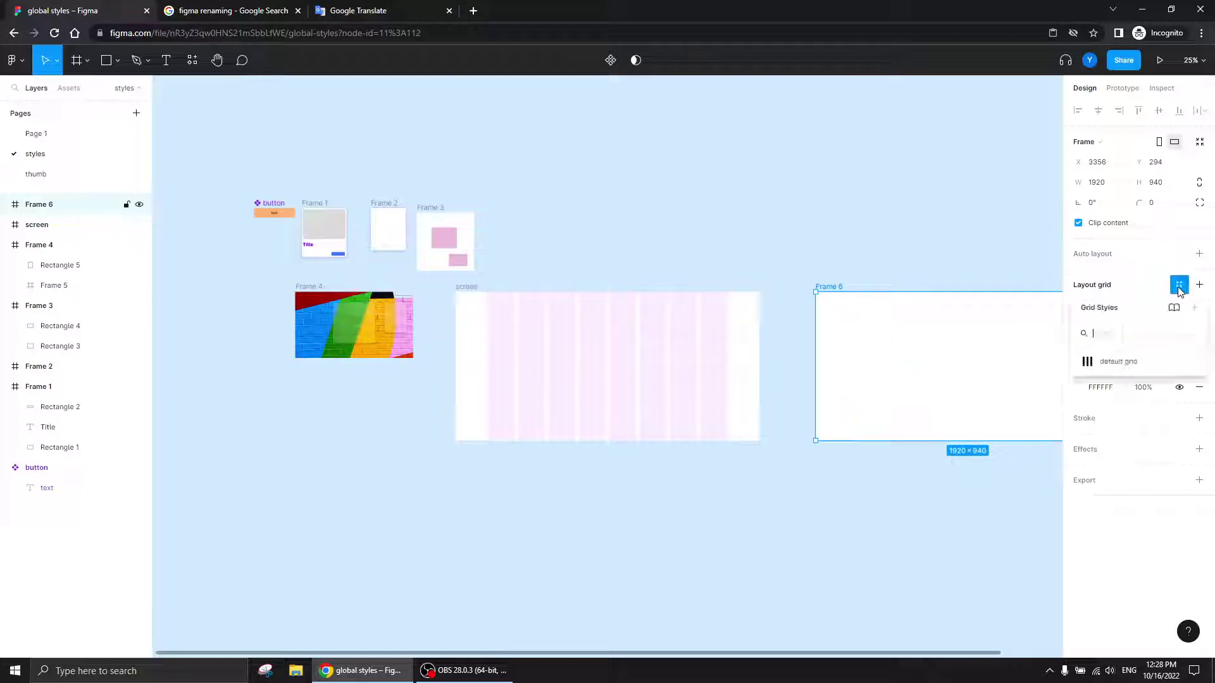
{"action": "left_click", "coordinate": [1118, 366]}
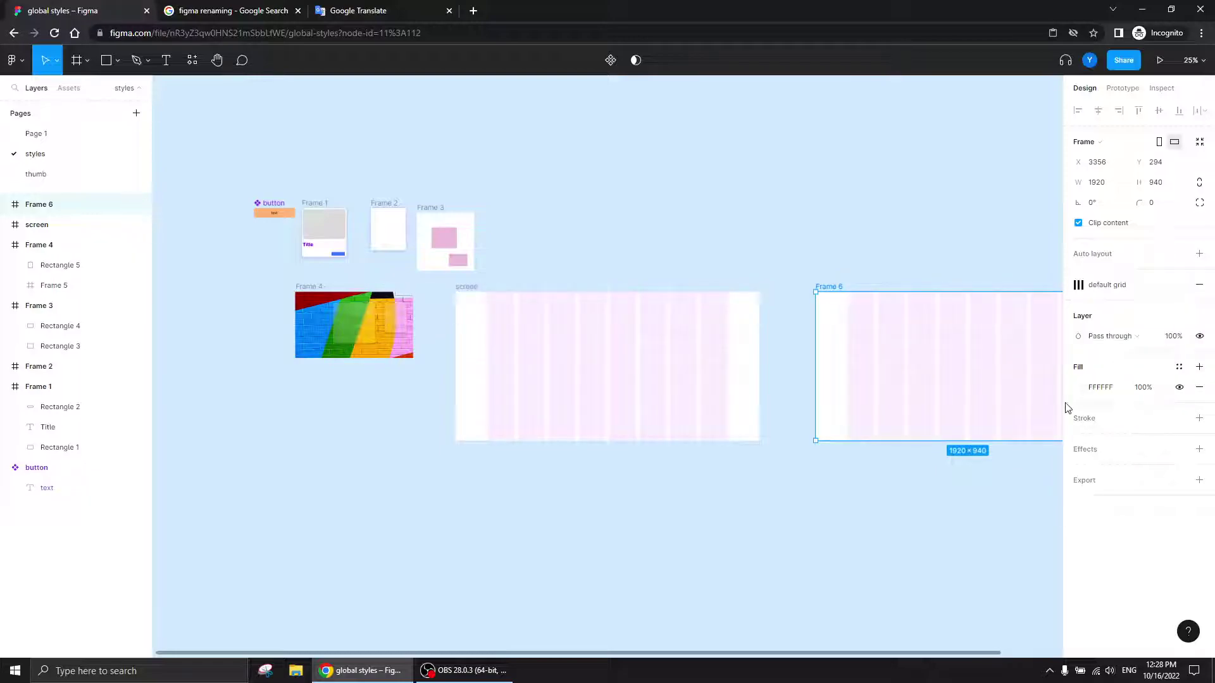
{"action": "left_click_drag", "start_coordinate": [777, 535], "coordinate": [553, 502]}
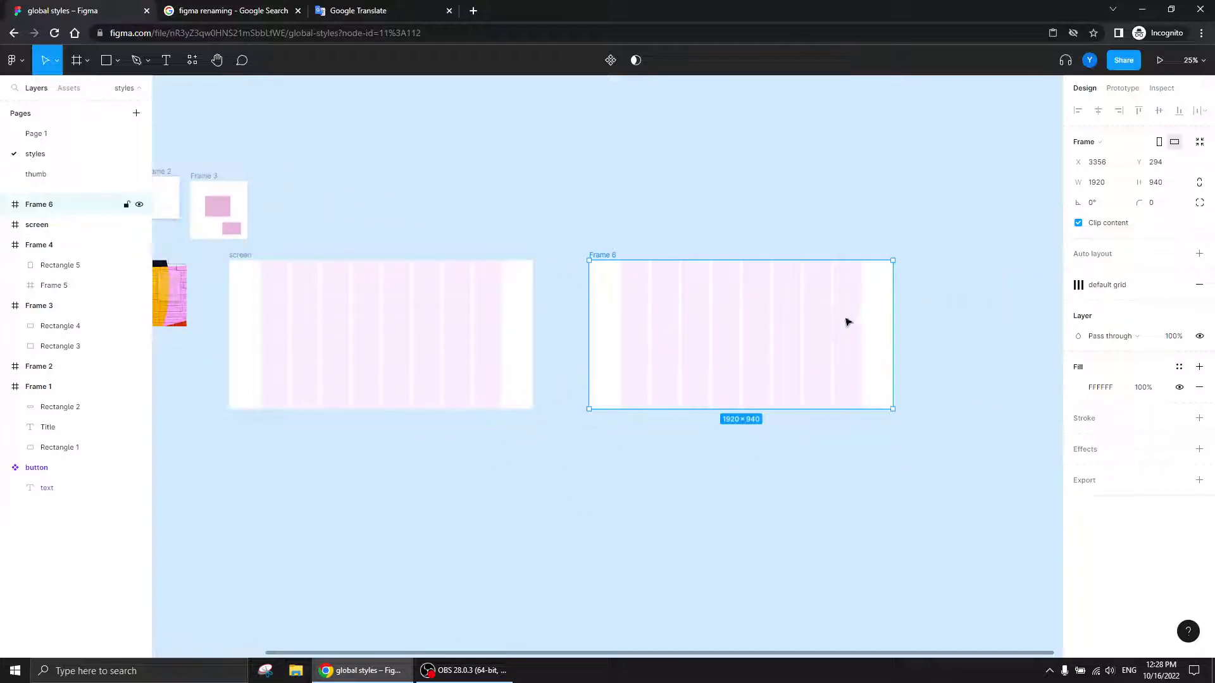
- Remove the second frame's grid style and add a separate layout grid of 5 stretched columns instead
{"action": "left_click", "coordinate": [1200, 285]}
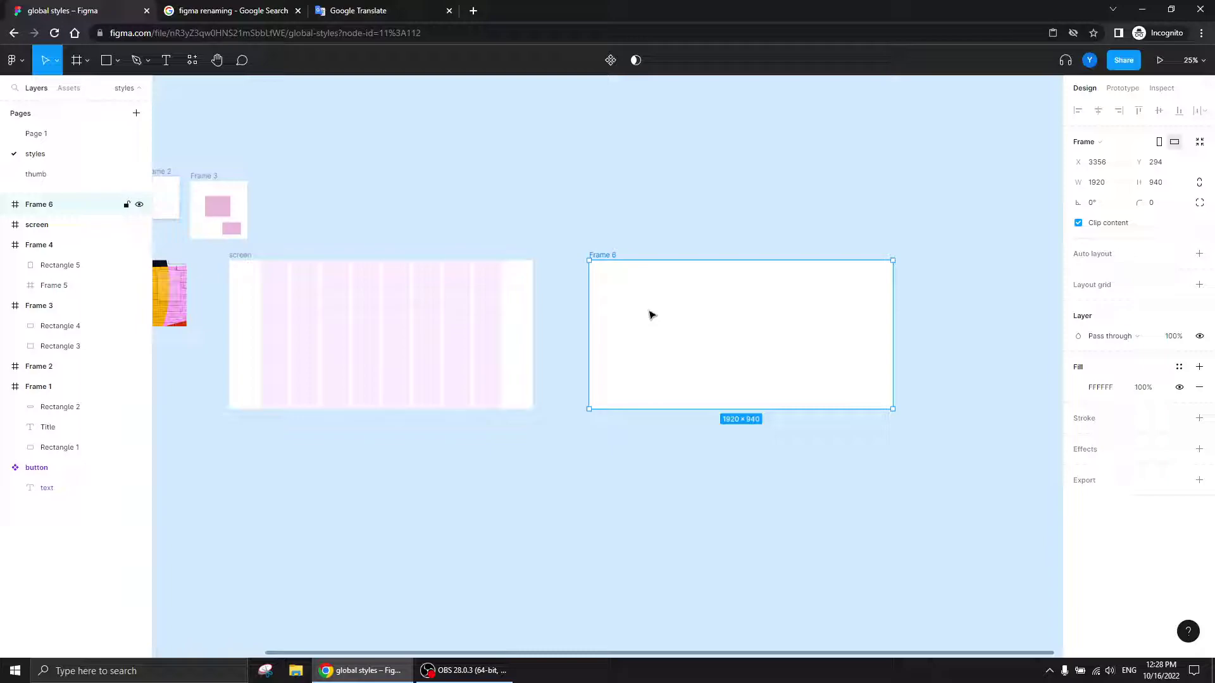
{"action": "left_click", "coordinate": [1198, 285]}
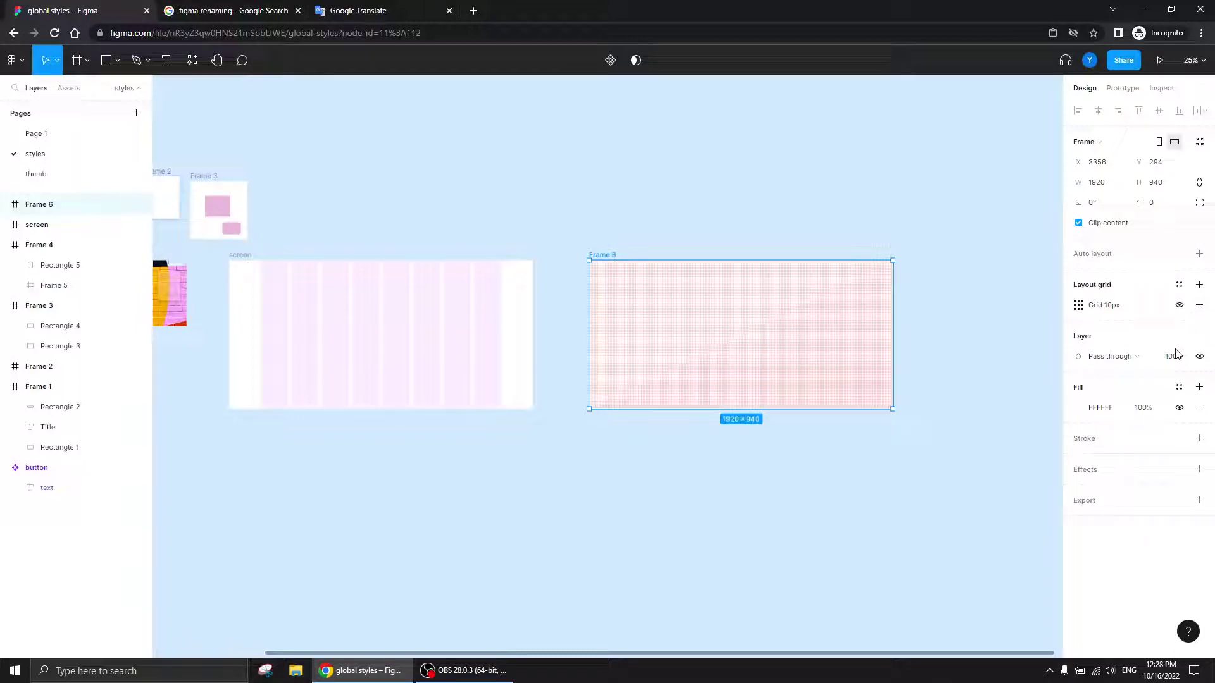
{"action": "left_click", "coordinate": [1078, 305]}
{"action": "left_click", "coordinate": [931, 308]}
{"action": "left_click", "coordinate": [941, 321]}
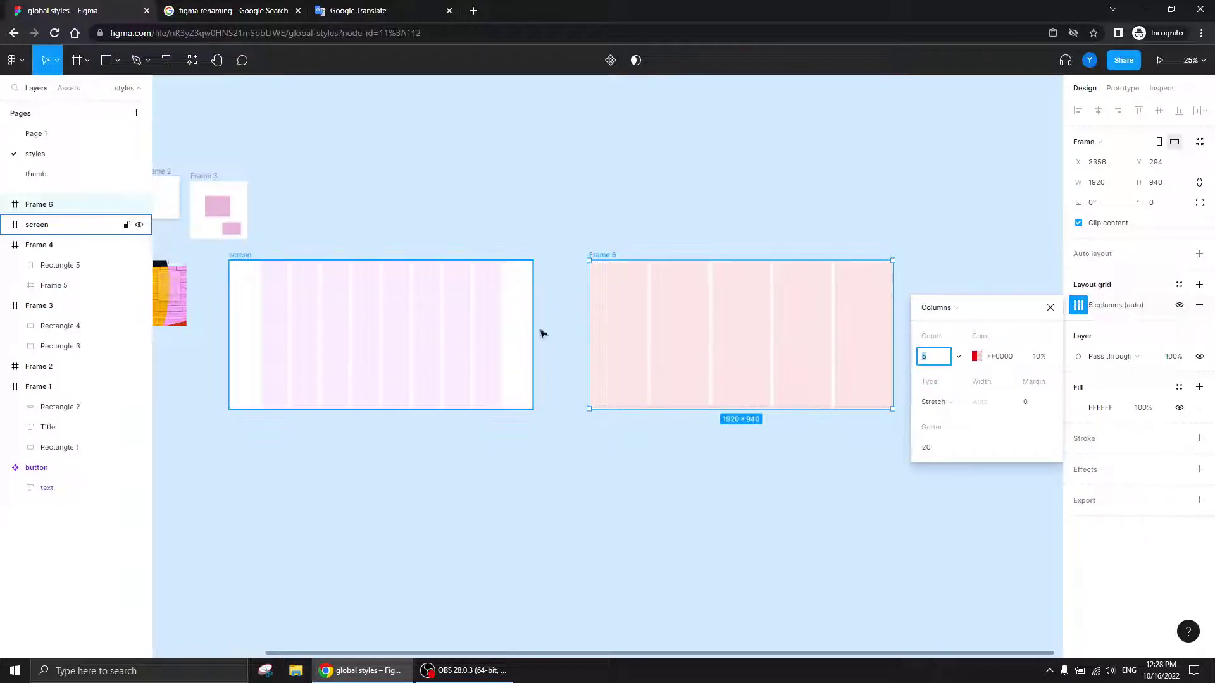
{"action": "left_click", "coordinate": [1050, 308]}
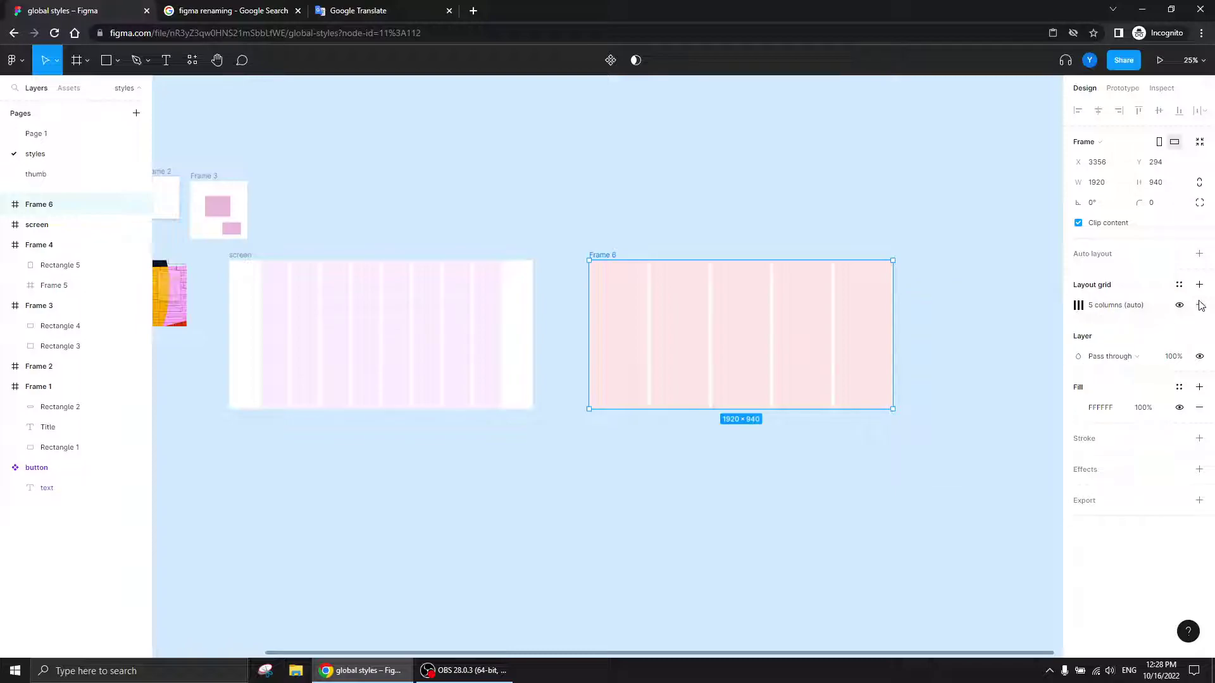
- Add another layout grid of 5 stretched rows to the second 1920 × 940 frame
{"action": "left_click", "coordinate": [1199, 285]}
{"action": "left_click", "coordinate": [1078, 305]}
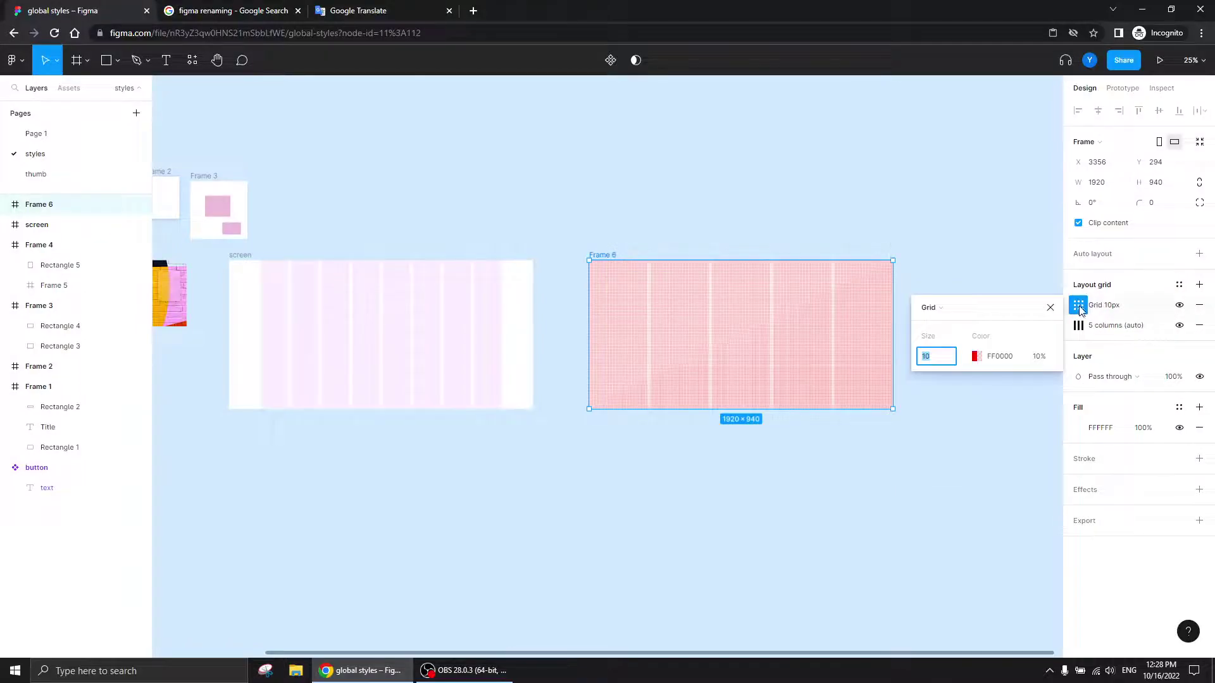
{"action": "left_click", "coordinate": [929, 309]}
{"action": "left_click", "coordinate": [940, 338]}
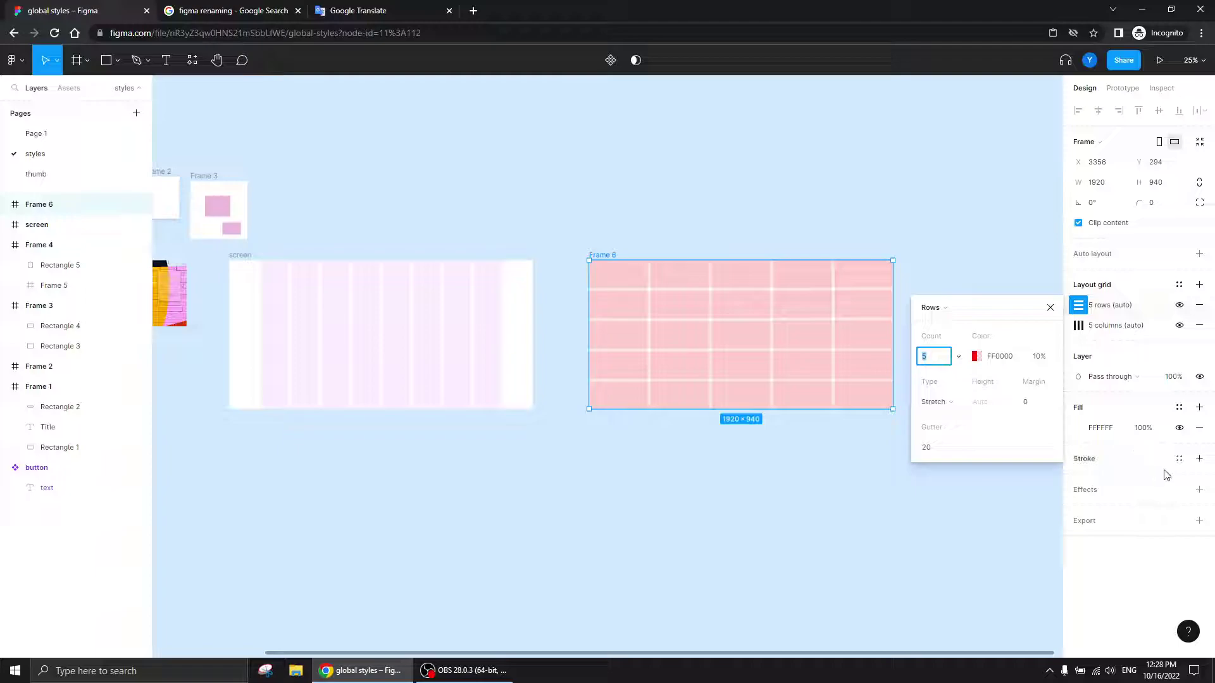
{"action": "left_click", "coordinate": [985, 237]}
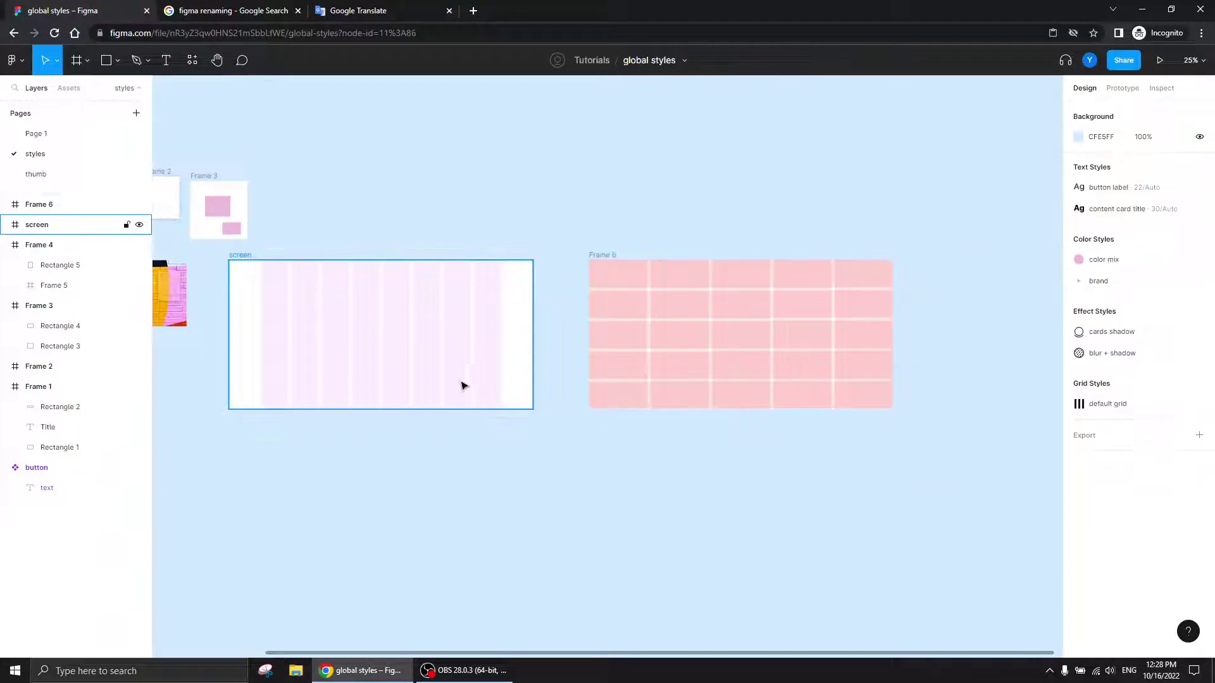
- Check the grid styles available for the second frame, leaving its row and column grids in place
{"action": "left_click", "coordinate": [602, 256]}
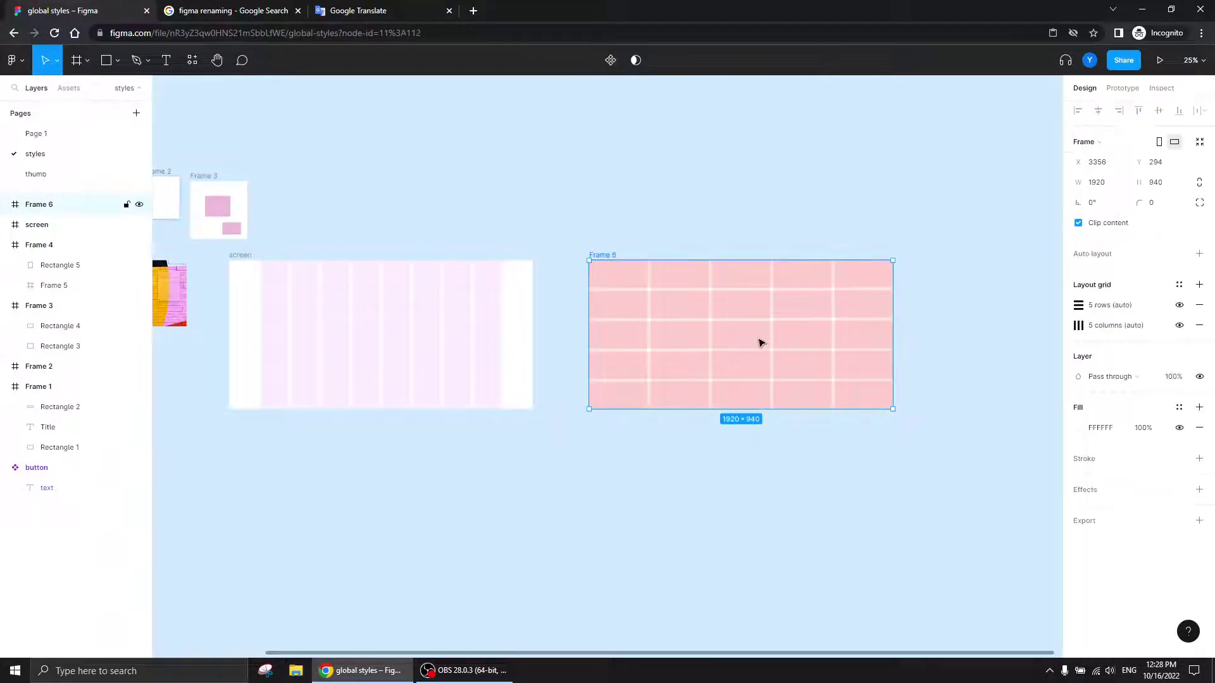
{"action": "left_click", "coordinate": [1180, 286]}
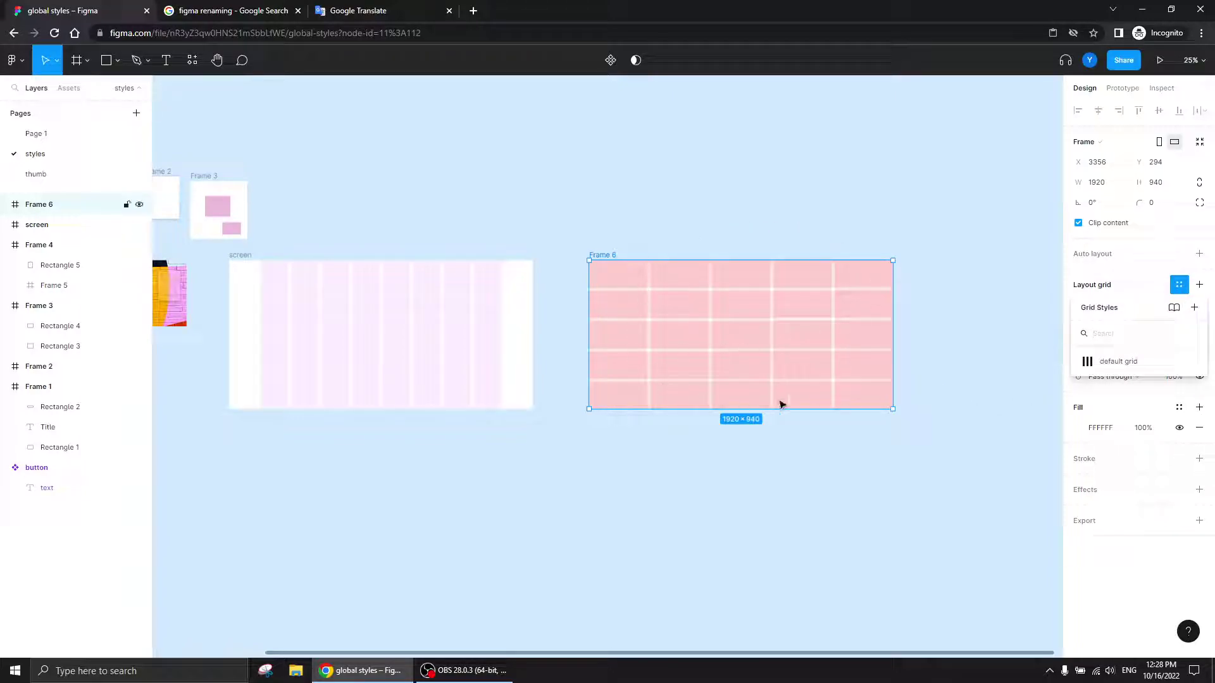
{"action": "left_click", "coordinate": [905, 213]}
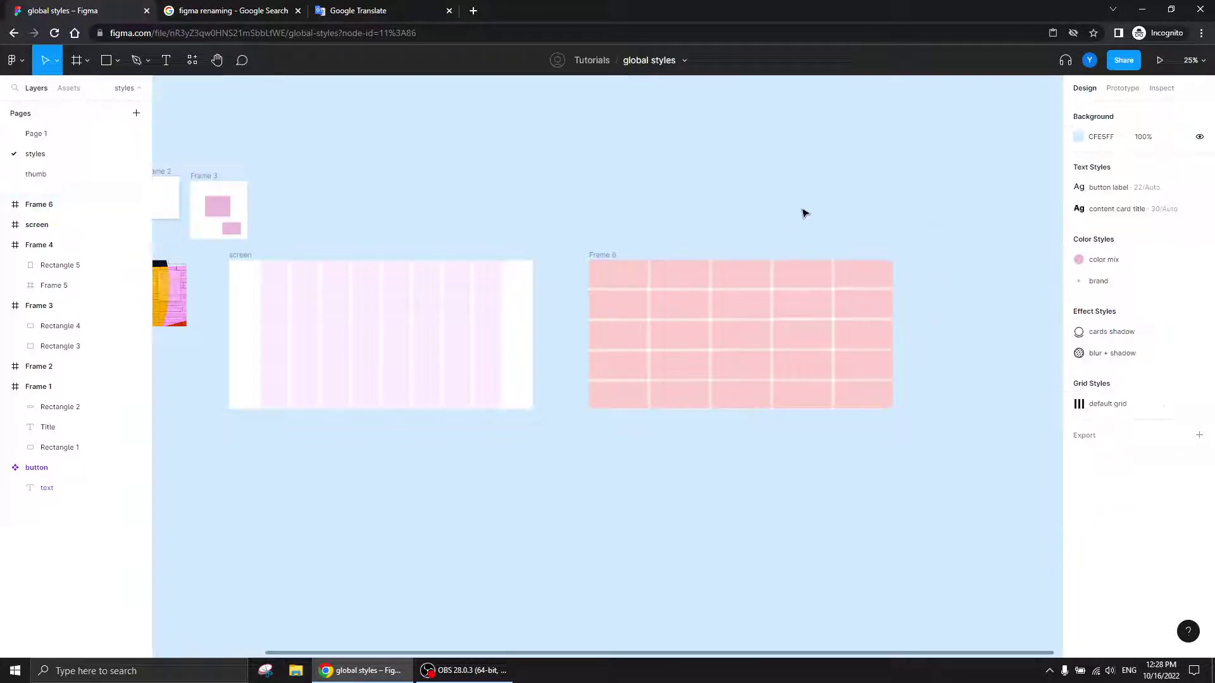
- Publish the global styles file as a library with all its styles and components included
{"action": "left_click_drag", "start_coordinate": [451, 425], "coordinate": [848, 399]}
{"action": "left_click_drag", "start_coordinate": [546, 383], "coordinate": [506, 512]}
{"action": "key", "text": "plus"}
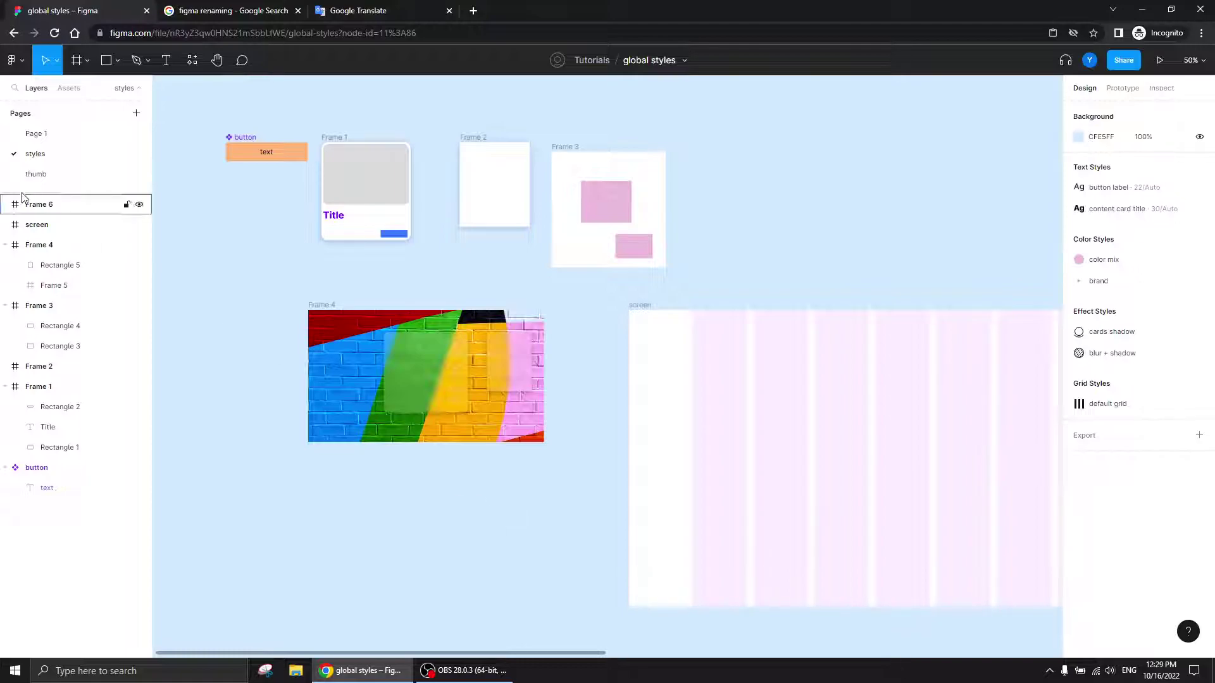
{"action": "left_click", "coordinate": [68, 88]}
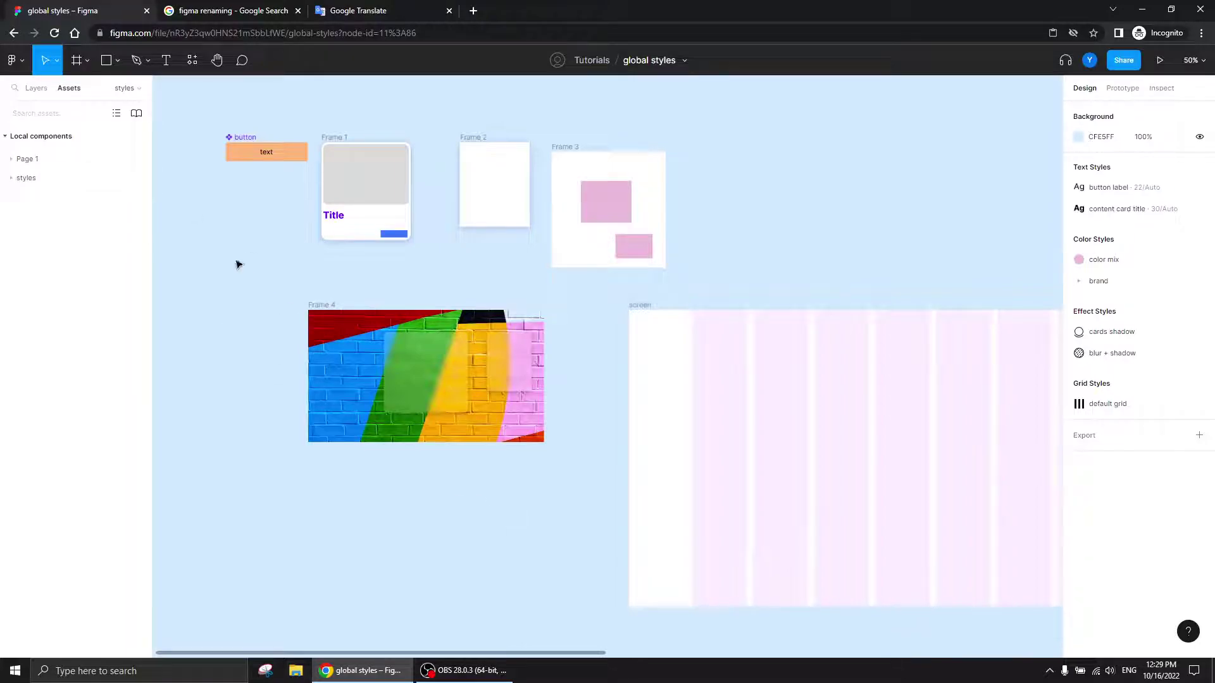
{"action": "left_click", "coordinate": [136, 113]}
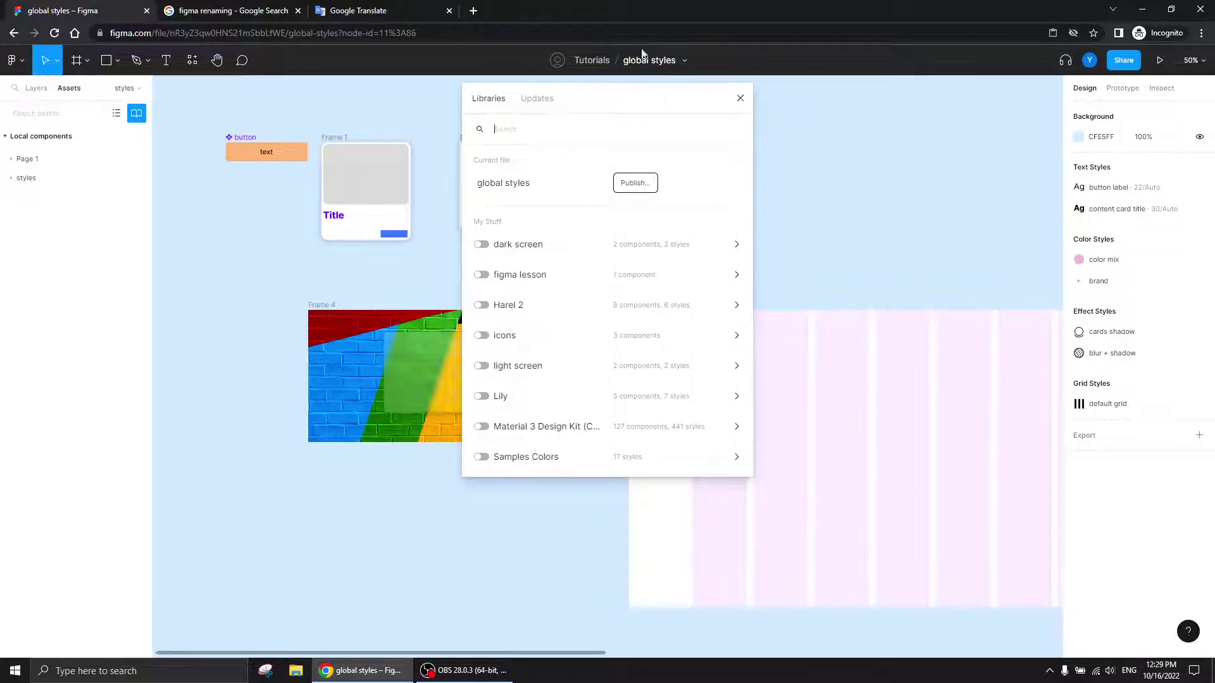
{"action": "left_click", "coordinate": [633, 183]}
{"action": "scroll", "coordinate": [563, 297], "scroll_direction": "down", "scroll_amount": 4}
{"action": "scroll", "coordinate": [572, 373], "scroll_direction": "up", "scroll_amount": 4}
{"action": "scroll", "coordinate": [572, 373], "scroll_direction": "down", "scroll_amount": 4}
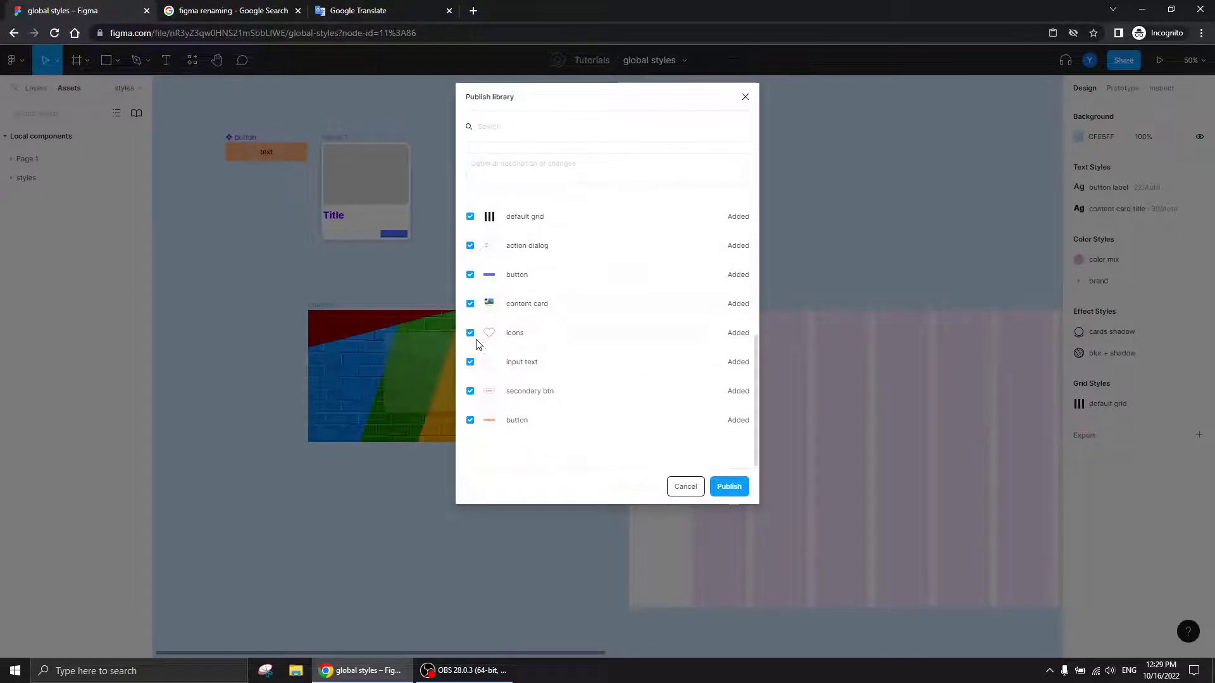
{"action": "scroll", "coordinate": [525, 345], "scroll_direction": "up", "scroll_amount": 2}
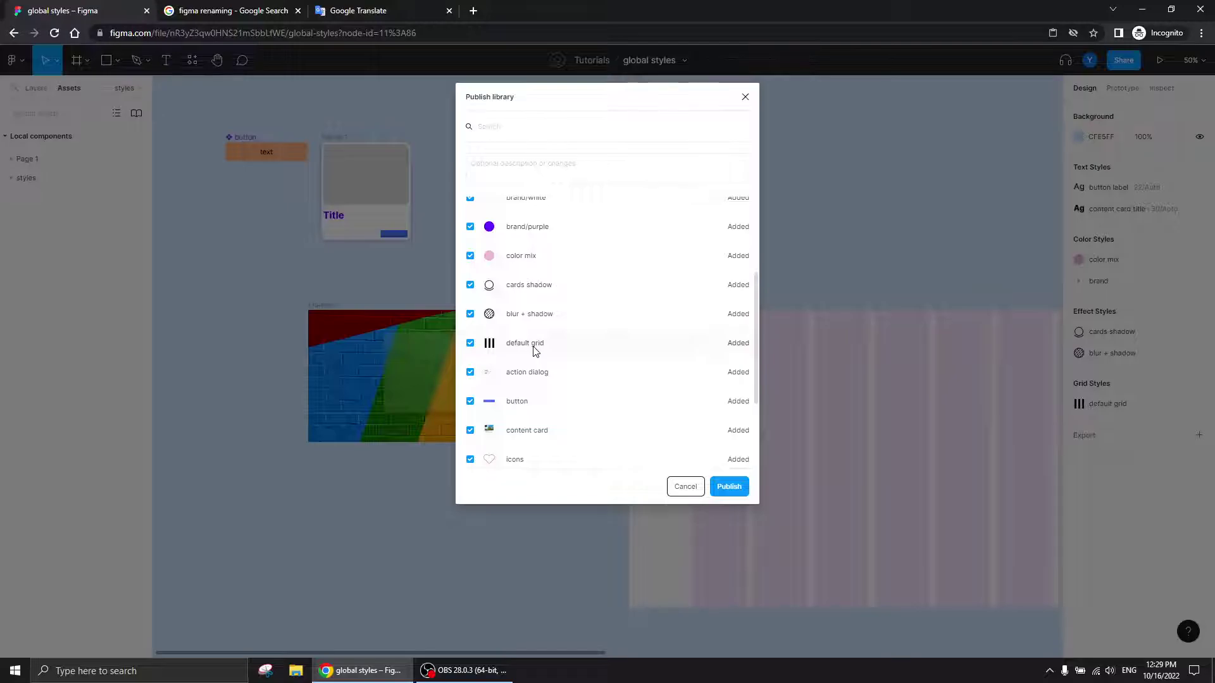
{"action": "left_click", "coordinate": [729, 487]}
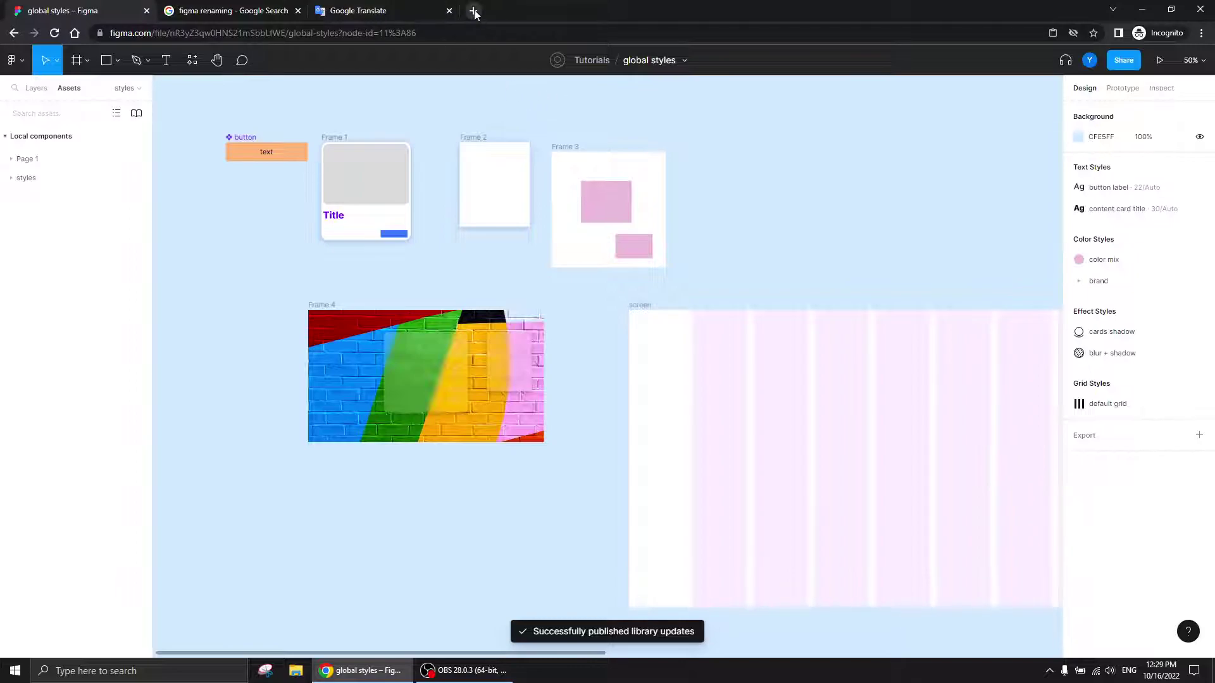
- Load figma.com in the Google Translate browser tab and create a new design file
{"action": "left_click", "coordinate": [329, 12]}
{"action": "left_click", "coordinate": [283, 33]}
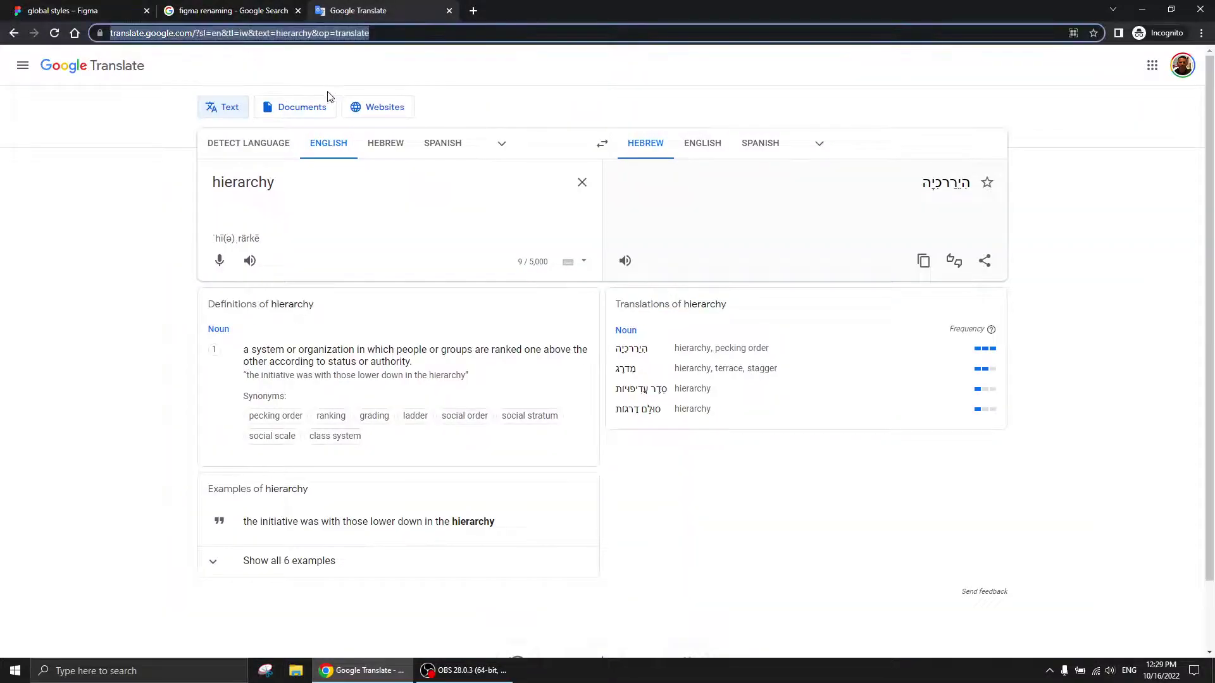
{"action": "type", "text": "figma.com"}
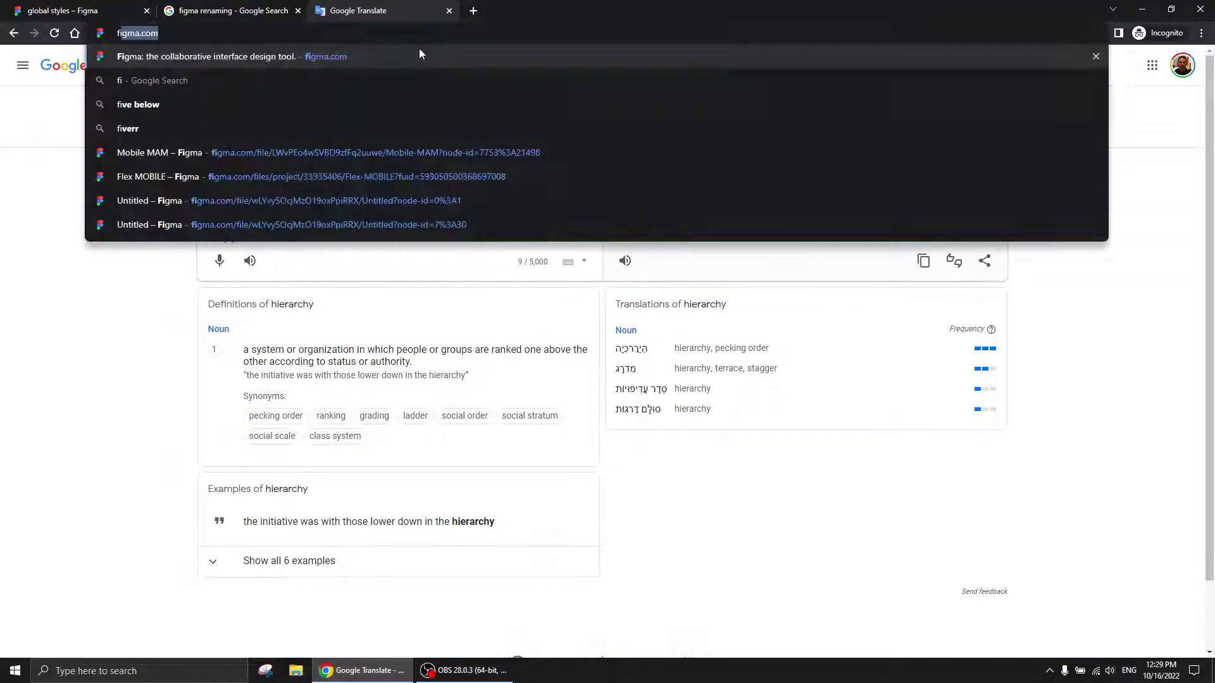
{"action": "left_click", "coordinate": [177, 57]}
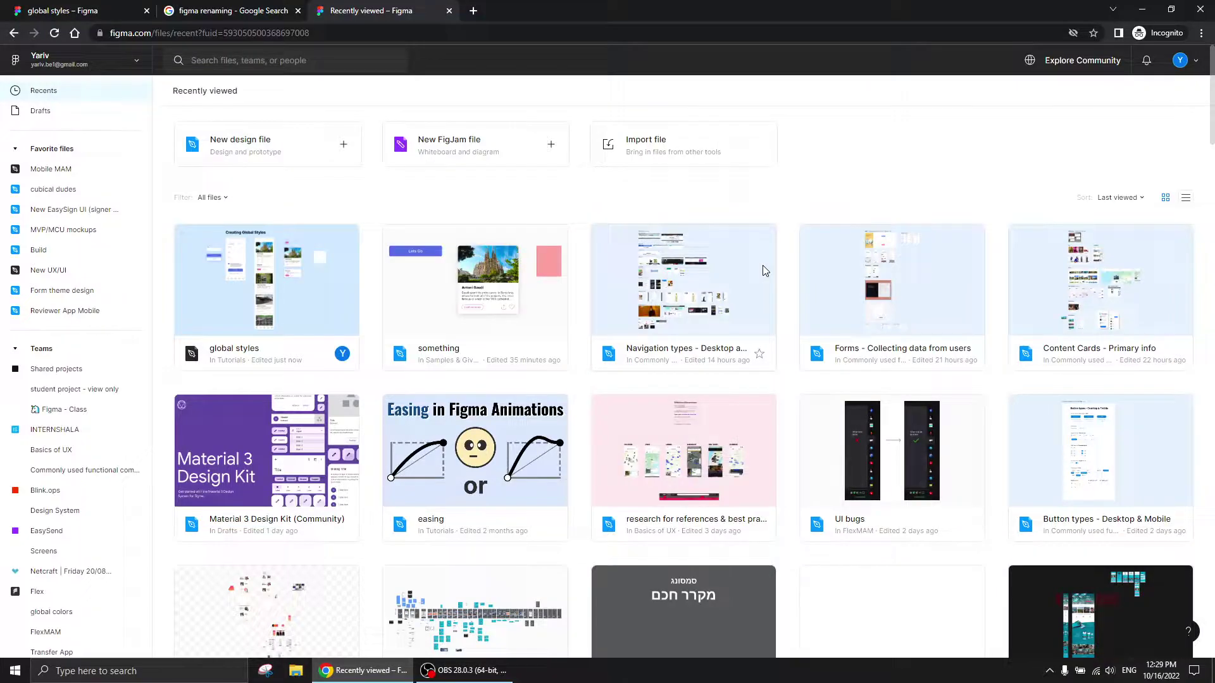
{"action": "left_click", "coordinate": [321, 159]}
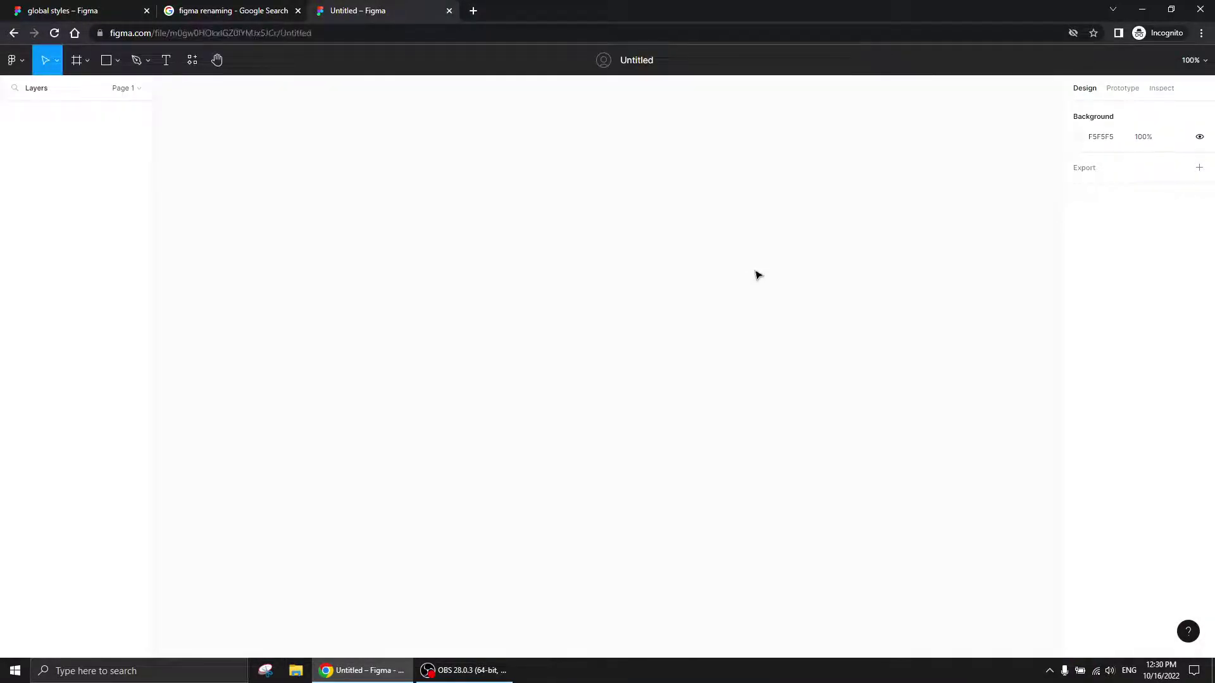
- Rename the new design file as styles 2
{"action": "left_click", "coordinate": [643, 60]}
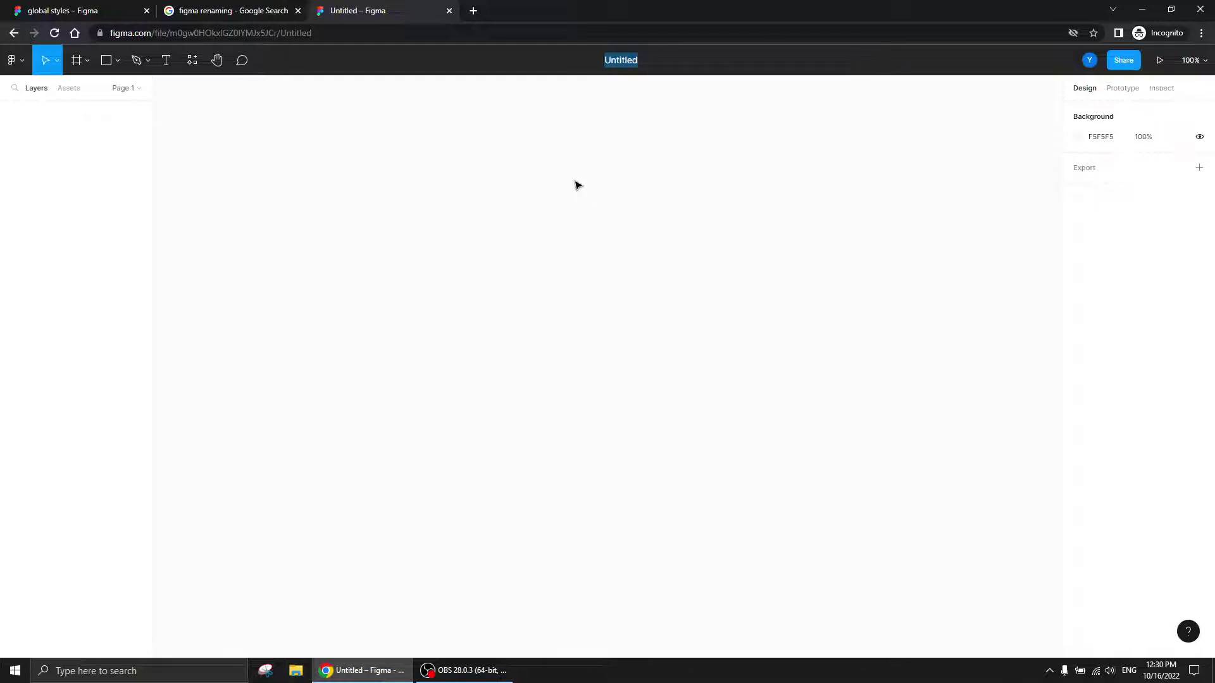
{"action": "type", "text": "styles 2"}
{"action": "key", "text": "Return"}
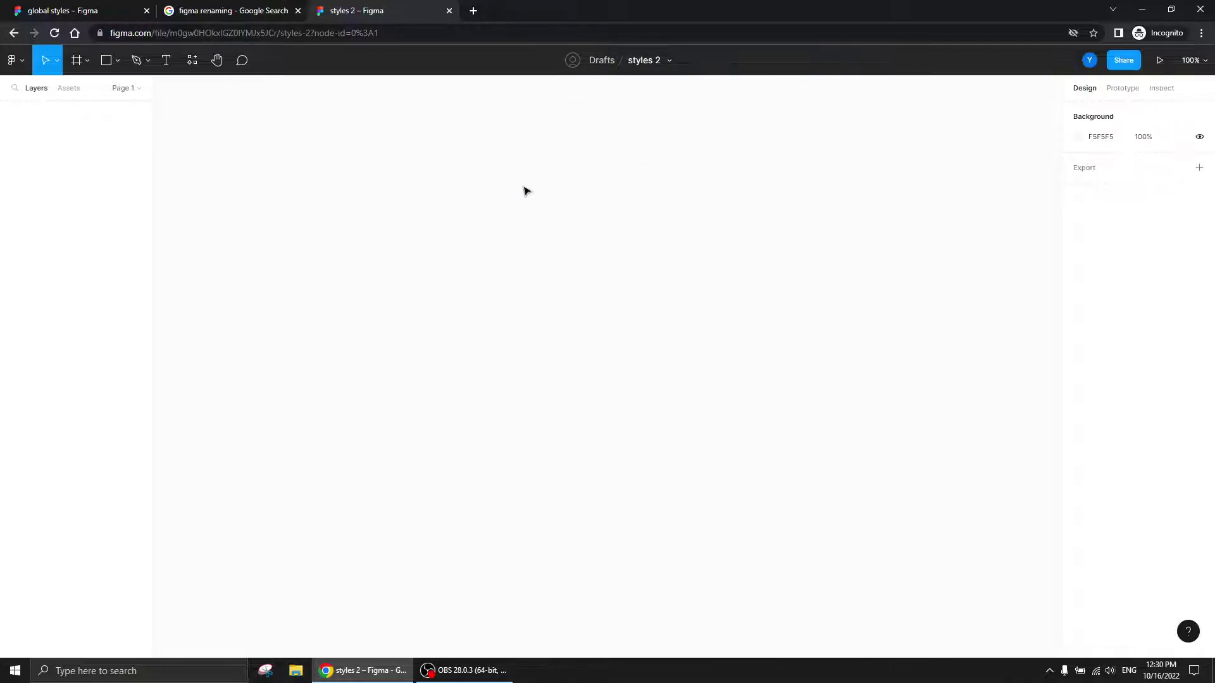
- Find the global styles library by searching for "globa" and enable it in the styles 2 file
{"action": "left_click", "coordinate": [67, 91]}
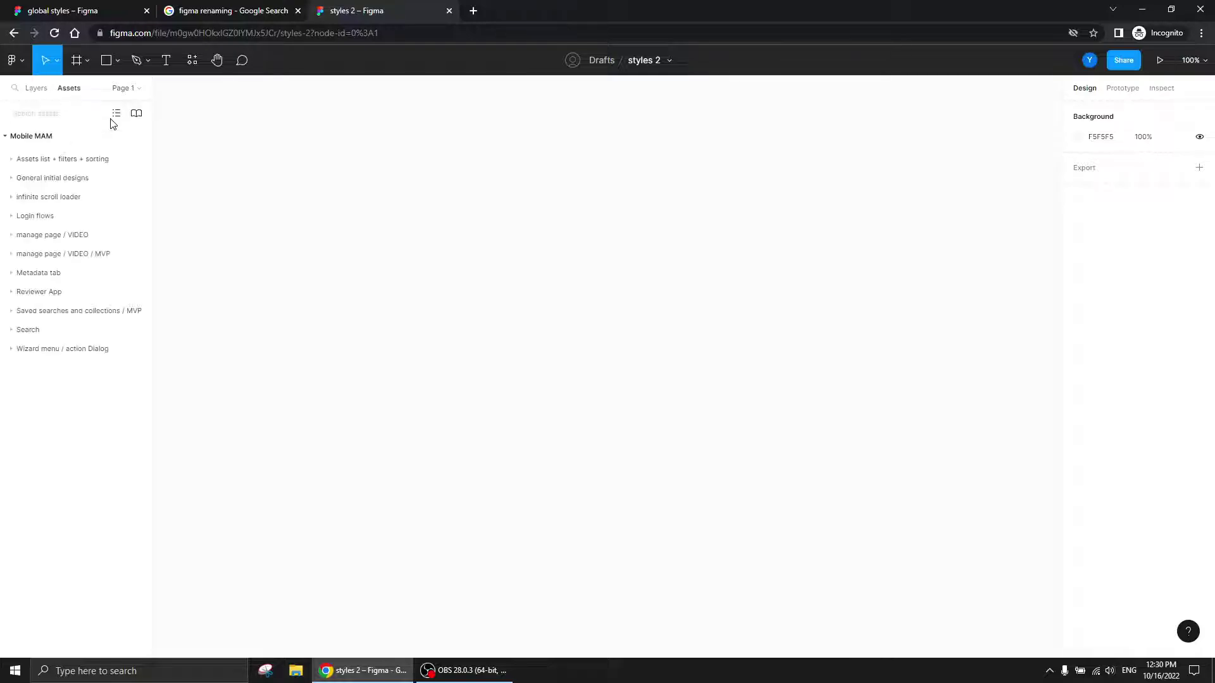
{"action": "left_click", "coordinate": [136, 114]}
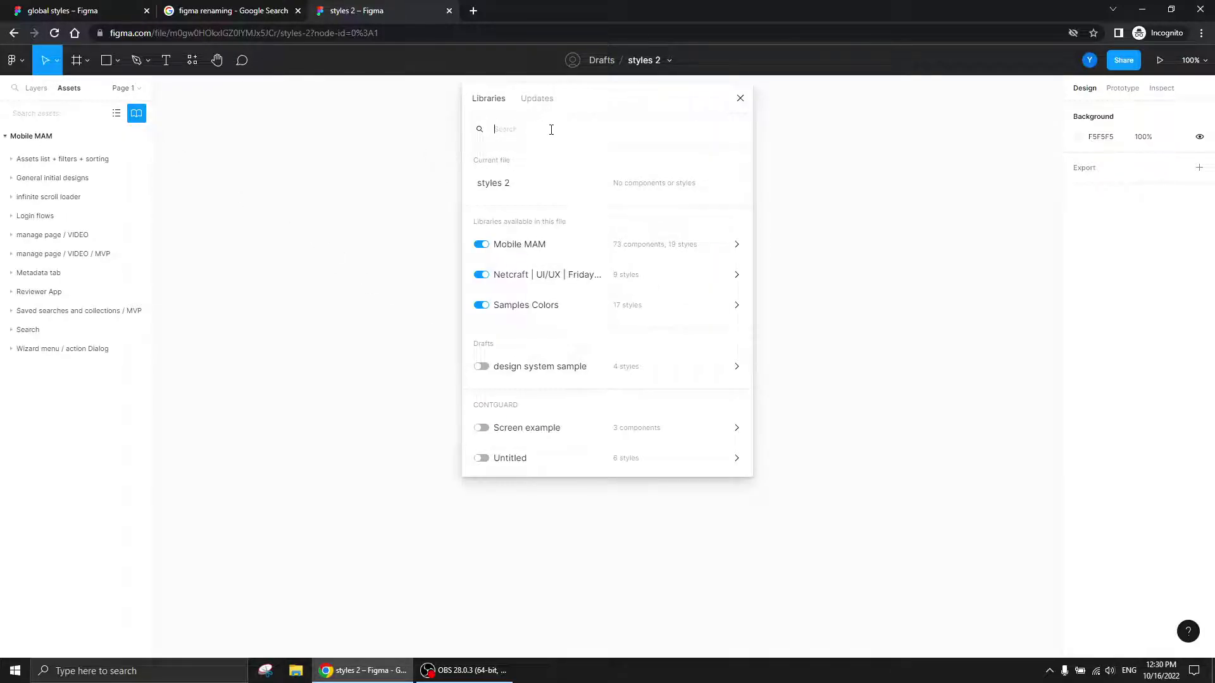
{"action": "type", "text": "globa"}
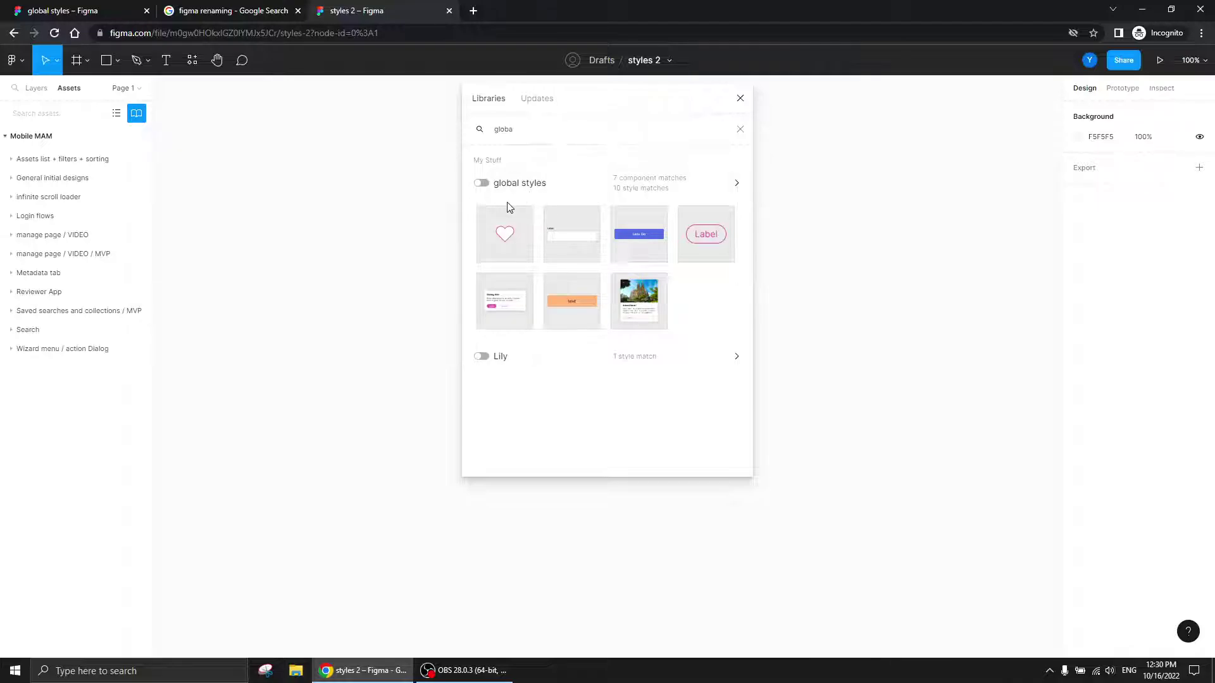
{"action": "left_click", "coordinate": [483, 183]}
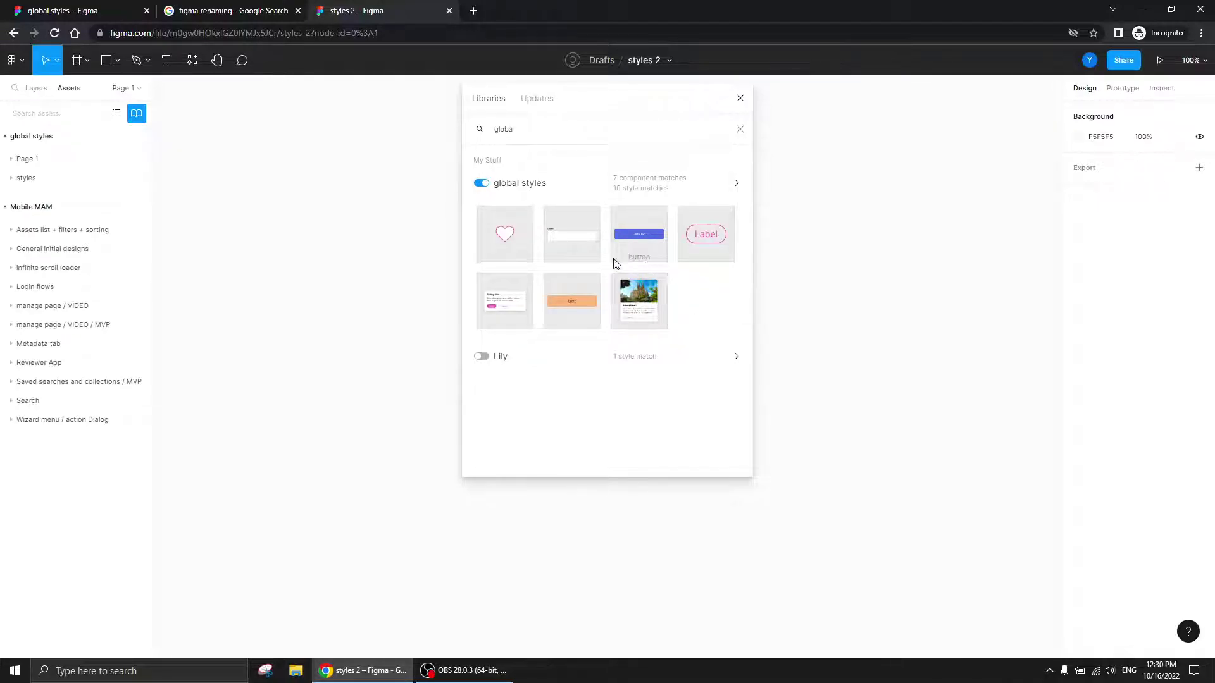
{"action": "left_click", "coordinate": [740, 100]}
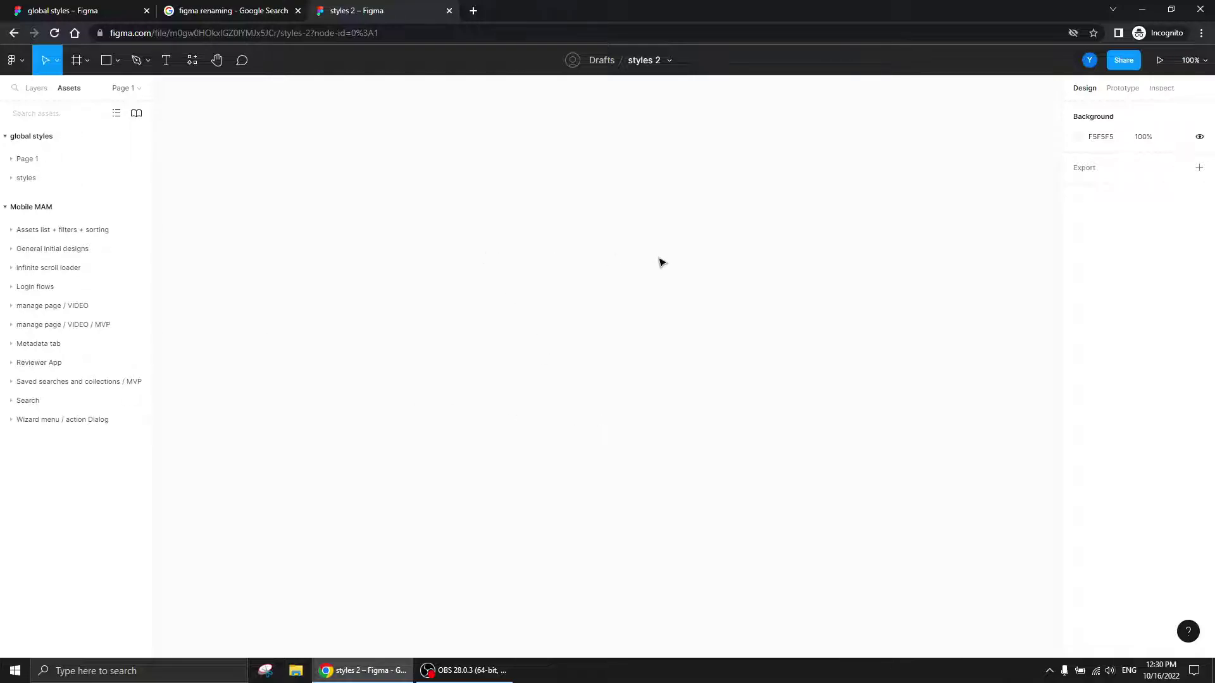
- Draw a rectangle about 432 × 340 on the empty canvas and give it the pink fill FFB1B1
{"action": "left_click", "coordinate": [106, 60]}
{"action": "left_click_drag", "start_coordinate": [705, 164], "coordinate": [432, 379]}
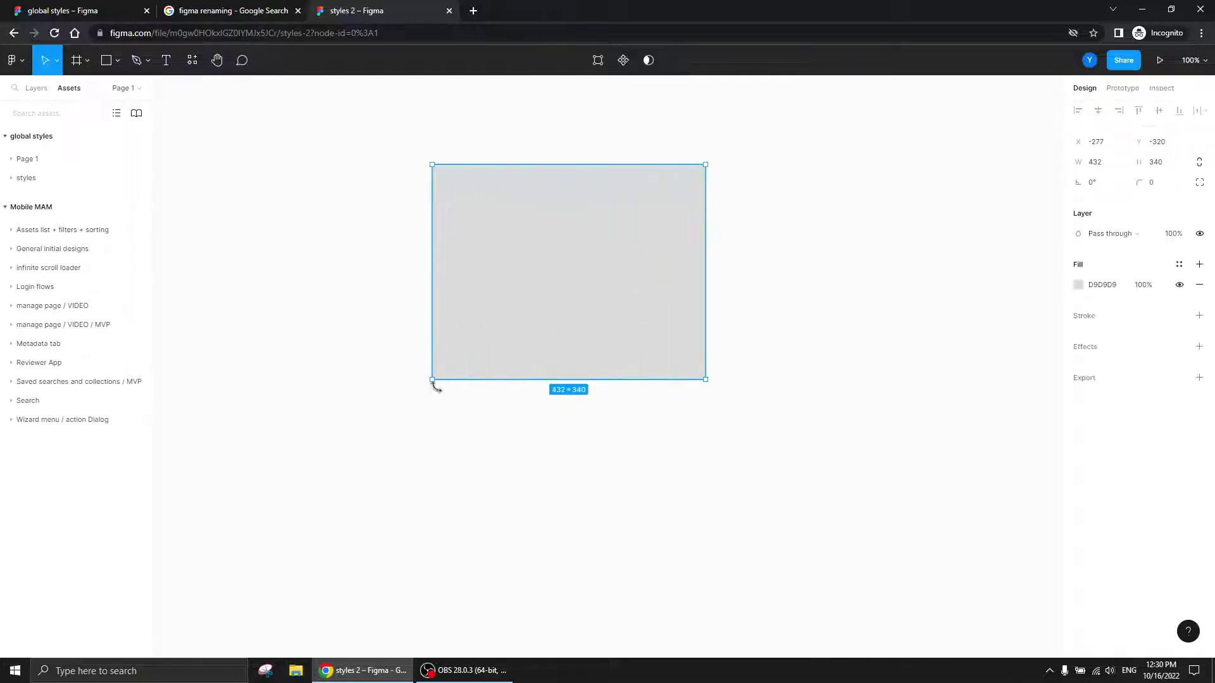
{"action": "left_click", "coordinate": [1078, 285]}
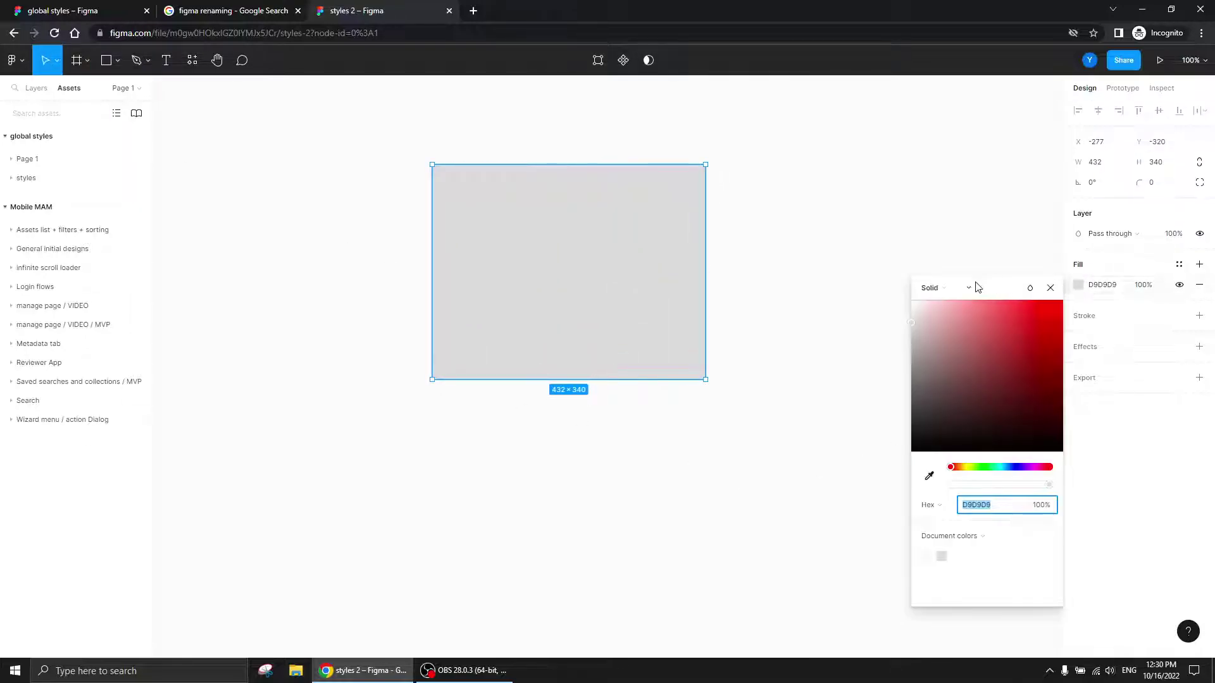
{"action": "left_click", "coordinate": [958, 308]}
{"action": "left_click_drag", "start_coordinate": [959, 313], "coordinate": [962, 301]}
{"action": "left_click", "coordinate": [1050, 288]}
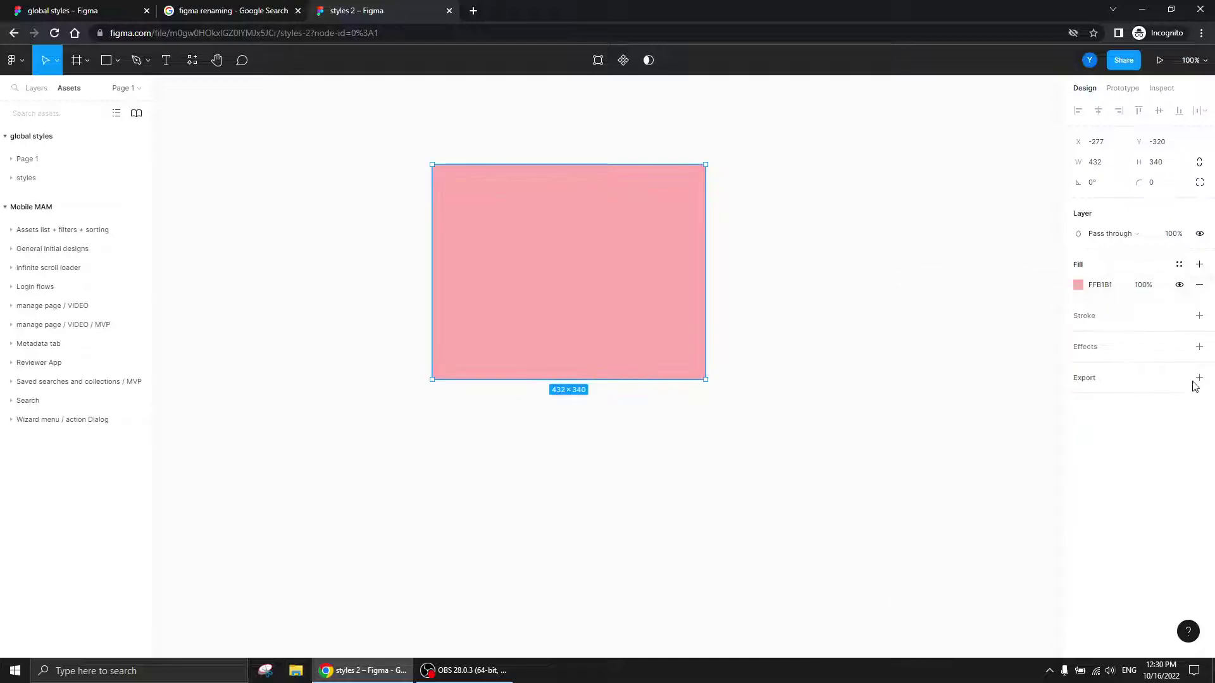
- Examine the color and effect styles offered for the pink rectangle and compare them with the style list in the global styles file
{"action": "left_click", "coordinate": [1178, 265]}
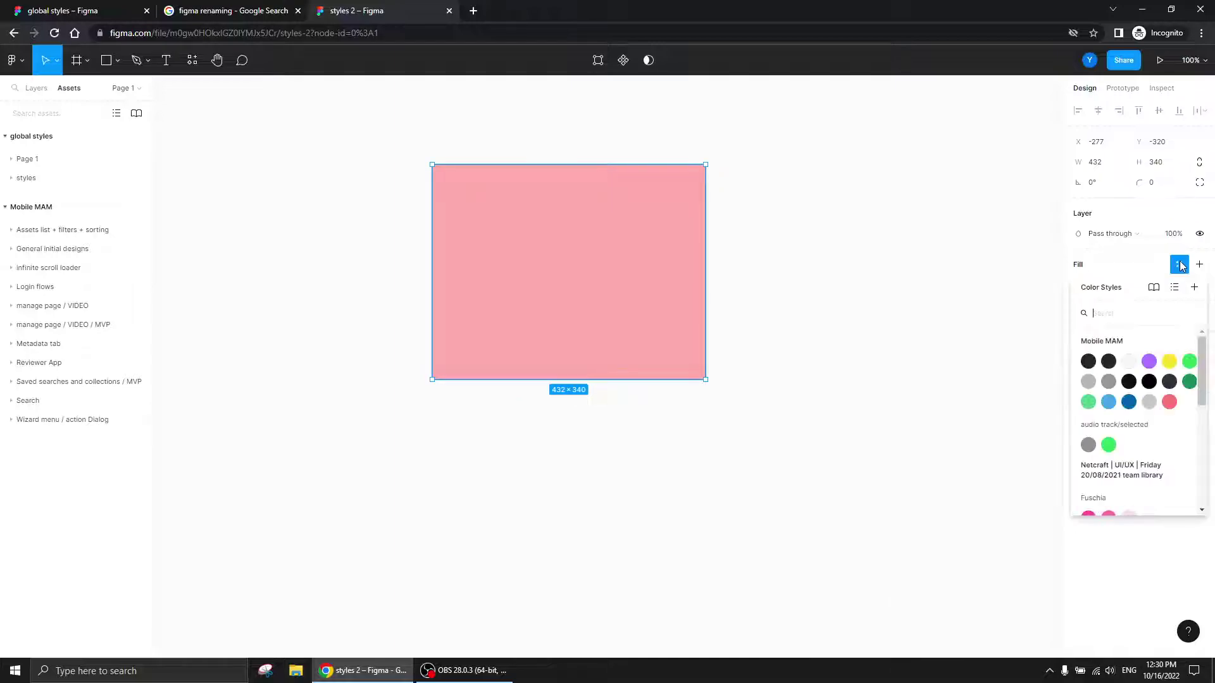
{"action": "scroll", "coordinate": [1172, 379], "scroll_direction": "down", "scroll_amount": 5}
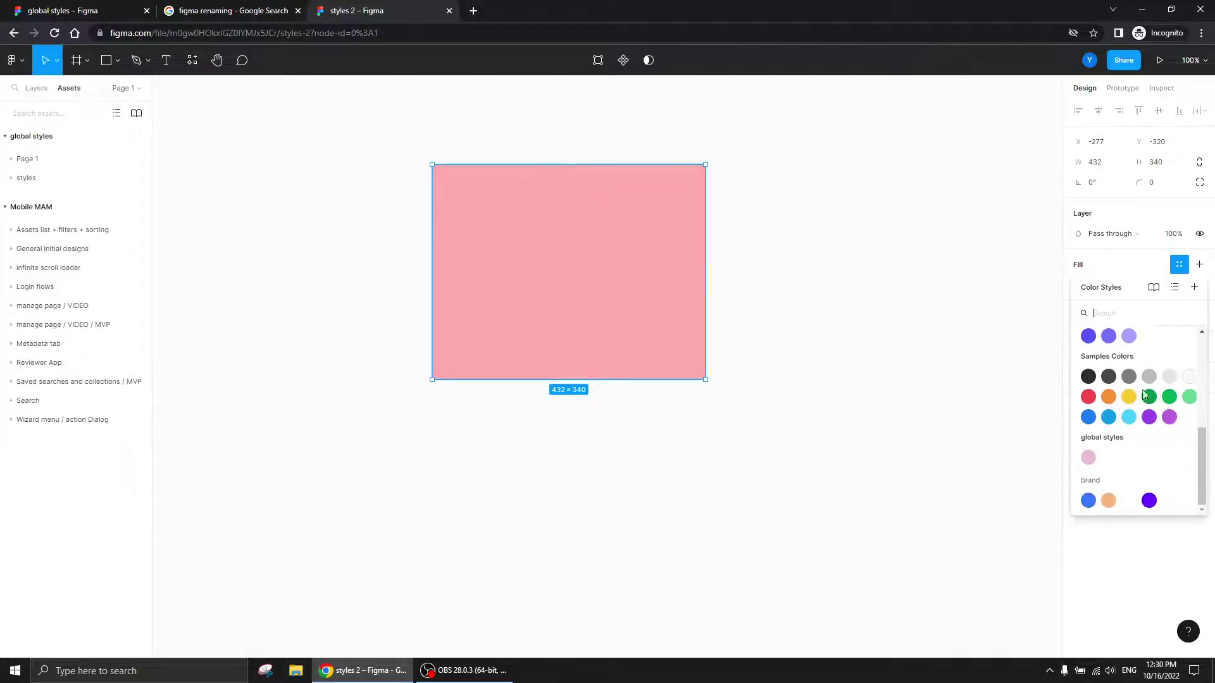
{"action": "left_click", "coordinate": [963, 384]}
{"action": "left_click", "coordinate": [594, 236]}
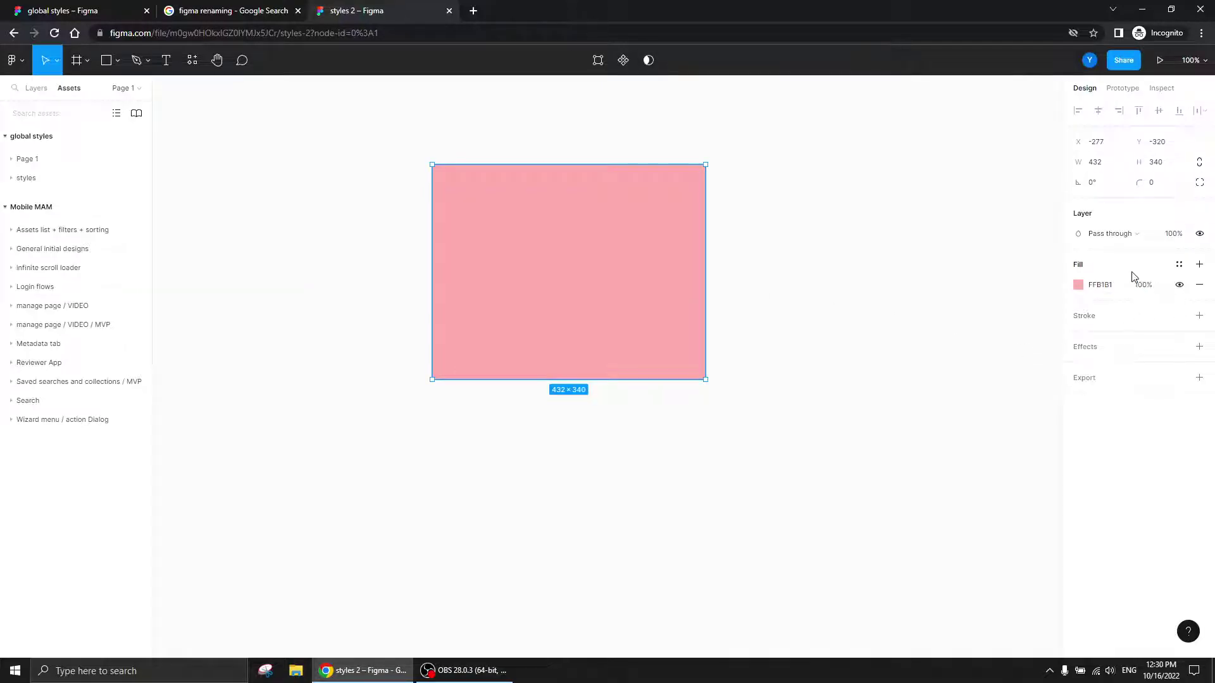
{"action": "left_click", "coordinate": [1179, 347]}
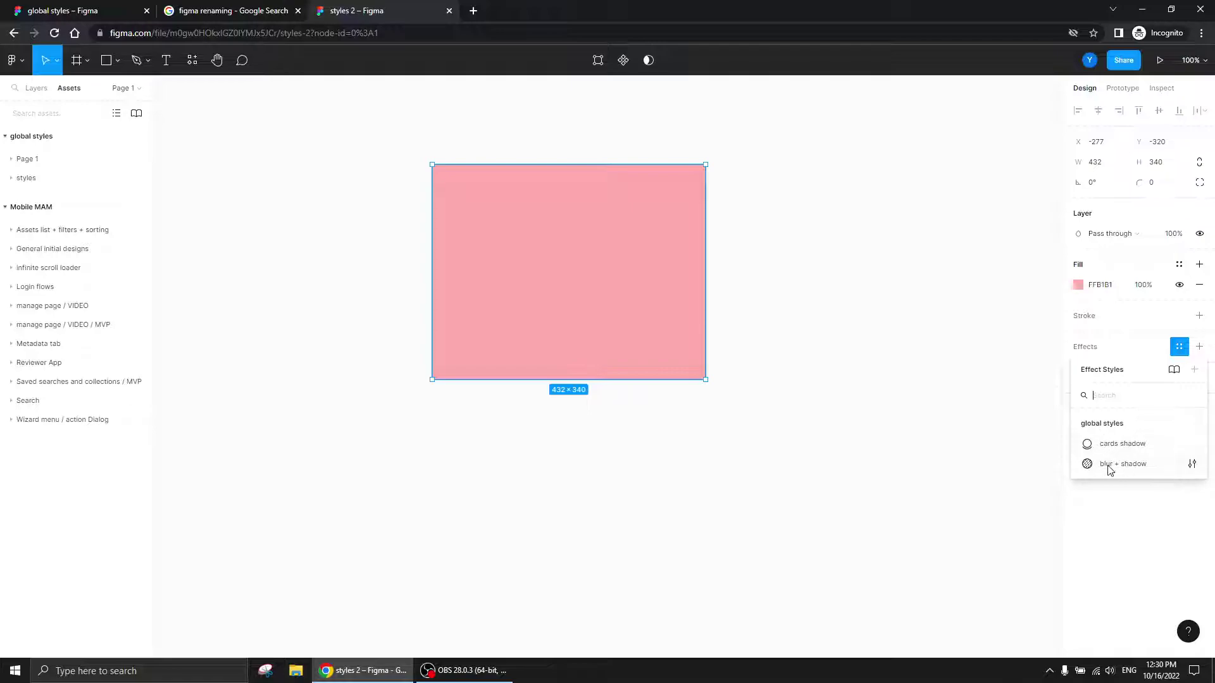
{"action": "left_click", "coordinate": [917, 305]}
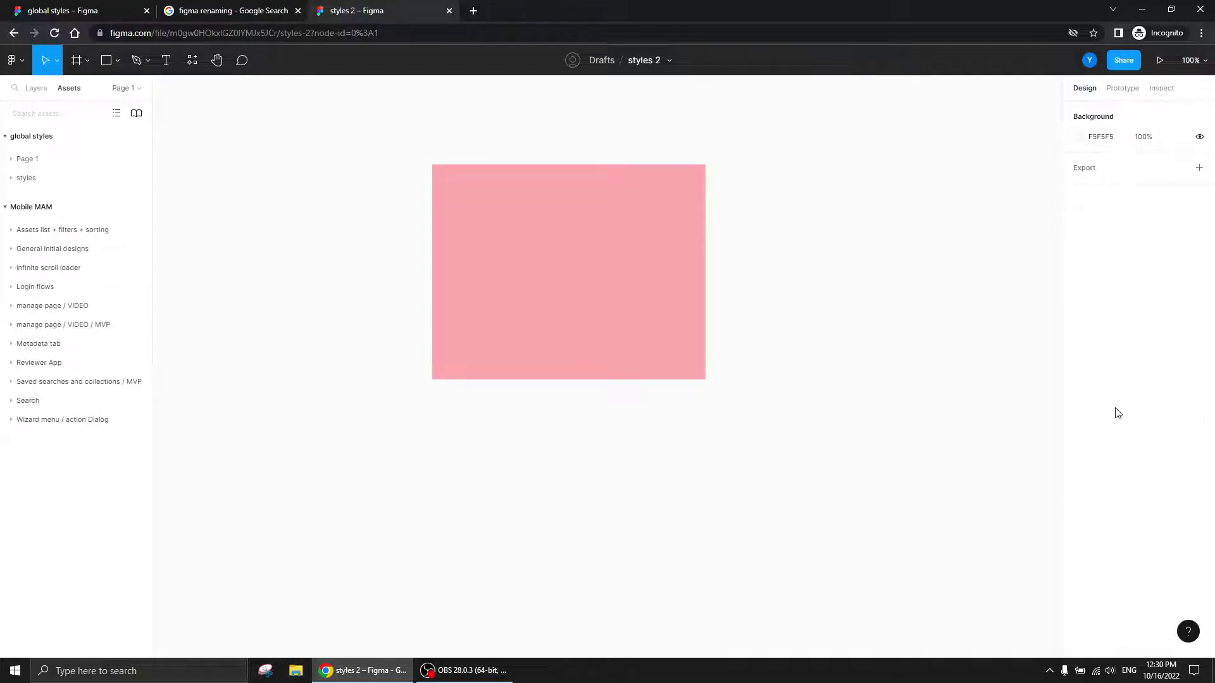
{"action": "left_click", "coordinate": [70, 10]}
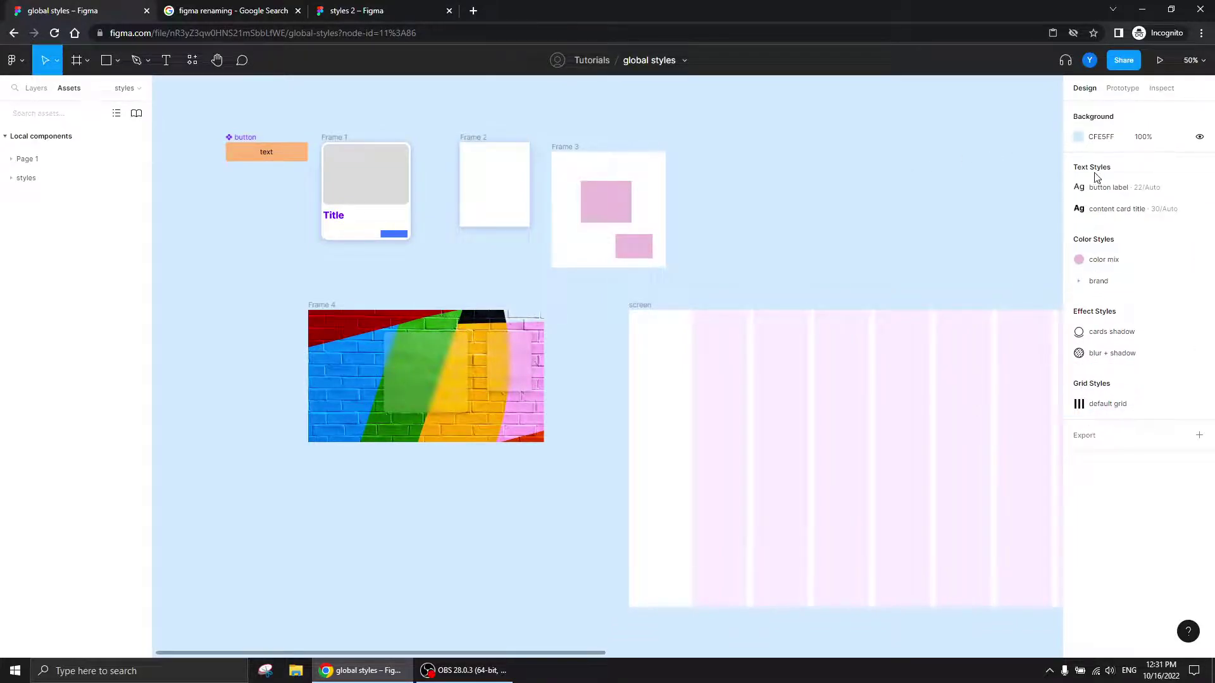
{"action": "left_click", "coordinate": [371, 11]}
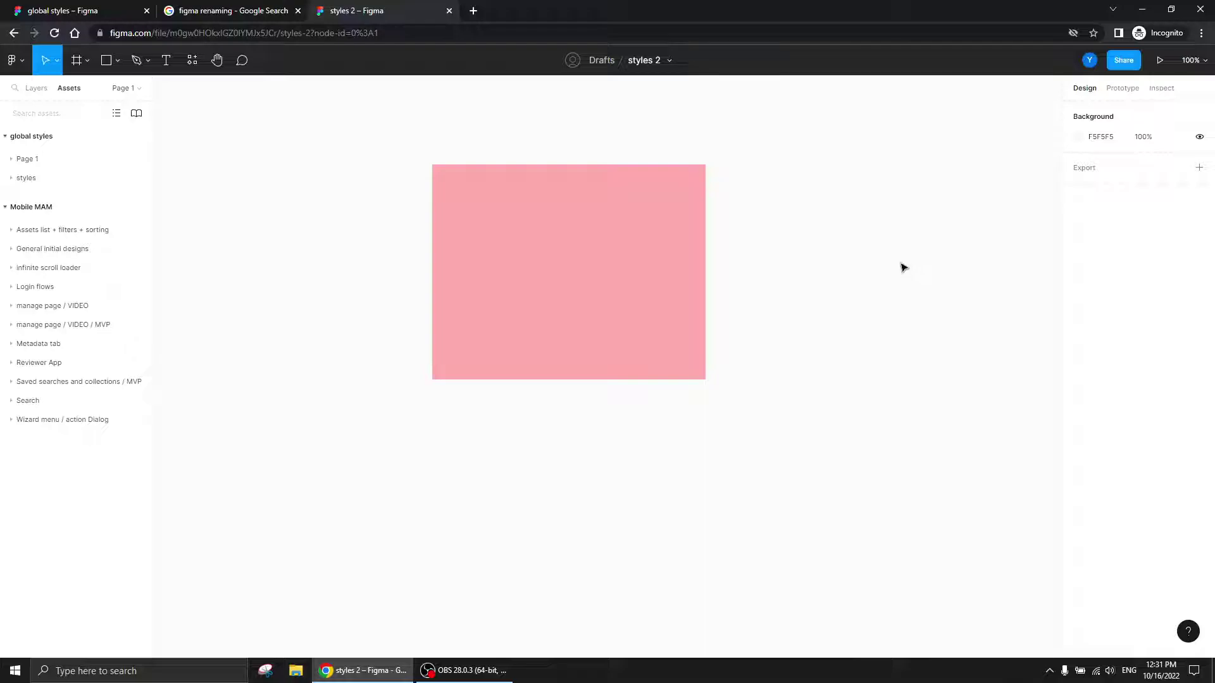
- Apply the cards shadow effect style from the global styles library to the pink rectangle
{"action": "scroll", "coordinate": [861, 269], "scroll_direction": "up", "scroll_amount": 1}
{"action": "scroll", "coordinate": [860, 269], "scroll_direction": "left", "scroll_amount": 2}
{"action": "left_click", "coordinate": [695, 290]}
{"action": "left_click", "coordinate": [695, 290]}
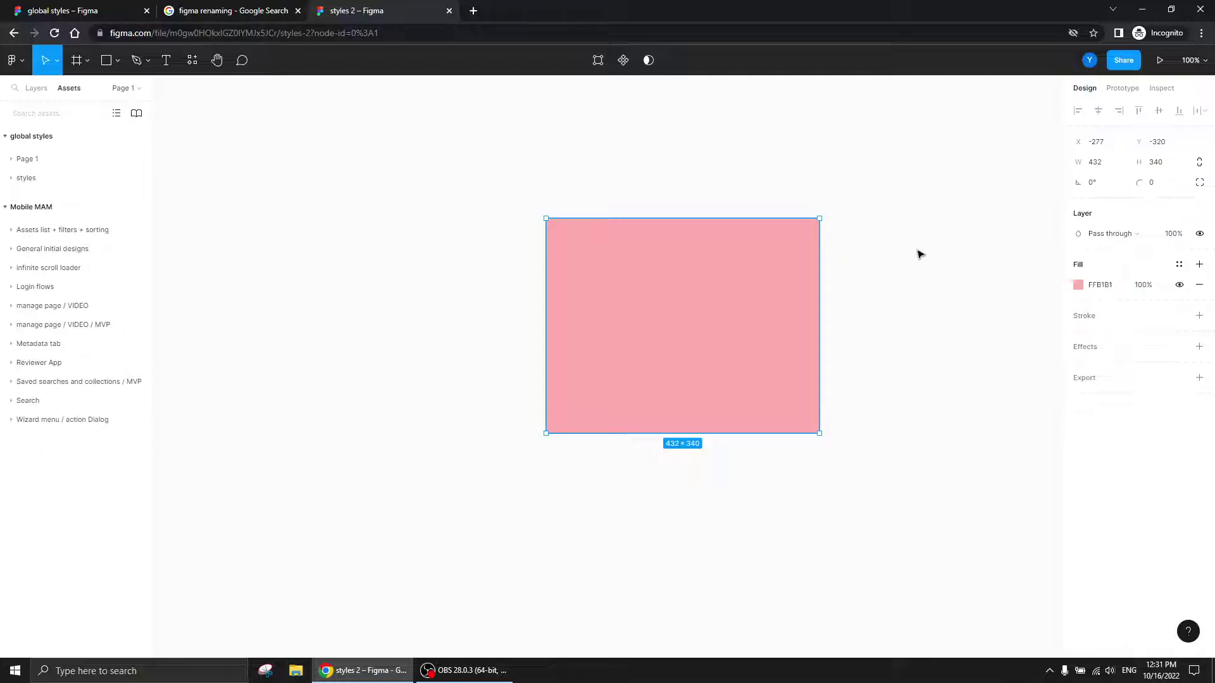
{"action": "left_click", "coordinate": [1179, 347]}
{"action": "left_click", "coordinate": [1123, 445]}
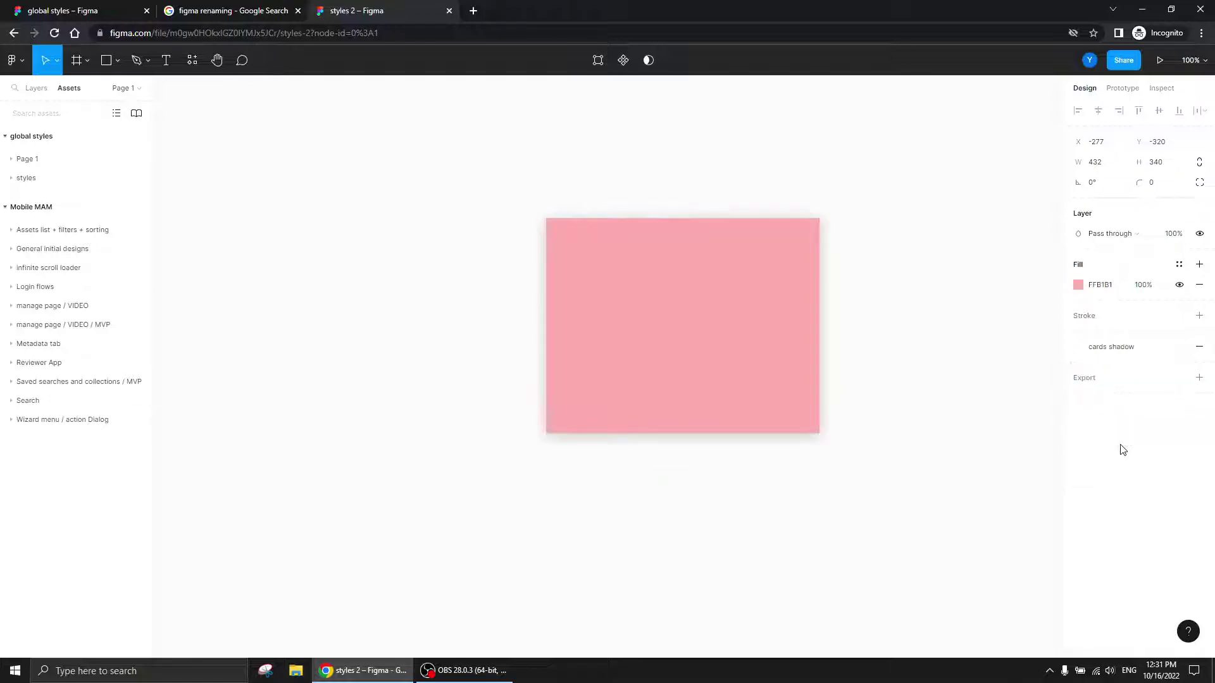
- Examine the color styles that all enabled libraries offer for the pink rectangle's fill, including the global styles group
{"action": "left_click", "coordinate": [850, 207]}
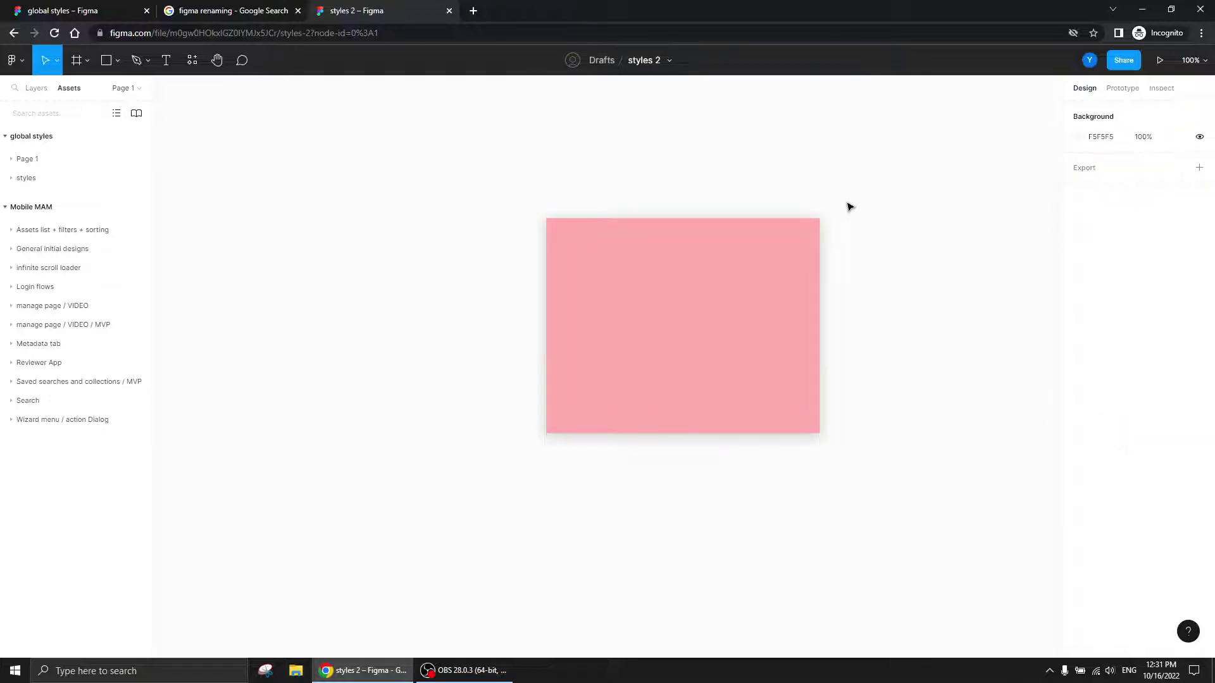
{"action": "left_click", "coordinate": [784, 276]}
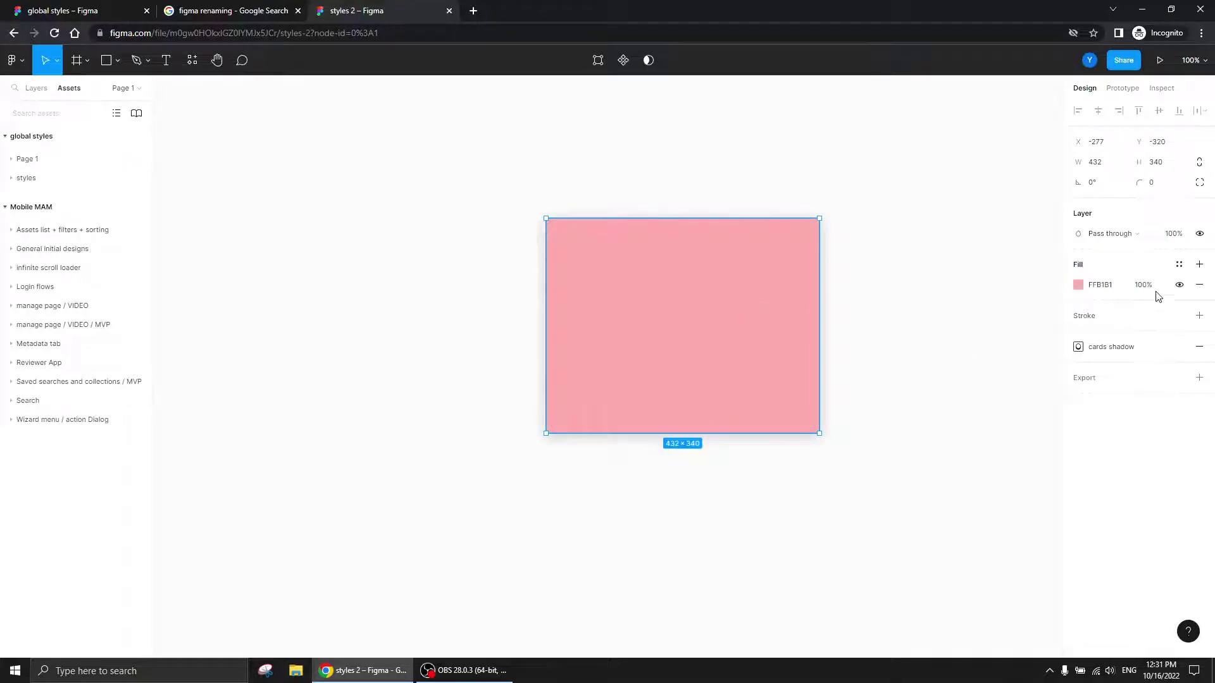
{"action": "left_click", "coordinate": [1178, 265]}
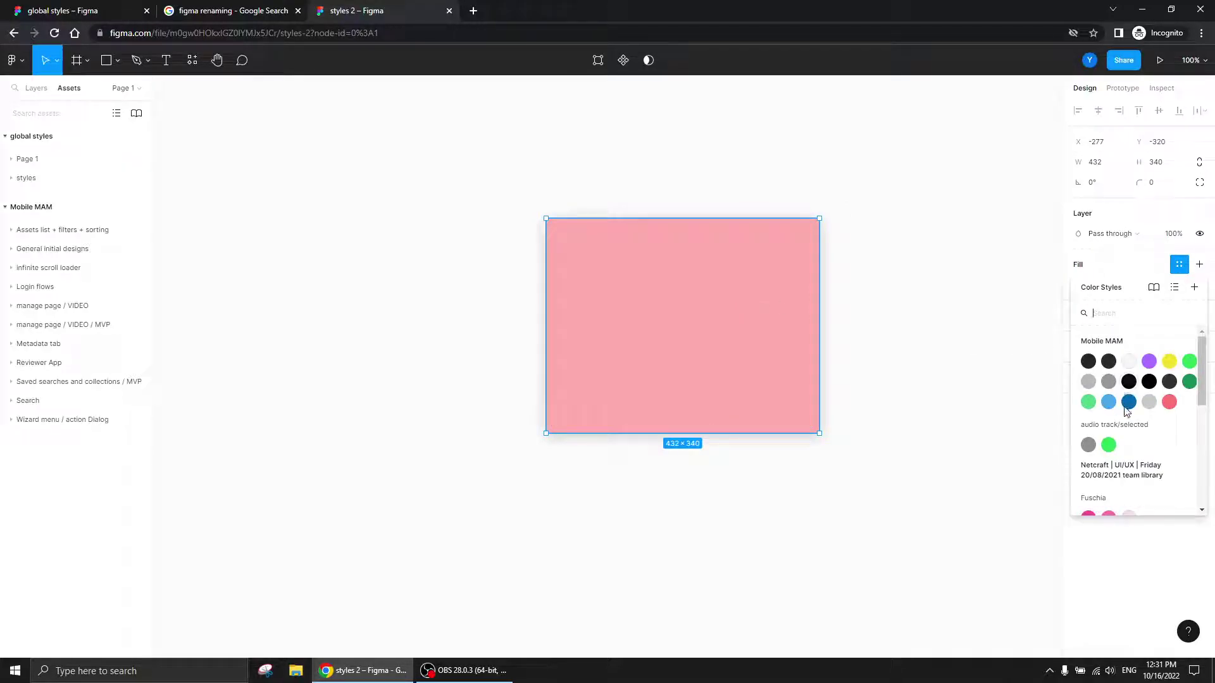
{"action": "scroll", "coordinate": [1127, 408], "scroll_direction": "down", "scroll_amount": 3}
{"action": "scroll", "coordinate": [1121, 417], "scroll_direction": "up", "scroll_amount": 1}
{"action": "scroll", "coordinate": [1120, 417], "scroll_direction": "up", "scroll_amount": 2}
{"action": "scroll", "coordinate": [1114, 418], "scroll_direction": "down", "scroll_amount": 5}
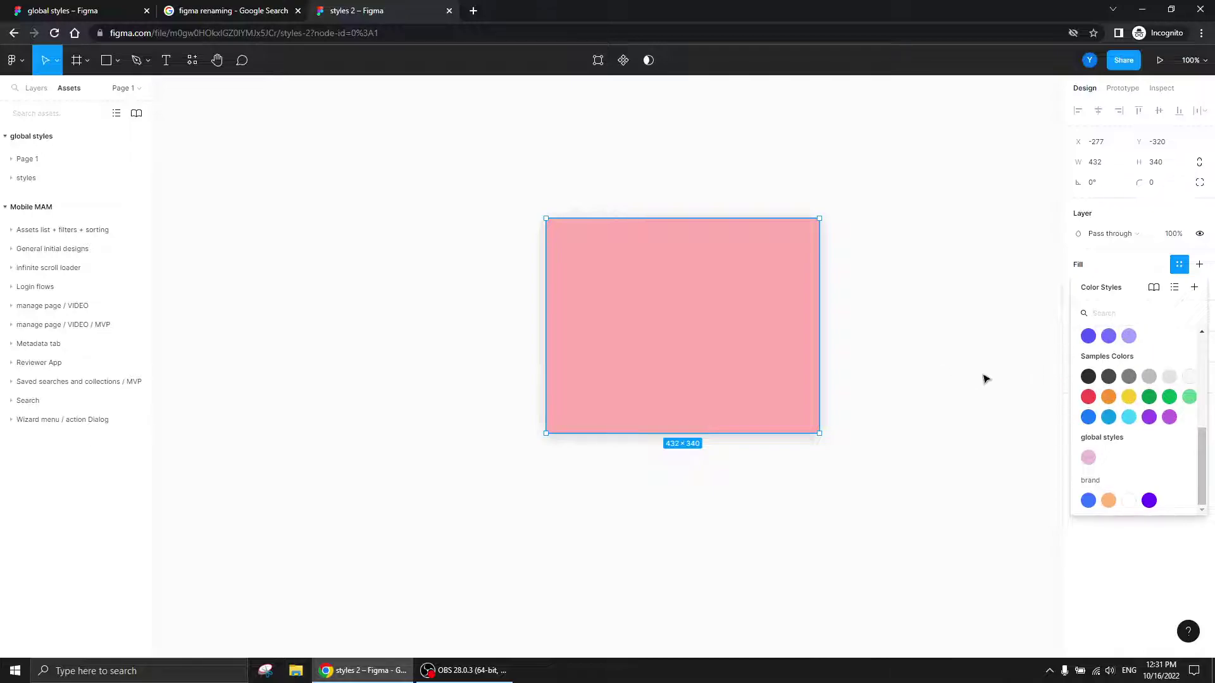
{"action": "left_click", "coordinate": [927, 302]}
- Disable the Mobile MAM, Netcraft | UI/UX and Samples Colors libraries in this file, keeping only global styles enabled
{"action": "left_click", "coordinate": [137, 115]}
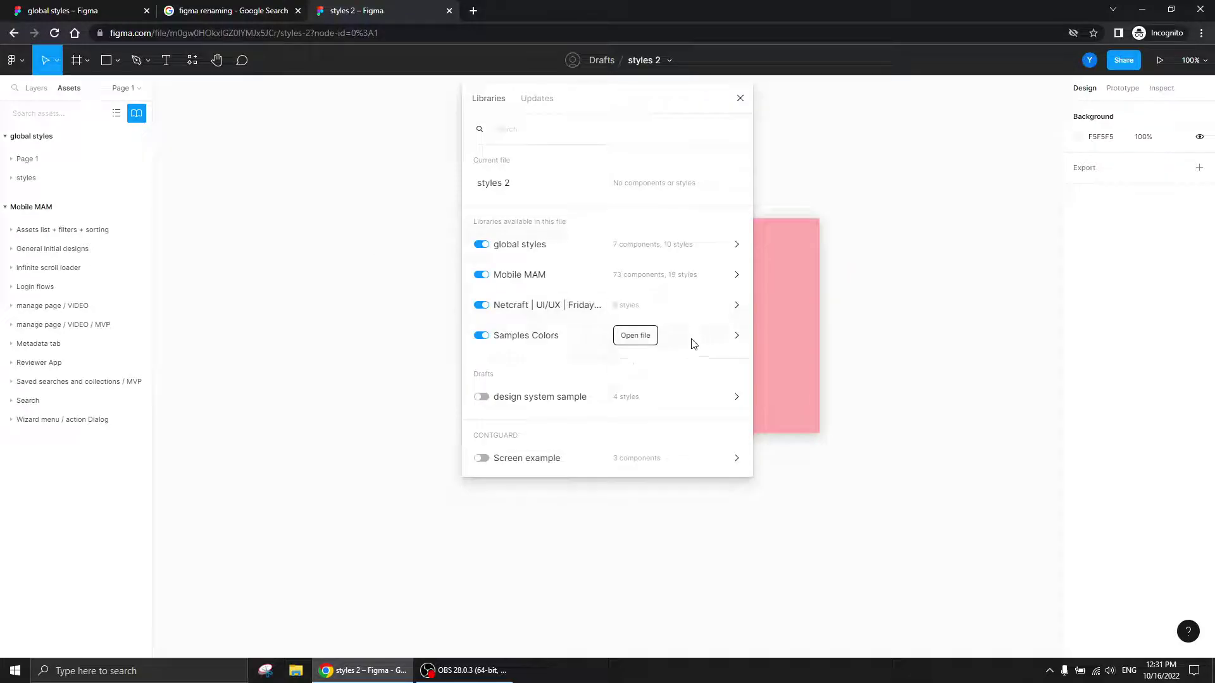
{"action": "left_click", "coordinate": [480, 277]}
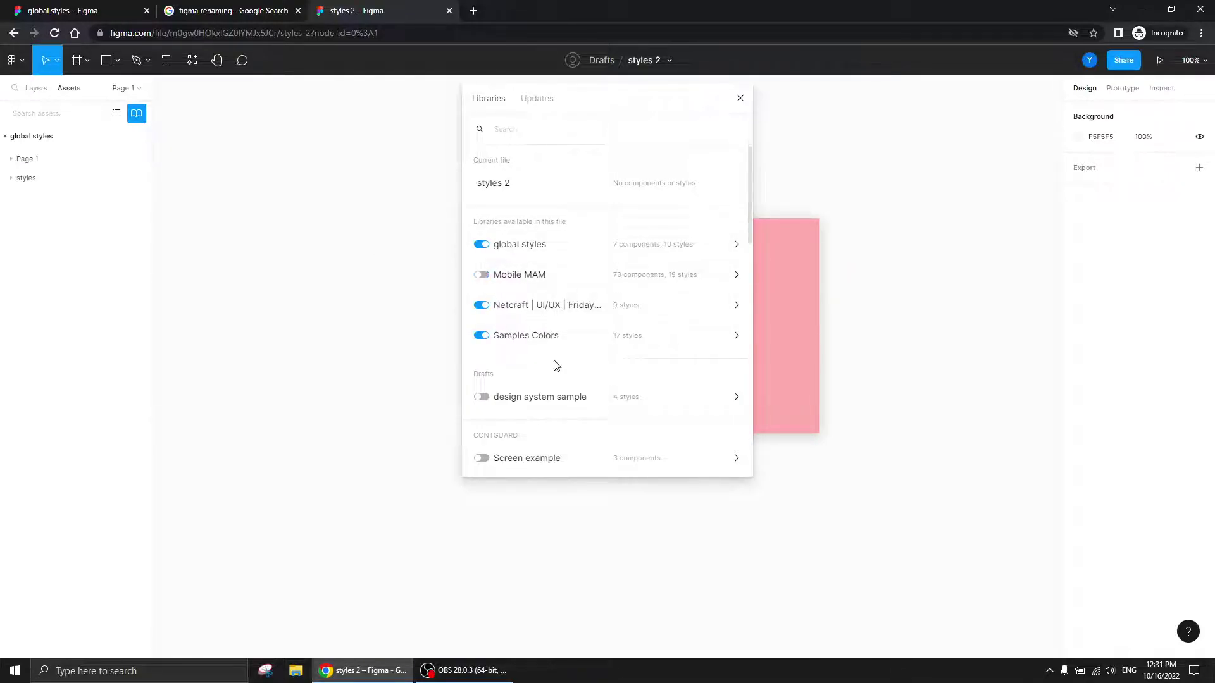
{"action": "left_click", "coordinate": [478, 308]}
{"action": "left_click", "coordinate": [481, 336]}
{"action": "left_click", "coordinate": [740, 99]}
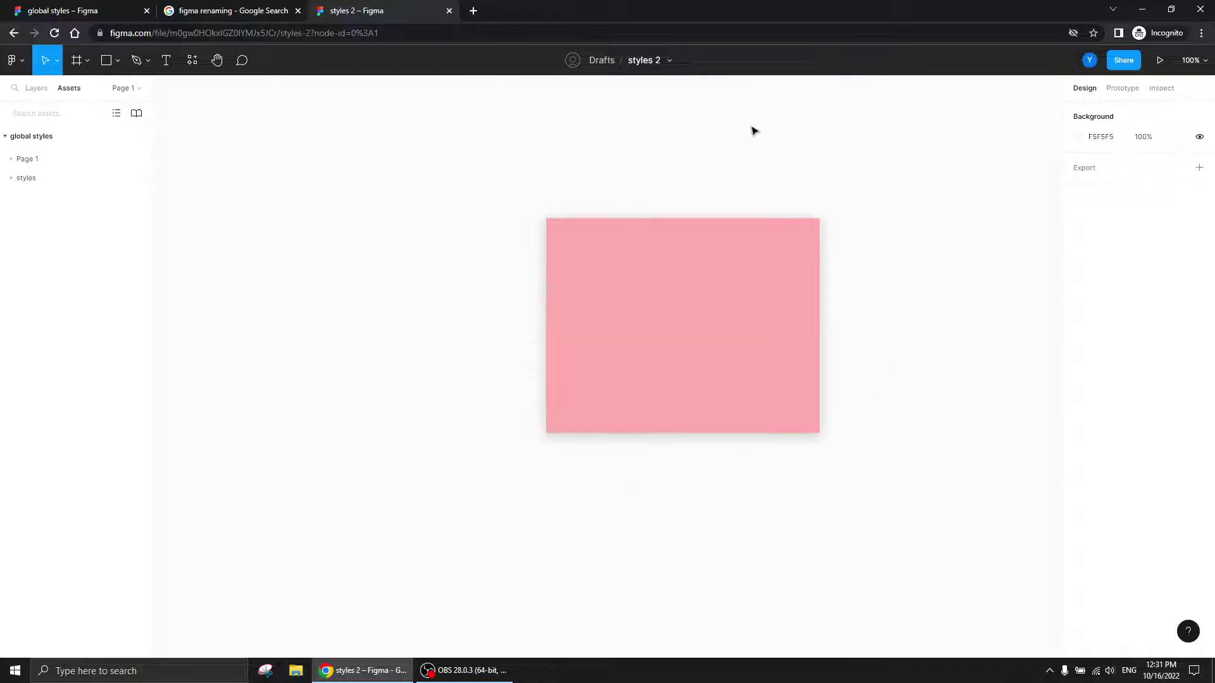
- Check which color styles are offered for the pink rectangle's fill with only the global styles library enabled
{"action": "left_click", "coordinate": [728, 304]}
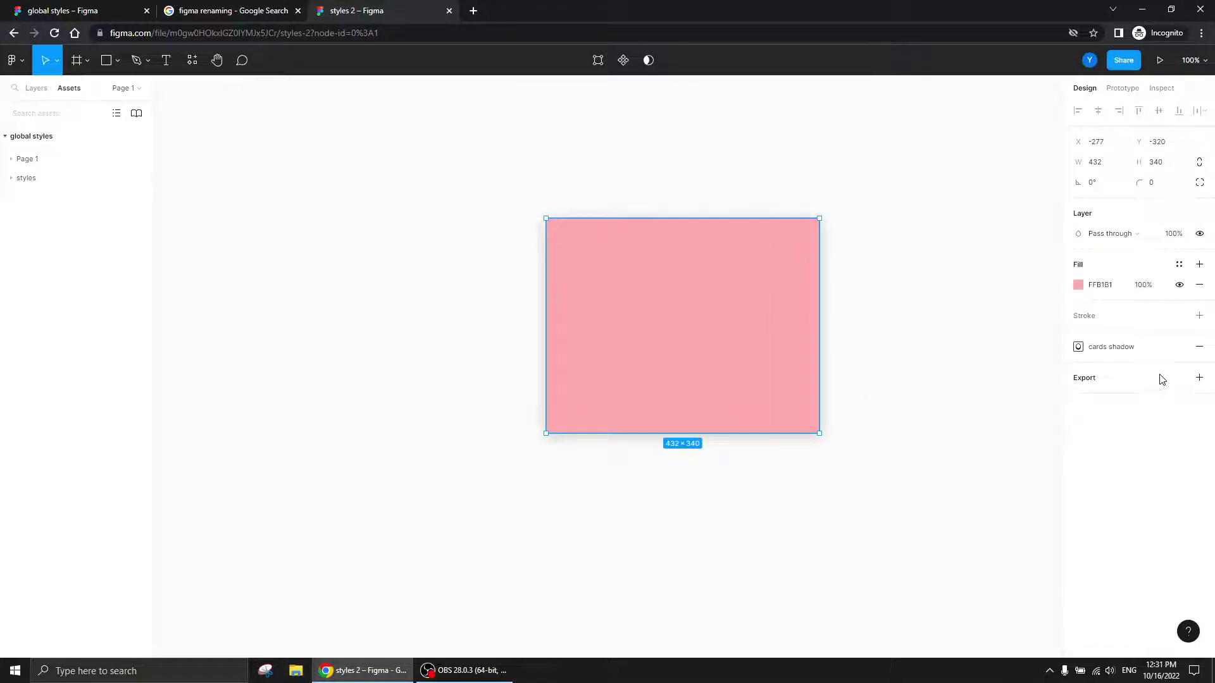
{"action": "left_click", "coordinate": [1178, 264]}
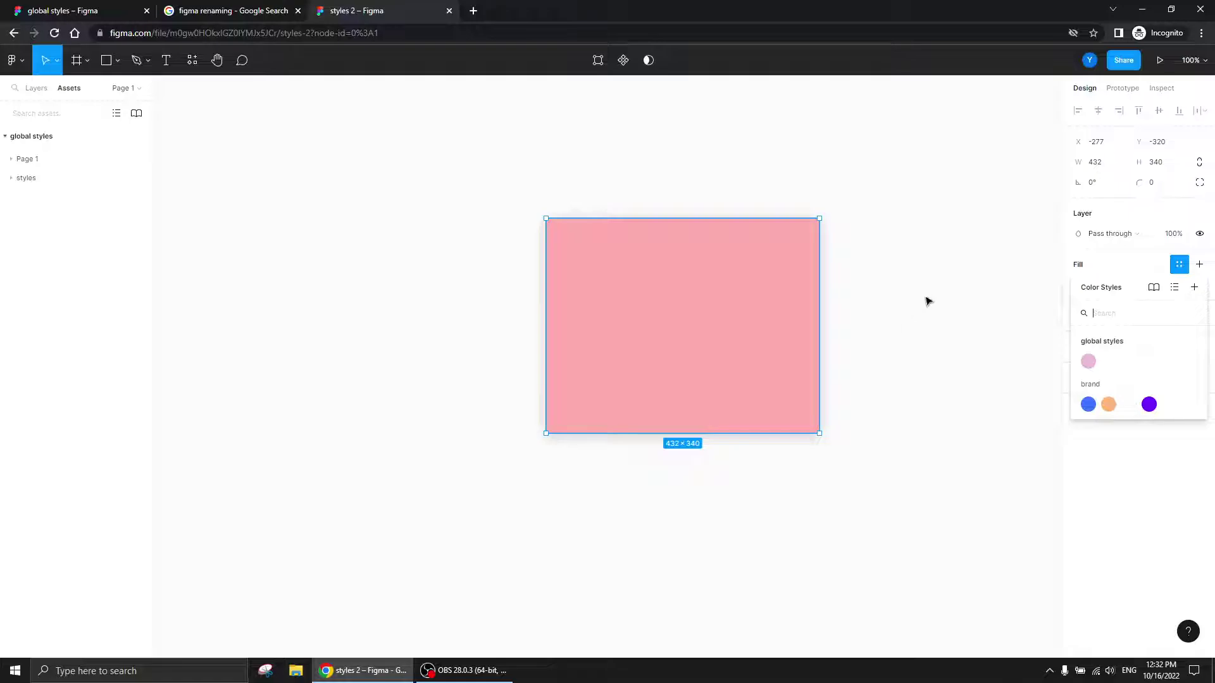
{"action": "left_click", "coordinate": [928, 302]}
- Add the text "dfrgdfgdfgd" in the upper part of the pink rectangle
{"action": "left_click_drag", "start_coordinate": [480, 279], "coordinate": [358, 260]}
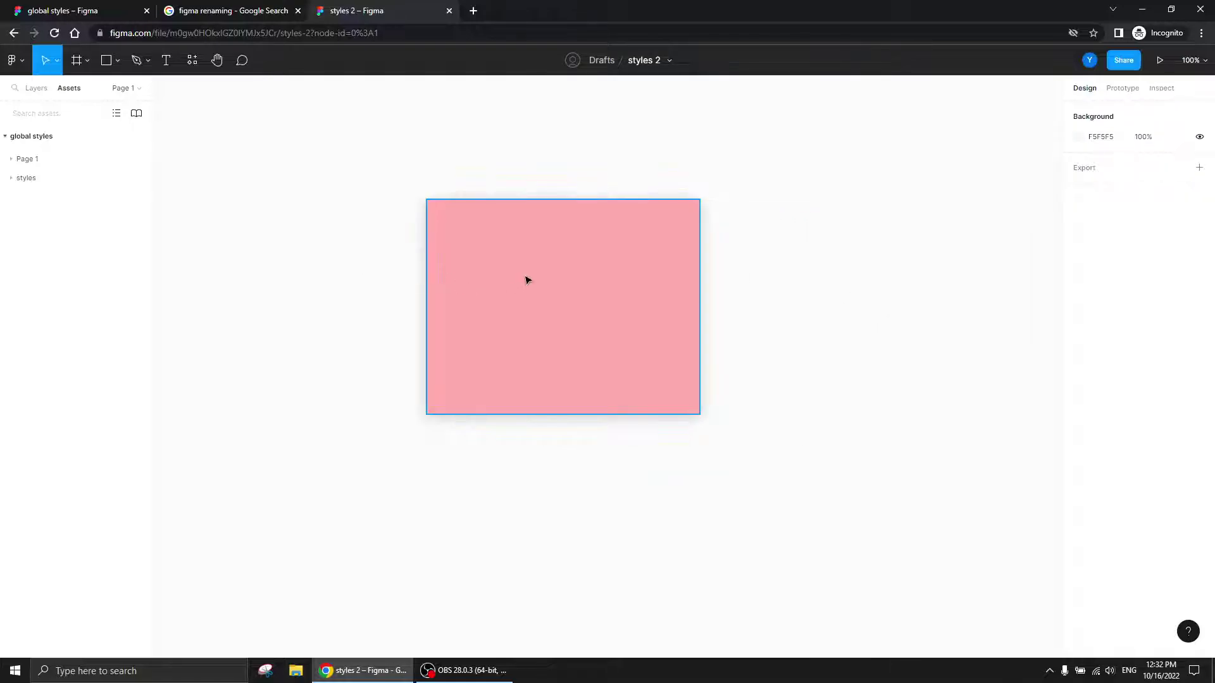
{"action": "key", "text": "t"}
{"action": "left_click", "coordinate": [506, 262]}
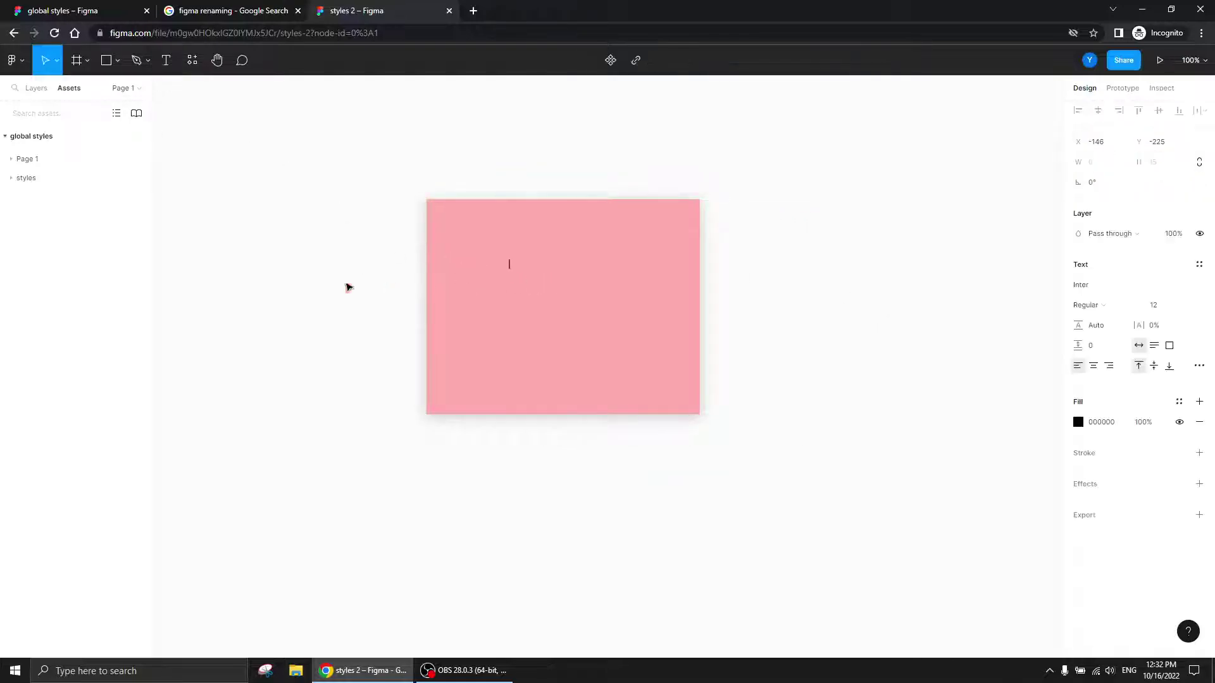
{"action": "type", "text": "dfrgdfgdfgd"}
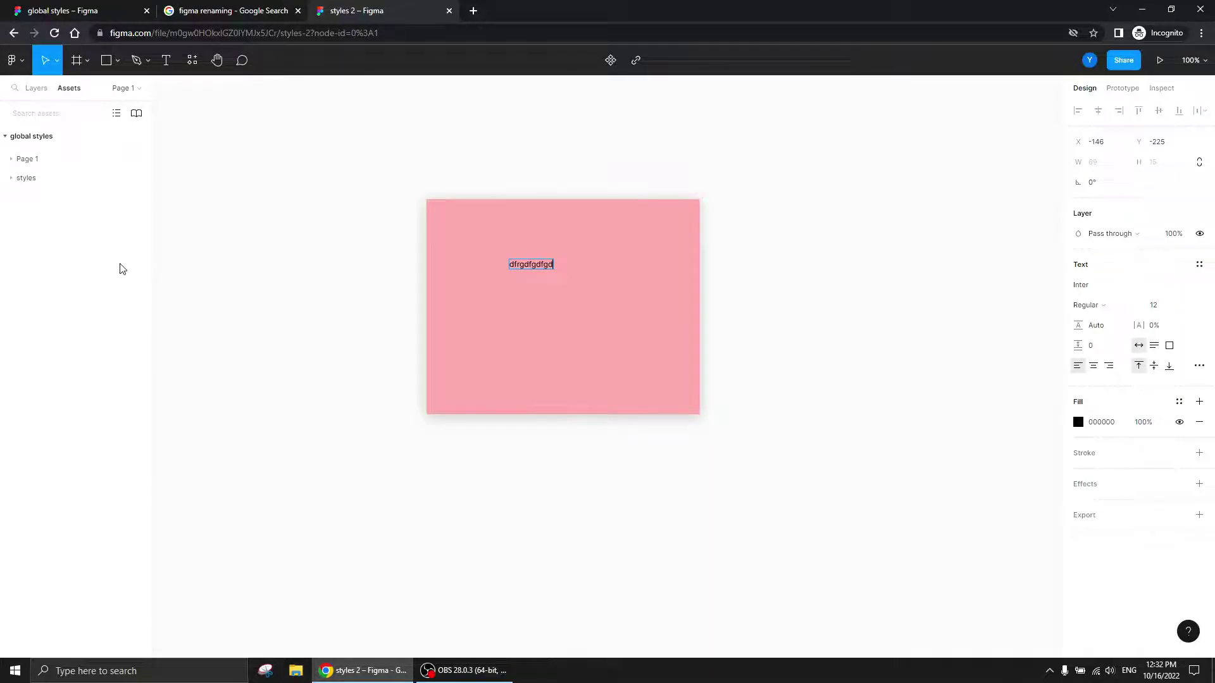
{"action": "key", "text": "Escape"}
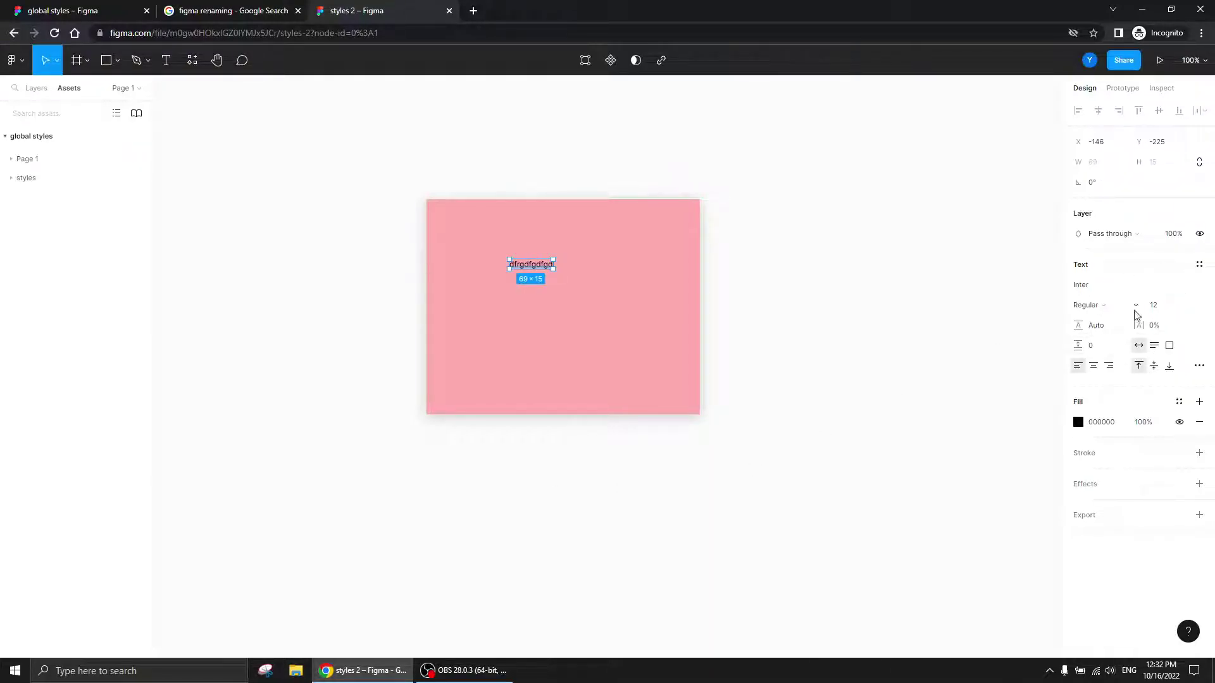
- Apply the button label text style from the global styles library to the text on the pink rectangle
{"action": "left_click", "coordinate": [1199, 265]}
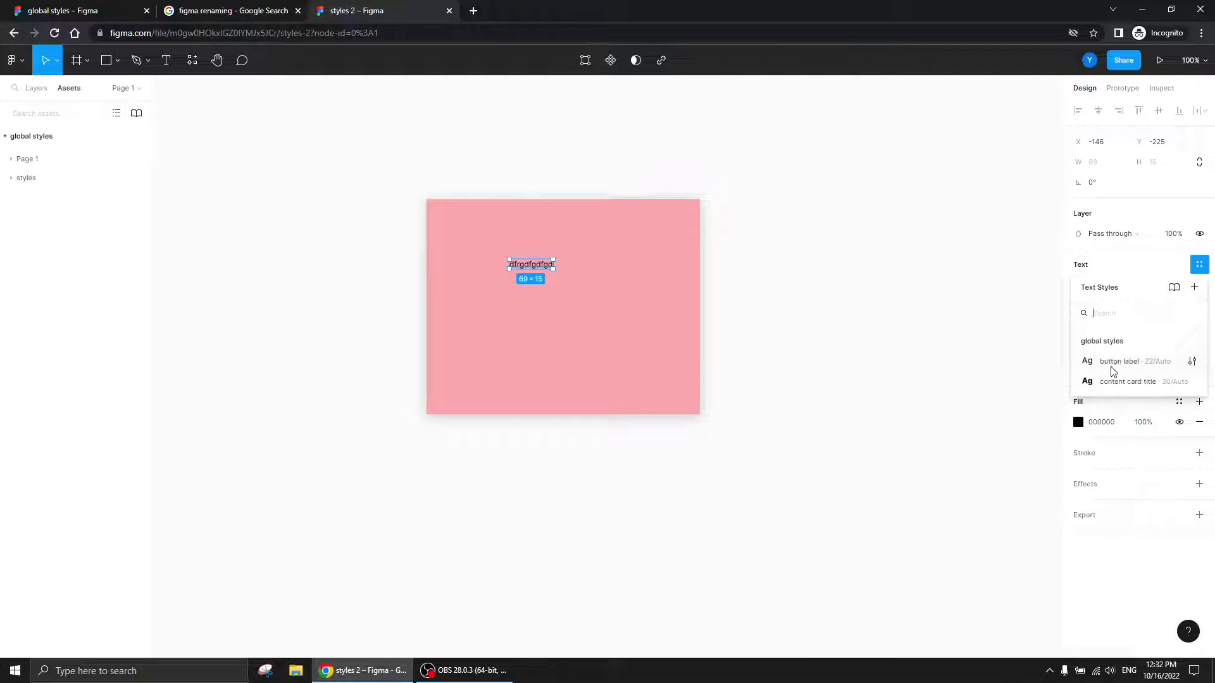
{"action": "left_click", "coordinate": [1109, 369]}
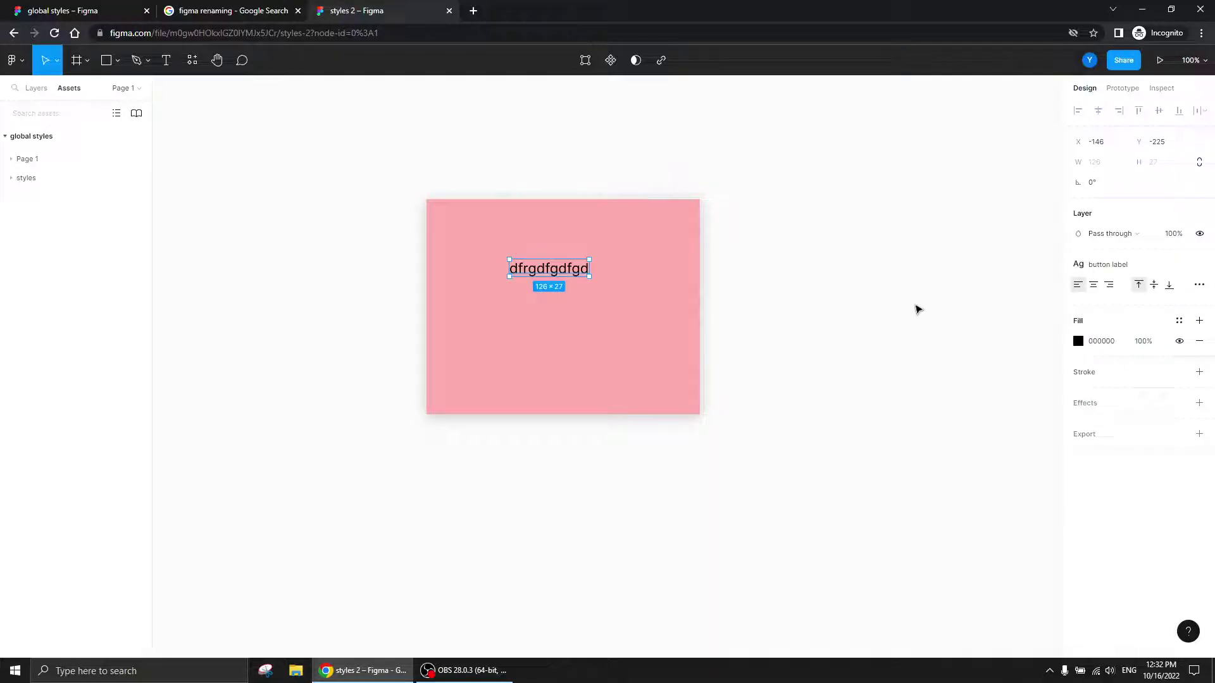
{"action": "left_click", "coordinate": [798, 231]}
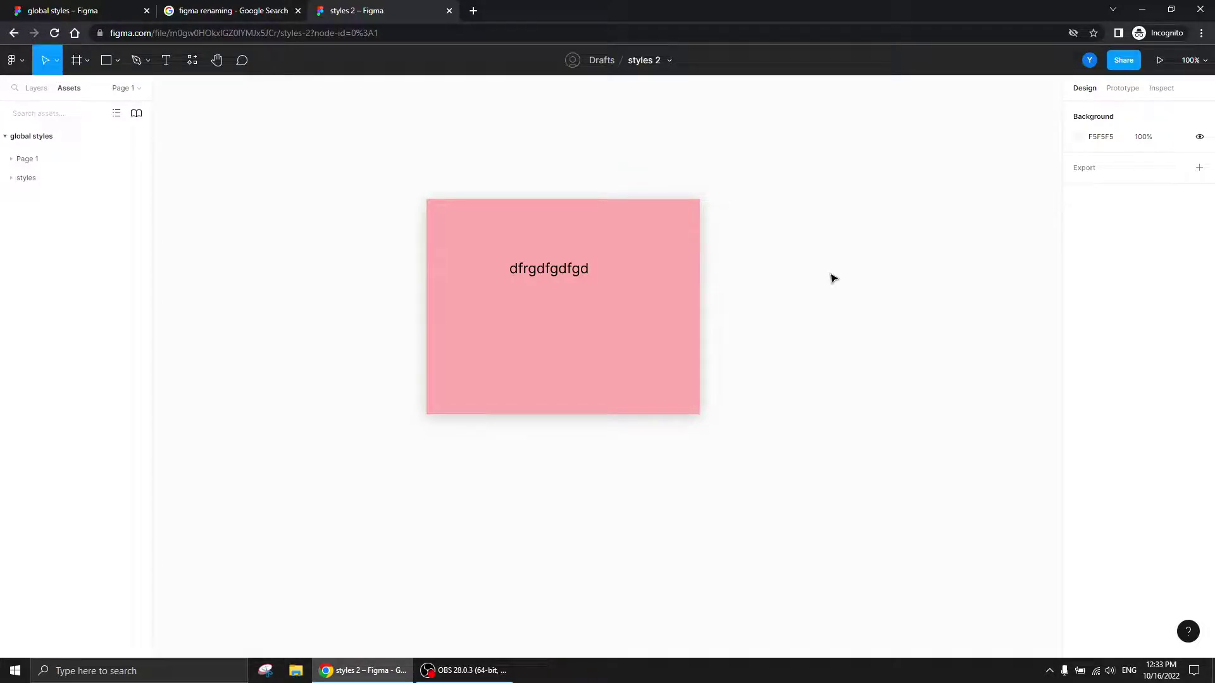
{"action": "left_click", "coordinate": [471, 670]}
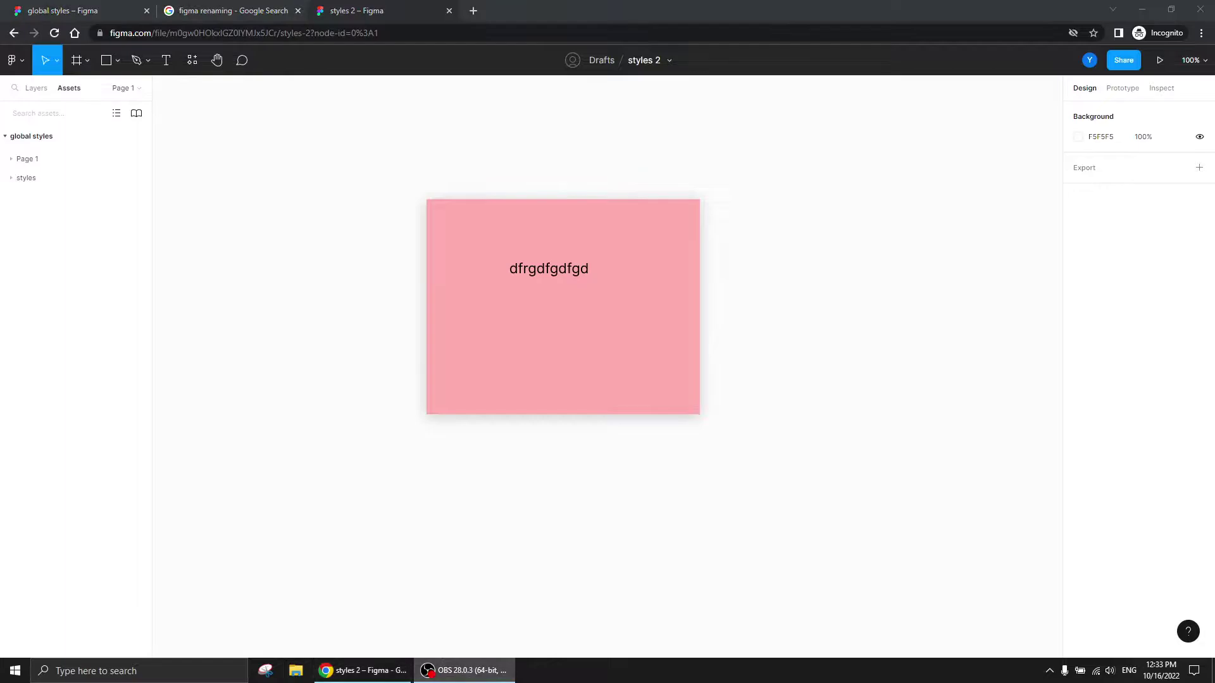